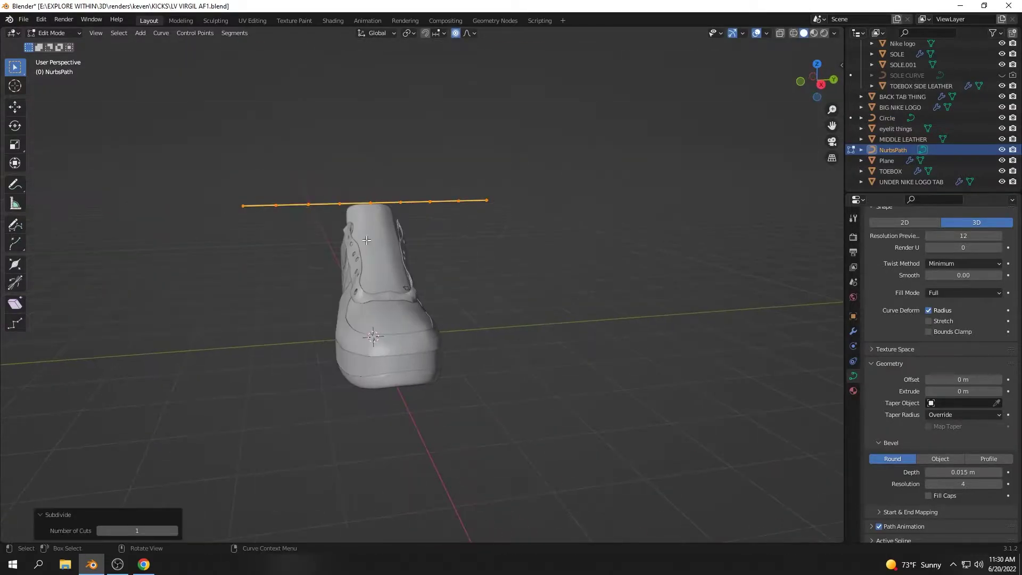
Rename the tongue piece to TOUNGE in the Outliner
mouse_move(256, 278)
middle_down()
mouse_move(374, 354)
mouse_move(390, 424)
middle_up()
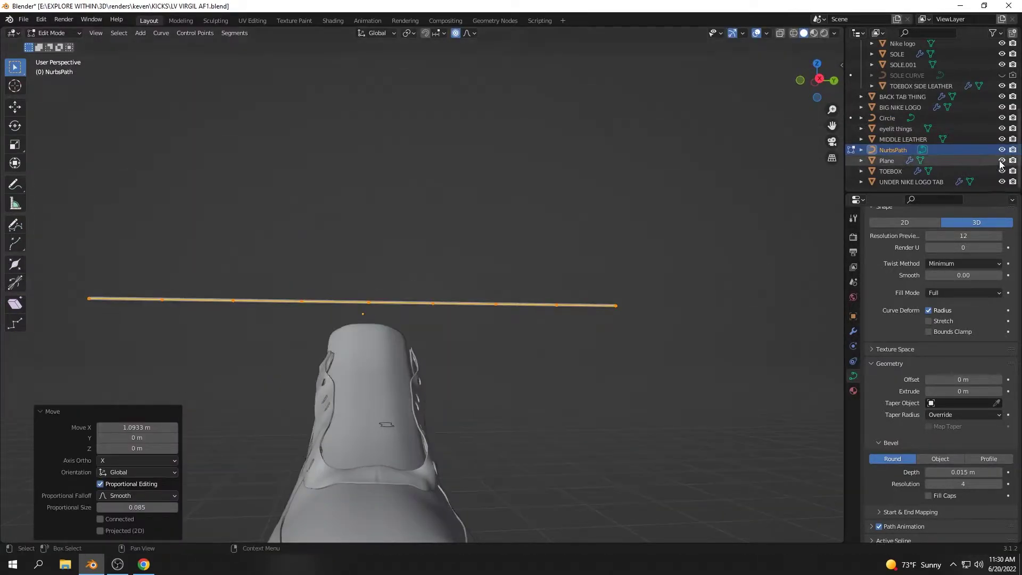
text(TOUNGE)
key(Return)
middle_drag(478, 367, 504, 373)
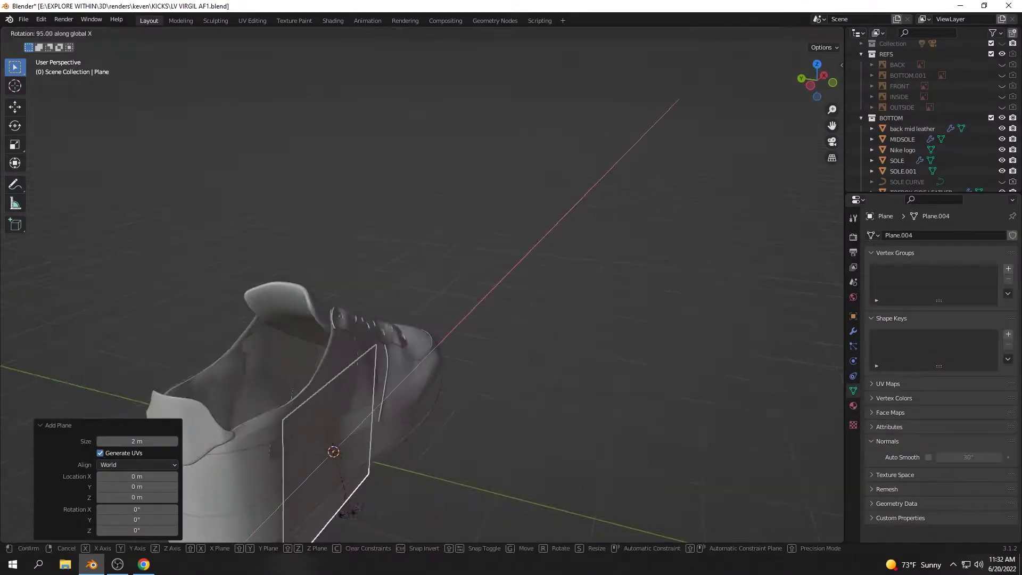
Stand the new plane upright at 95° on X, then undo a trial shrink
key(Return)
key(KP_1)
key(s)
scroll(319, 346, up, 5)
key(g)
key(x)
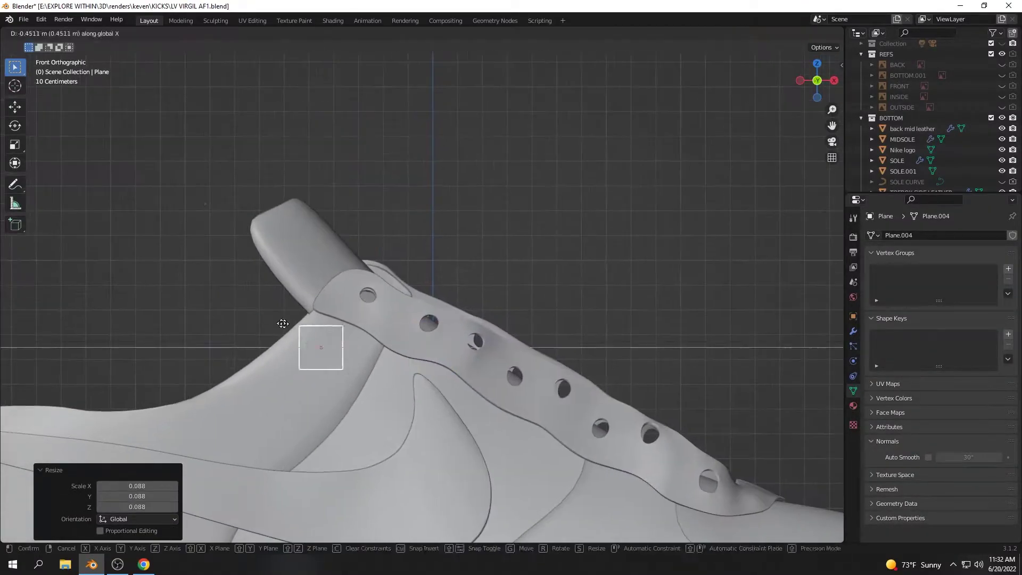
key(Escape)
key(ctrl+z)
mouse_move(283, 323)
middle_down()
mouse_move(413, 301)
mouse_move(561, 349)
mouse_move(495, 333)
mouse_move(387, 365)
mouse_move(417, 337)
mouse_move(291, 317)
middle_up()
Nudge the plane along Y and show the OUTSIDE reference in front view
key(g)
key(y)
click(372, 341)
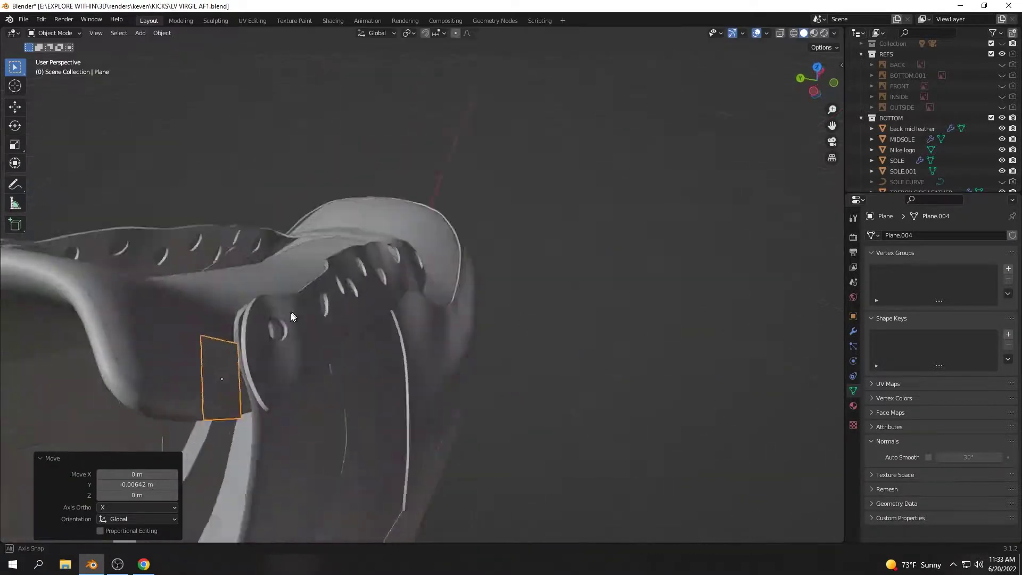
key(KP_1)
click(1001, 107)
Raise the tongue's top vertices with proportional editing to match the reference
key(Tab)
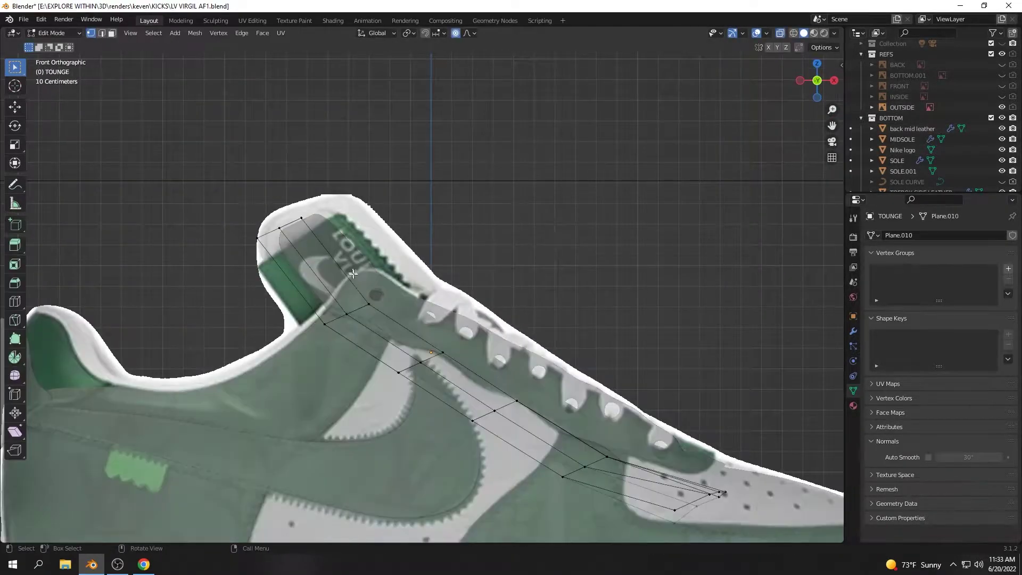
drag(817, 80, 815, 86)
click(813, 83)
key(g)
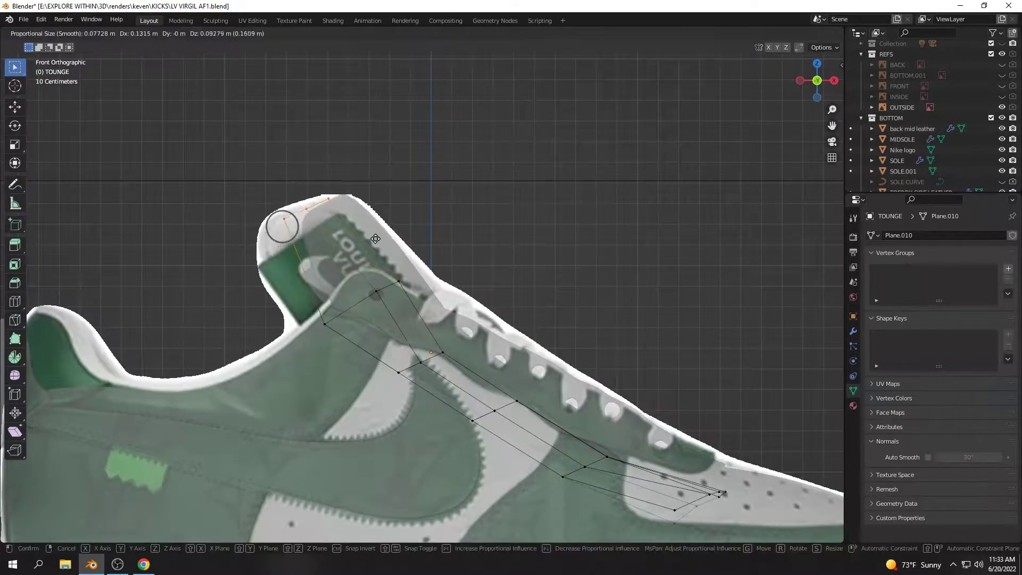
click(333, 252)
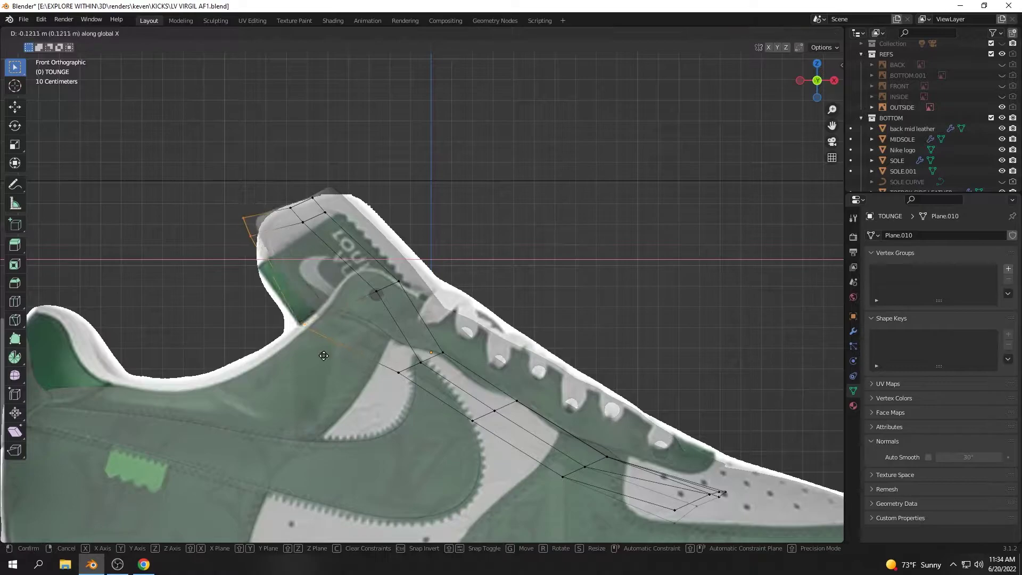
click(327, 383)
mouse_move(327, 382)
middle_down()
mouse_move(153, 372)
mouse_move(390, 388)
mouse_move(654, 354)
mouse_move(309, 327)
mouse_move(583, 372)
middle_up()
Undo the last edit, return to object mode and review the shoe
key(ctrl+z)
key(ctrl+z)
key(Tab)
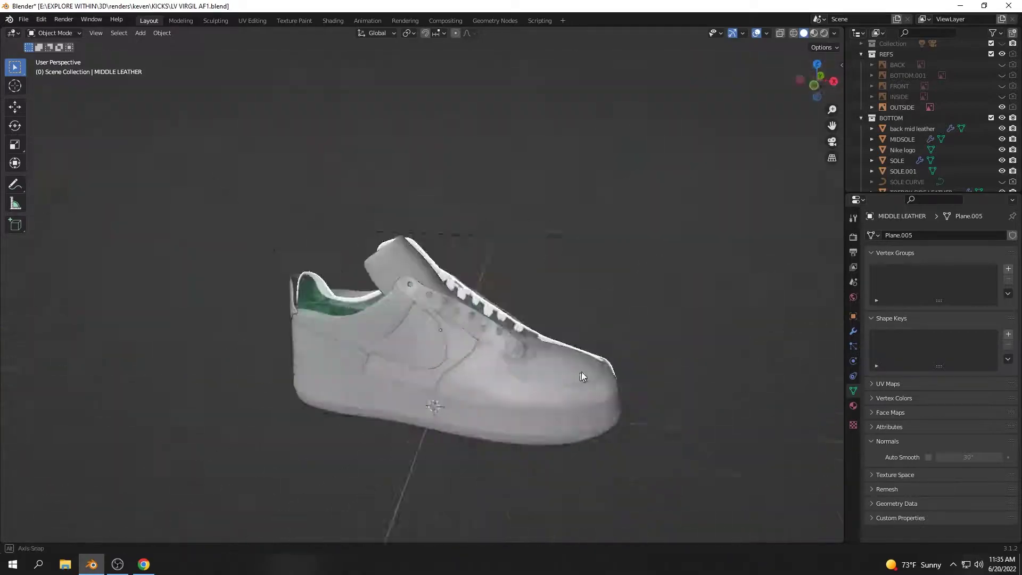
scroll(342, 307, up, 5)
scroll(342, 308, down, 5)
scroll(931, 133, down, 5)
mouse_move(479, 319)
middle_down()
mouse_move(712, 178)
mouse_move(638, 213)
middle_up()
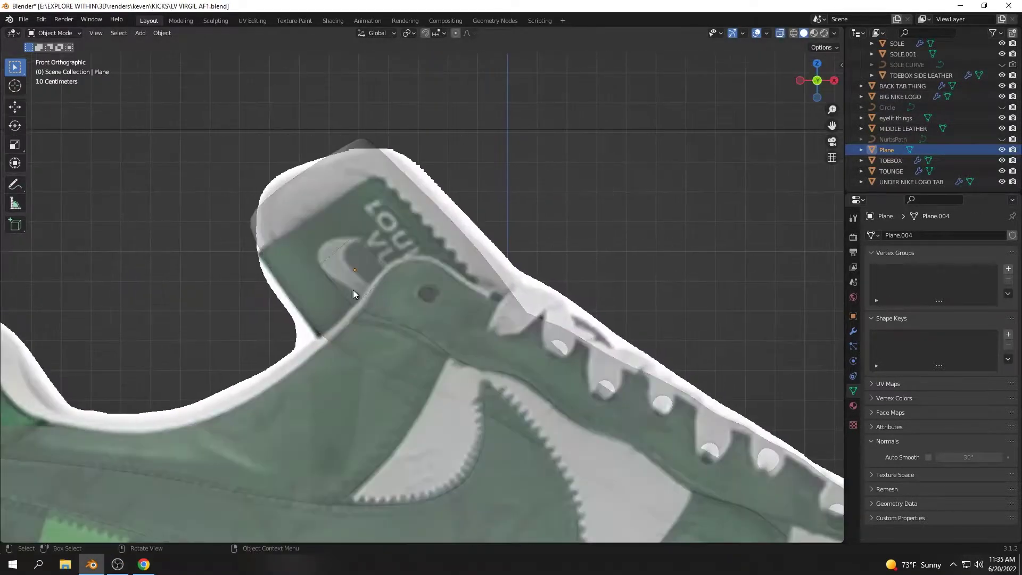
Reshape the plane's edge vertices into a zigzag outline
click(415, 304)
key(Tab)
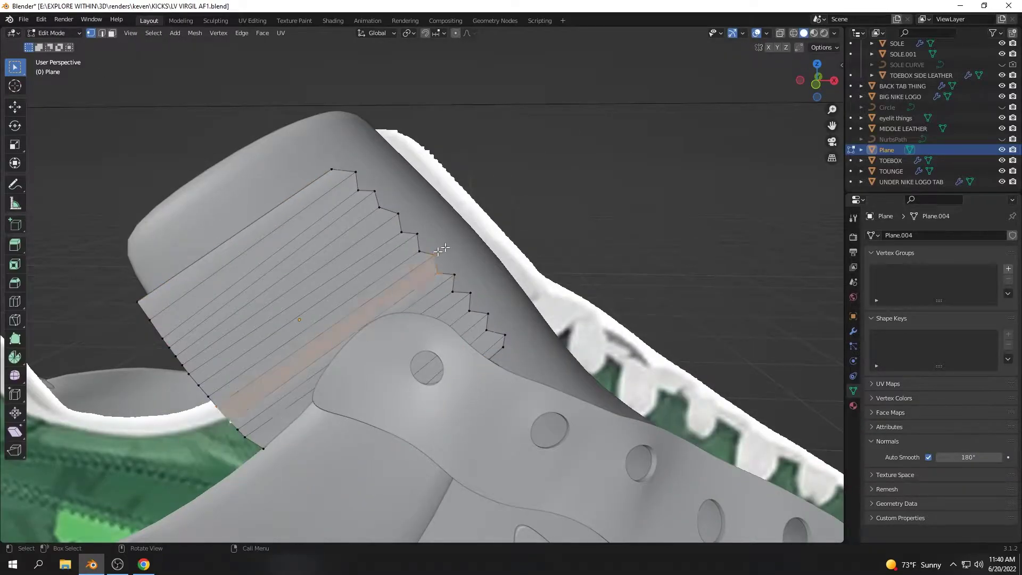
key(KP_1)
key(g)
click(440, 361)
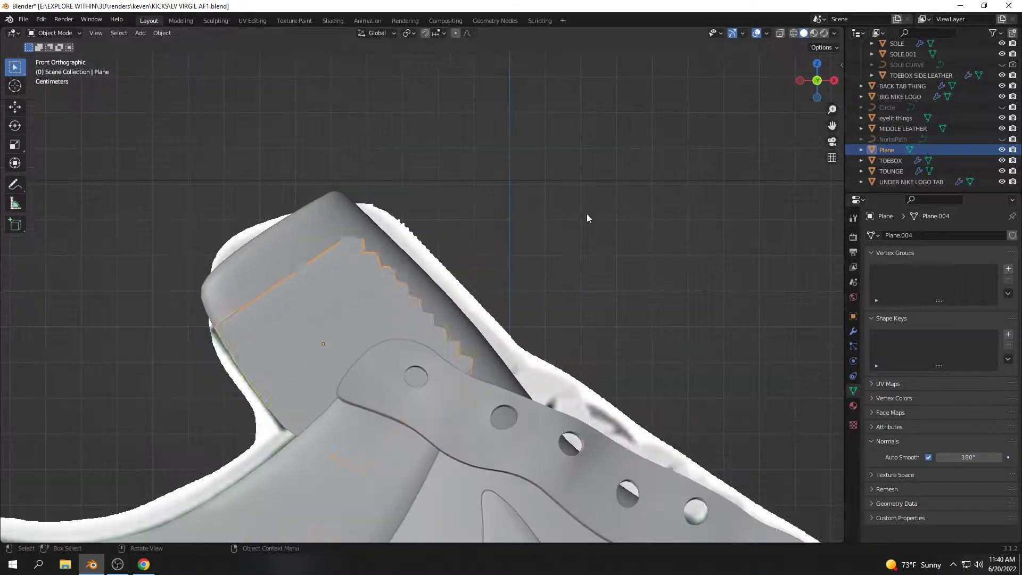
Try Subdivision smoothing and remove it, then move the patch along Y
key(ctrl+1)
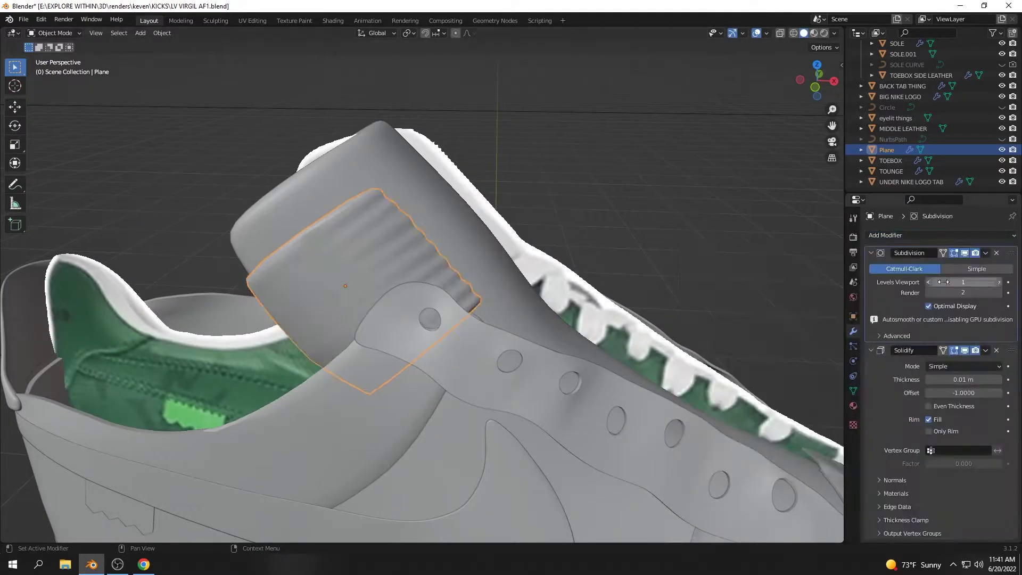
key(ctrl+x)
click(853, 390)
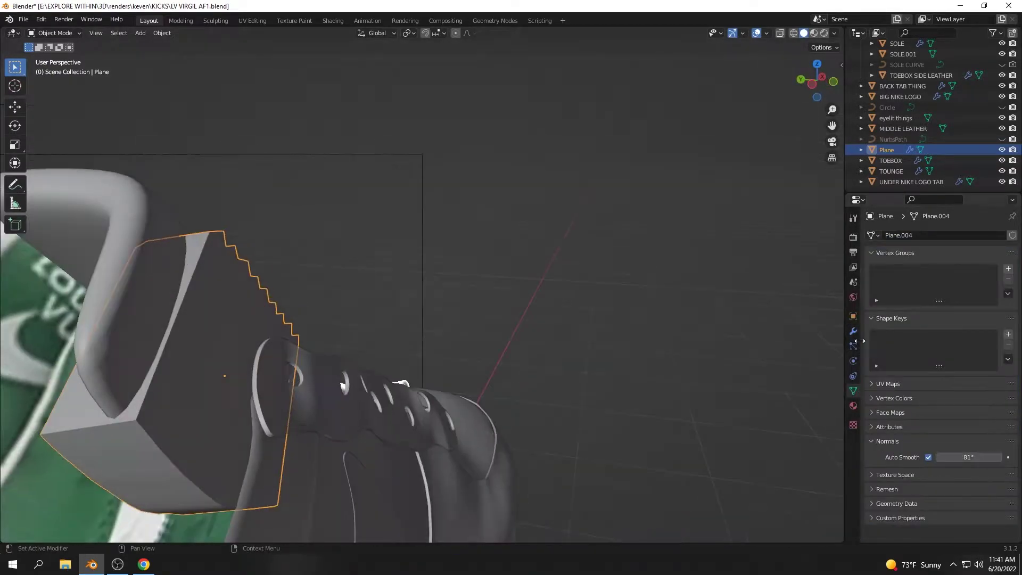
middle_drag(241, 374, 542, 429)
key(g)
key(y)
click(386, 398)
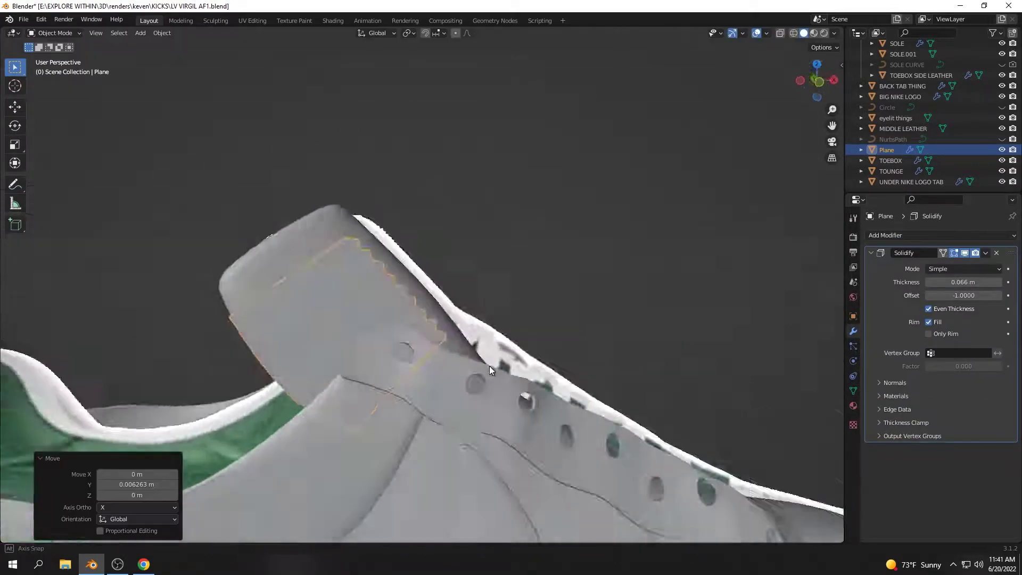
middle_drag(490, 365, 604, 315)
Add loop cuts across the patch and rotate a loop on X to bend it
key(Tab)
key(ctrl+r)
scroll(306, 391, up, 4)
click(306, 391)
mouse_move(306, 392)
middle_down()
mouse_move(330, 372)
mouse_move(261, 323)
mouse_move(576, 353)
mouse_move(361, 360)
mouse_move(294, 294)
middle_up()
key(r)
key(x)
click(286, 329)
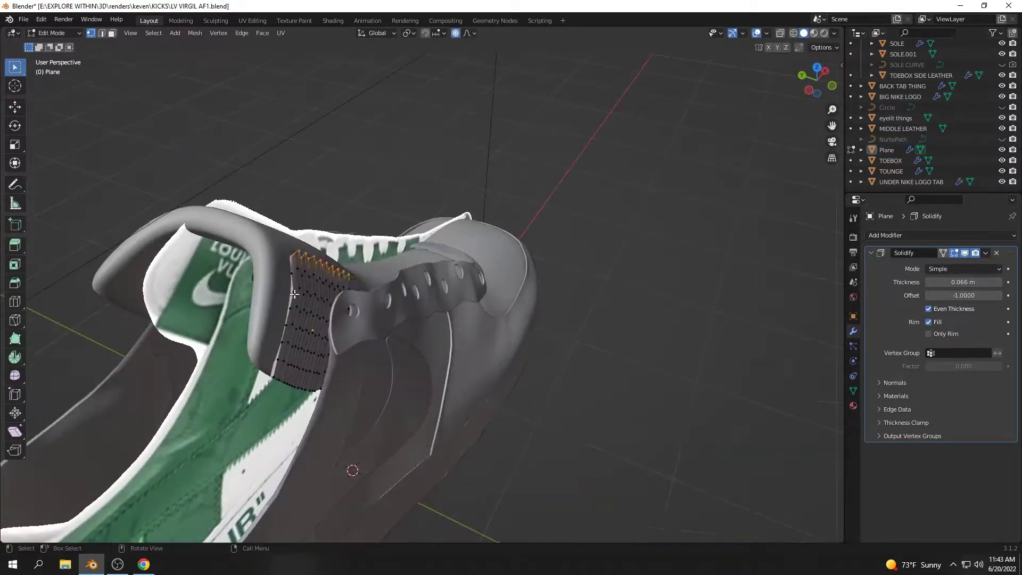
Rotate the top edge loop and nudge vertices so the patch hugs the tongue
middle_drag(827, 292, 383, 270)
click(430, 333)
middle_drag(430, 333, 298, 287)
alt+click(298, 288)
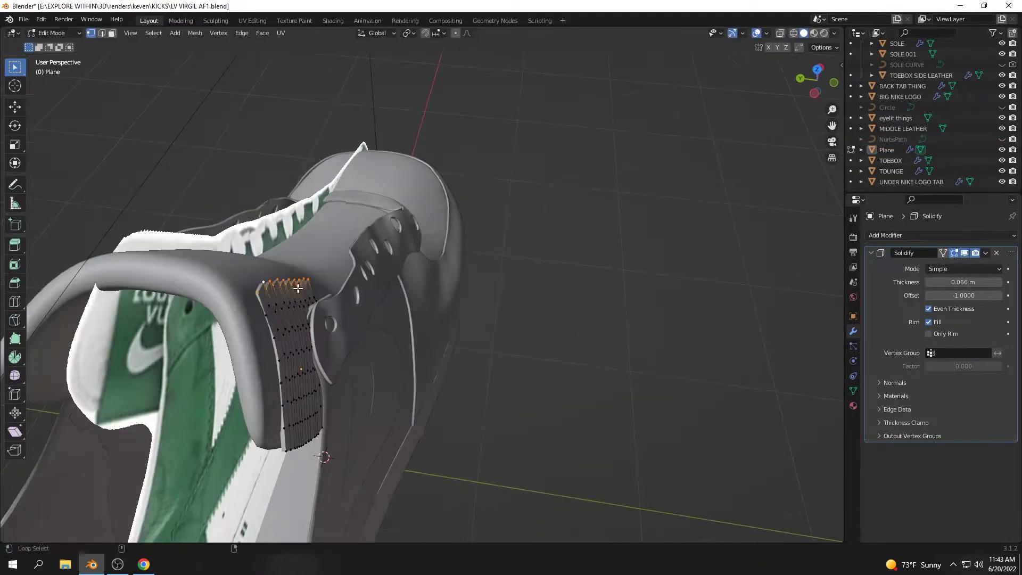
click(364, 313)
mouse_move(364, 313)
middle_down()
mouse_move(157, 278)
mouse_move(449, 312)
mouse_move(314, 303)
mouse_move(522, 402)
mouse_move(507, 351)
mouse_move(467, 378)
mouse_move(249, 444)
middle_up()
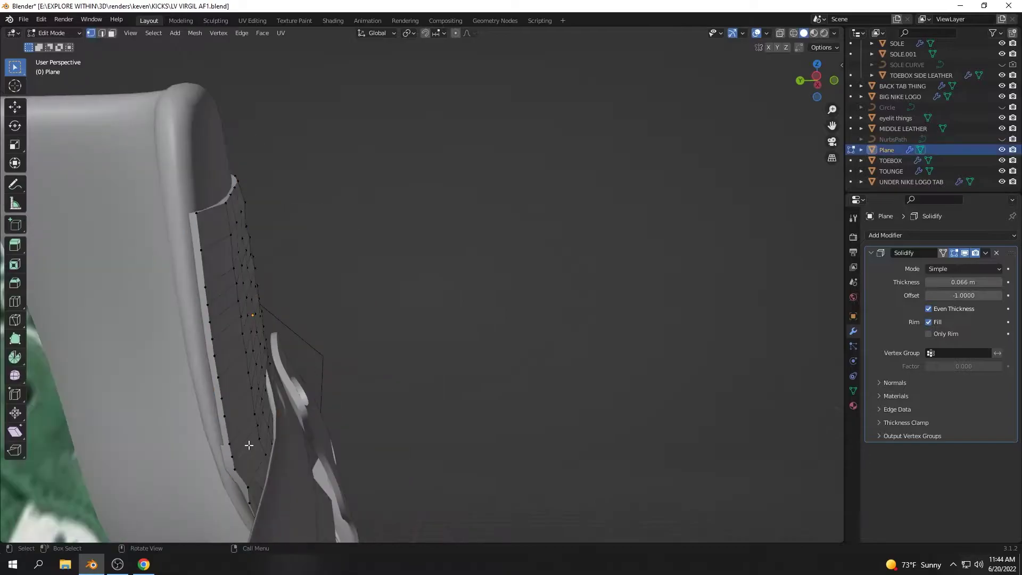
drag(256, 499, 257, 498)
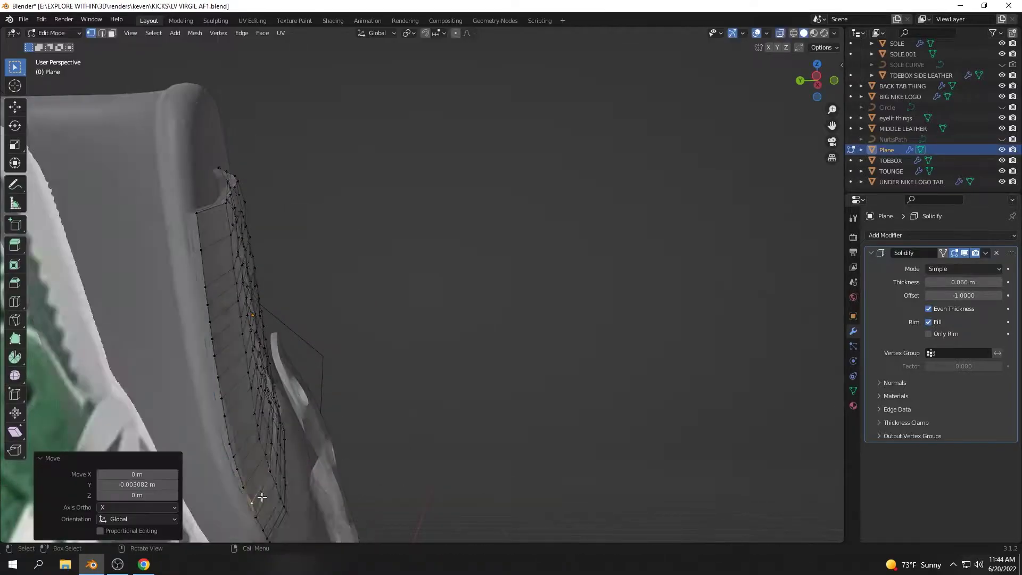
mouse_move(256, 498)
middle_down()
mouse_move(320, 484)
mouse_move(293, 474)
middle_up()
key(Escape)
key(Tab)
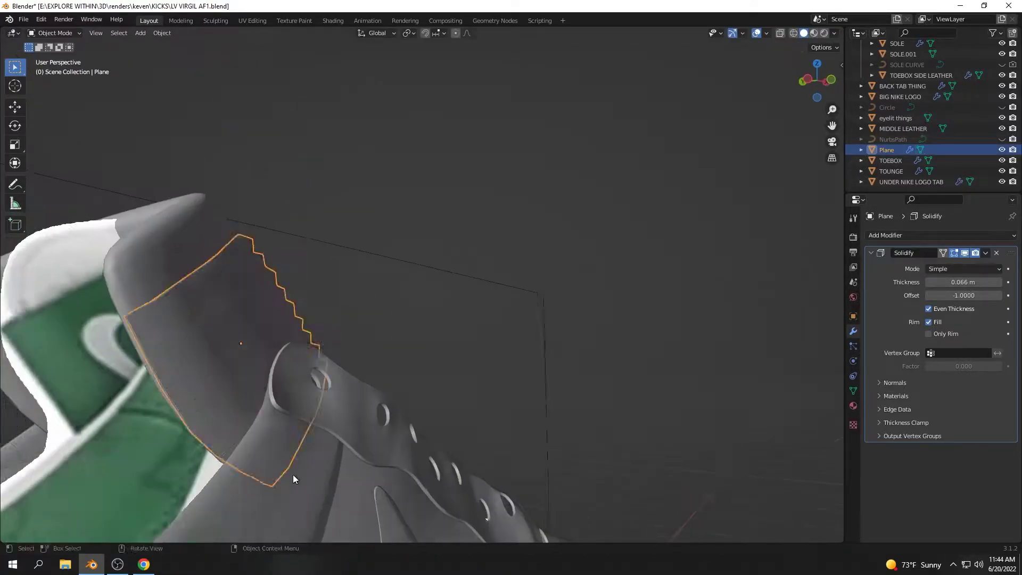
scroll(293, 474, down, 5)
Add a Nurbs Path lace curve and move it to the shoe front
middle_drag(260, 385, 270, 375)
scroll(951, 149, up, 5)
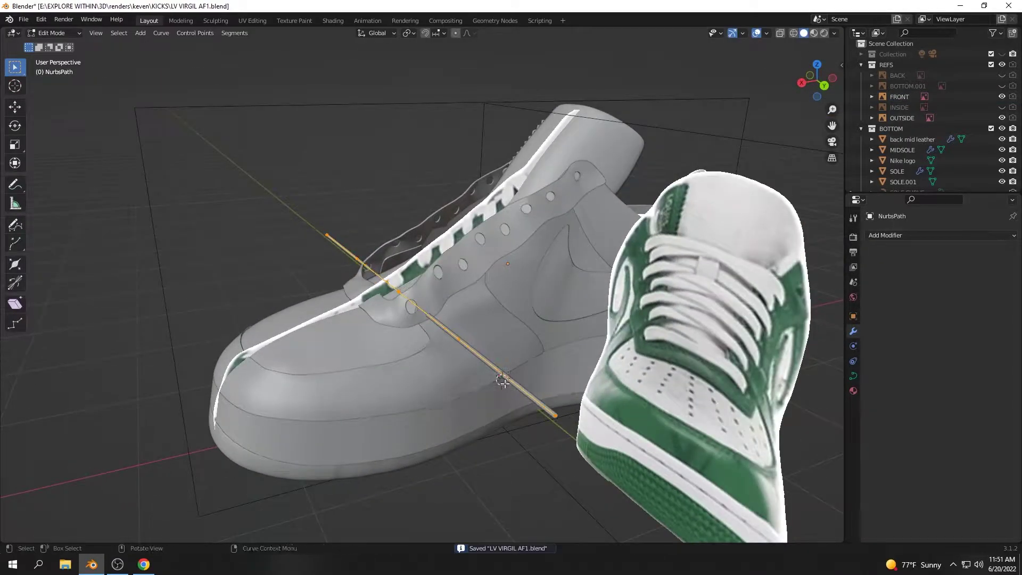
middle_drag(504, 383, 526, 394)
key(shift+a)
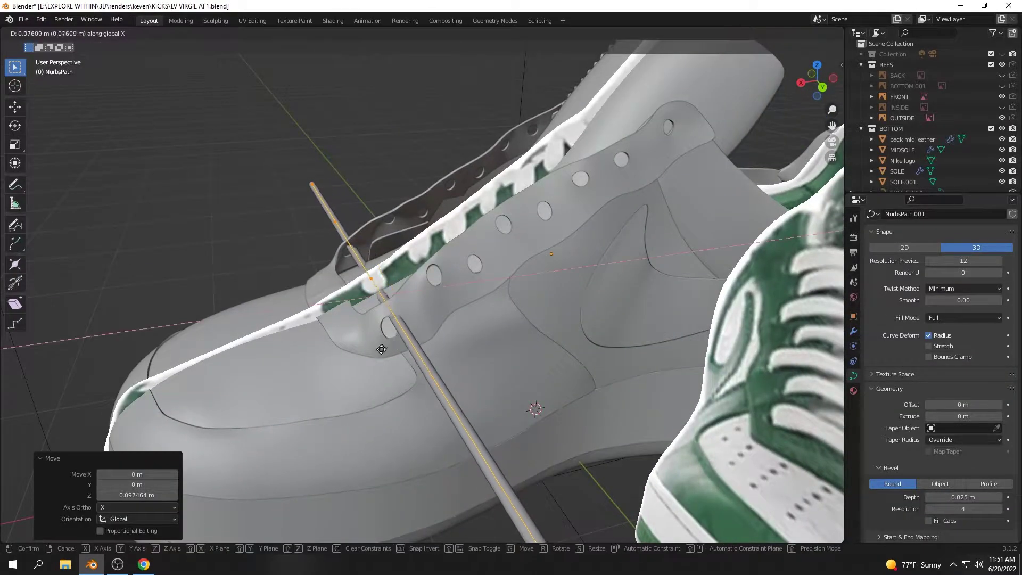
click(381, 348)
middle_drag(388, 346, 469, 316)
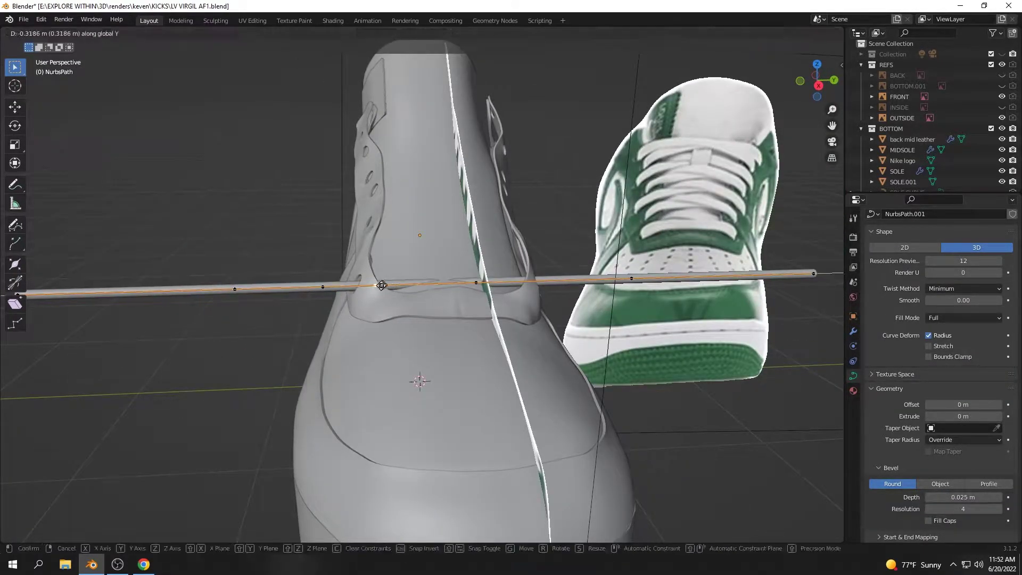
click(557, 330)
Reposition the lace's control points toward the lowest eyelets
key(g)
mouse_move(557, 331)
middle_down()
mouse_move(637, 302)
mouse_move(303, 322)
mouse_move(423, 320)
mouse_move(468, 343)
middle_up()
click(615, 333)
click(424, 328)
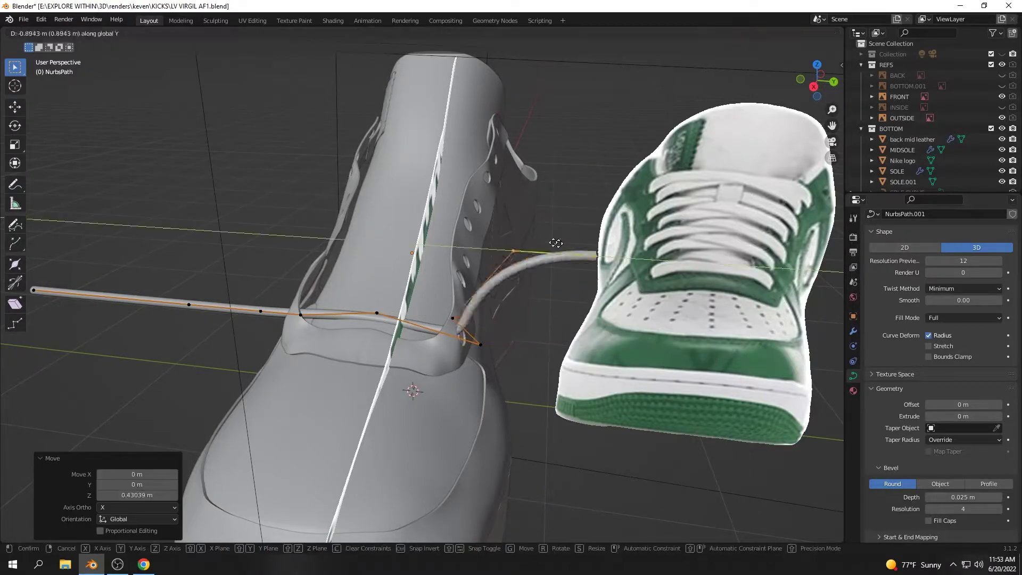
click(539, 338)
middle_drag(538, 337, 362, 253)
key(g)
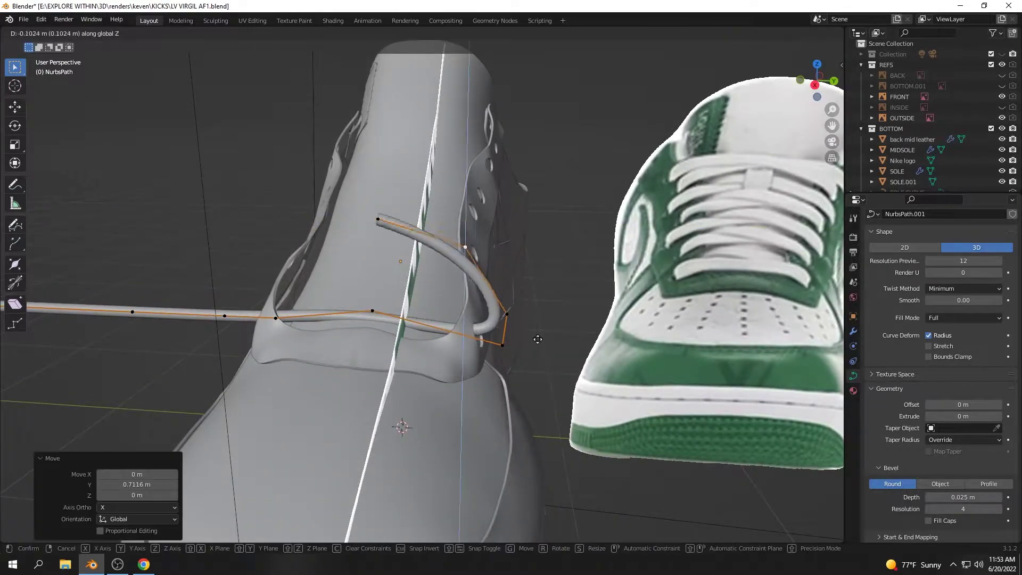
click(537, 339)
middle_drag(538, 339, 530, 314)
drag(529, 314, 586, 396)
Move the lace end down on Z and along Y
key(g)
key(z)
click(564, 373)
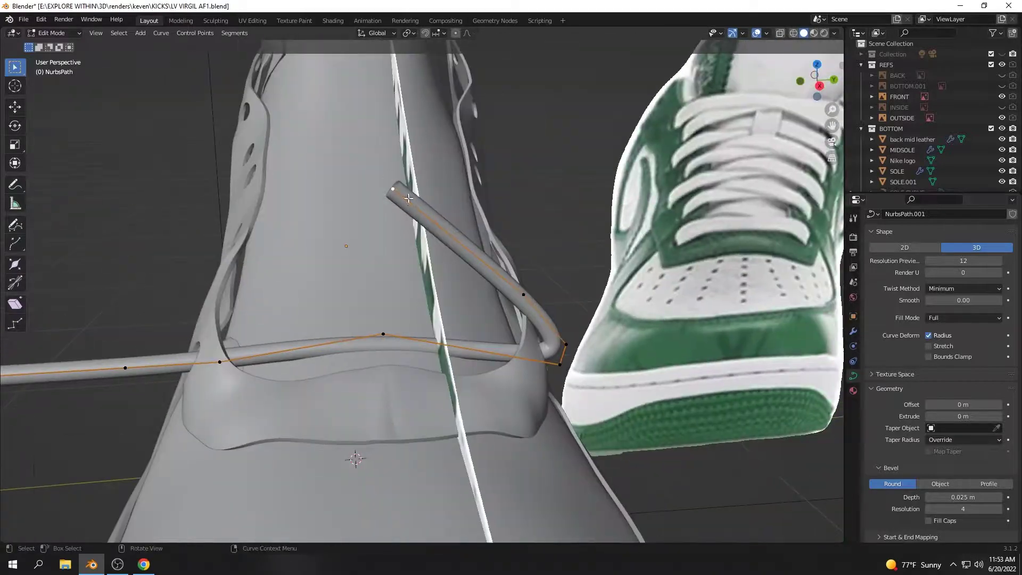
mouse_move(564, 373)
middle_down()
mouse_move(416, 334)
mouse_move(433, 291)
mouse_move(403, 301)
middle_up()
key(y)
click(389, 310)
Raise the lace end, shift it along X and extrude a new segment
key(g)
key(z)
click(410, 298)
click(427, 392)
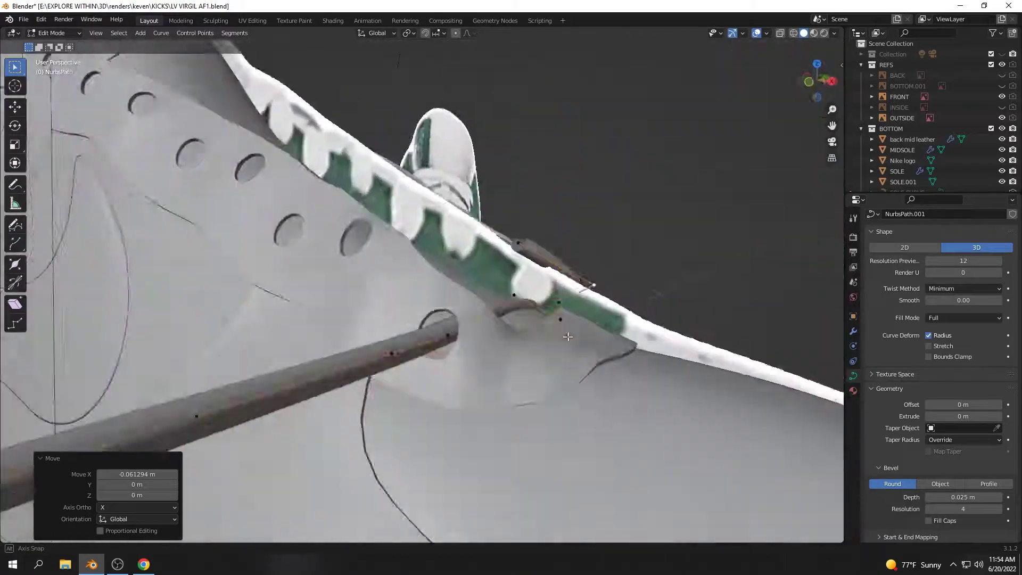
alt+middle_drag(427, 392, 488, 249)
click(290, 234)
mouse_move(291, 234)
middle_down()
mouse_move(488, 280)
mouse_move(372, 320)
mouse_move(437, 226)
mouse_move(456, 321)
mouse_move(178, 318)
middle_up()
Shift the new lace point along X and raise it on Z
key(g)
key(x)
click(329, 357)
scroll(328, 357, up, 2)
click(376, 346)
key(g)
key(z)
click(471, 348)
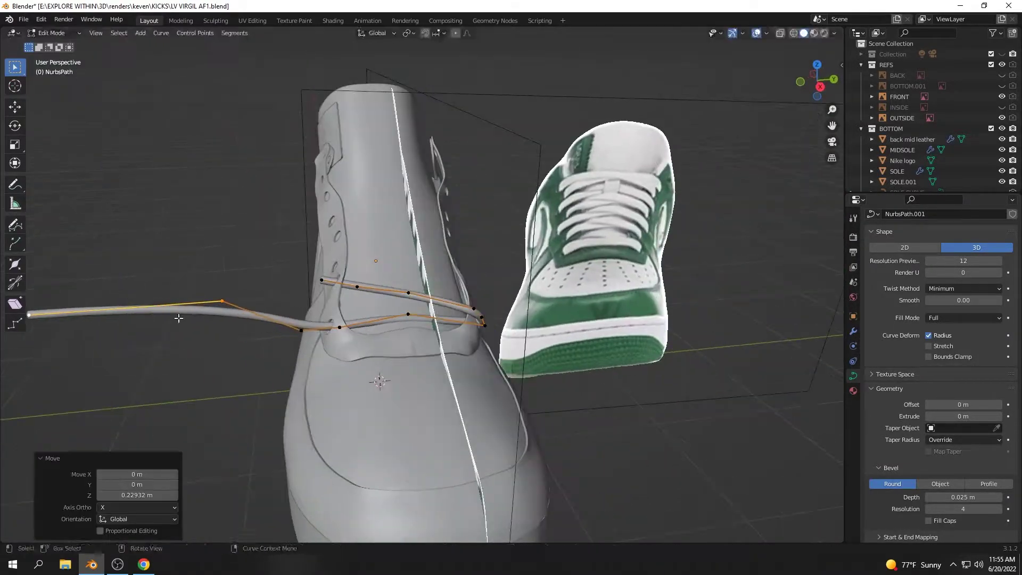
Set a lace point's position along Y, then add a new lace point constrained to Z
click(401, 306)
mouse_move(401, 307)
middle_down()
mouse_move(417, 295)
mouse_move(302, 302)
mouse_move(373, 298)
middle_up()
key(y)
click(393, 317)
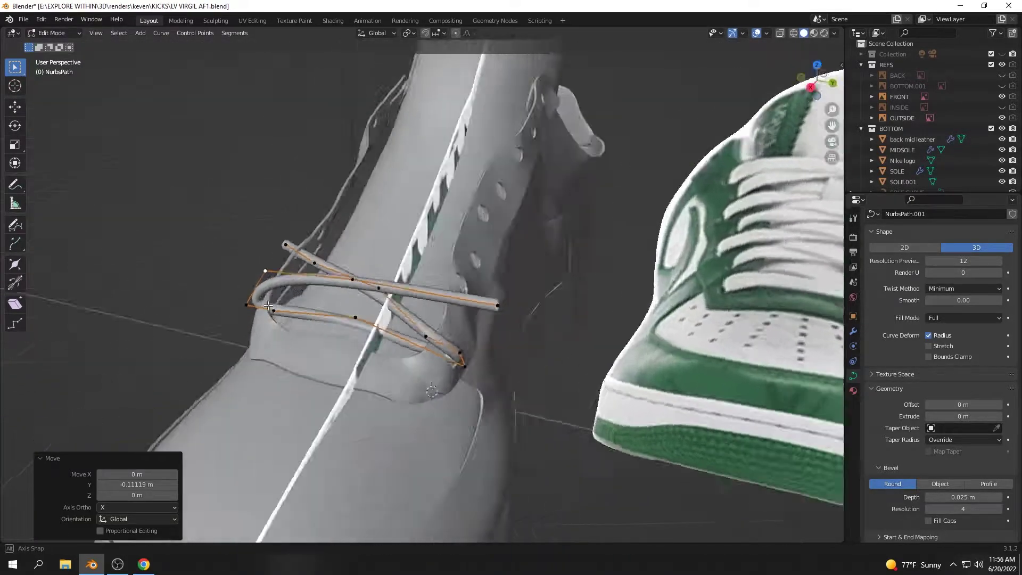
click(393, 292)
key(g)
key(z)
click(555, 296)
Move the lace end left into its new position across the tongue
mouse_move(555, 296)
middle_down()
mouse_move(514, 299)
mouse_move(422, 354)
middle_up()
scroll(422, 353, down, 3)
scroll(379, 310, up, 3)
key(g)
click(510, 302)
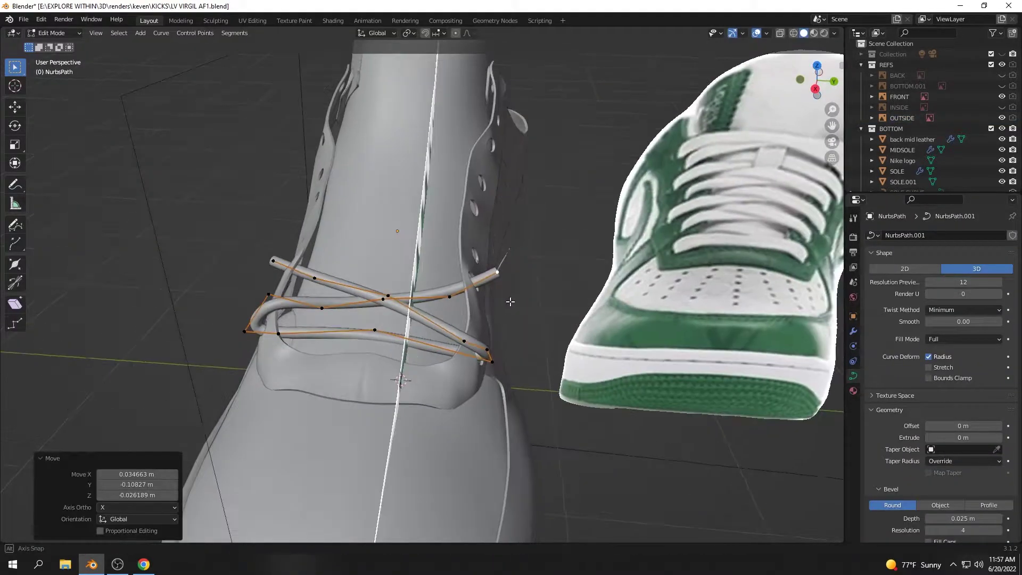
middle_drag(510, 302, 376, 275)
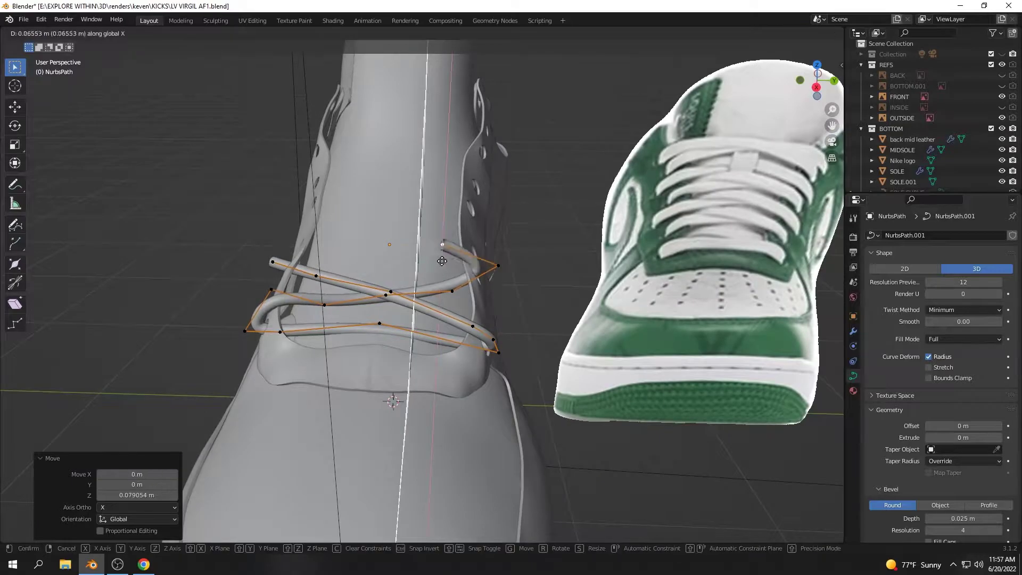
click(442, 261)
mouse_move(442, 261)
middle_down()
mouse_move(515, 278)
mouse_move(392, 243)
mouse_move(362, 274)
middle_up()
Extrude a new lace point upward along Z and shift it along Y
key(e)
key(z)
click(515, 278)
key(g)
key(y)
click(391, 243)
Adjust the lace point along Z and X, then extrude another point
key(g)
key(z)
click(469, 292)
mouse_move(468, 292)
middle_down()
mouse_move(449, 279)
mouse_move(433, 309)
mouse_move(409, 285)
middle_up()
key(x)
click(485, 297)
key(e)
click(417, 299)
Shift the new lace point along Y and check the lacing outside Edit Mode
middle_drag(477, 321, 502, 251)
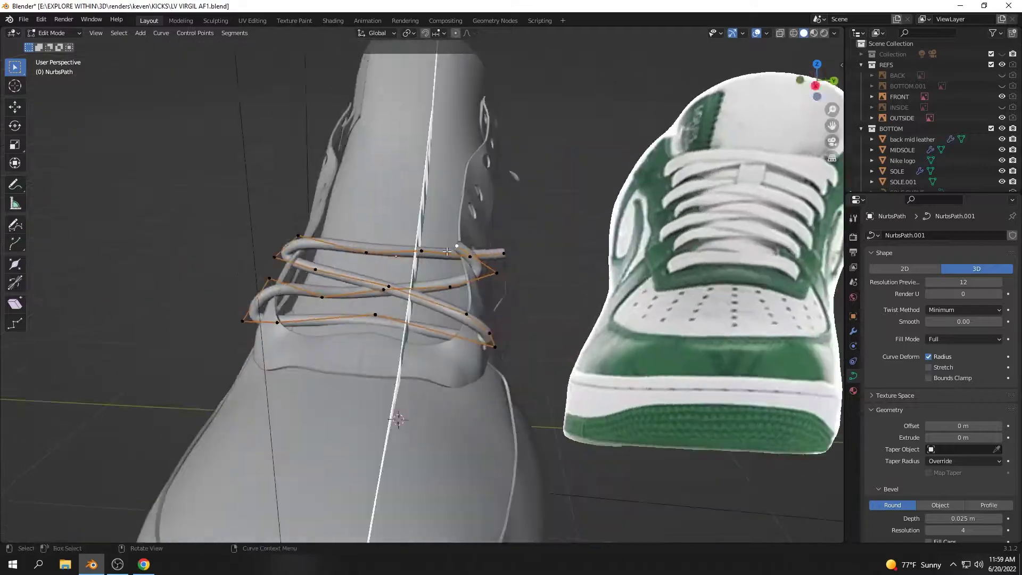
key(y)
click(522, 329)
mouse_move(521, 330)
middle_down()
mouse_move(527, 279)
mouse_move(445, 184)
middle_up()
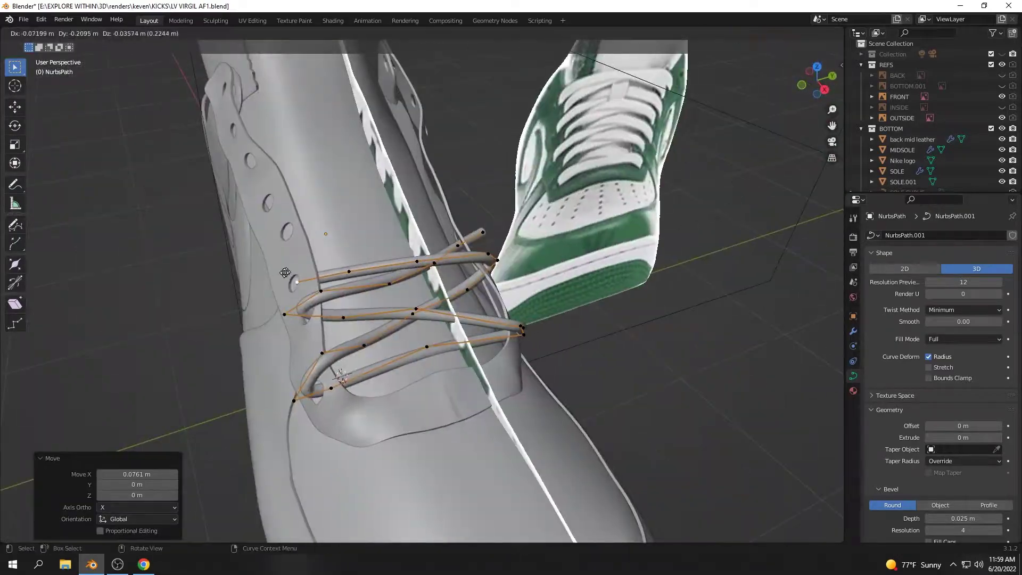
middle_drag(445, 185, 394, 294)
key(Tab)
scroll(394, 294, down, 2)
key(Tab)
scroll(393, 294, up, 4)
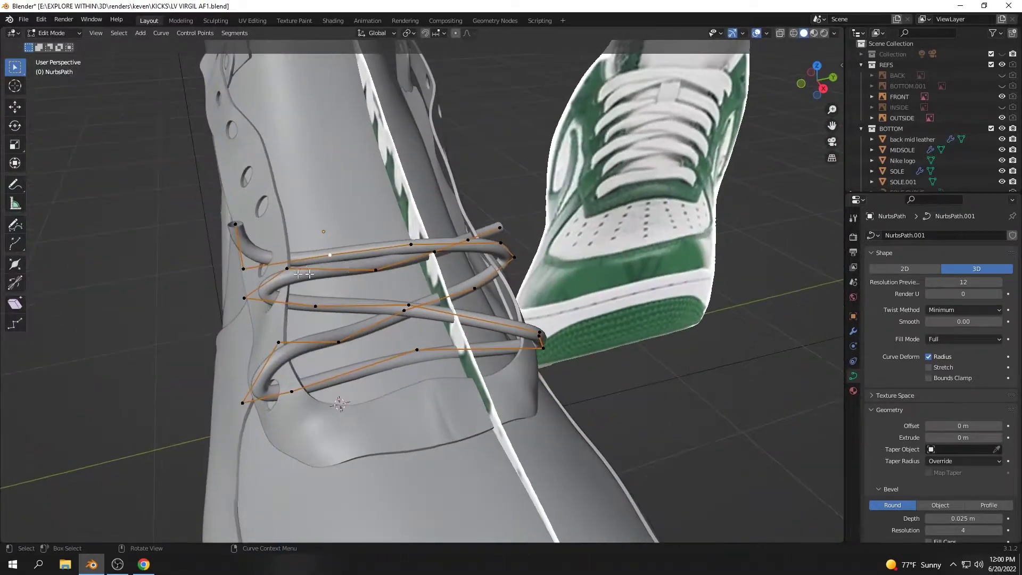
click(317, 264)
Shift lace points along X, lower one, and move the lace end left
mouse_move(317, 264)
middle_down()
mouse_move(495, 282)
mouse_move(542, 251)
middle_up()
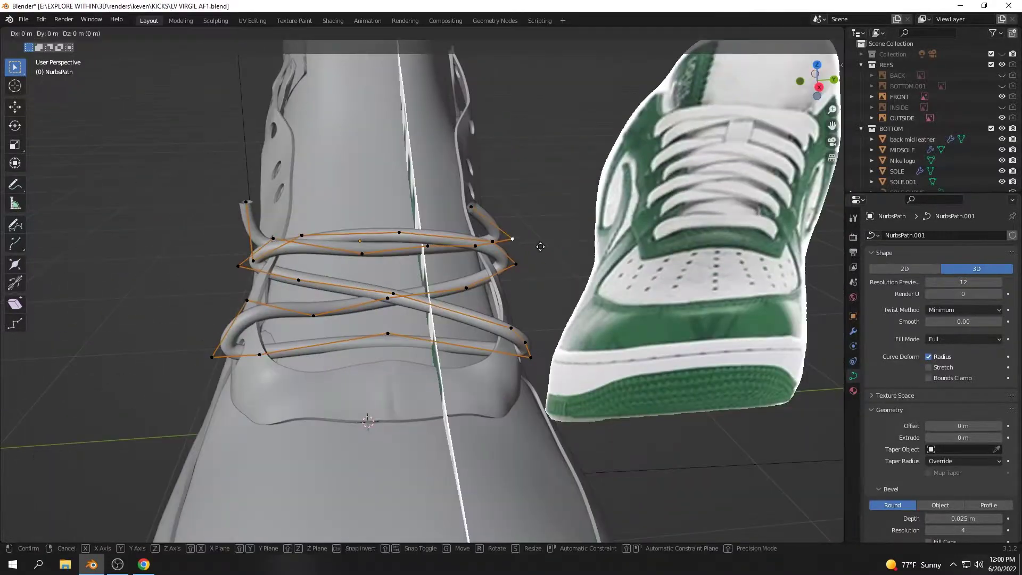
click(540, 246)
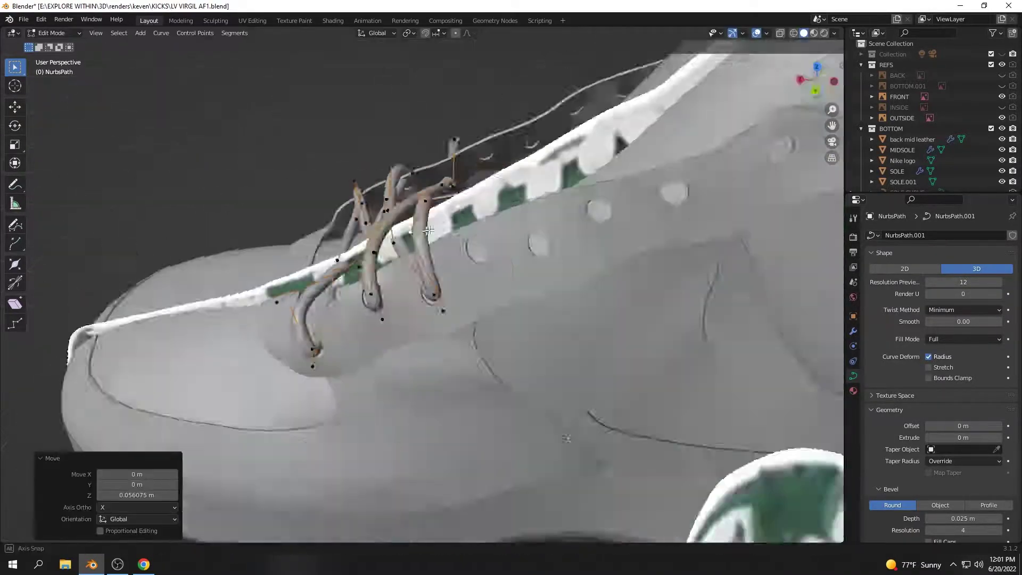
mouse_move(540, 246)
middle_down()
mouse_move(599, 216)
mouse_move(344, 199)
middle_up()
key(g)
key(x)
click(344, 199)
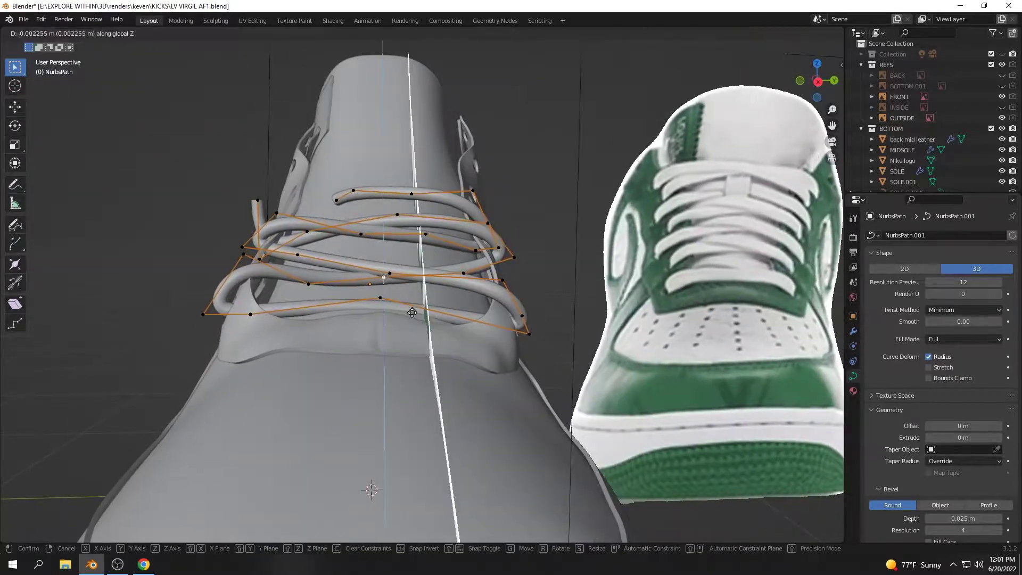
click(412, 320)
mouse_move(411, 319)
middle_down()
mouse_move(242, 217)
mouse_move(340, 227)
mouse_move(499, 208)
mouse_move(283, 247)
mouse_move(271, 276)
mouse_move(311, 217)
middle_up()
click(271, 216)
Extend the lace with a new point along X, then adjust it along Y and Z
key(e)
key(x)
key(g)
key(y)
click(282, 247)
key(g)
key(z)
click(270, 276)
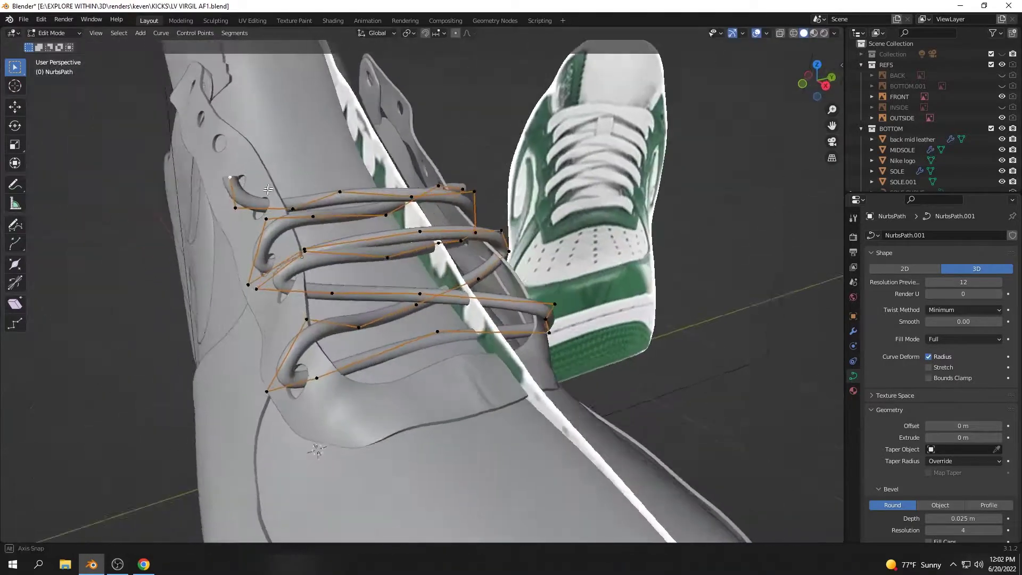
key(g)
key(y)
click(253, 276)
Fine-tune the lace point vertically and along X toward the next eyelet
middle_drag(253, 276, 288, 263)
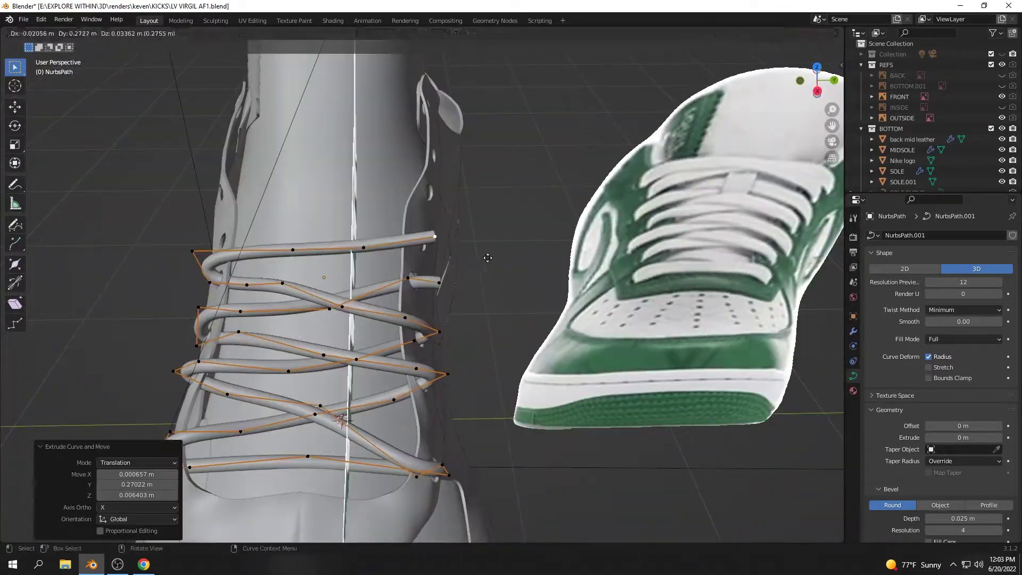
middle_drag(487, 258, 433, 181)
key(g)
key(z)
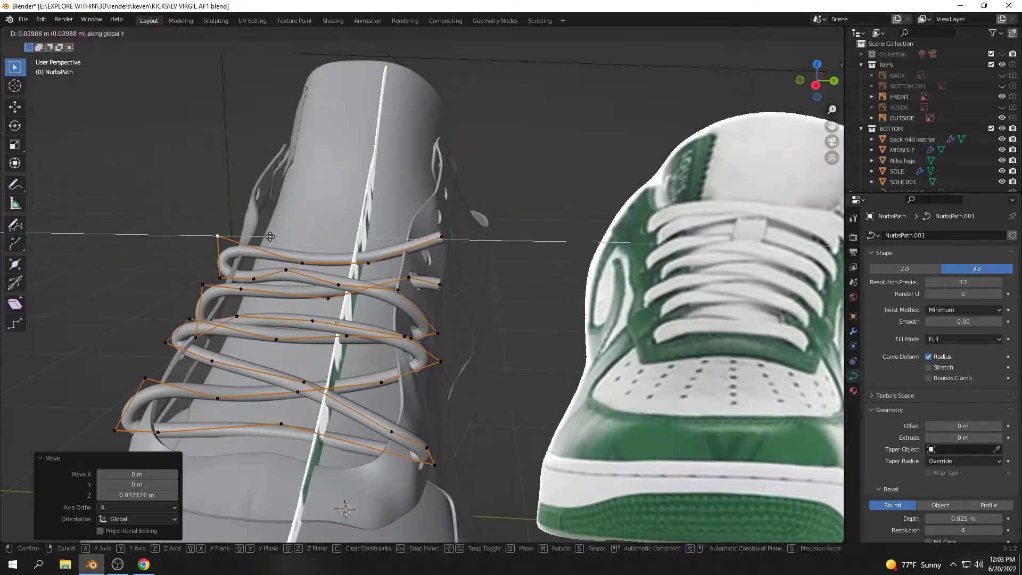
click(270, 237)
mouse_move(271, 236)
middle_down()
mouse_move(606, 300)
mouse_move(510, 278)
mouse_move(482, 256)
mouse_move(342, 284)
middle_up()
key(g)
key(x)
click(510, 277)
Extrude lace points upward along Z and across along Y for the next pass
key(e)
key(z)
click(482, 248)
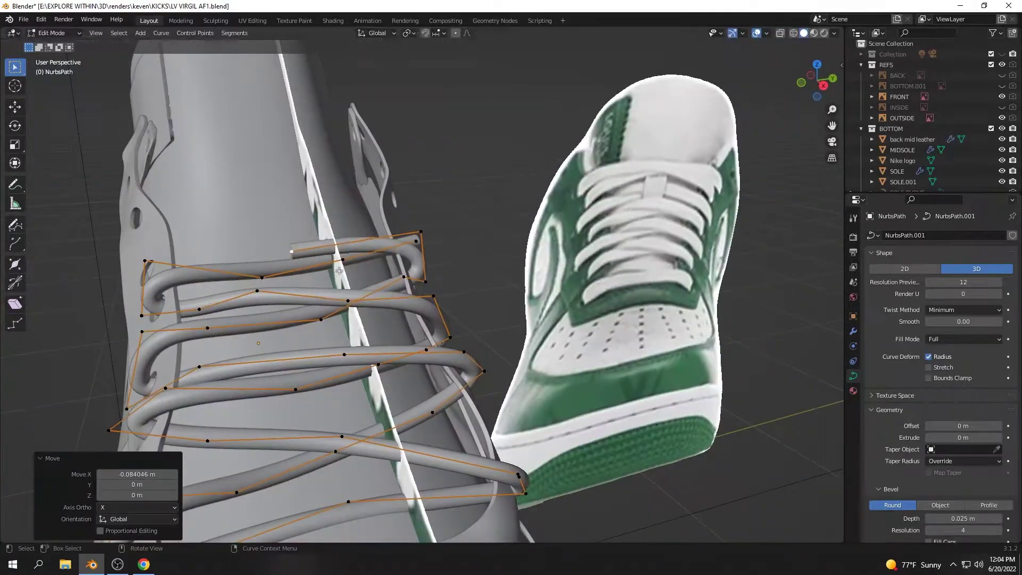
key(e)
key(y)
mouse_move(332, 273)
middle_down()
mouse_move(297, 296)
mouse_move(375, 288)
middle_up()
key(e)
key(y)
click(339, 308)
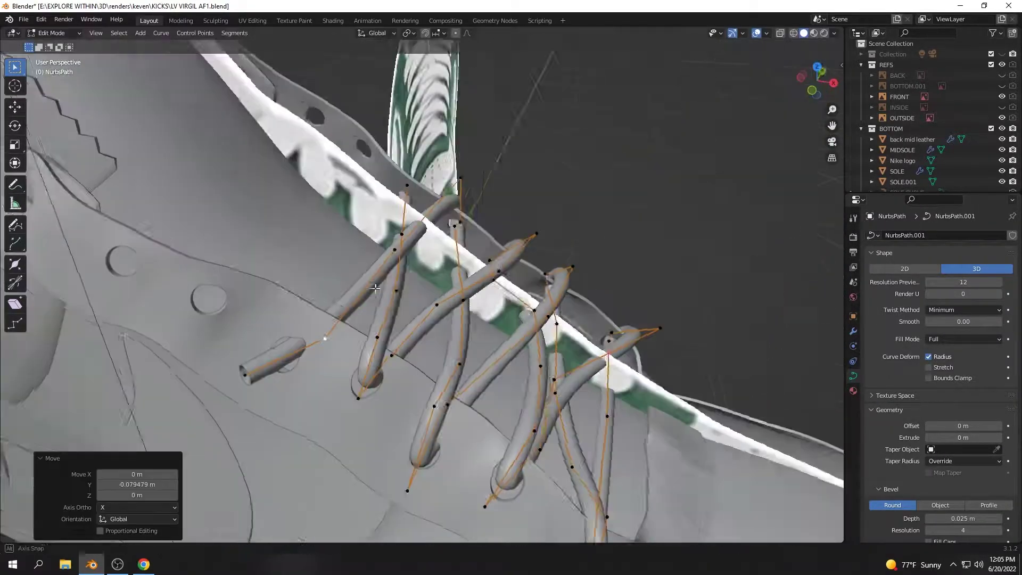
click(318, 383)
Lower the lace point vertically and inspect the whole lacing outside Edit Mode
mouse_move(318, 383)
middle_down()
mouse_move(380, 336)
mouse_move(480, 318)
middle_up()
key(g)
key(z)
click(380, 336)
key(Tab)
scroll(379, 336, down, 5)
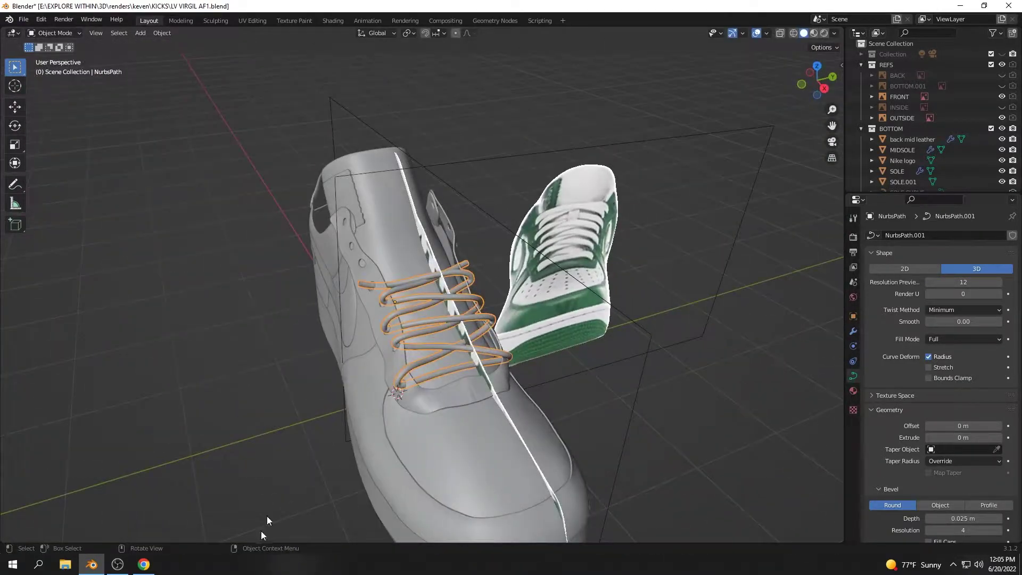
scroll(593, 346, up, 5)
middle_drag(515, 256, 367, 303)
key(Tab)
Nudge the lace point down, then extrude the lace end along X into the eyelet
middle_drag(433, 287, 447, 284)
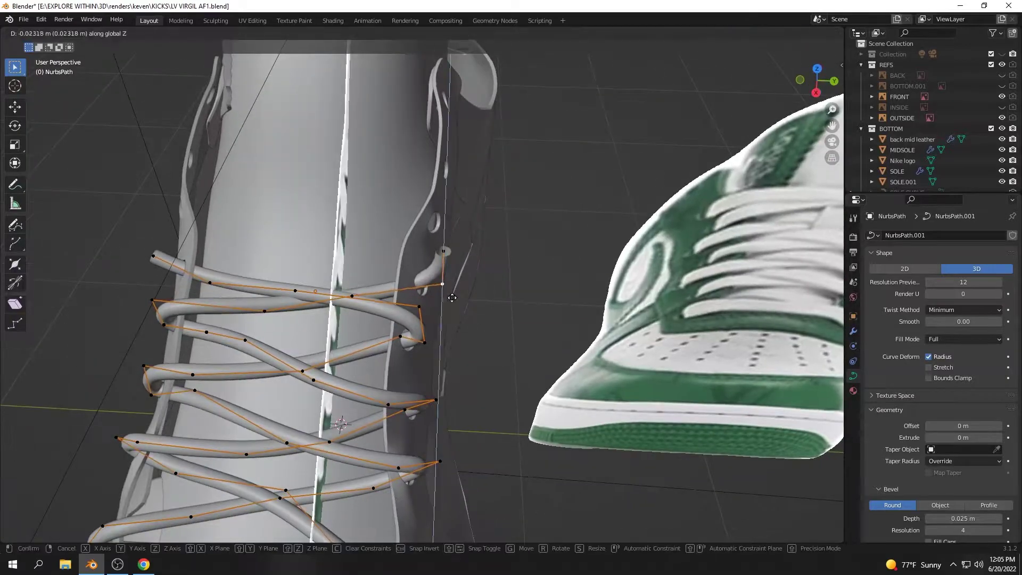
key(g)
key(x)
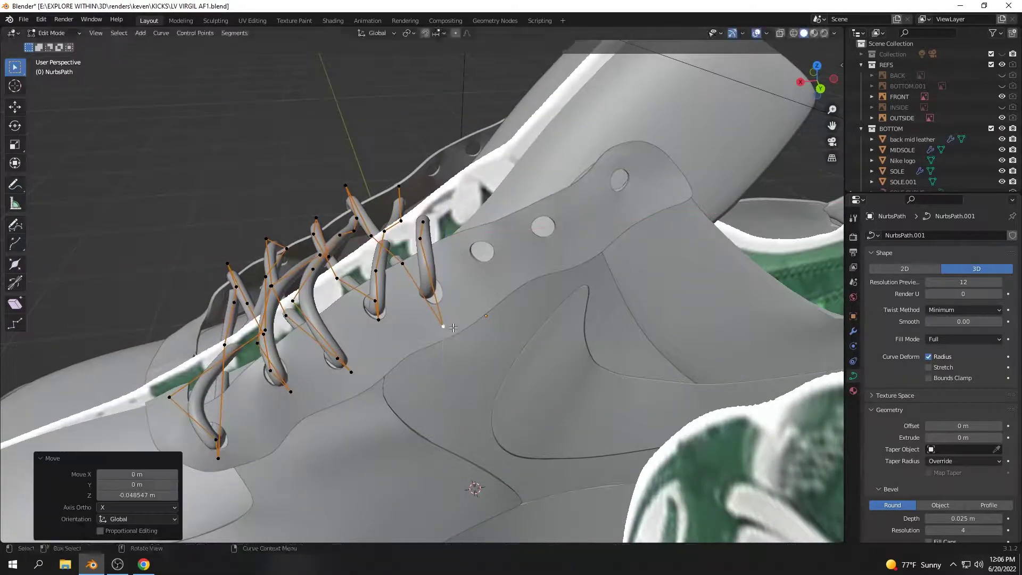
key(g)
key(z)
click(453, 326)
mouse_move(453, 326)
middle_down()
mouse_move(392, 276)
mouse_move(349, 261)
mouse_move(383, 293)
mouse_move(421, 306)
middle_up()
key(e)
key(x)
click(367, 269)
Finish placing the last lace point and select the Circle taper curve shaping lace thickness
key(g)
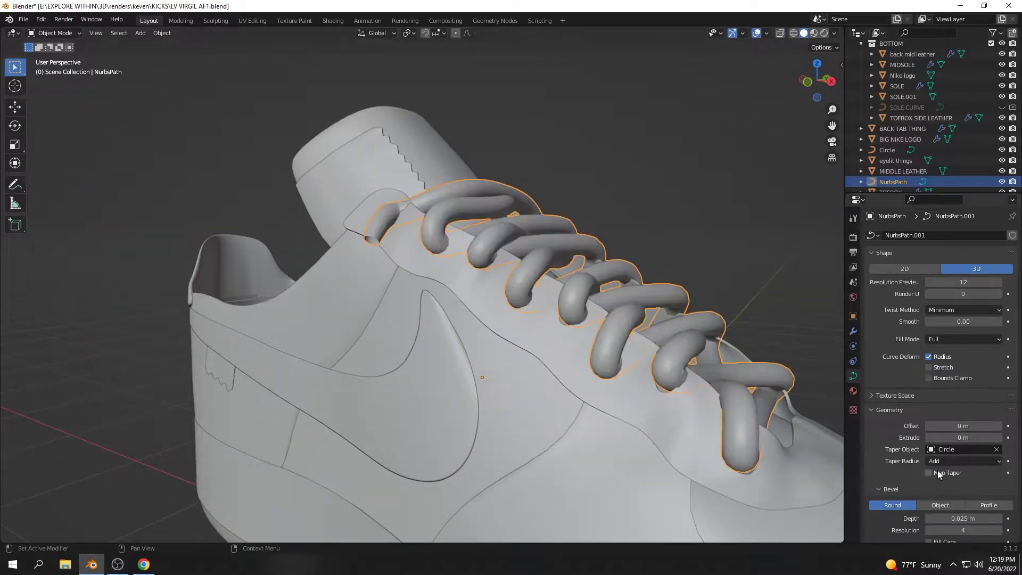
scroll(717, 394, down, 5)
click(570, 305)
middle_drag(570, 305, 543, 276)
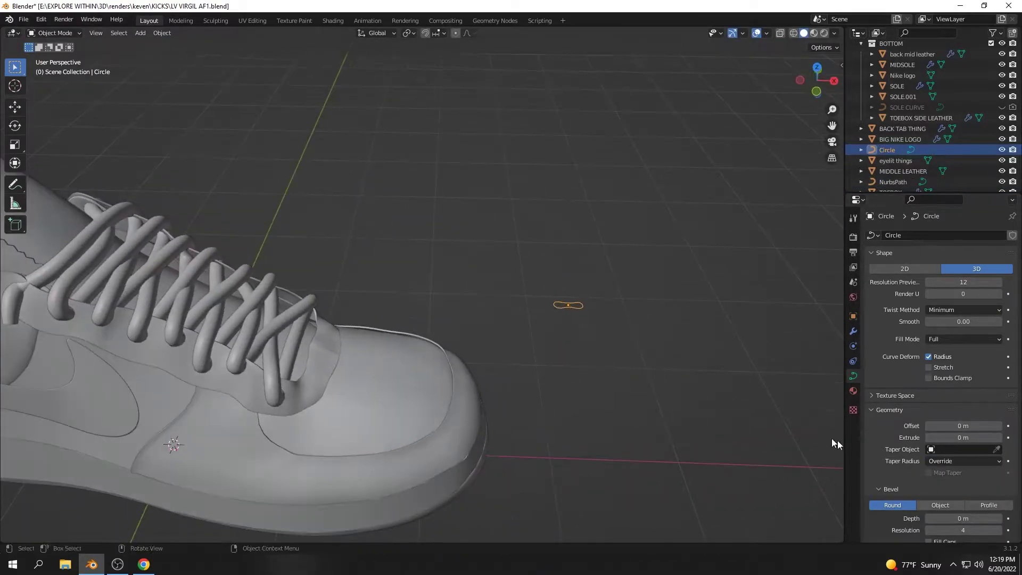
scroll(897, 425, down, 4)
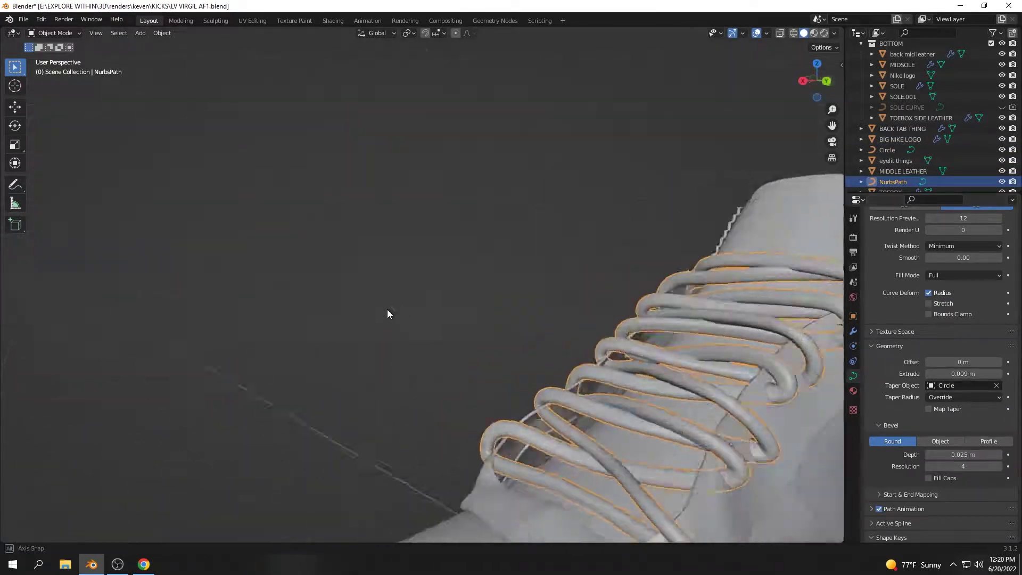
mouse_move(387, 309)
middle_down()
mouse_move(678, 358)
mouse_move(698, 383)
mouse_move(630, 343)
middle_up()
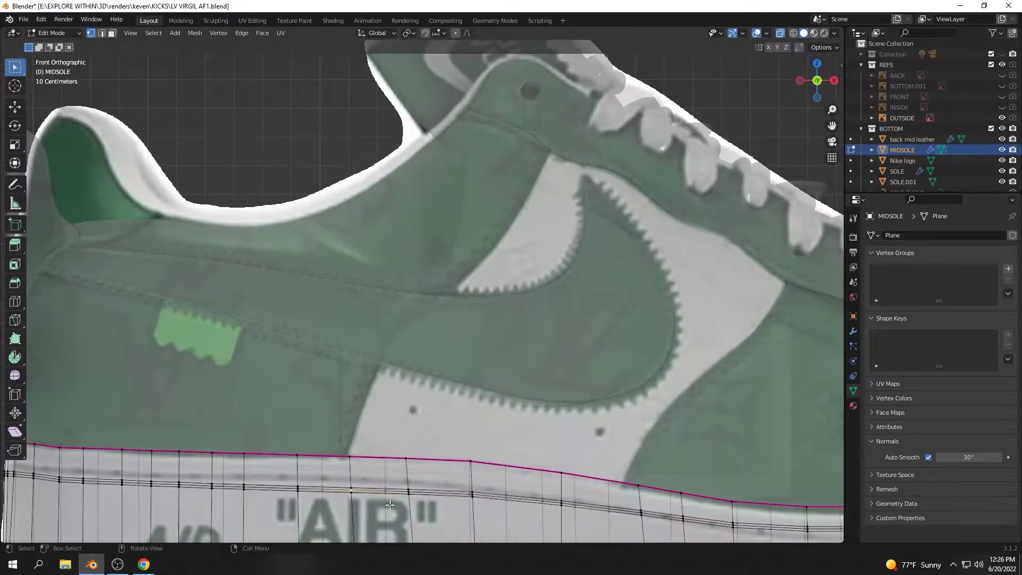
View the midsole outline straight on from below and begin scaling it slightly smaller
scroll(329, 509, down, 3)
scroll(329, 510, up, 3)
key(ctrl+KP_7)
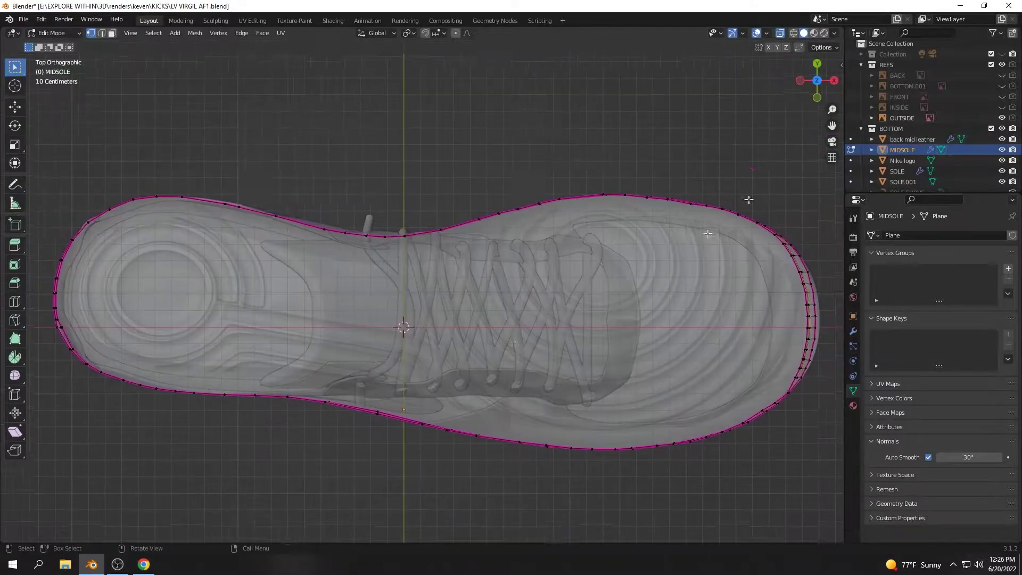
key(s)
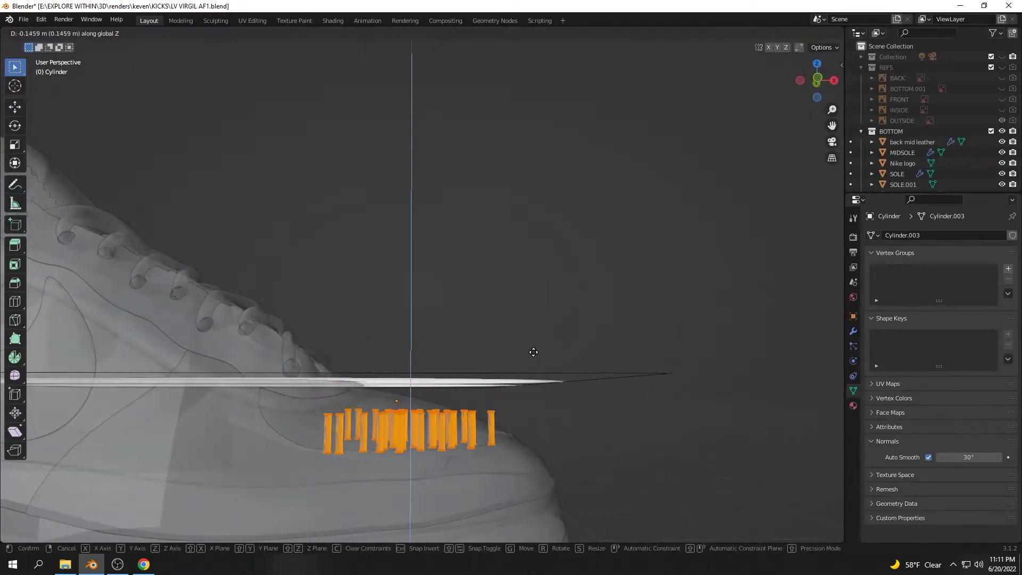
Lower the cylinders and reposition the rear toe cylinders over the perforations
click(533, 349)
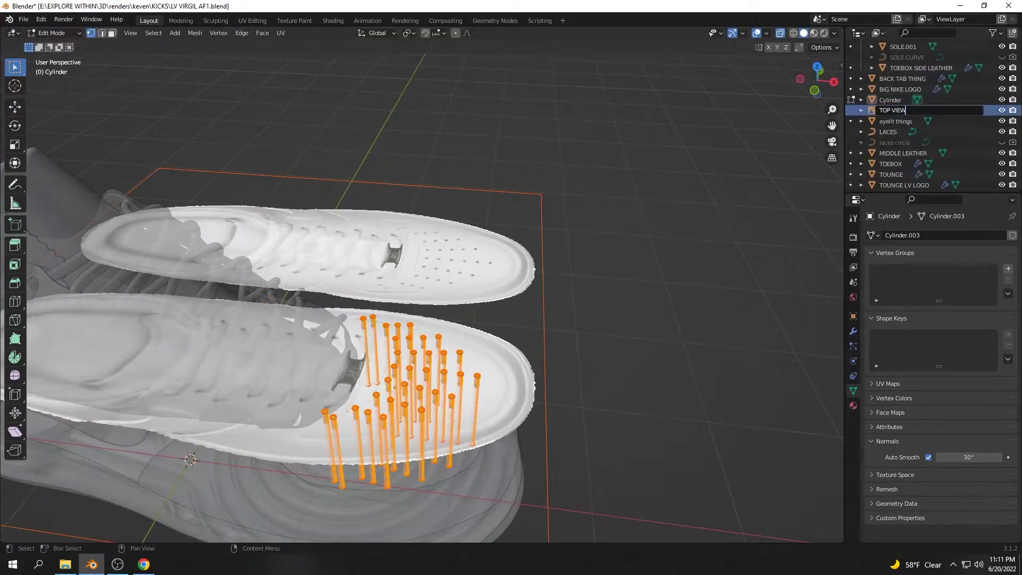
drag(376, 278, 412, 360)
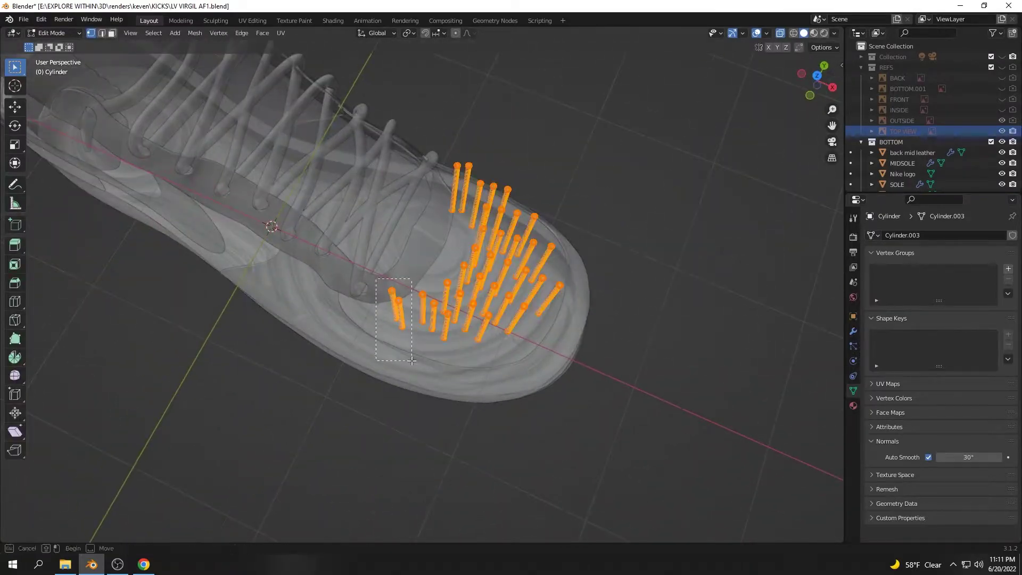
click(420, 353)
middle_drag(421, 353, 565, 282)
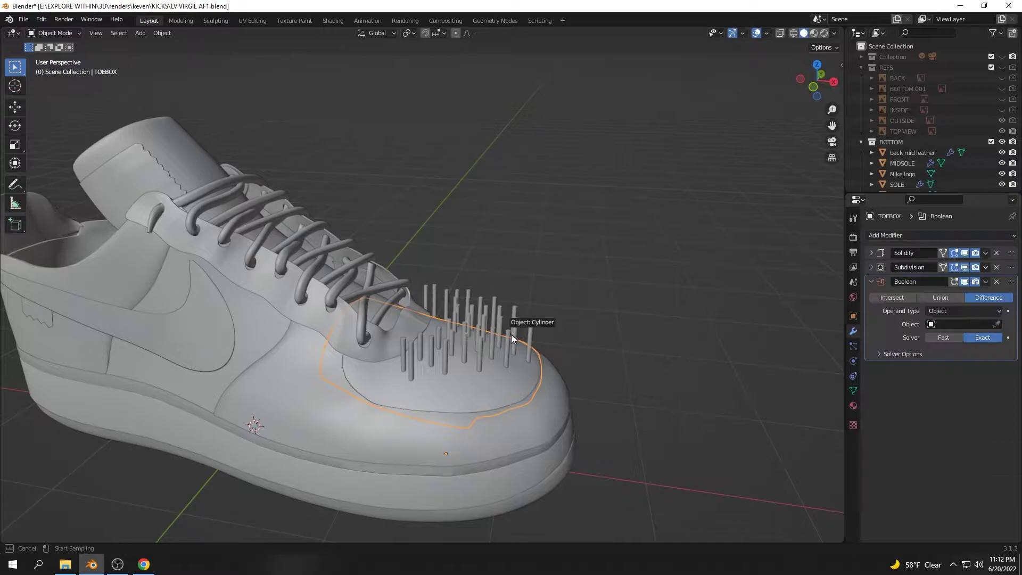
scroll(631, 332, up, 3)
Raise the toe box's viewport subdivision level to 4
click(869, 253)
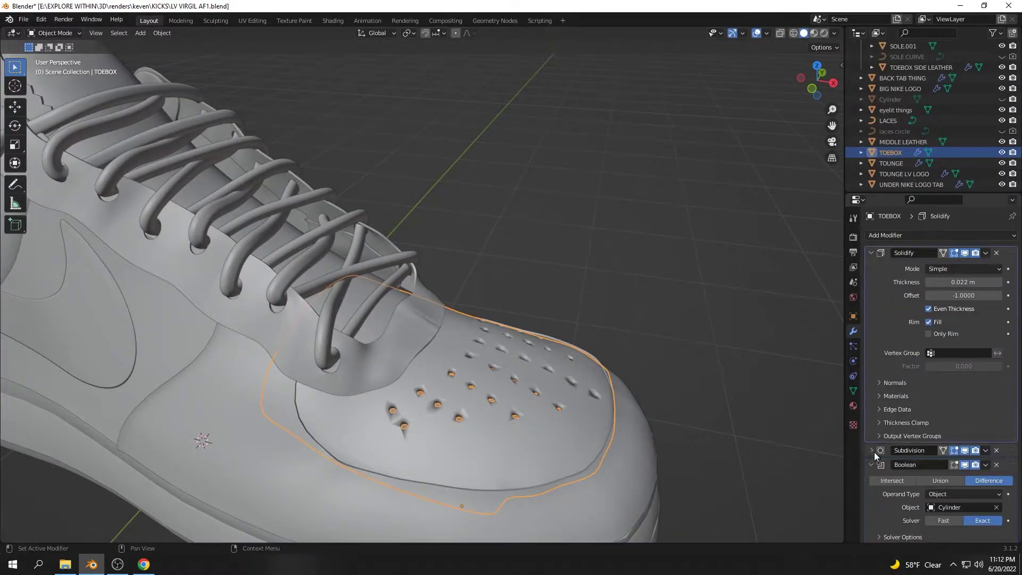
click(999, 458)
middle_drag(612, 425, 563, 435)
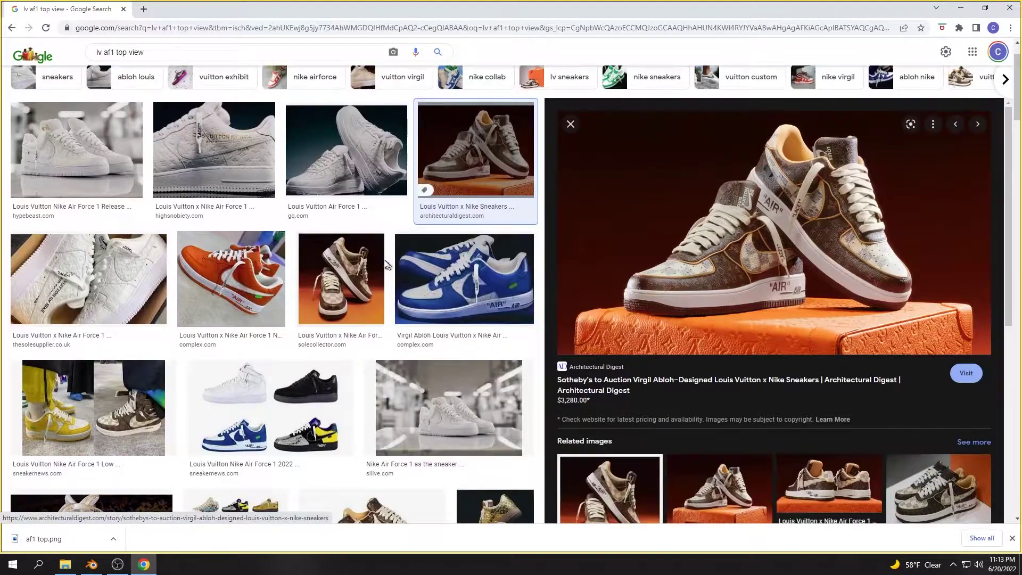
Preview the white Louis Vuitton Air Force 1 image from the 'lv af1 top view' results
click(238, 175)
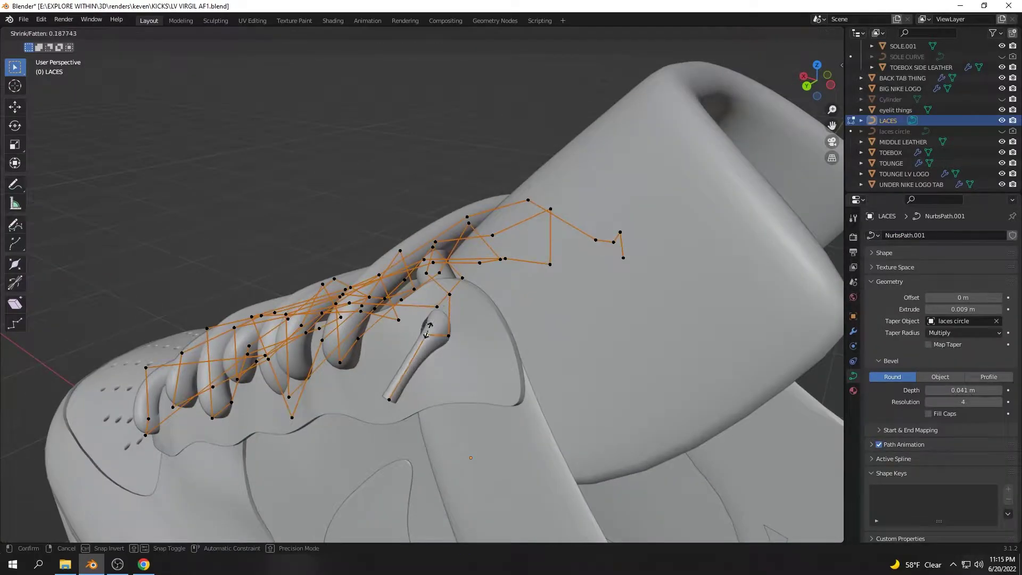
Reduce the LACES bevel depth to 0.032 m
click(426, 329)
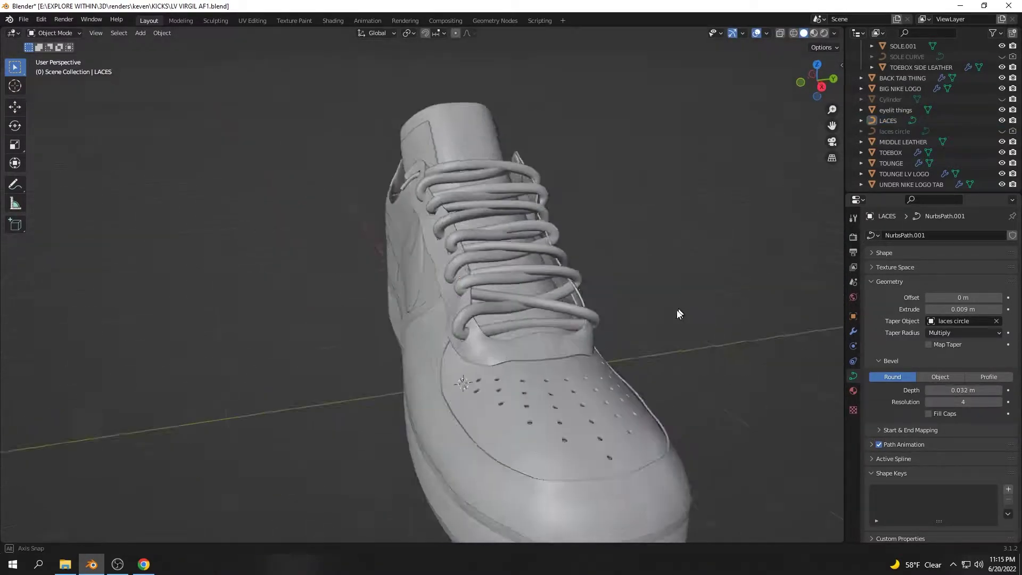
middle_drag(678, 312, 584, 295)
mouse_move(505, 334)
middle_down()
mouse_move(741, 410)
mouse_move(638, 399)
mouse_move(672, 360)
mouse_move(518, 353)
middle_up()
Nudge the MIDSOLE toe-edge vertices in Top view, then select the SOLE object
click(519, 352)
scroll(505, 397, up, 3)
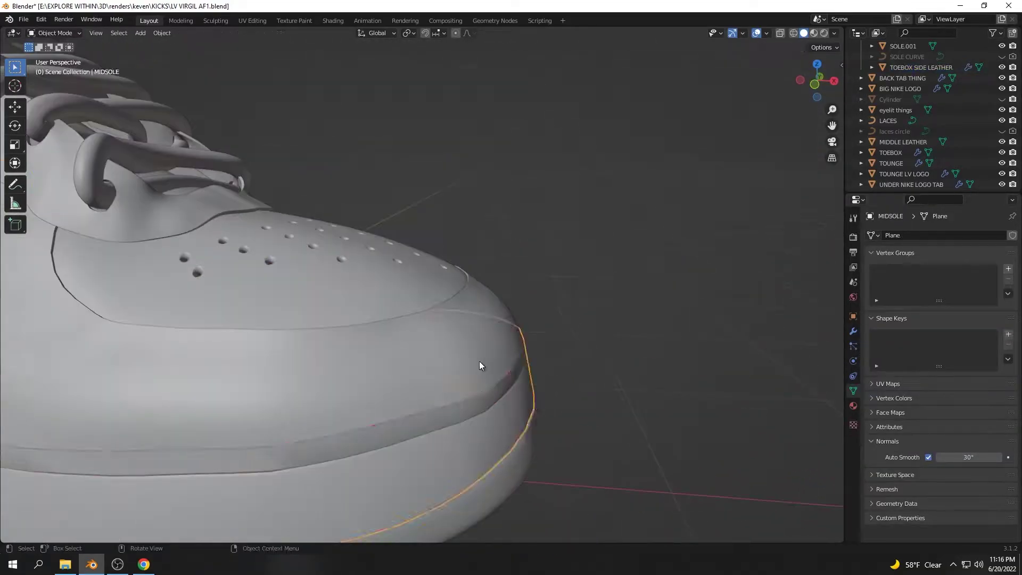
key(Tab)
key(Tab)
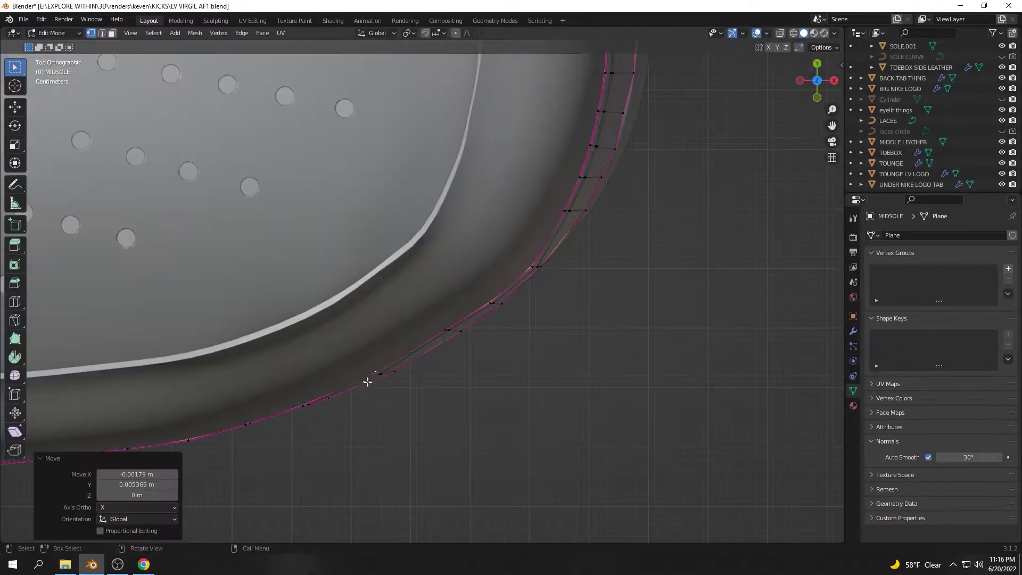
key(Tab)
key(Tab)
key(Tab)
mouse_move(553, 258)
middle_down()
mouse_move(554, 294)
mouse_move(486, 451)
mouse_move(415, 360)
mouse_move(402, 321)
mouse_move(25, 346)
mouse_move(270, 372)
middle_up()
key(KP_7)
scroll(401, 321, down, 5)
scroll(201, 340, up, 6)
click(200, 340)
key(Tab)
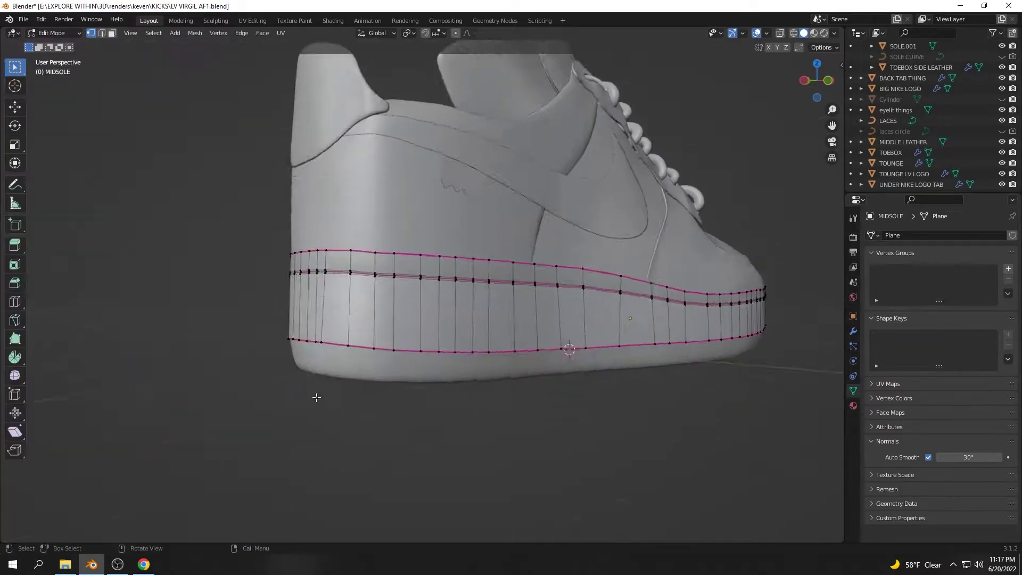
scroll(315, 399, up, 4)
scroll(326, 303, up, 3)
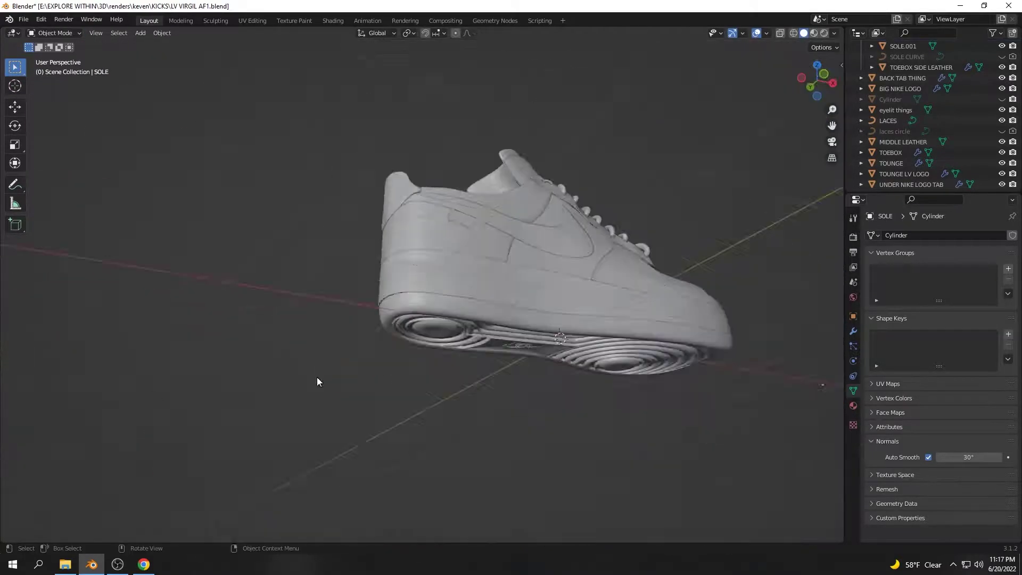
Select the BACK TAB THING piece and scale it up so it sits over the heel
scroll(659, 176, up, 3)
click(298, 213)
key(Tab)
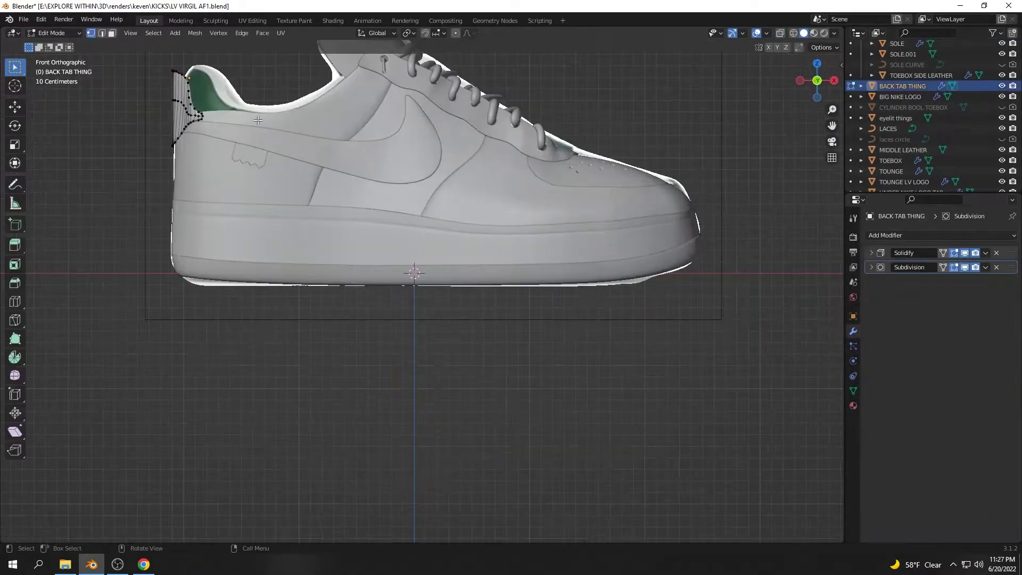
scroll(353, 277, up, 3)
mouse_move(352, 278)
middle_down()
mouse_move(307, 321)
mouse_move(378, 303)
middle_up()
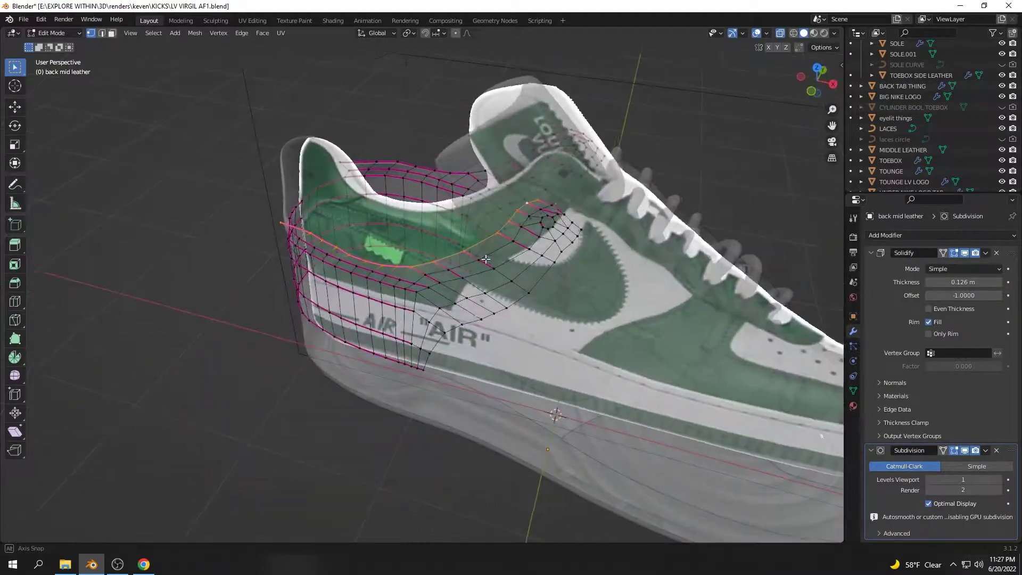
middle_drag(491, 251, 470, 263)
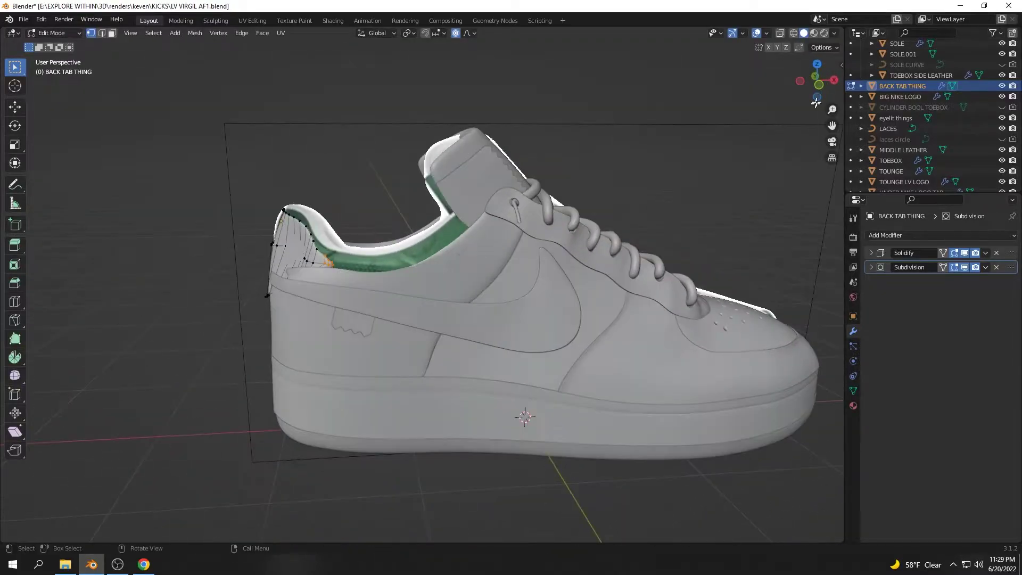
drag(815, 103, 494, 342)
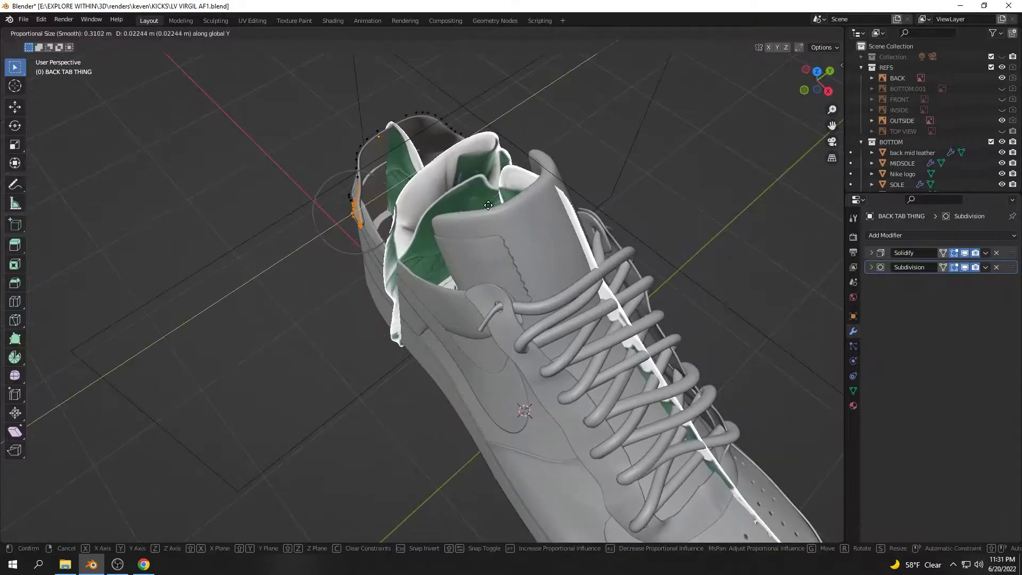
click(489, 204)
Widen the back tab's side edges with proportional vertex moves in Left Orthographic view
key(ctrl+KP_3)
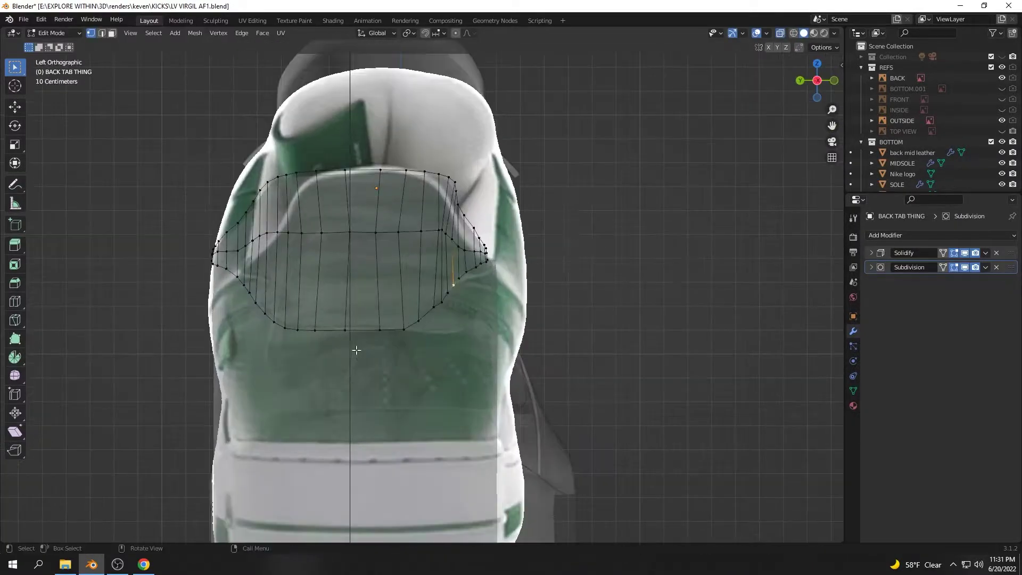
click(381, 288)
drag(817, 80, 824, 90)
key(ctrl+KP_3)
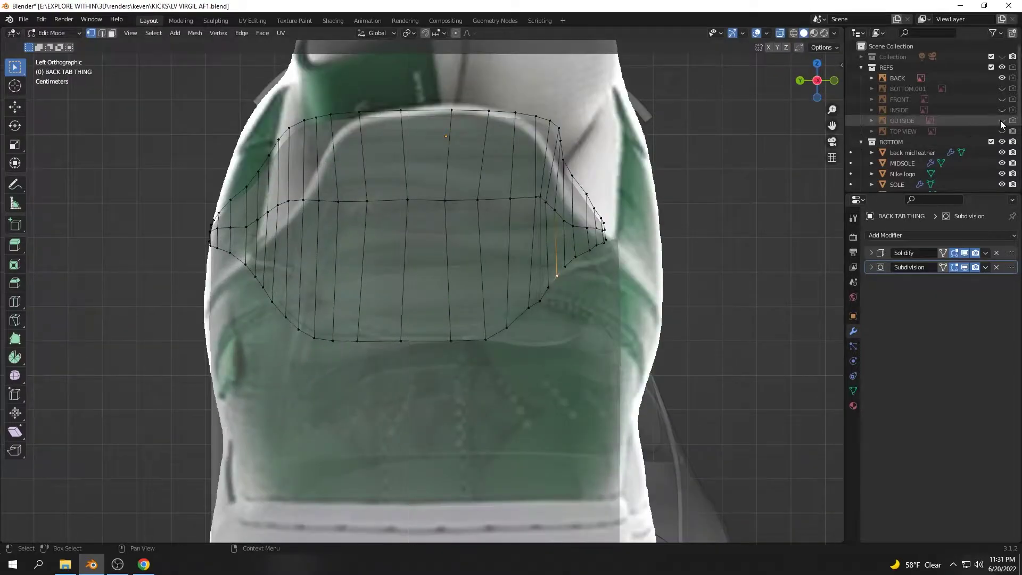
Finish the current back tab vertex move and return to the heel's side view
click(267, 281)
key(Tab)
middle_drag(267, 280, 283, 371)
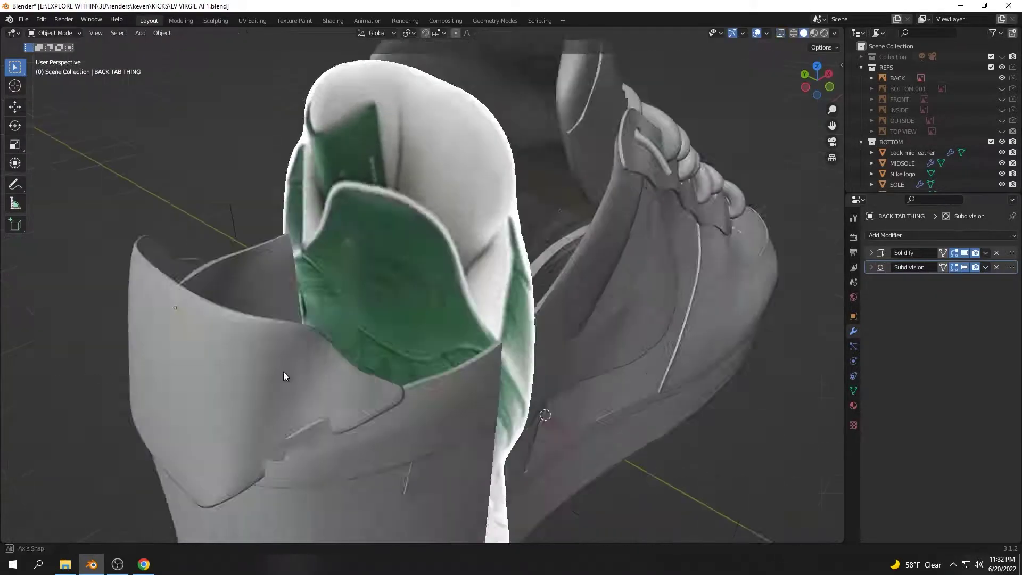
key(ctrl+KP_3)
scroll(494, 273, up, 3)
With X-ray on, proportionally move more back tab edge vertices around the heel outline
key(Tab)
key(alt+z)
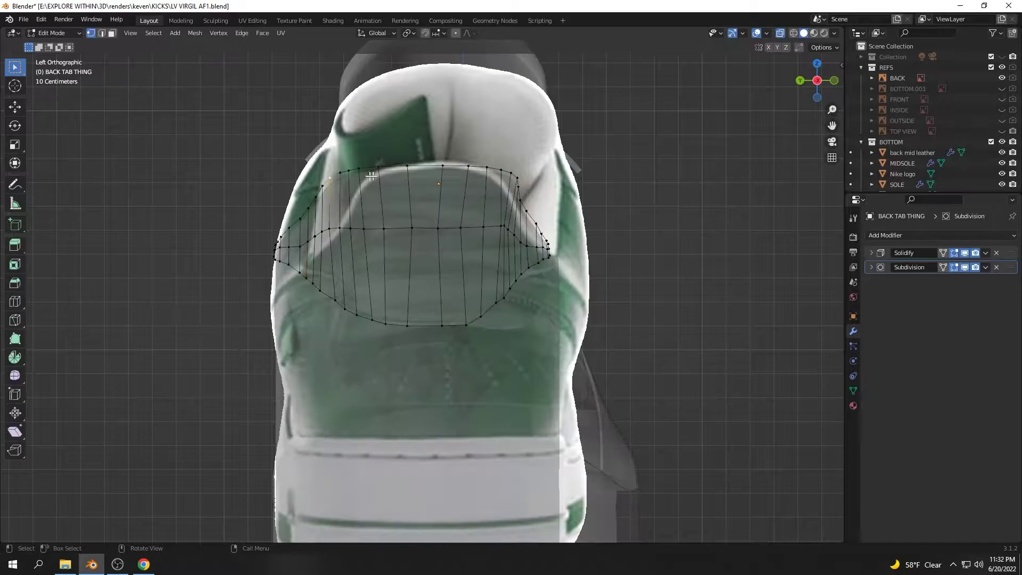
click(394, 232)
key(g)
scroll(346, 285, up, 3)
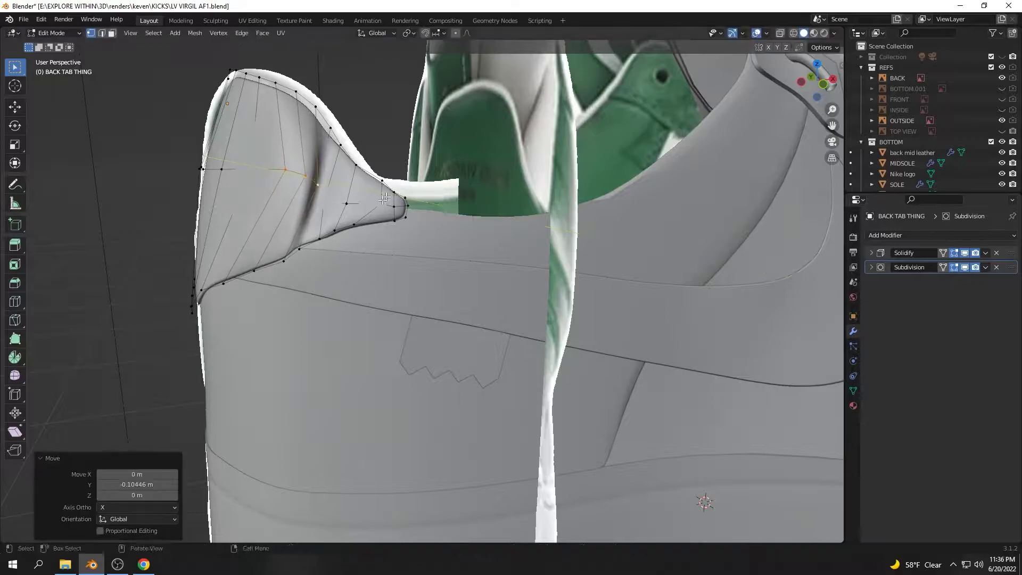
middle_drag(384, 198, 256, 317)
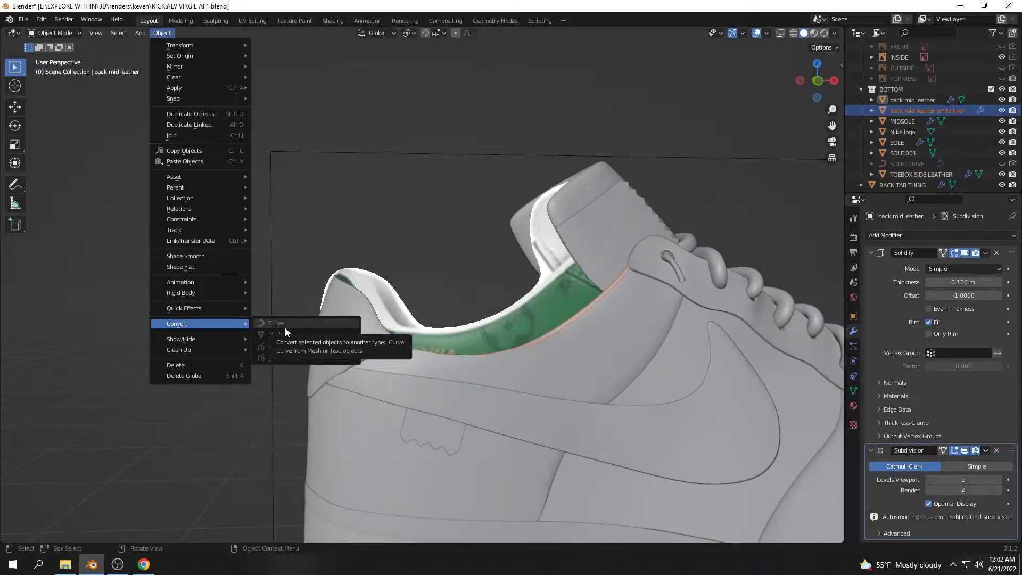
Convert the white liner into a curve and enter its point editing at the heel
click(275, 323)
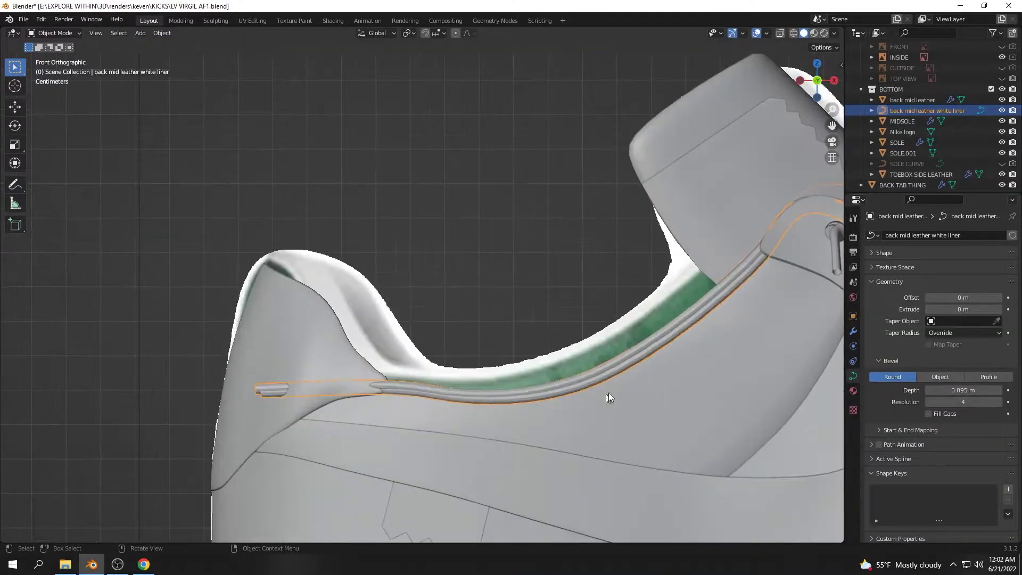
mouse_move(608, 392)
middle_down()
mouse_move(399, 354)
mouse_move(512, 396)
mouse_move(488, 390)
middle_up()
key(Tab)
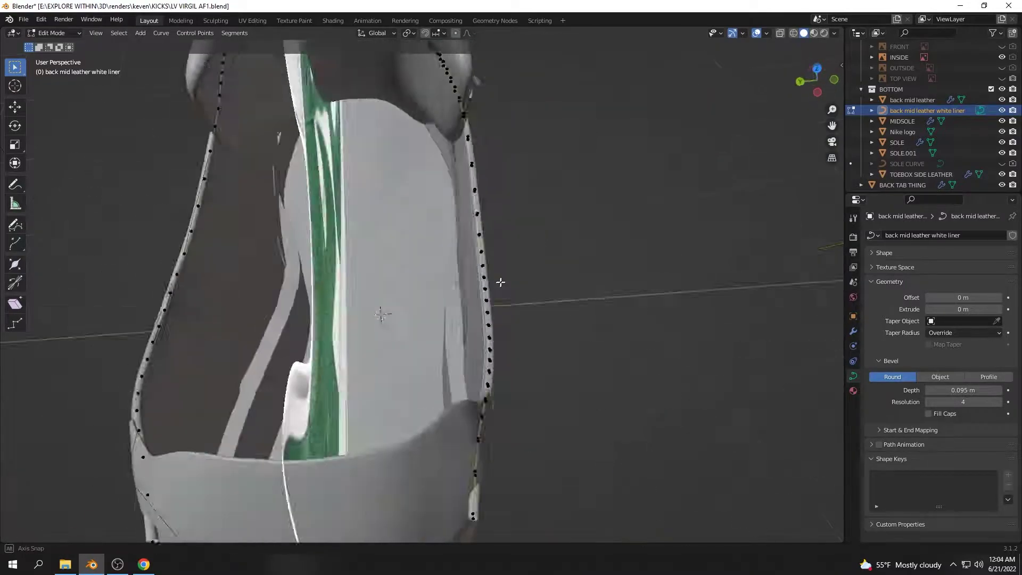
mouse_move(495, 334)
middle_down()
mouse_move(473, 255)
mouse_move(389, 255)
middle_up()
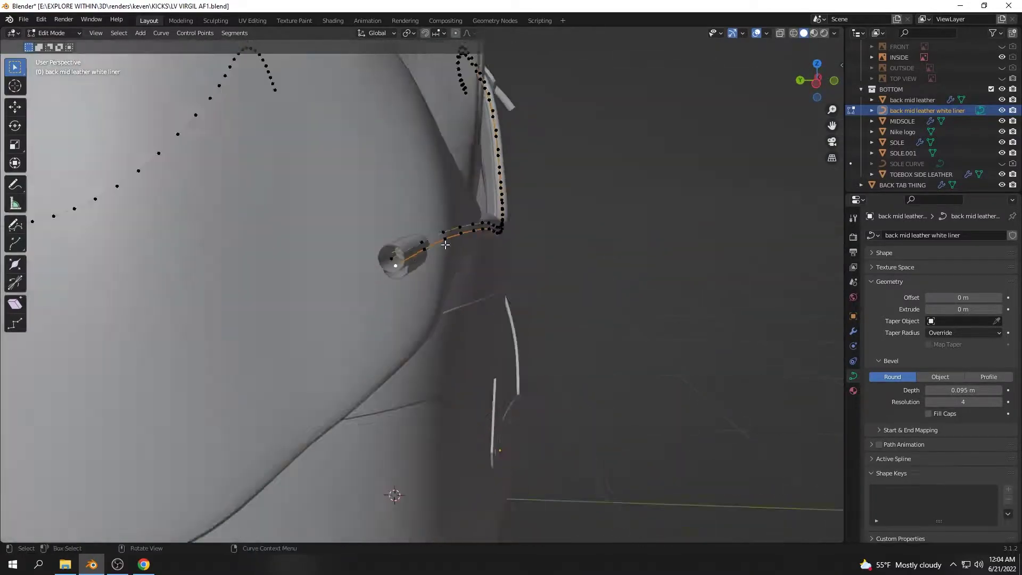
scroll(285, 264, up, 4)
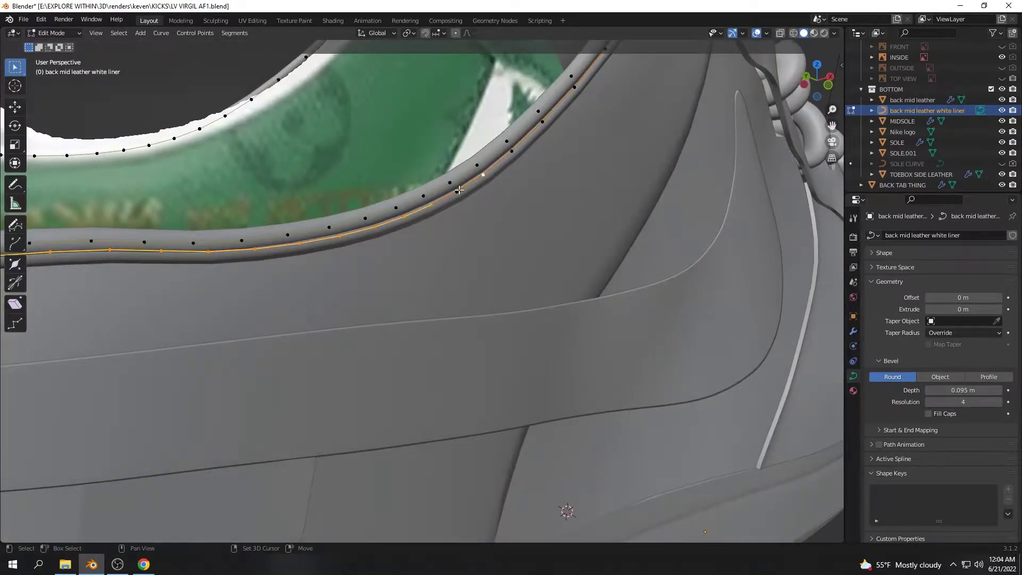
middle_drag(458, 190, 381, 274)
mouse_move(594, 133)
middle_down()
mouse_move(450, 349)
mouse_move(278, 348)
middle_up()
Move the liner curve's points, partly along X, to follow the heel collar
click(448, 341)
scroll(449, 342, down, 3)
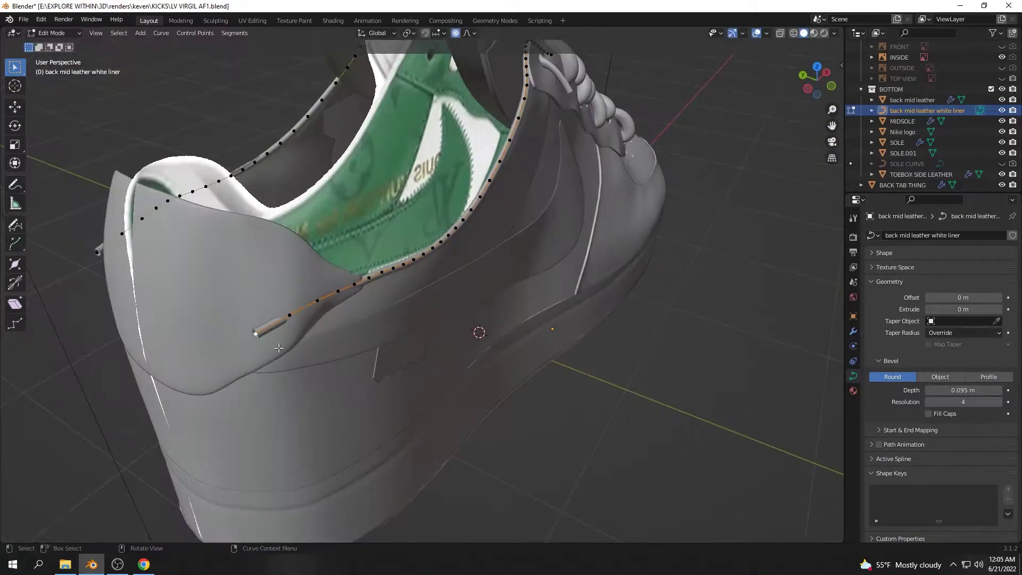
click(288, 238)
middle_drag(287, 237, 522, 175)
key(g)
key(x)
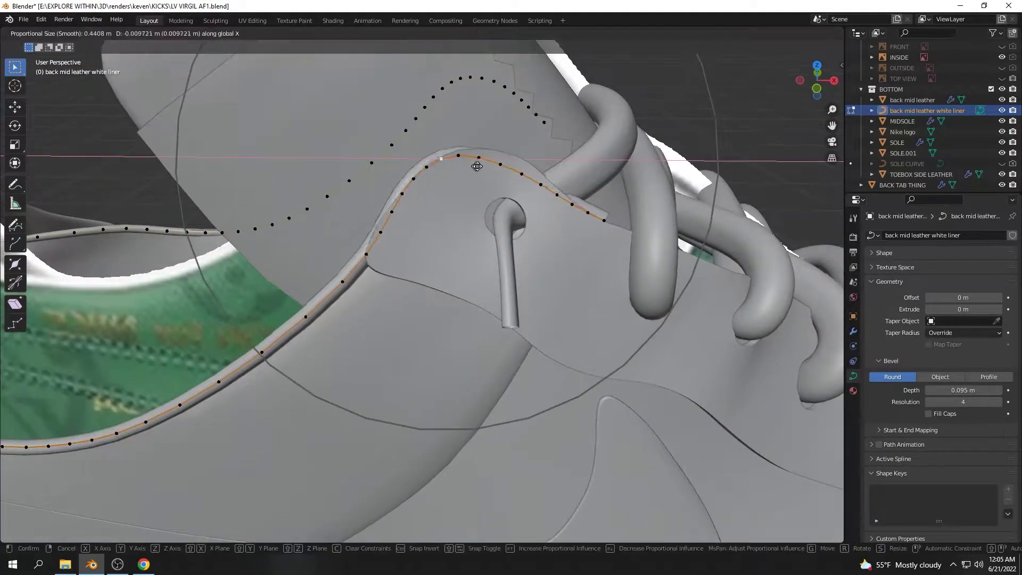
click(403, 232)
mouse_move(403, 233)
middle_down()
mouse_move(348, 295)
mouse_move(408, 227)
middle_up()
key(g)
click(329, 278)
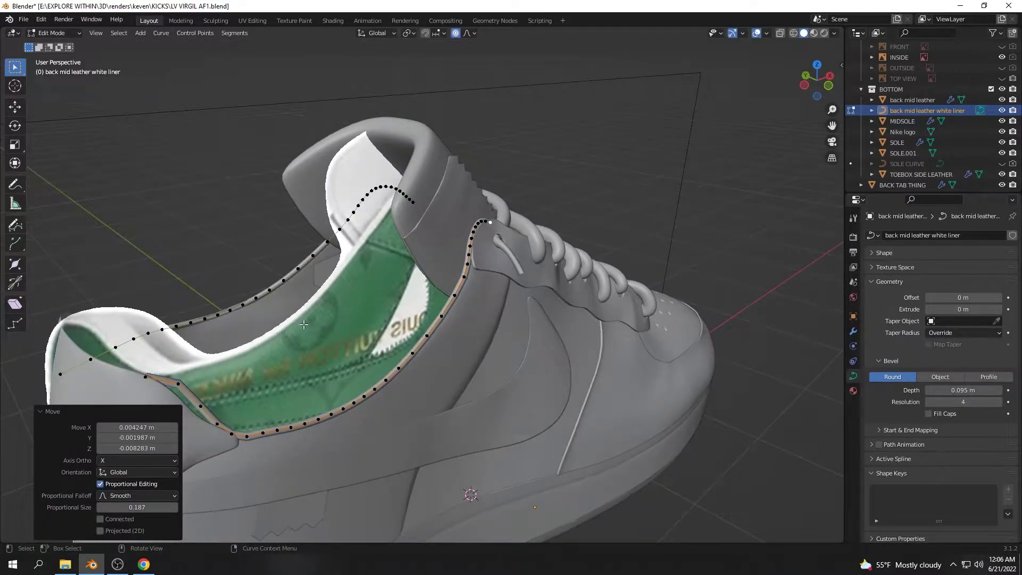
Shift more collar curve points along X and lower others on Z
middle_drag(304, 324, 285, 333)
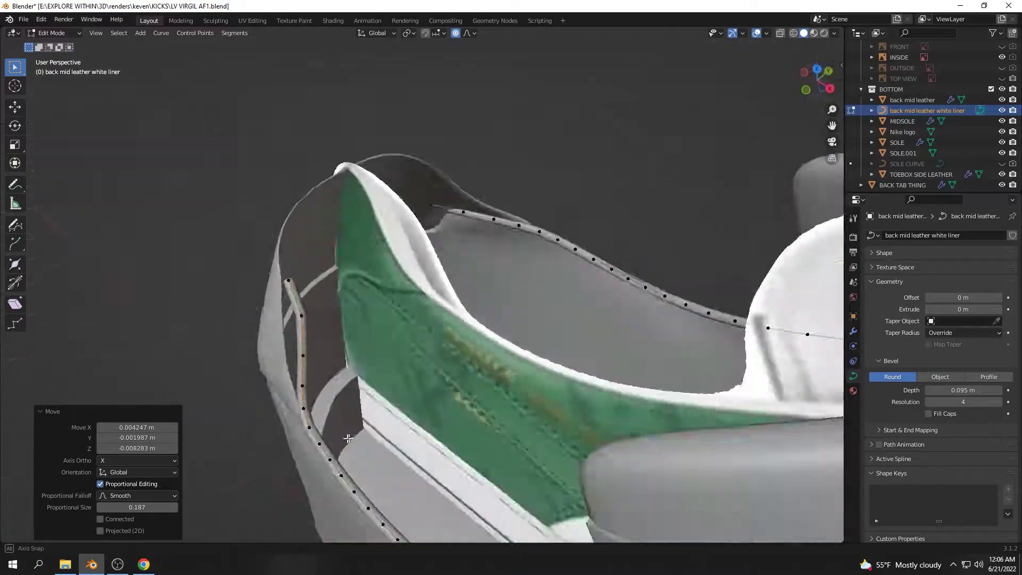
key(g)
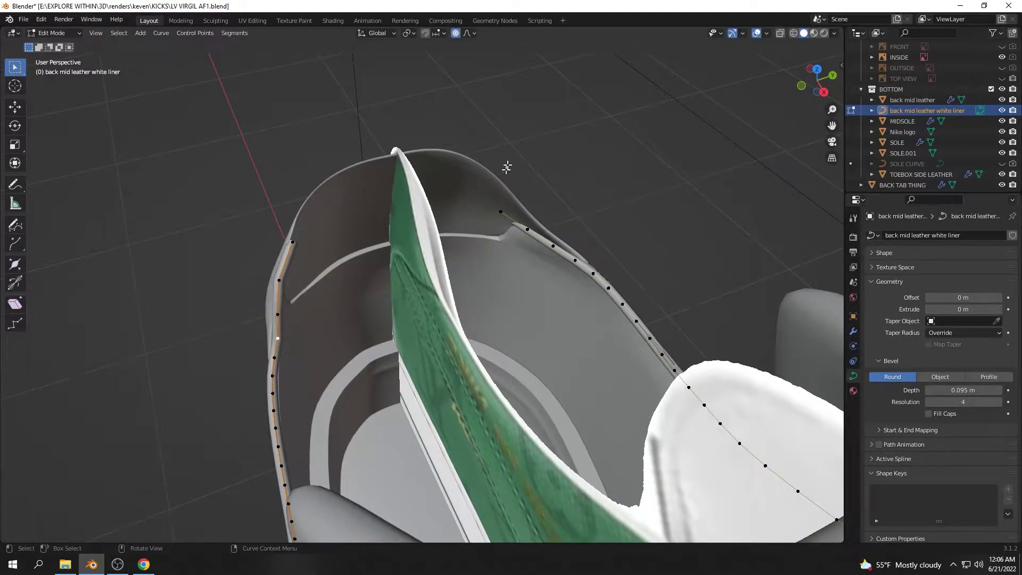
key(g)
key(x)
mouse_move(280, 412)
middle_down()
mouse_move(453, 346)
mouse_move(428, 367)
middle_up()
click(418, 318)
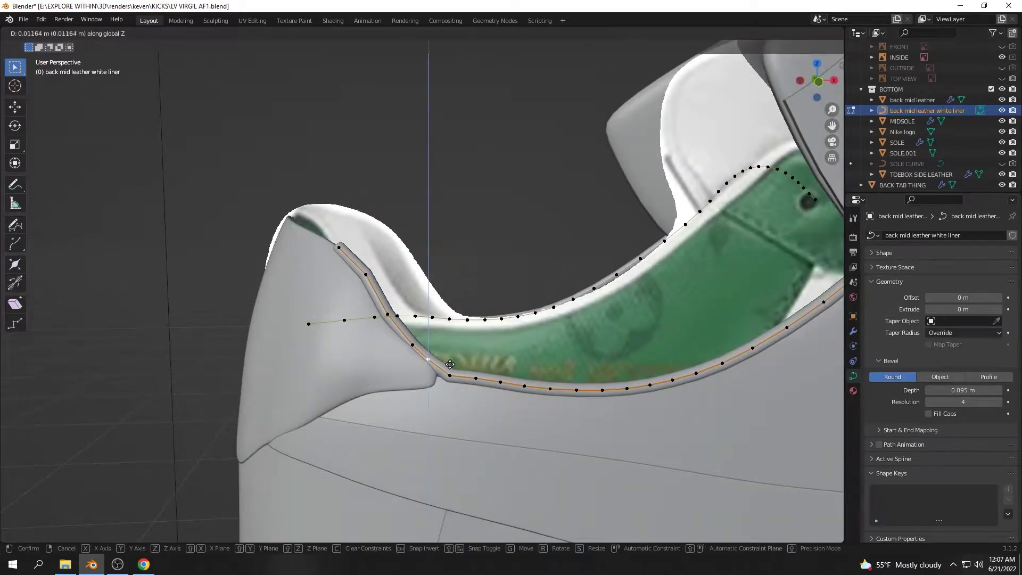
key(g)
key(z)
click(461, 362)
mouse_move(461, 362)
middle_down()
mouse_move(304, 416)
mouse_move(298, 242)
mouse_move(303, 408)
middle_up()
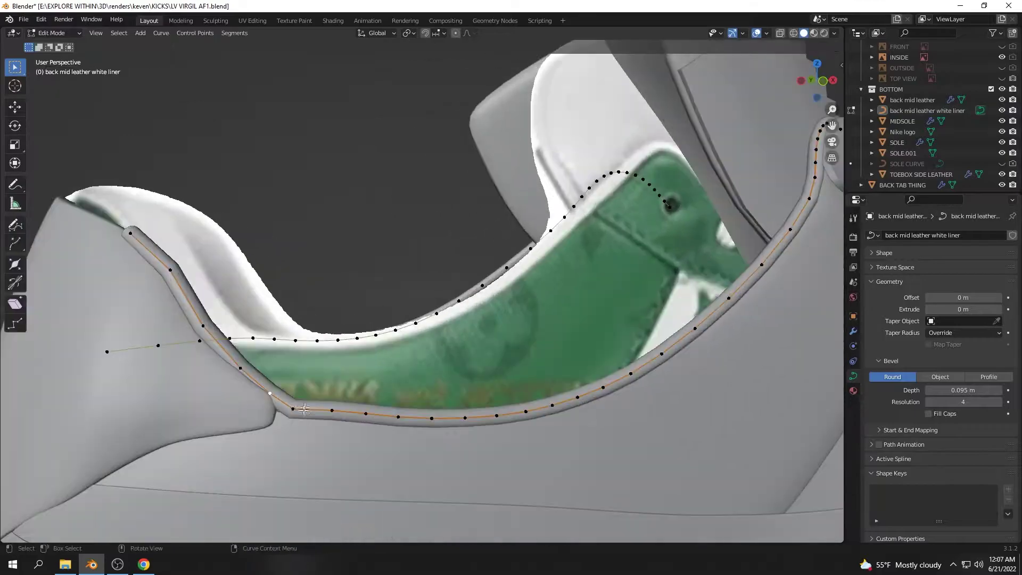
key(x)
click(374, 357)
Raise further curve points along the collar, cancelling misplaced moves
key(g)
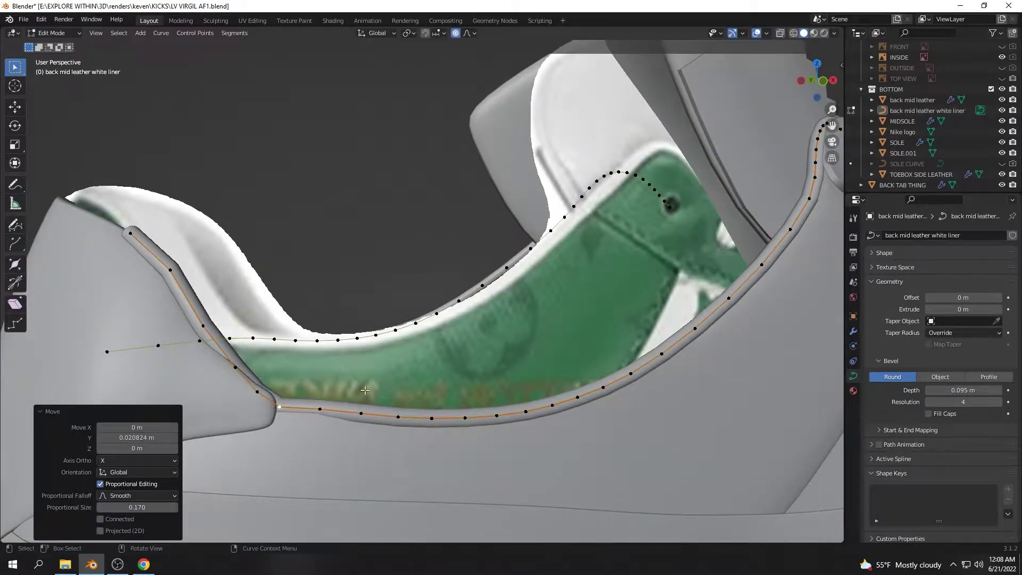
middle_drag(364, 390, 207, 321)
key(g)
click(311, 246)
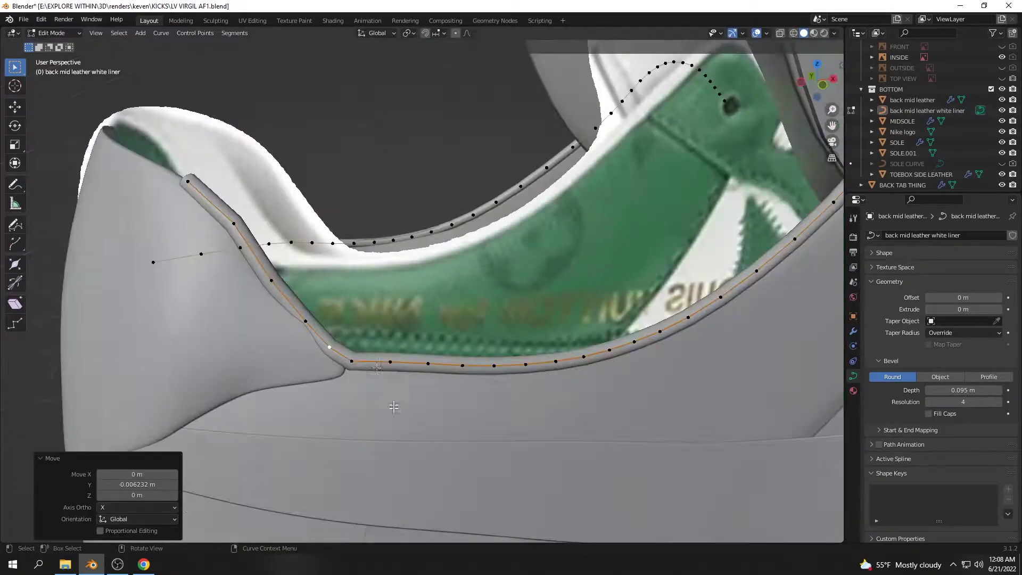
mouse_move(310, 247)
middle_down()
mouse_move(294, 315)
mouse_move(489, 407)
mouse_move(482, 457)
mouse_move(435, 393)
middle_up()
right_click(505, 395)
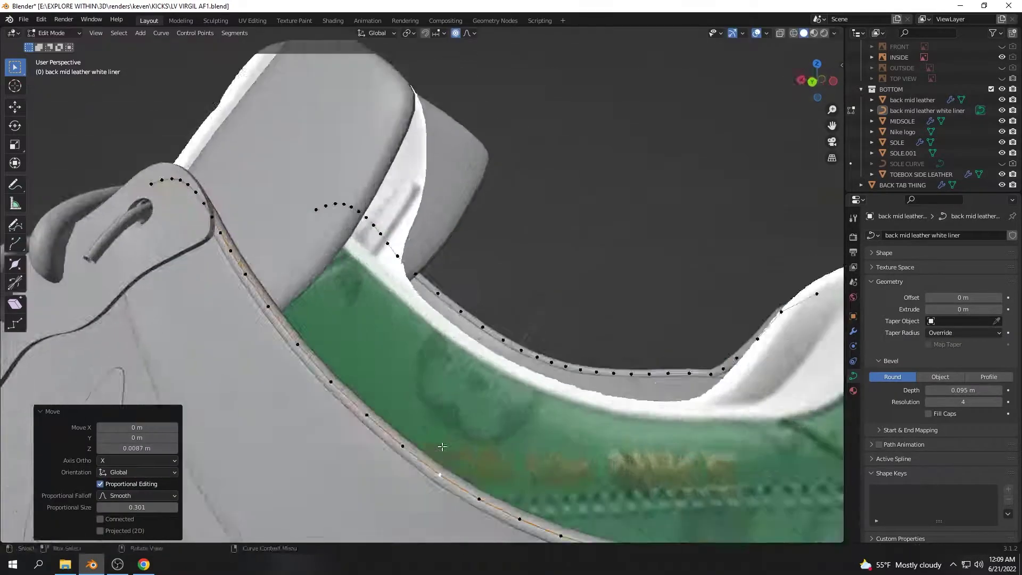
middle_drag(505, 394, 506, 399)
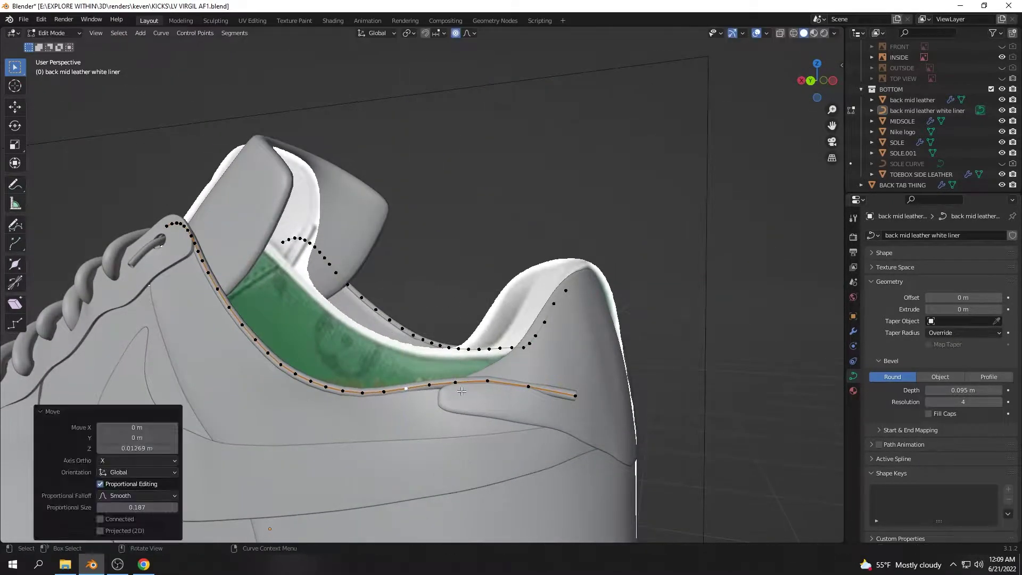
click(544, 360)
mouse_move(544, 359)
middle_down()
mouse_move(601, 439)
mouse_move(518, 261)
middle_up()
right_click(559, 431)
Subdivide the last curve segment and move the new point along Y
right_click(518, 260)
click(518, 260)
key(g)
key(y)
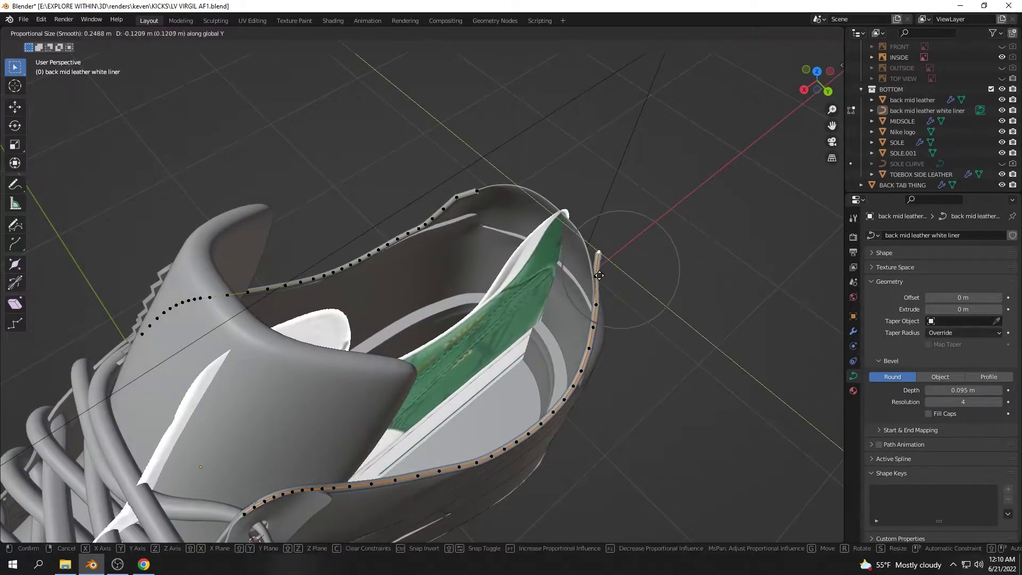
click(600, 275)
mouse_move(599, 275)
middle_down()
mouse_move(541, 414)
mouse_move(418, 298)
mouse_move(412, 442)
mouse_move(439, 470)
mouse_move(416, 369)
middle_up()
click(417, 298)
Extrude the curve end downward on Z and adjust the end point along Y
key(e)
key(z)
click(443, 469)
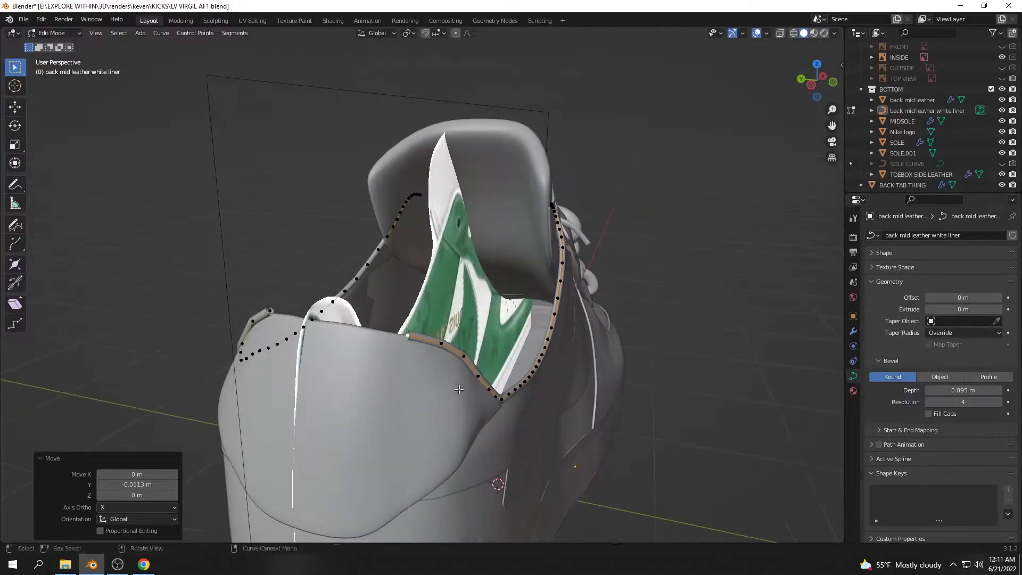
key(e)
key(z)
key(y)
click(416, 369)
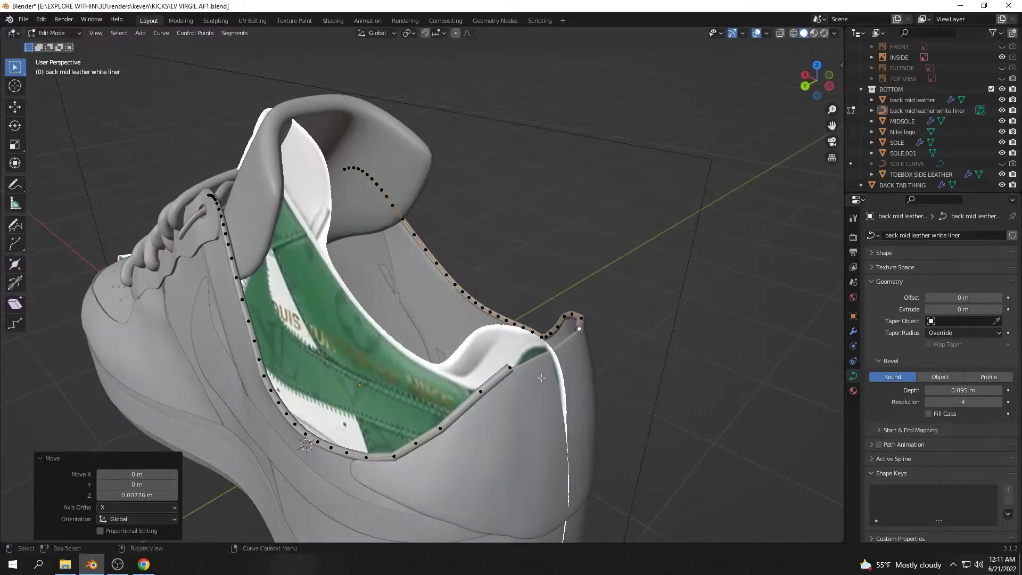
mouse_move(415, 369)
middle_down()
mouse_move(520, 406)
mouse_move(445, 349)
mouse_move(444, 361)
mouse_move(592, 374)
middle_up()
key(y)
click(534, 388)
click(444, 361)
Add a Subdivision modifier to the liner curve in Object Mode
key(Tab)
click(939, 234)
click(870, 387)
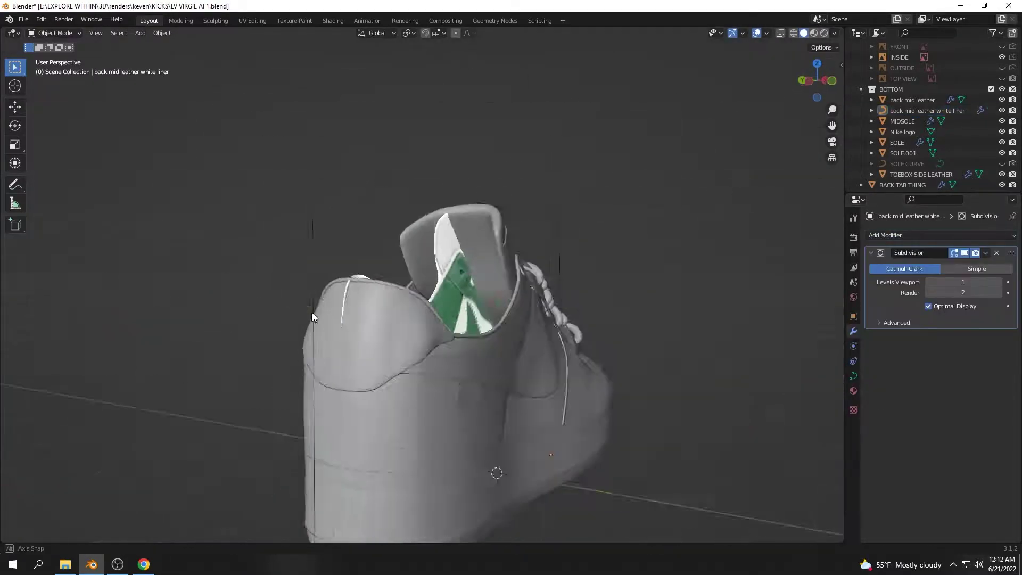
middle_drag(312, 312, 473, 285)
Select the back tab piece and check its fit in side view, toggling Edit Mode
click(474, 285)
key(Tab)
key(ctrl+KP_3)
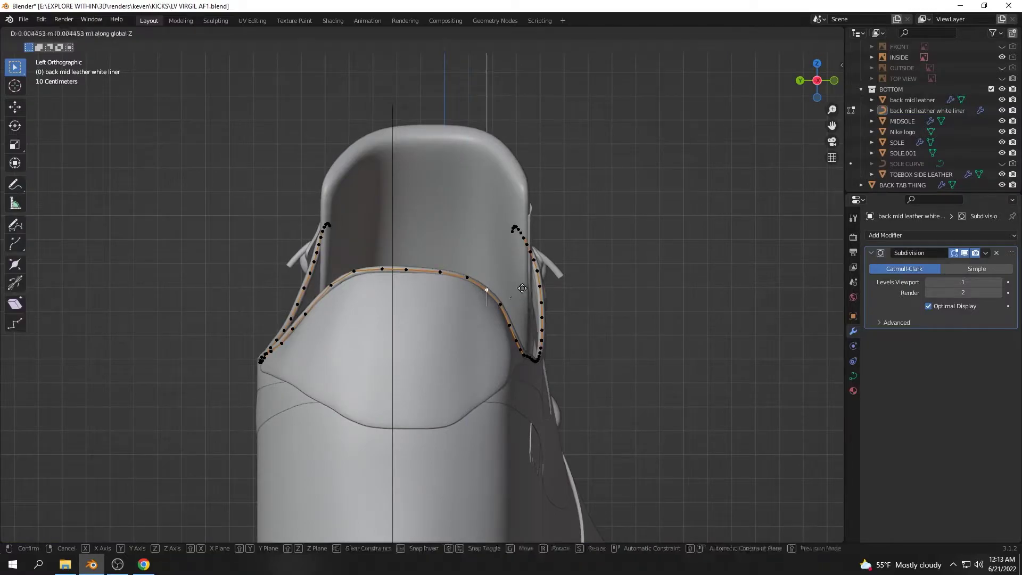
key(Tab)
middle_drag(630, 343, 19, 375)
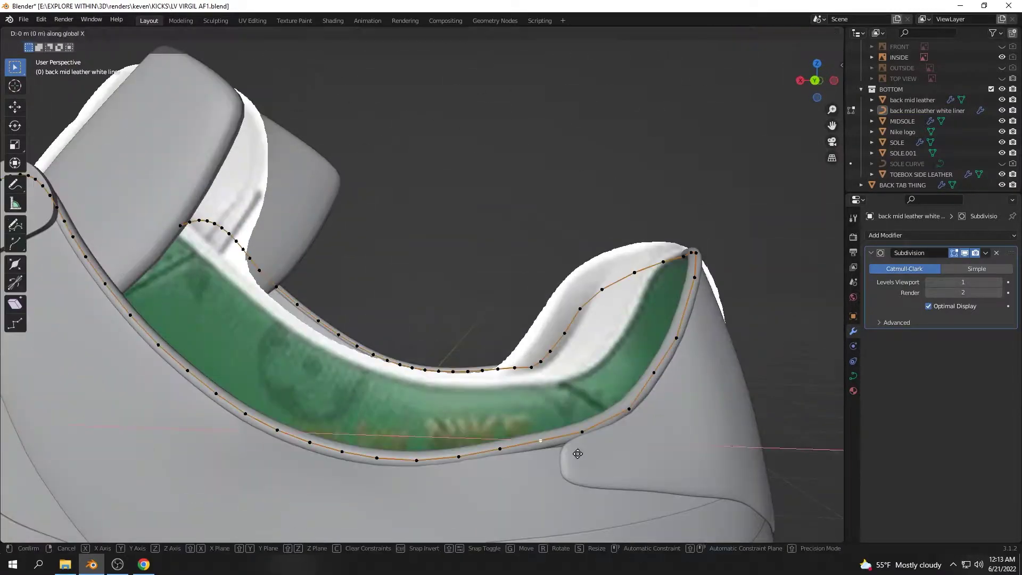
key(Tab)
middle_drag(633, 394, 669, 409)
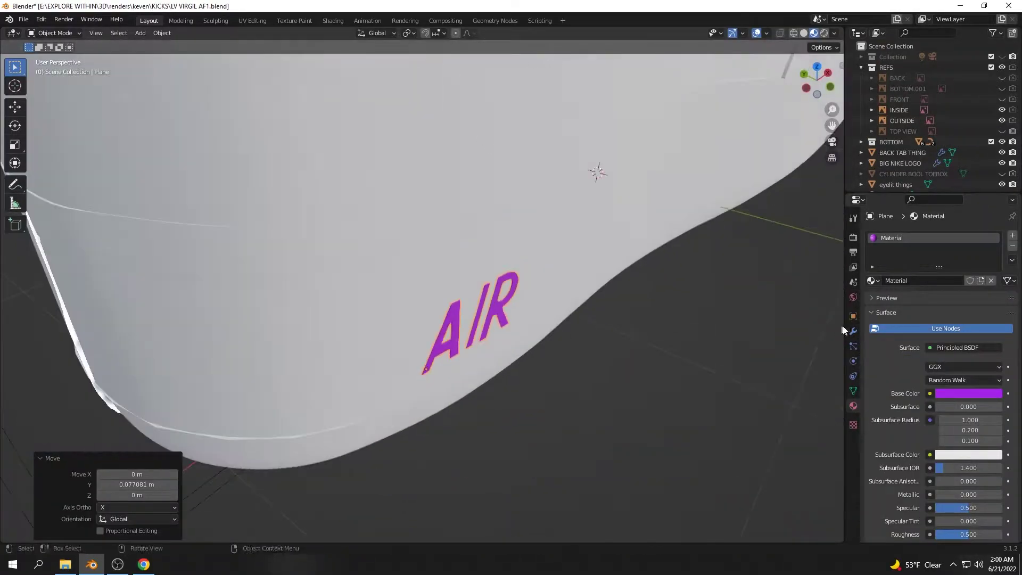
Target MIDSOLE in the Shrinkwrap modifier, drag it above Solidify, and review the wrapped AIR lettering
click(567, 260)
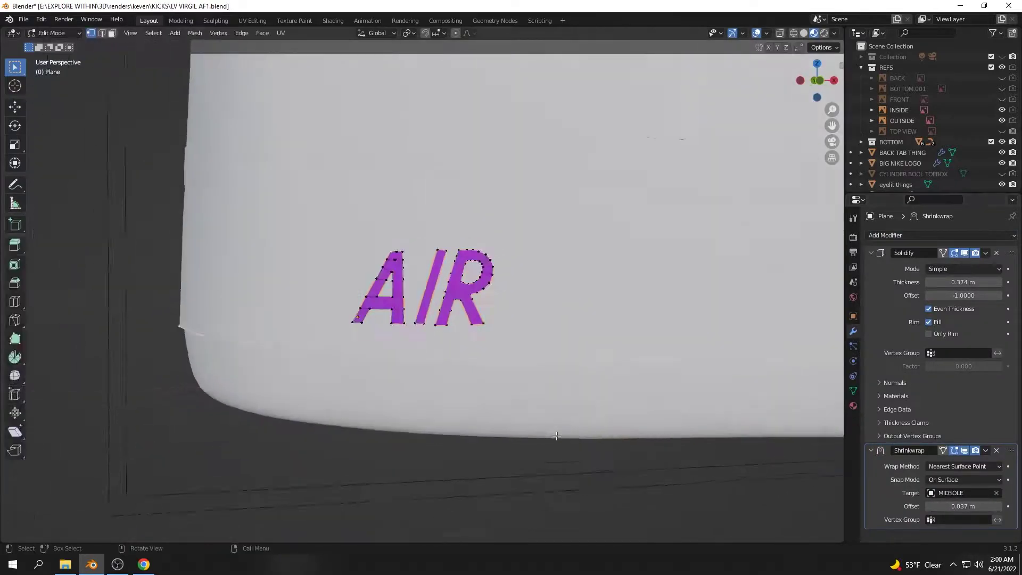
mouse_move(689, 429)
middle_down()
mouse_move(639, 339)
mouse_move(410, 350)
middle_up()
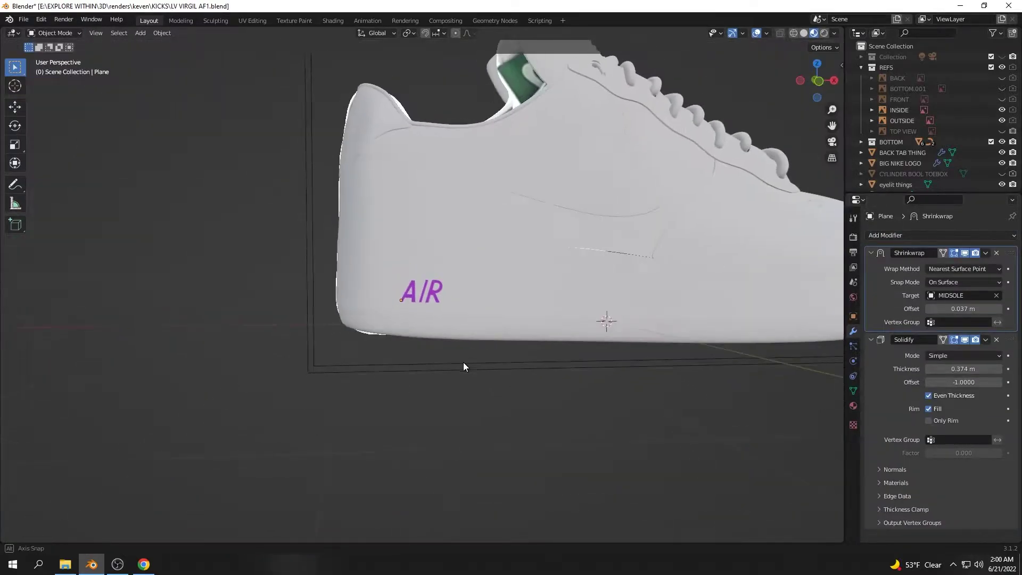
scroll(463, 362, up, 5)
key(Tab)
key(Tab)
scroll(542, 426, down, 6)
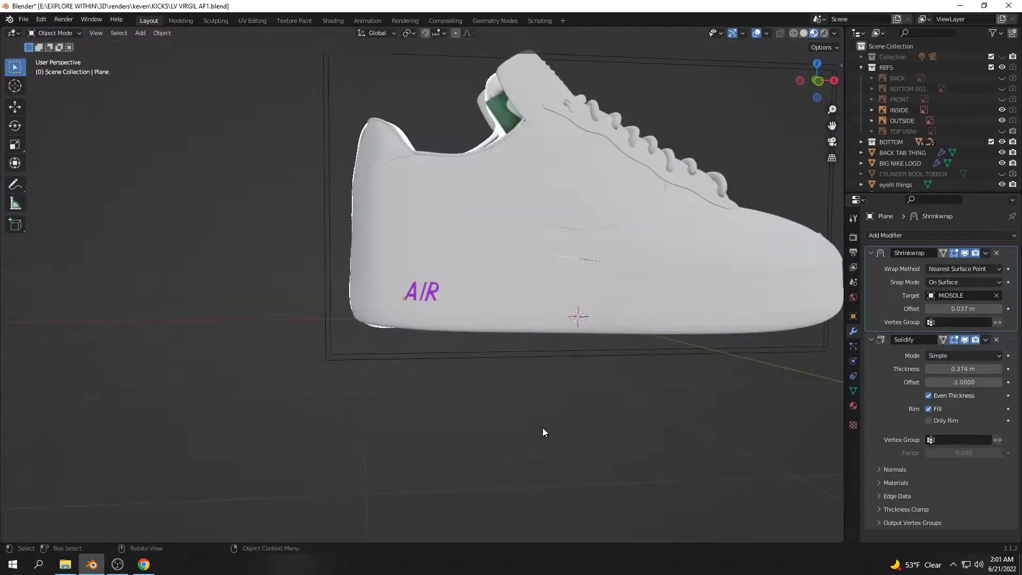
click(853, 405)
scroll(436, 325, up, 6)
mouse_move(485, 363)
middle_down()
mouse_move(451, 406)
mouse_move(488, 342)
mouse_move(506, 358)
mouse_move(453, 378)
mouse_move(630, 359)
mouse_move(435, 383)
middle_up()
Select the midsole and inspect its heel from front and back orthographic views
click(435, 382)
key(Tab)
scroll(435, 382, up, 5)
key(KP_1)
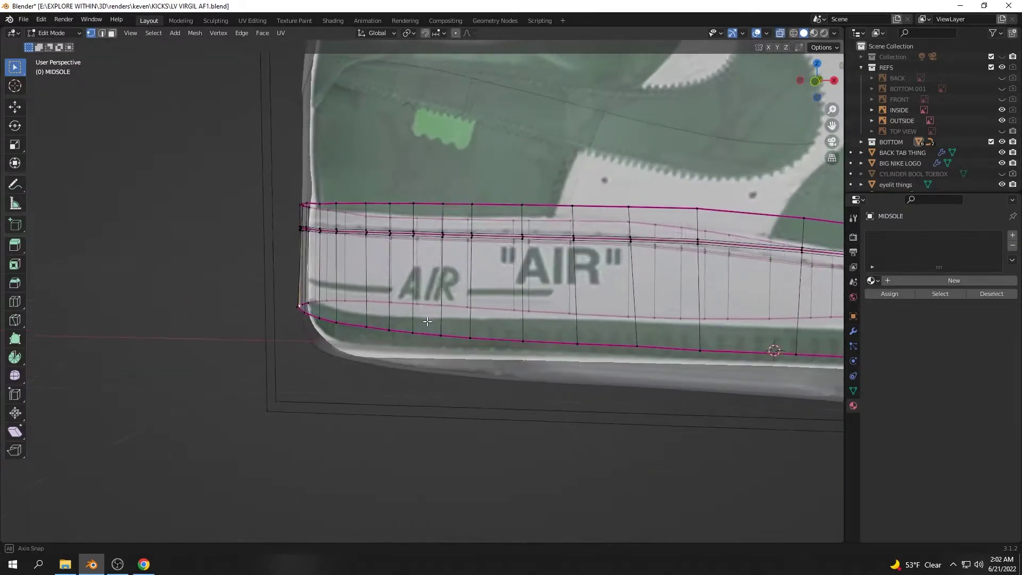
scroll(513, 253, down, 2)
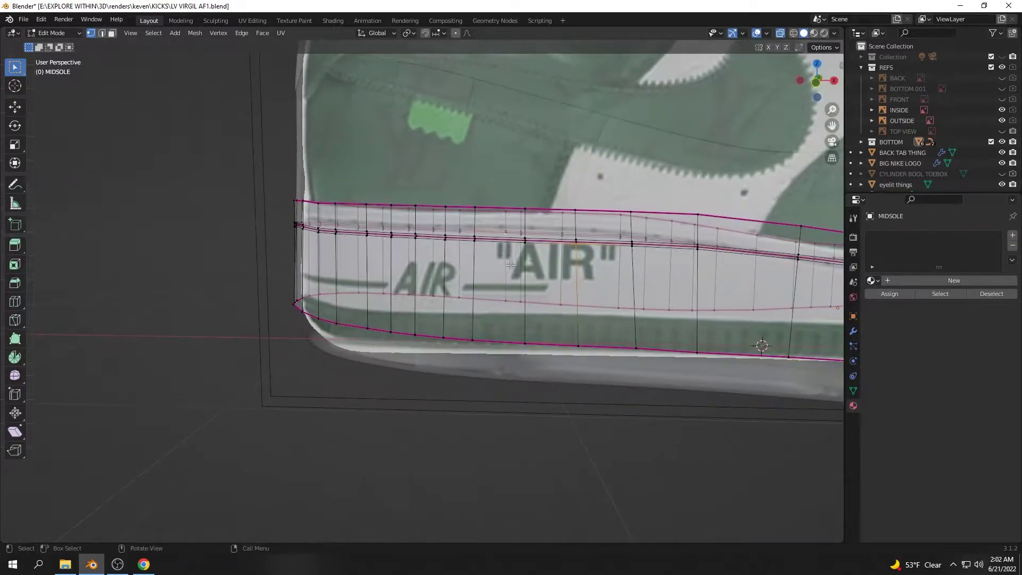
mouse_move(513, 252)
middle_down()
mouse_move(369, 272)
mouse_move(372, 265)
middle_up()
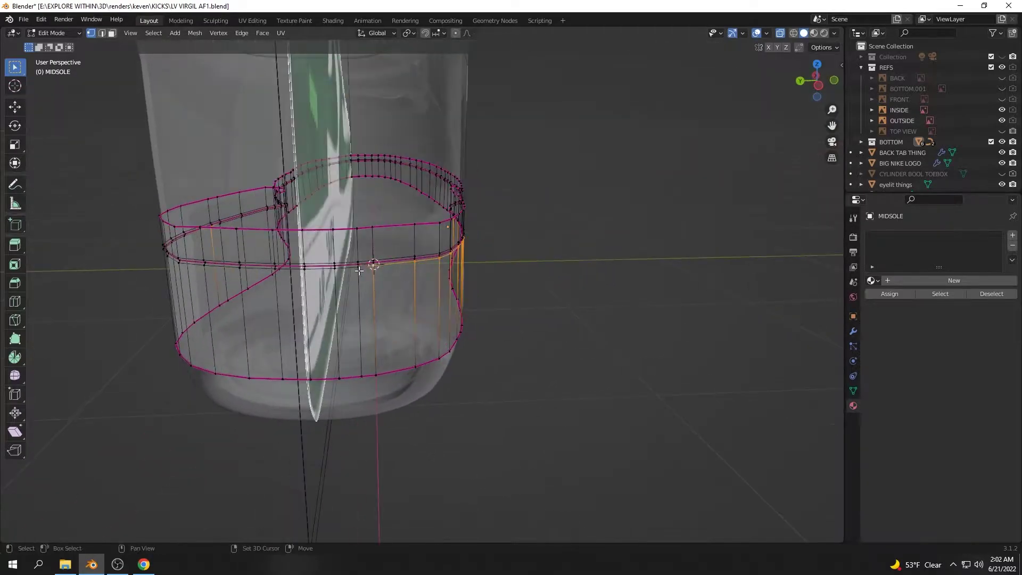
key(ctrl+KP_1)
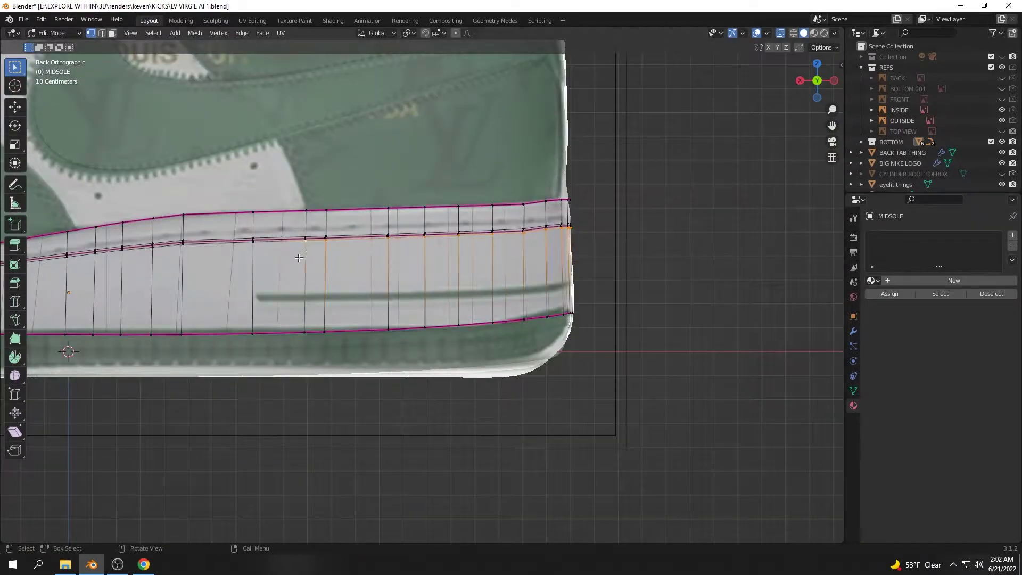
middle_drag(298, 257, 237, 320)
scroll(462, 287, up, 4)
key(Tab)
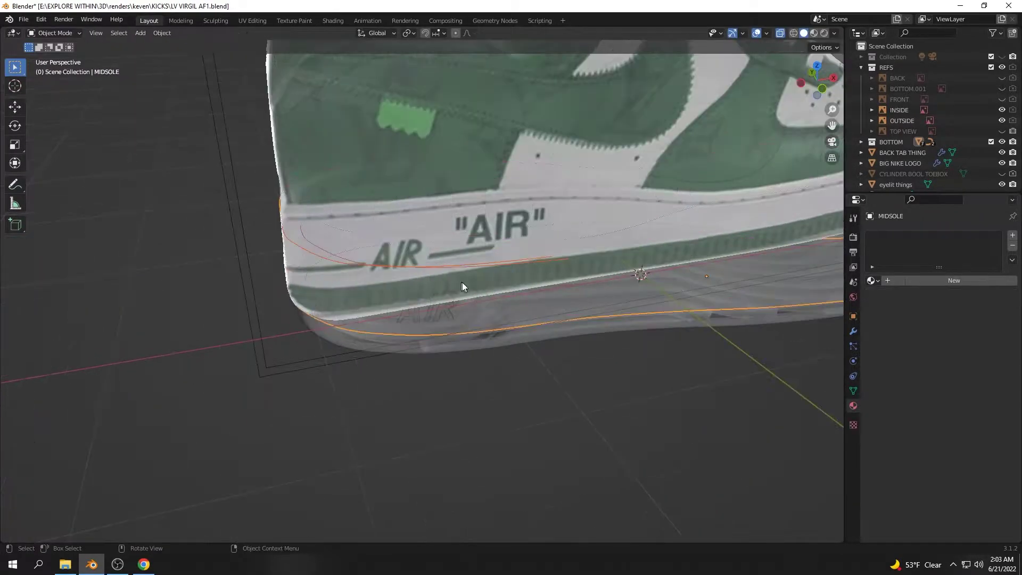
Convert the MIDSOLE.001 edge loop into a curve object
mouse_move(462, 286)
middle_down()
mouse_move(574, 281)
mouse_move(468, 308)
mouse_move(427, 335)
middle_up()
click(467, 308)
key(Tab)
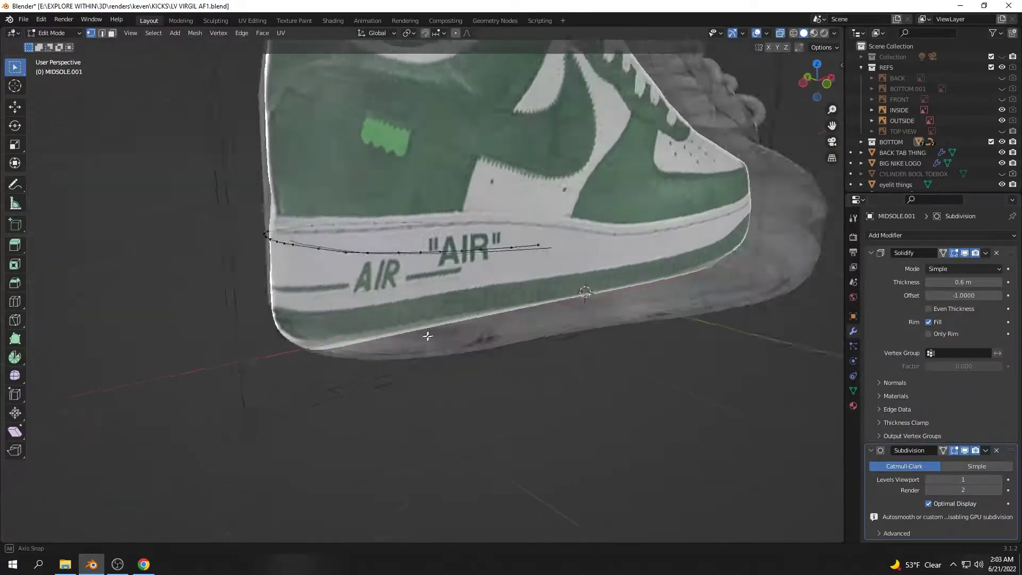
key(Tab)
click(161, 33)
click(296, 324)
key(Tab)
middle_drag(296, 324, 445, 358)
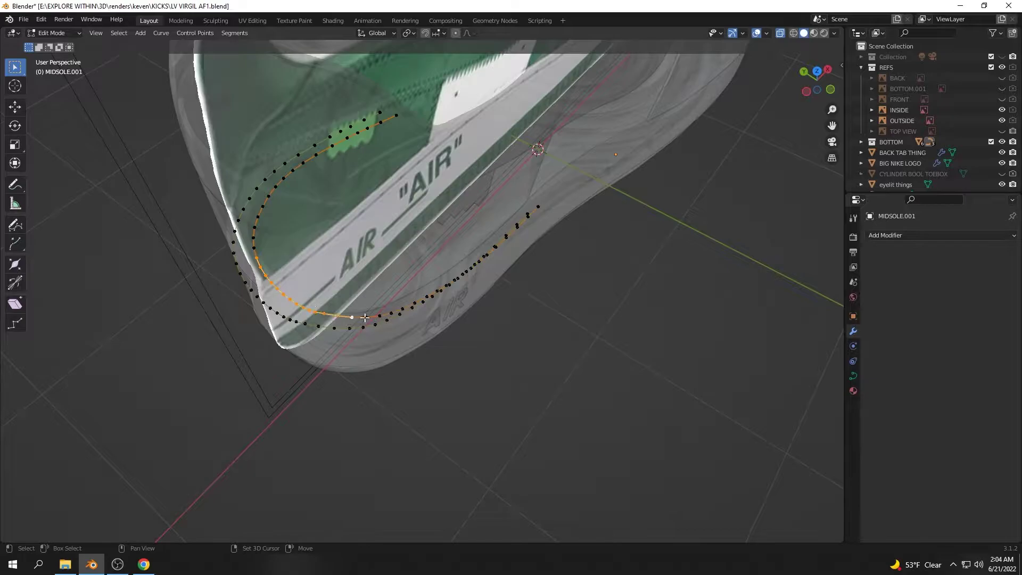
scroll(365, 318, up, 4)
mouse_move(364, 318)
middle_down()
mouse_move(351, 214)
mouse_move(379, 384)
middle_up()
key(Tab)
Lower the MIDSOLE.001 curve along Z in front view toward the sole bottom
key(KP_1)
scroll(404, 264, up, 6)
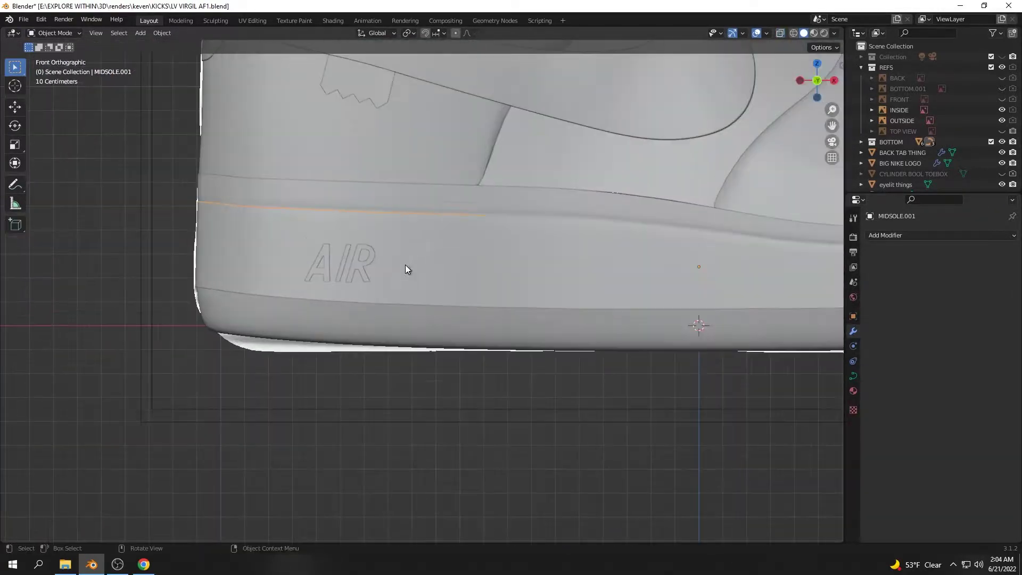
key(g)
key(z)
click(428, 325)
key(r)
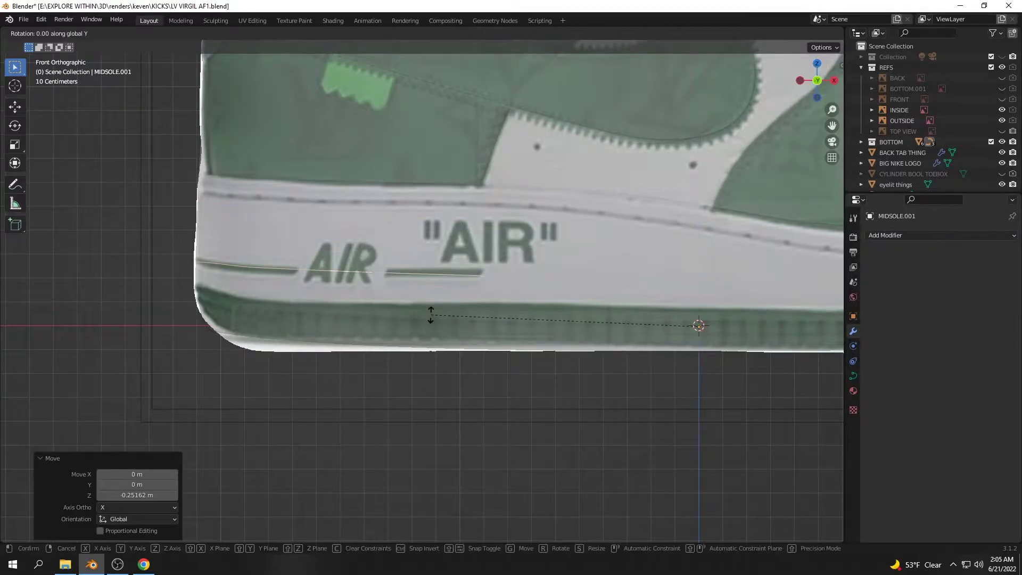
click(432, 311)
middle_drag(432, 312, 433, 324)
click(853, 375)
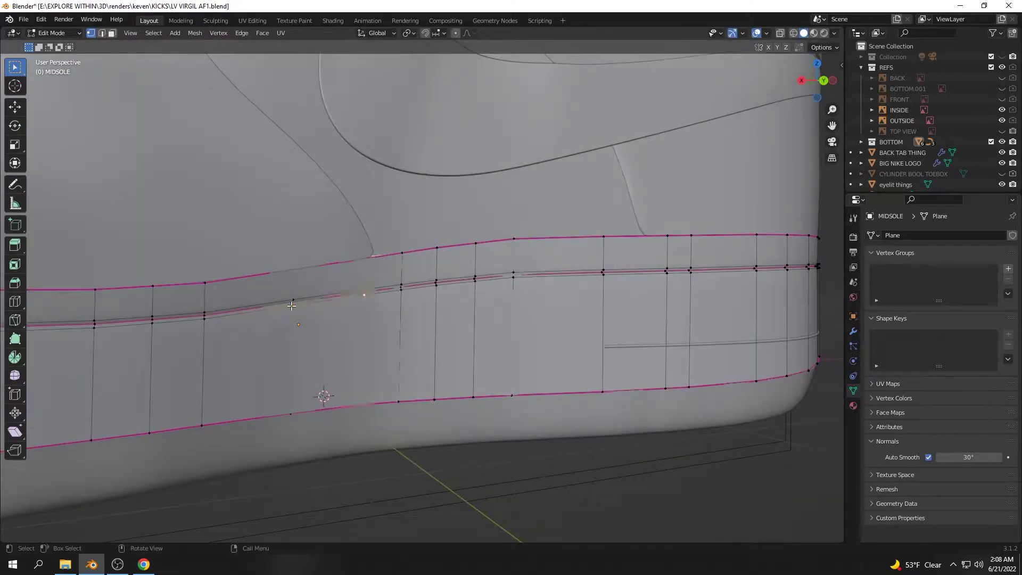
Select the MIDDLE LEATHER panel in Edit Mode and move it along the Y axis
shift+middle_drag(291, 306, 401, 297)
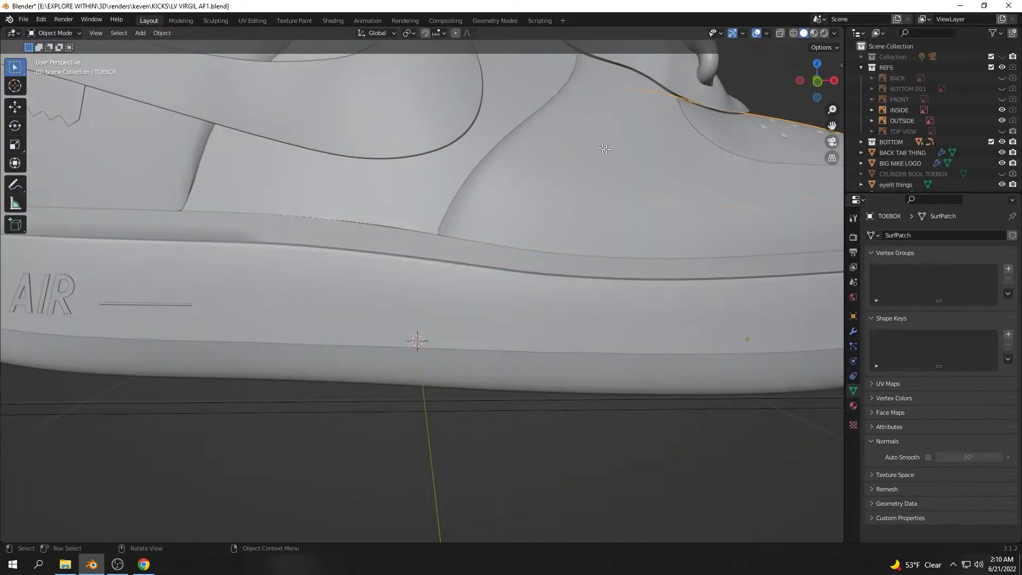
click(503, 127)
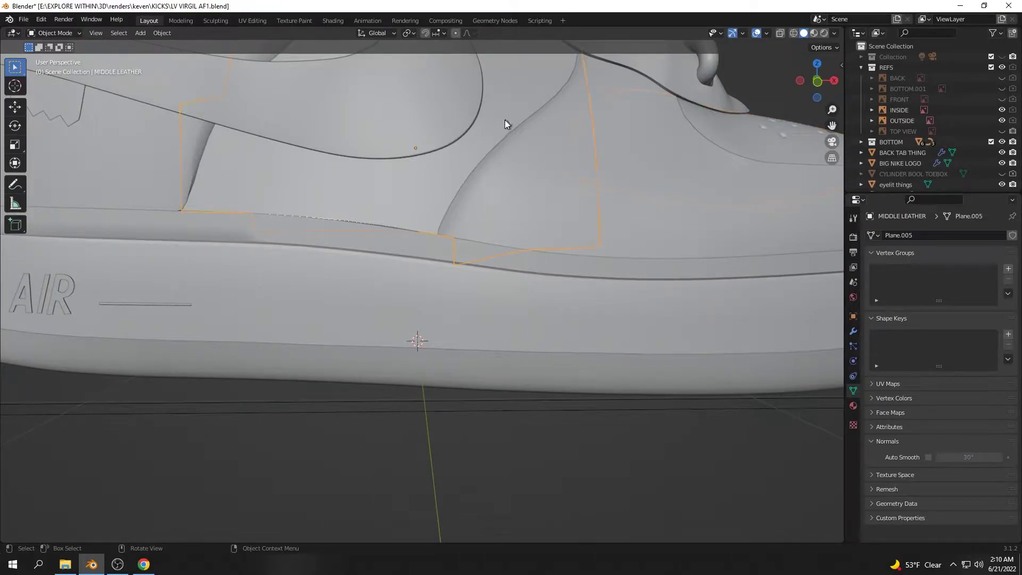
key(Tab)
key(g)
key(y)
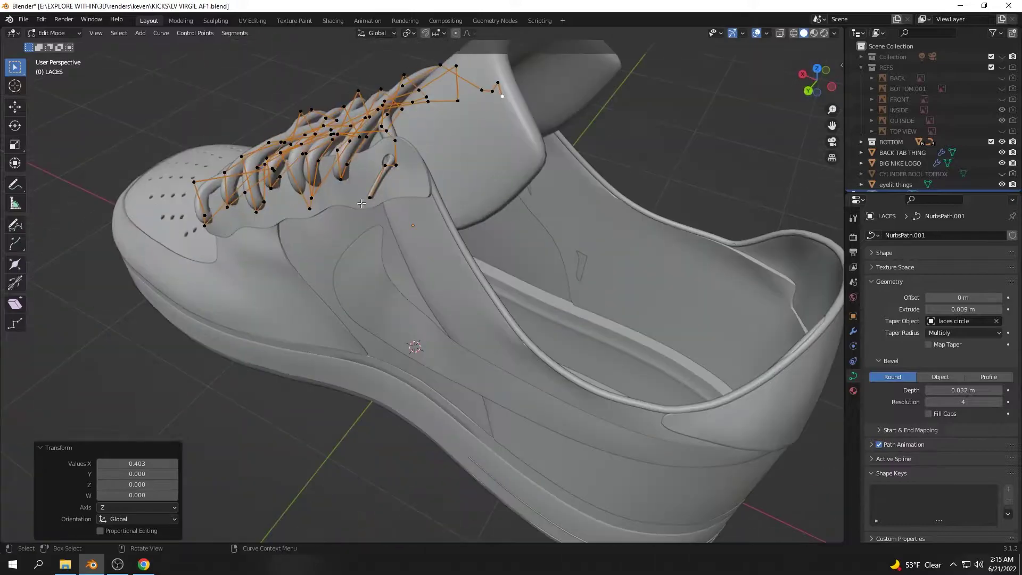
From the front view, select the tongue piece and enter its Edit Mode
key(KP_1)
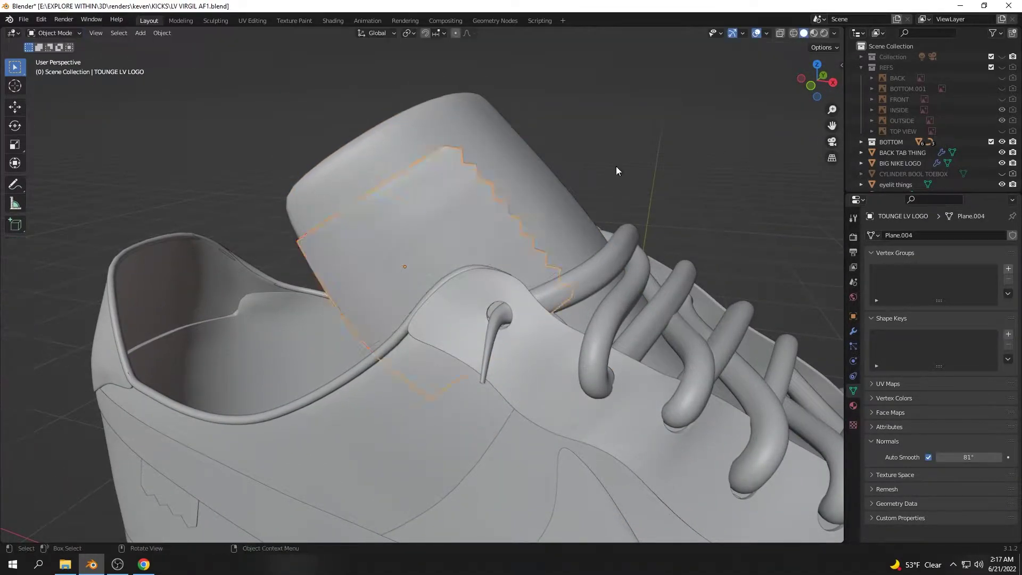
middle_drag(616, 170, 675, 194)
click(646, 231)
key(Tab)
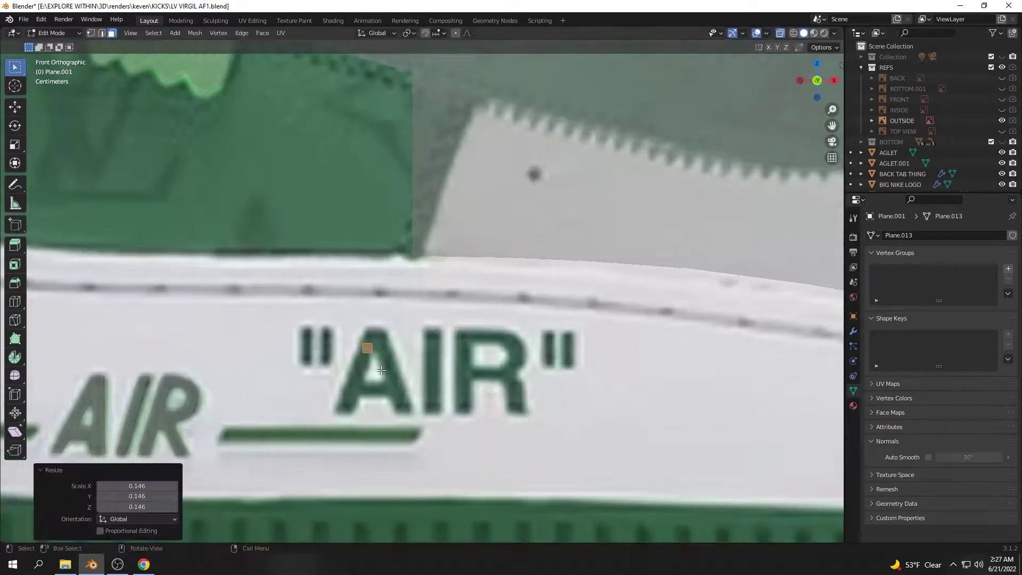
Extrude edges of the starting square to build the A's crossbar, legs and top
click(372, 420)
scroll(371, 358, up, 2)
drag(325, 341, 370, 358)
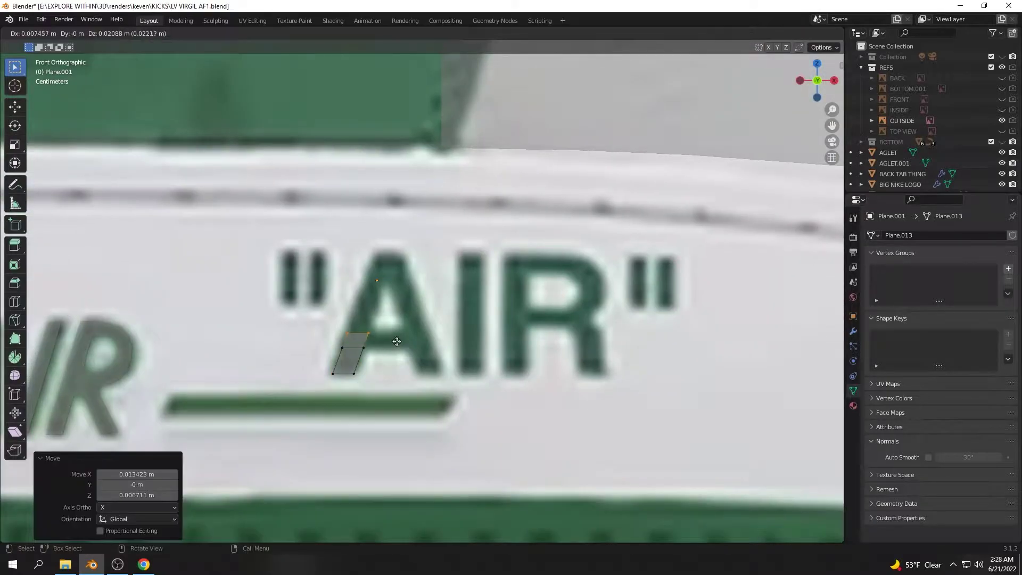
key(e)
key(x)
click(422, 360)
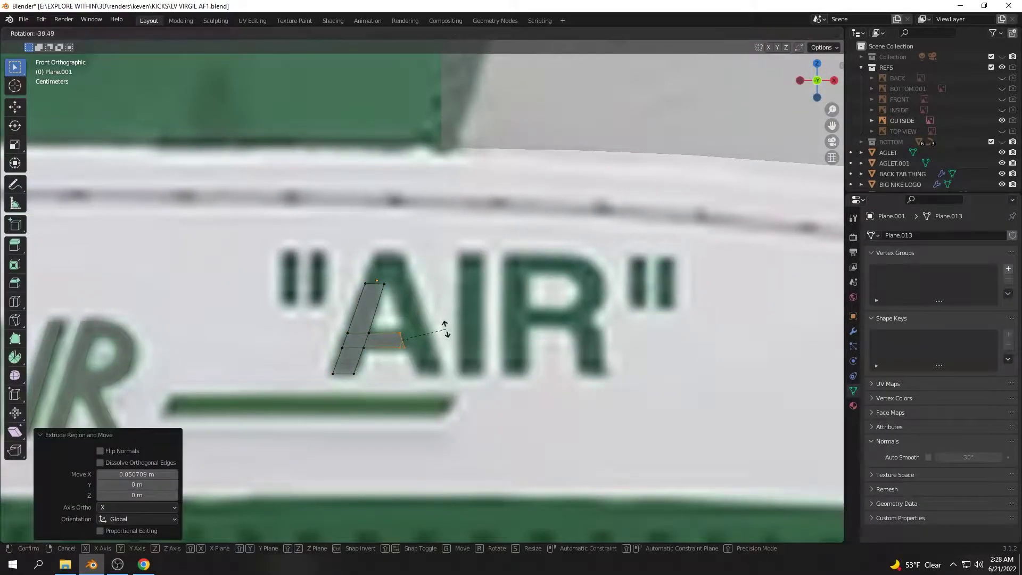
click(434, 361)
key(e)
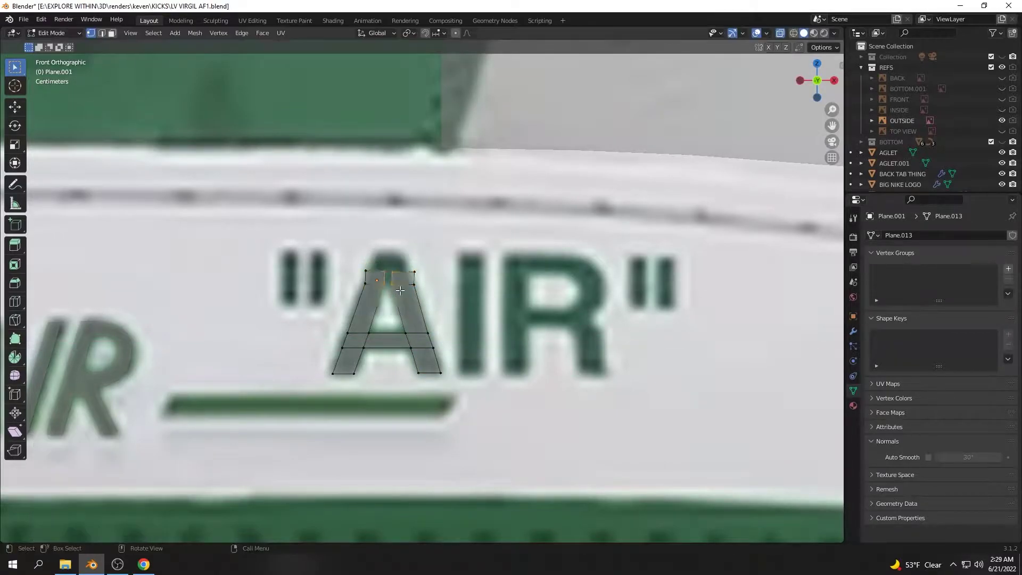
key(e)
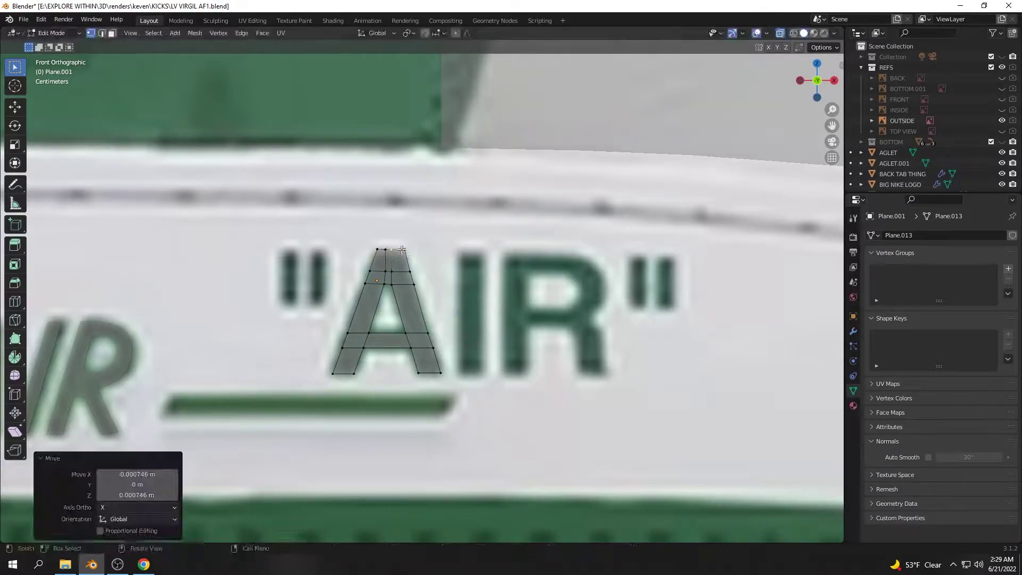
key(Tab)
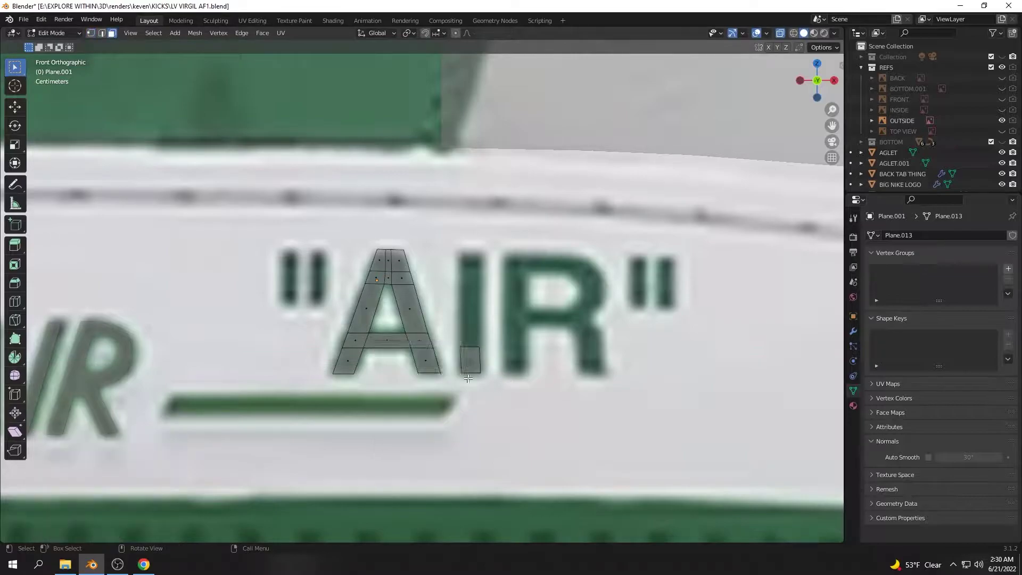
Shift and cut the I bar, then extrude the R's leg and adjust its bowl to the reference
scroll(468, 379, up, 1)
key(g)
key(x)
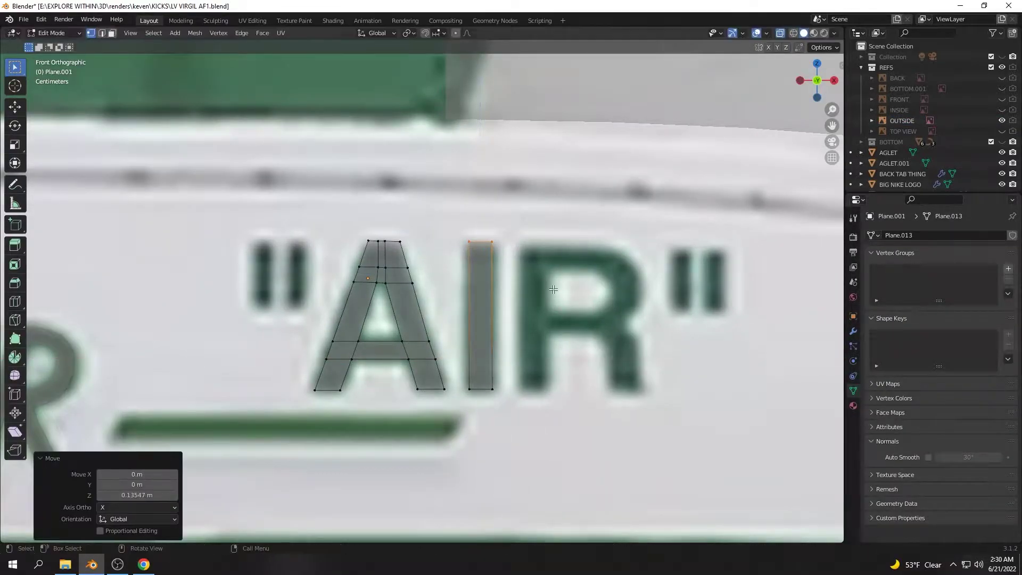
scroll(539, 278, down, 2)
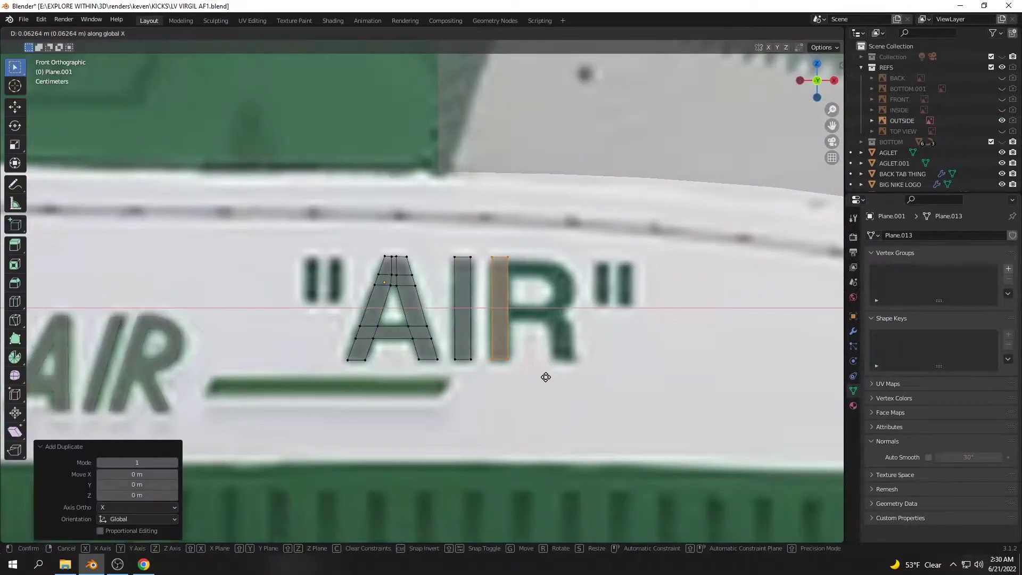
click(516, 358)
scroll(532, 351, up, 3)
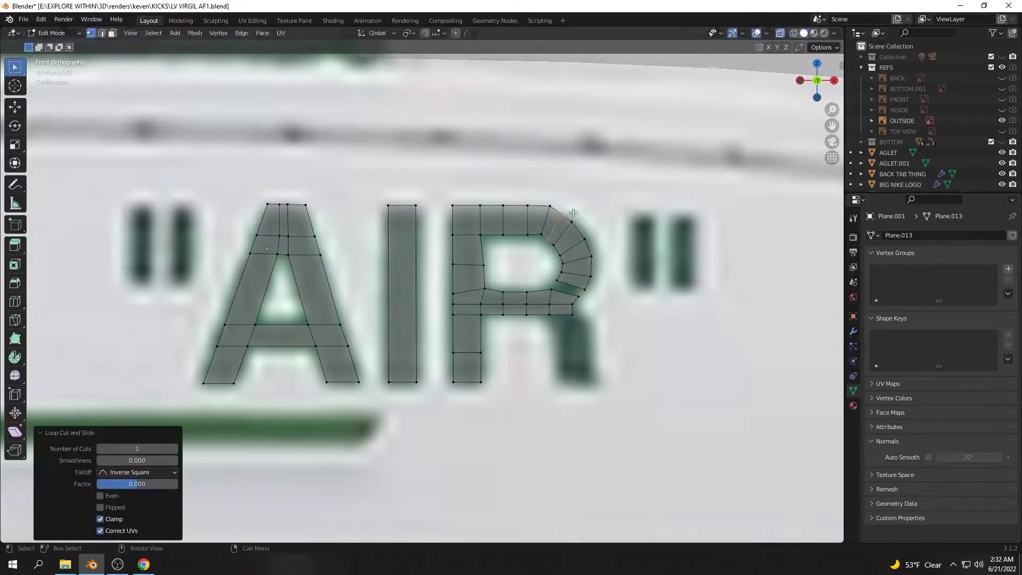
key(e)
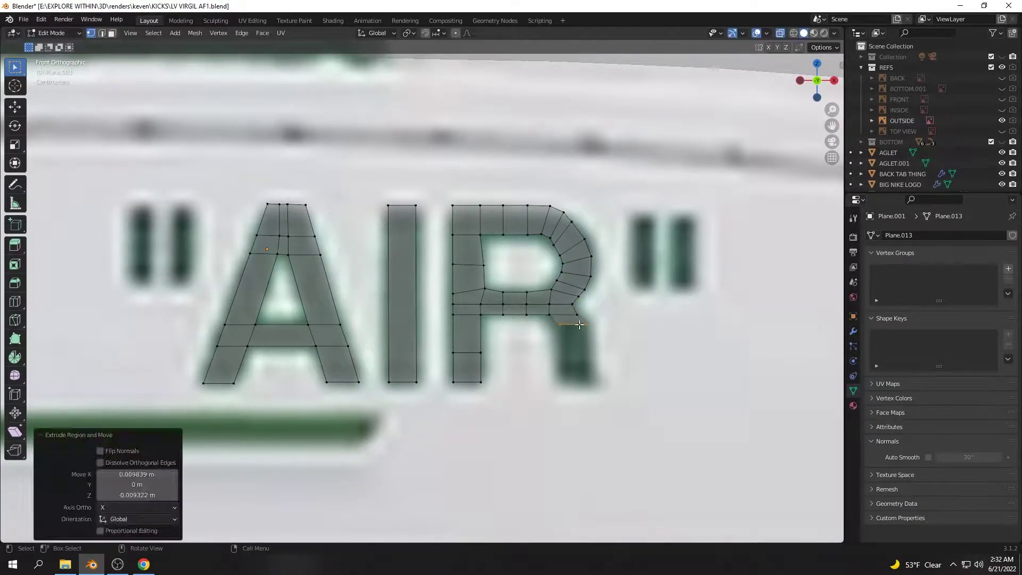
click(607, 354)
key(e)
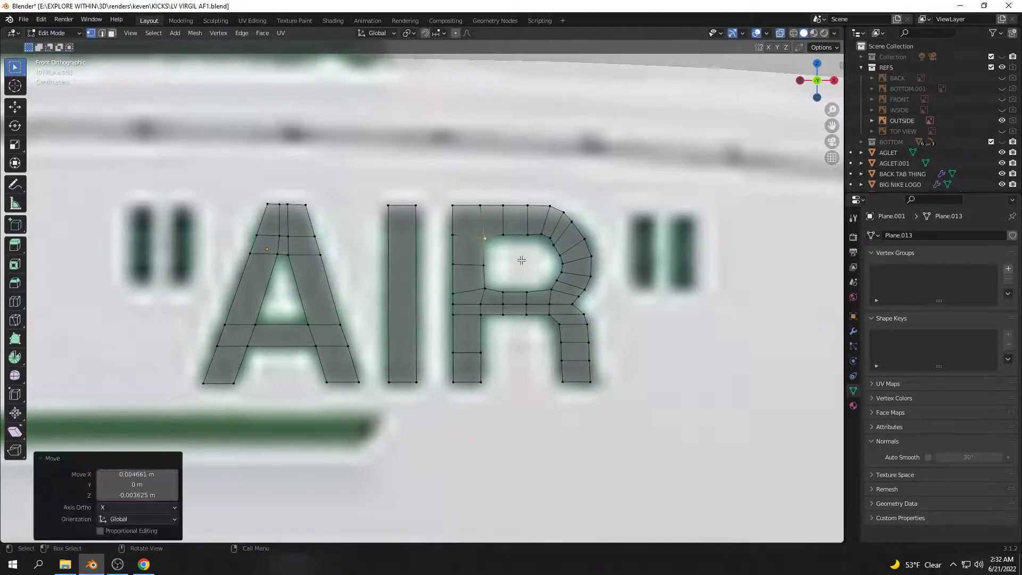
click(550, 248)
key(g)
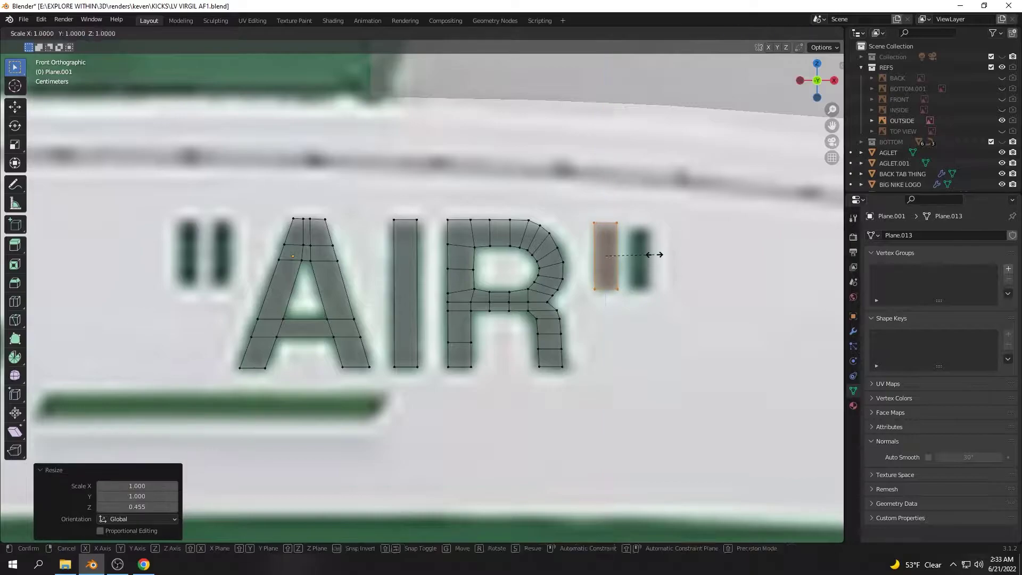
Slide a duplicated bar horizontally into a quote mark and rename the object VA AIR LOGO
key(g)
key(x)
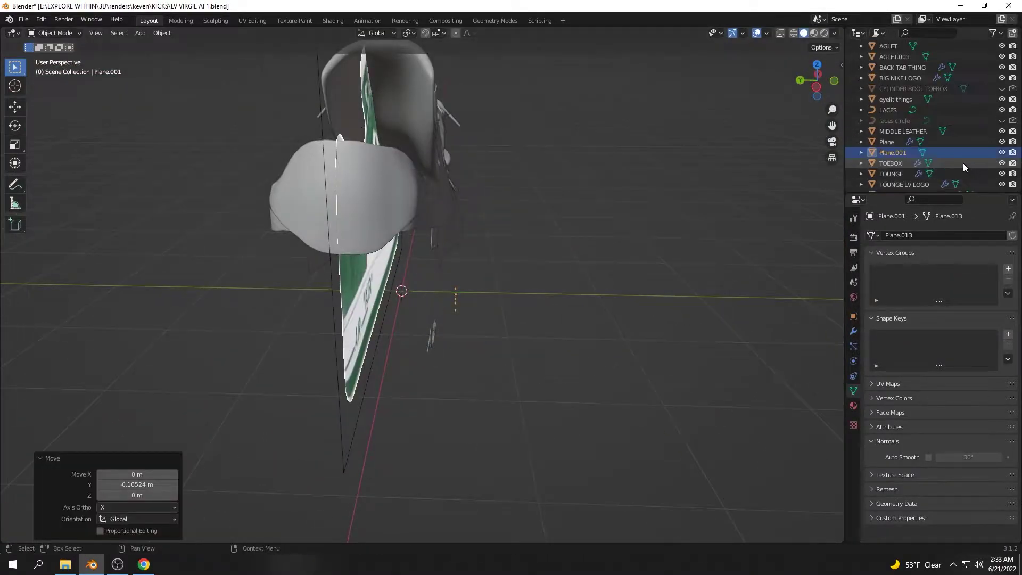
scroll(962, 163, down, 1)
double_click(886, 129)
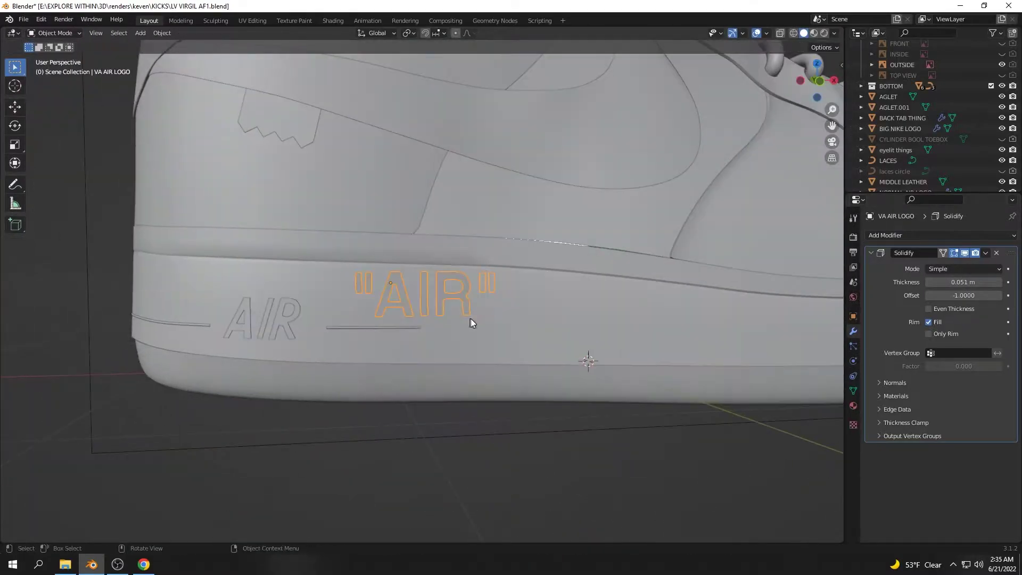
Add a Shrinkwrap modifier wrapping VA AIR LOGO onto the MIDSOLE and orbit around the heel
click(942, 234)
click(899, 365)
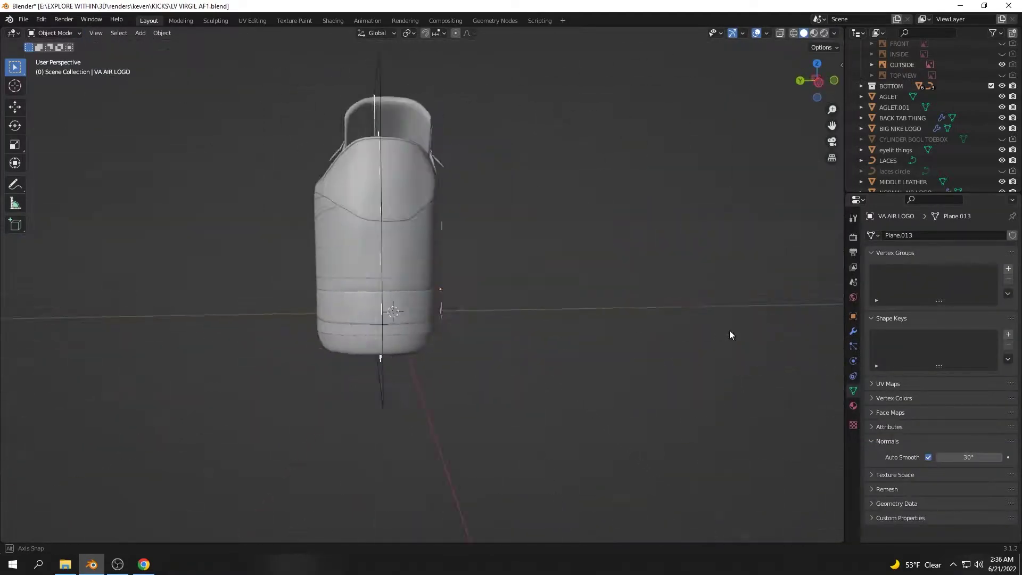
mouse_move(729, 334)
middle_down()
mouse_move(326, 440)
mouse_move(600, 321)
mouse_move(64, 317)
mouse_move(501, 310)
middle_up()
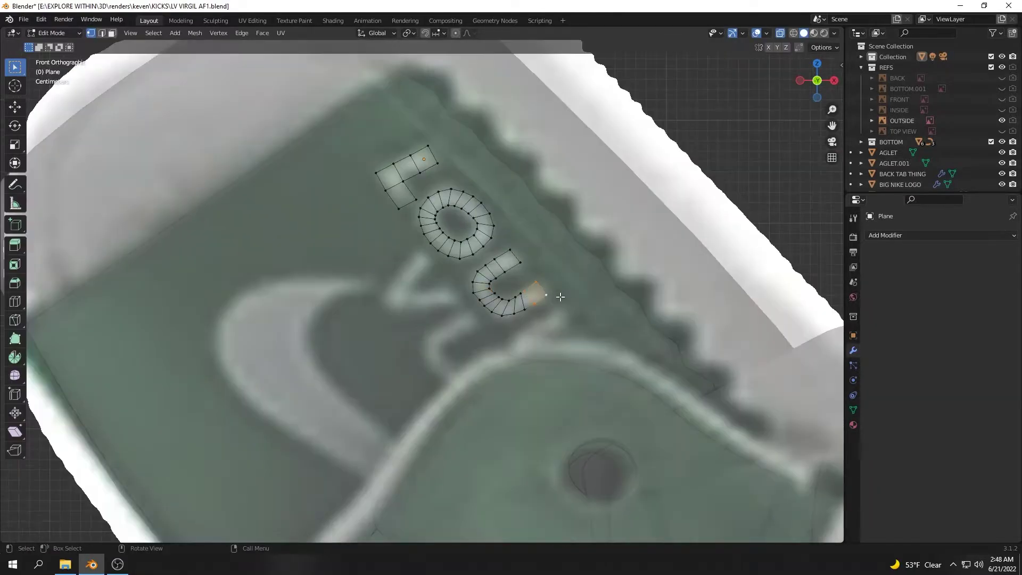
Place the duplicated curved piece and reshape its vertices into the U
key(g)
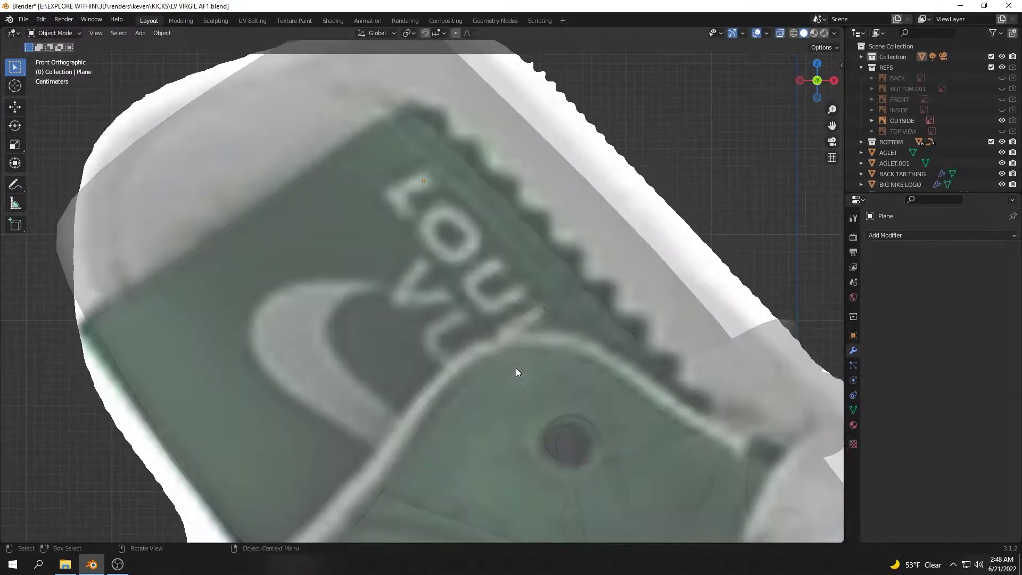
click(515, 368)
drag(494, 254, 512, 274)
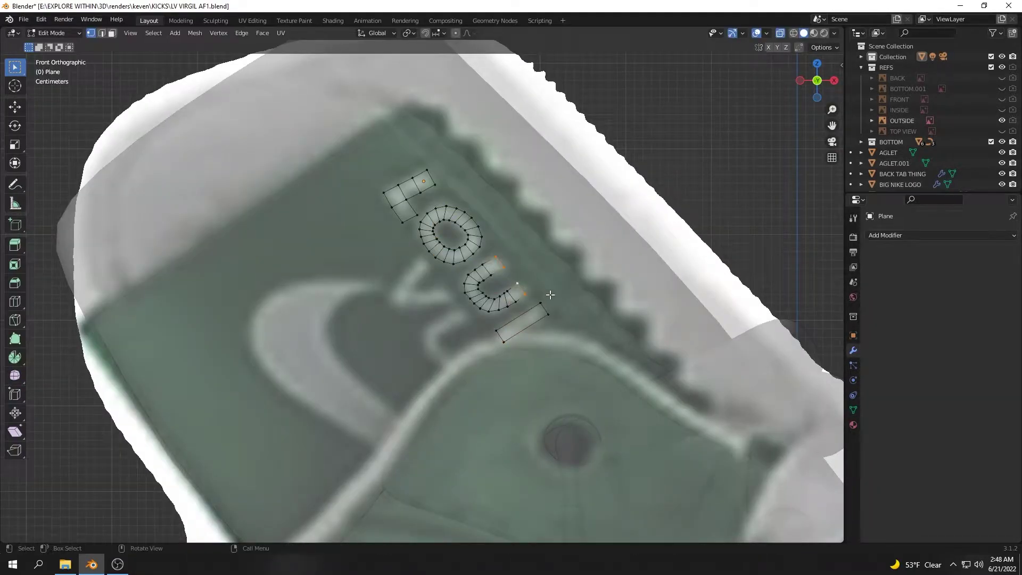
key(g)
click(527, 287)
key(g)
click(495, 277)
drag(450, 247, 474, 262)
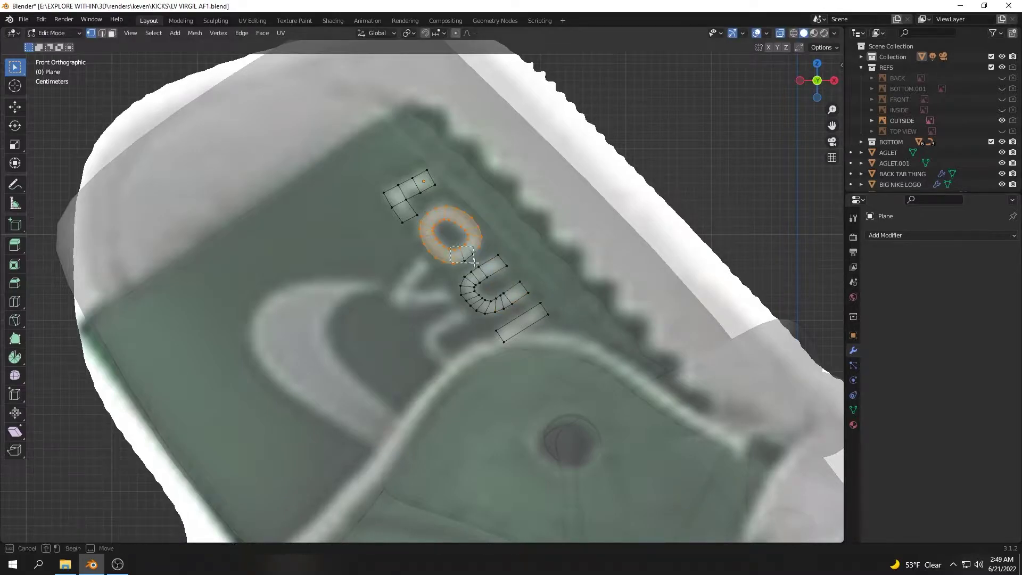
key(Tab)
key(Tab)
Rotate the L to its new angle and switch shading so the reference photo shows
click(420, 187)
key(r)
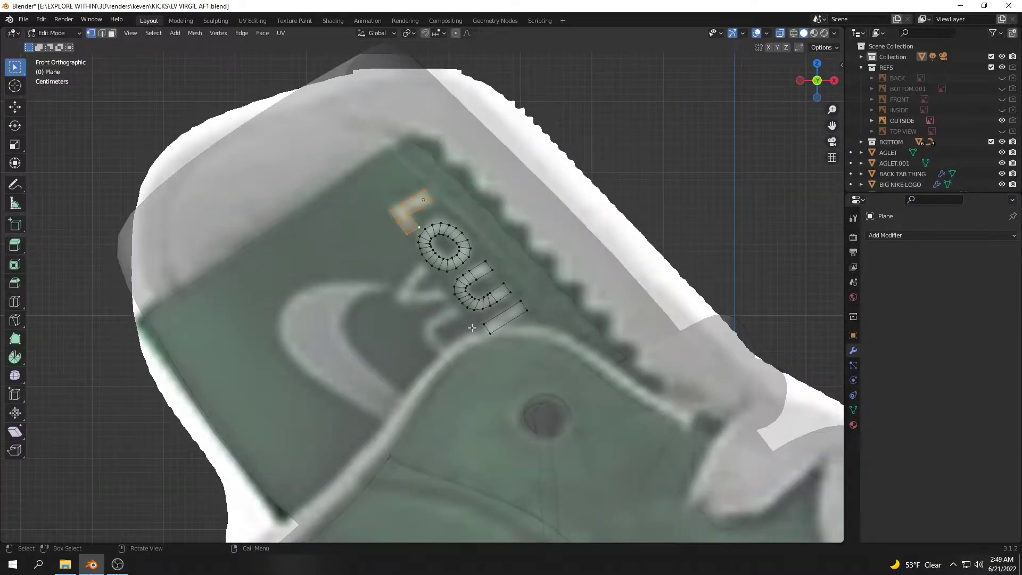
click(482, 333)
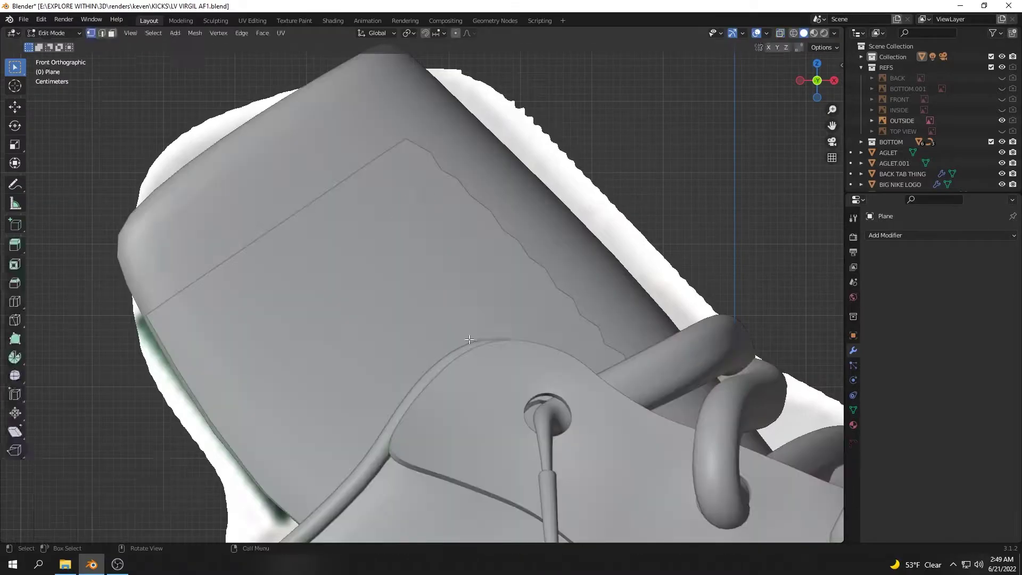
key(Tab)
key(z)
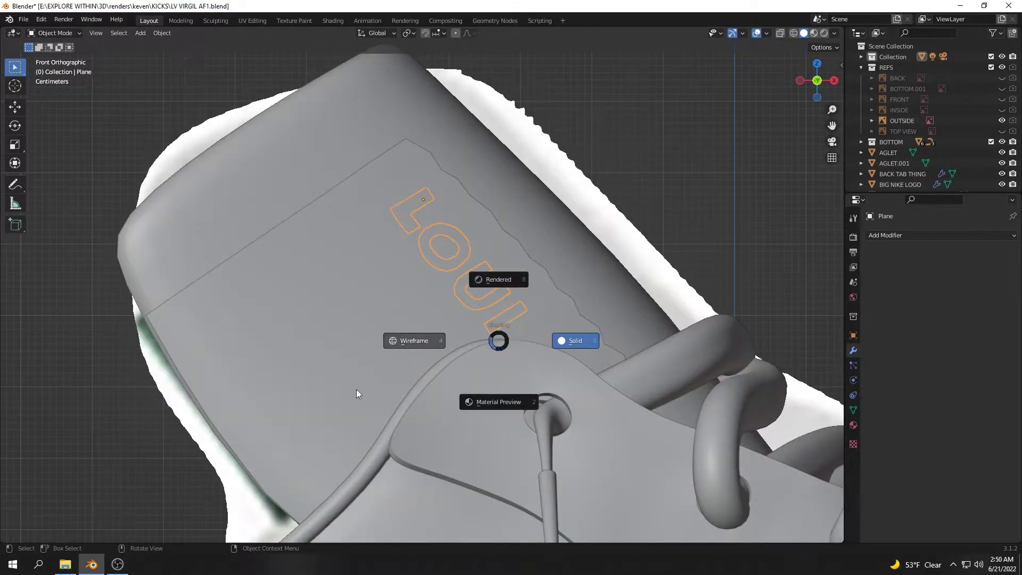
click(356, 394)
scroll(895, 184, down, 5)
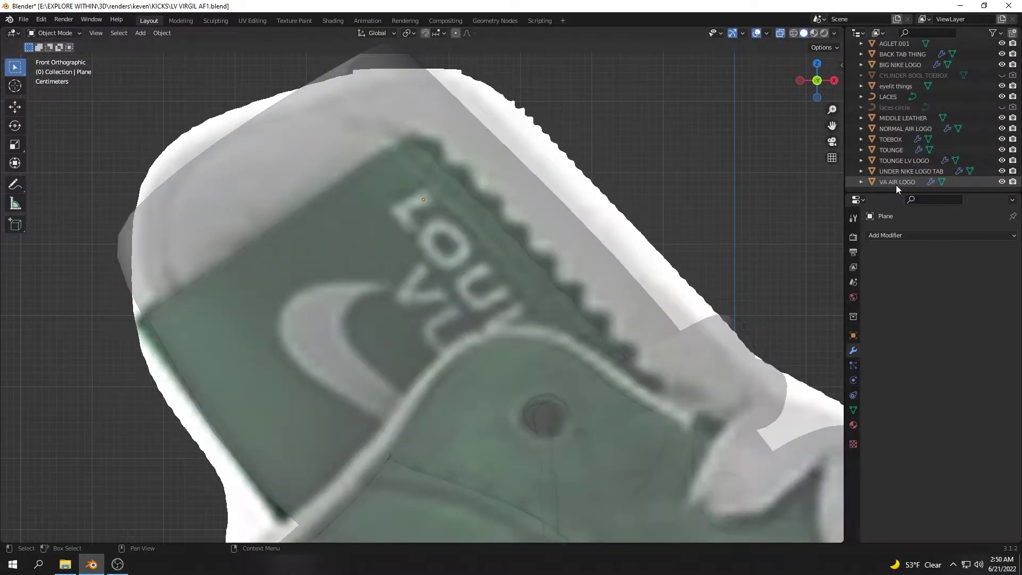
key(Tab)
scroll(428, 236, up, 3)
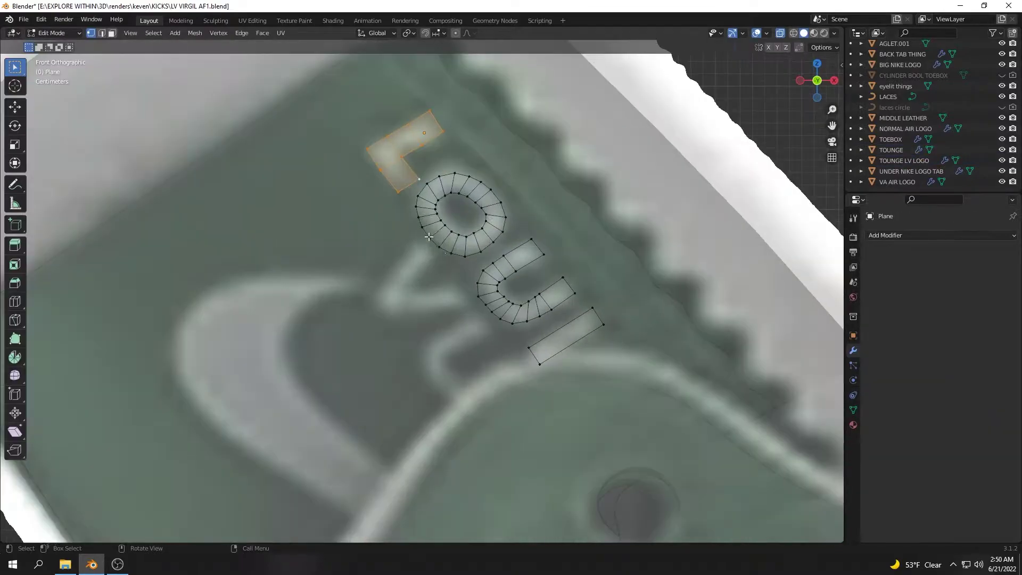
click(429, 237)
scroll(423, 257, up, 2)
Stretch and extrude a quad into the V's left stroke, then inspect the letters from front view
key(1)
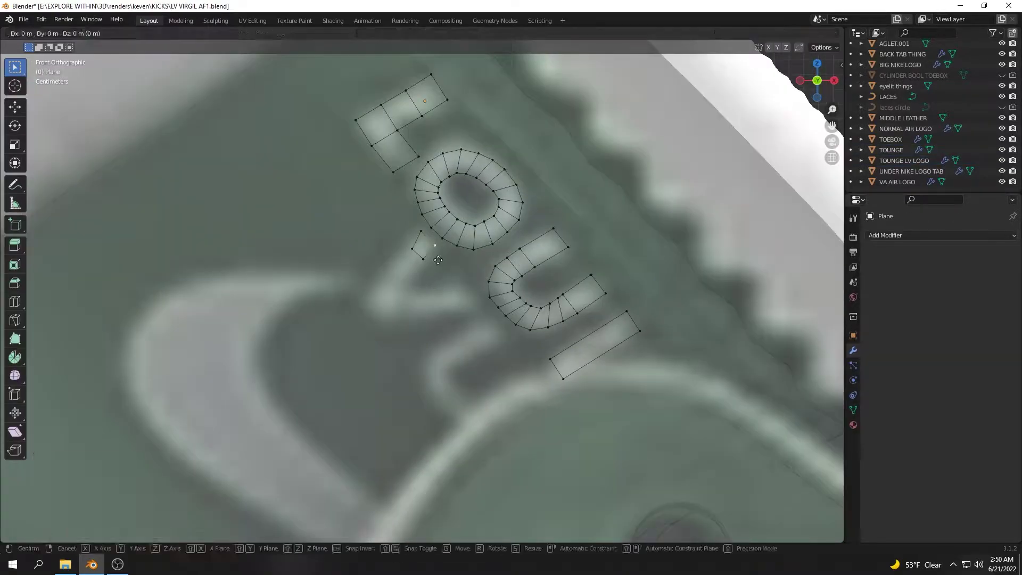
drag(420, 256, 384, 278)
key(e)
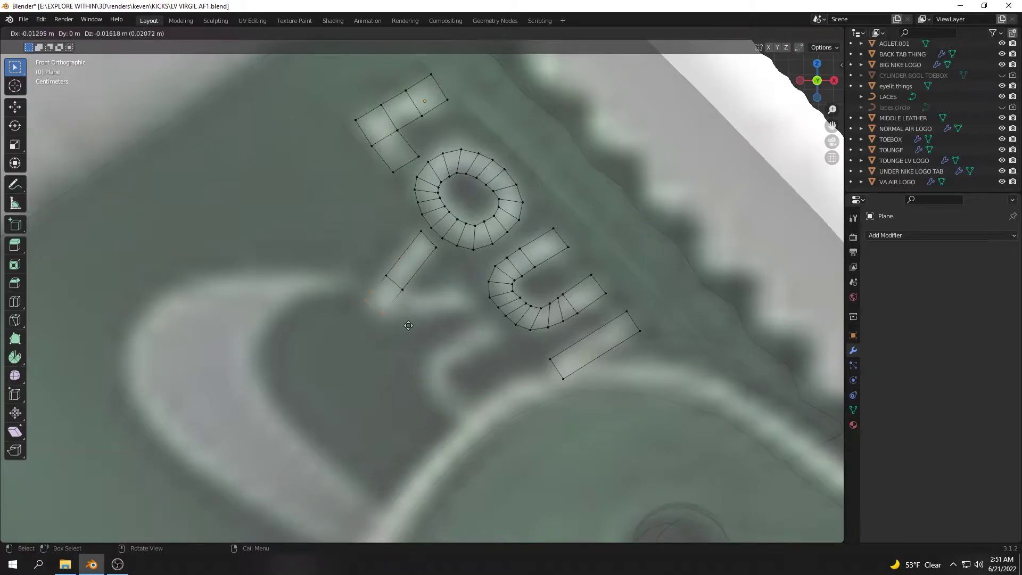
right_click(385, 279)
key(g)
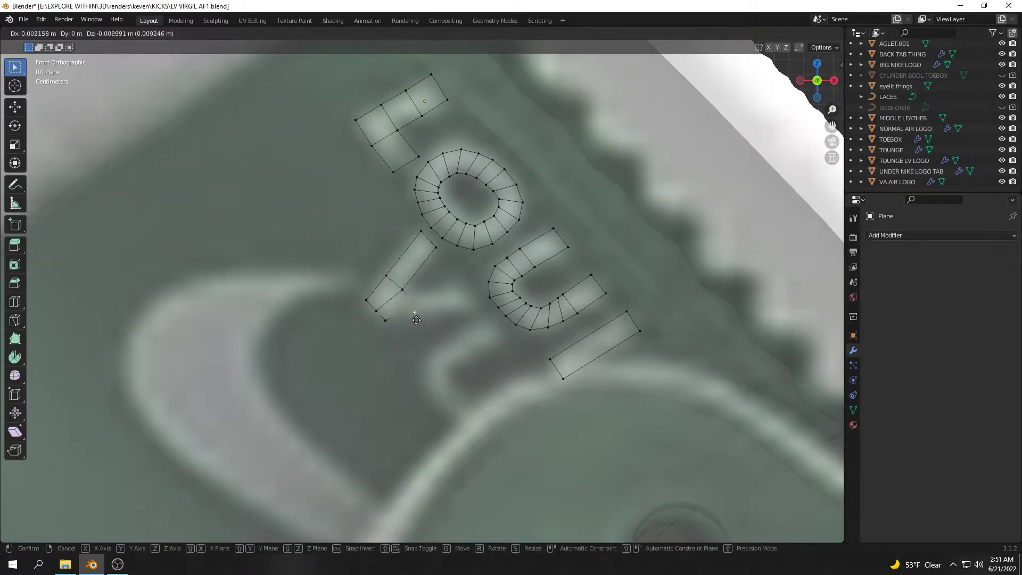
click(480, 313)
scroll(466, 274, down, 2)
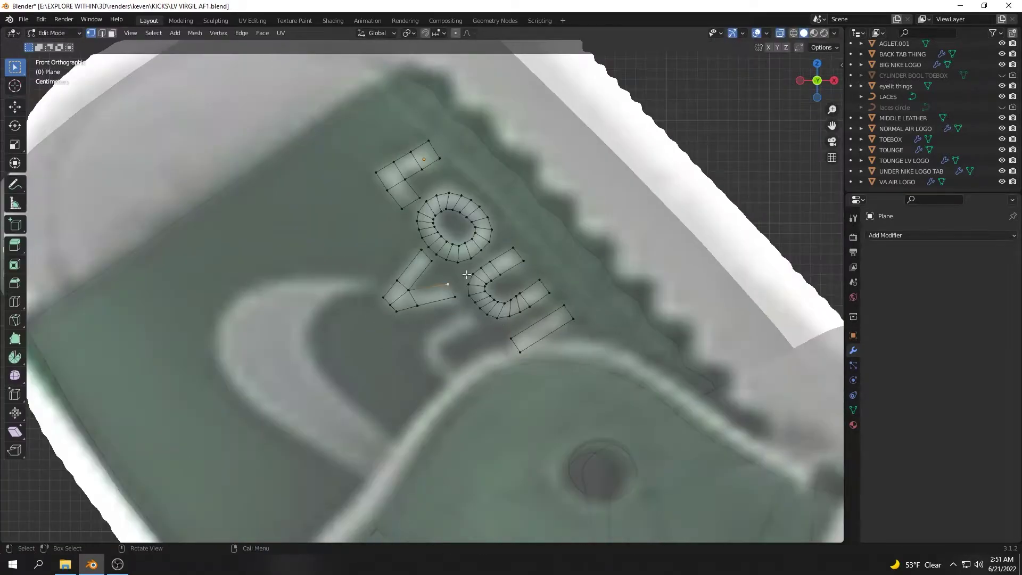
key(Escape)
key(Tab)
scroll(484, 372, down, 3)
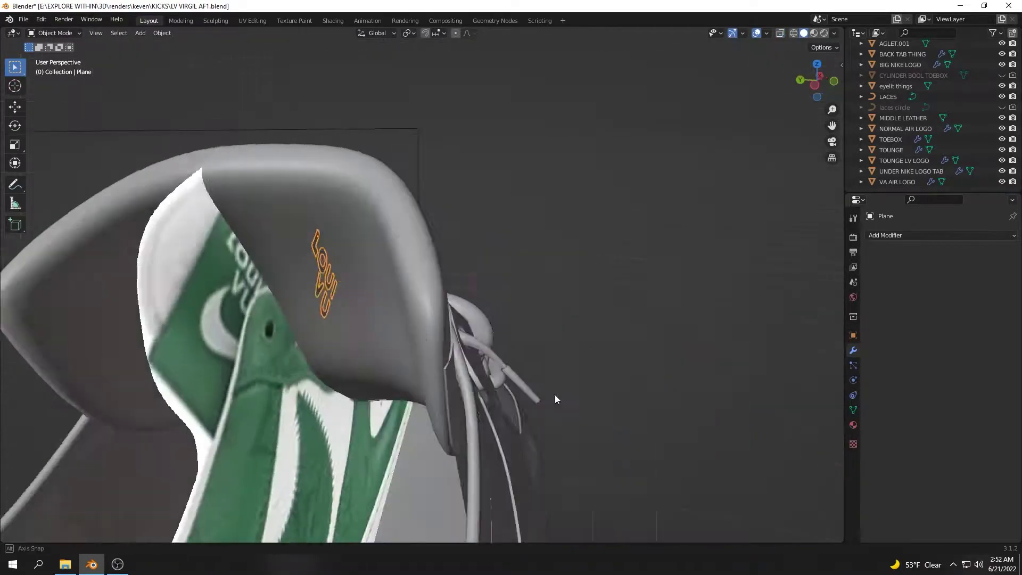
middle_drag(482, 367, 439, 274)
key(KP_1)
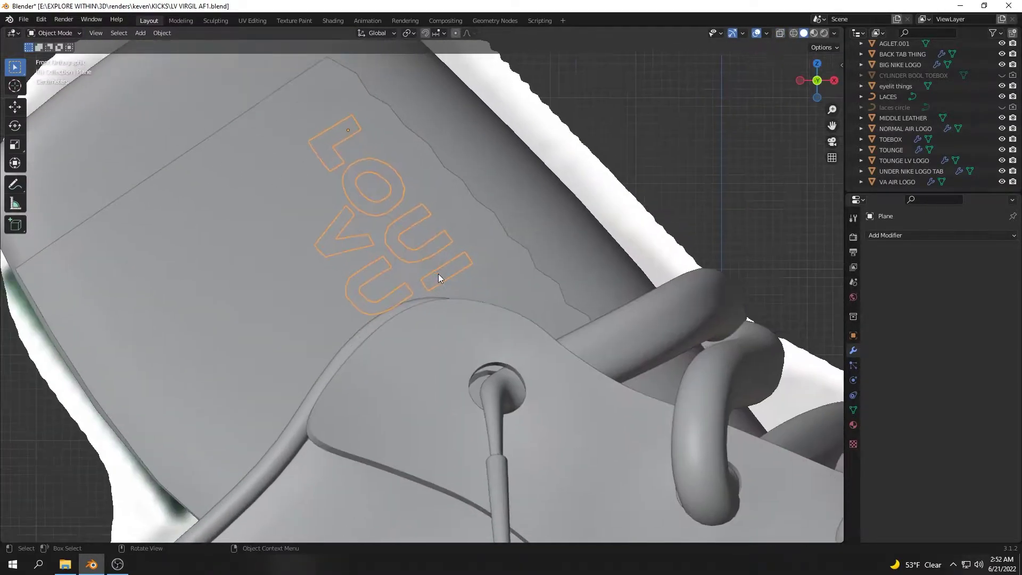
Place the second U's vertices and extrude and rotate the first arc of the S
key(Tab)
click(487, 309)
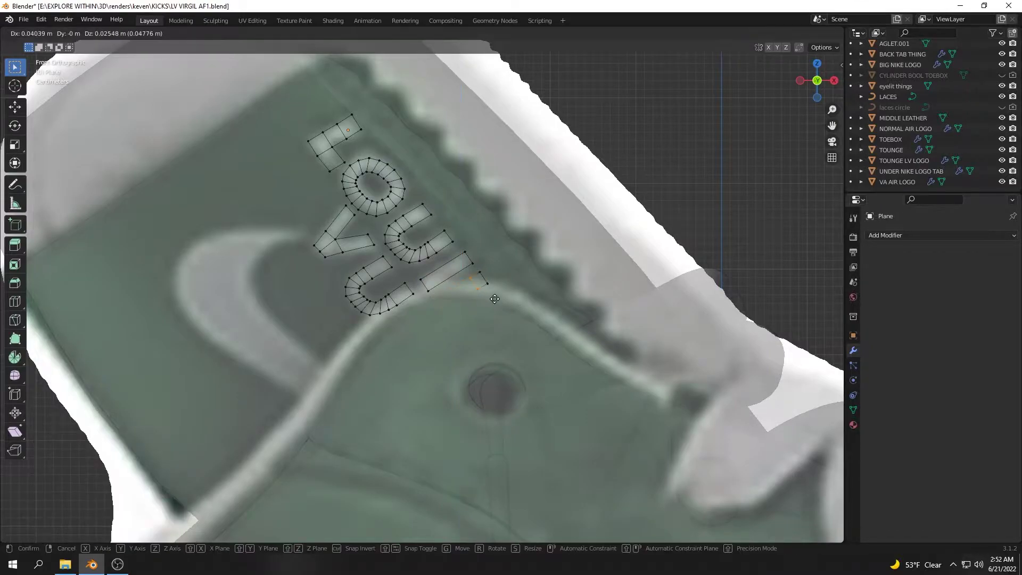
scroll(489, 287, up, 2)
drag(494, 268, 527, 297)
key(r)
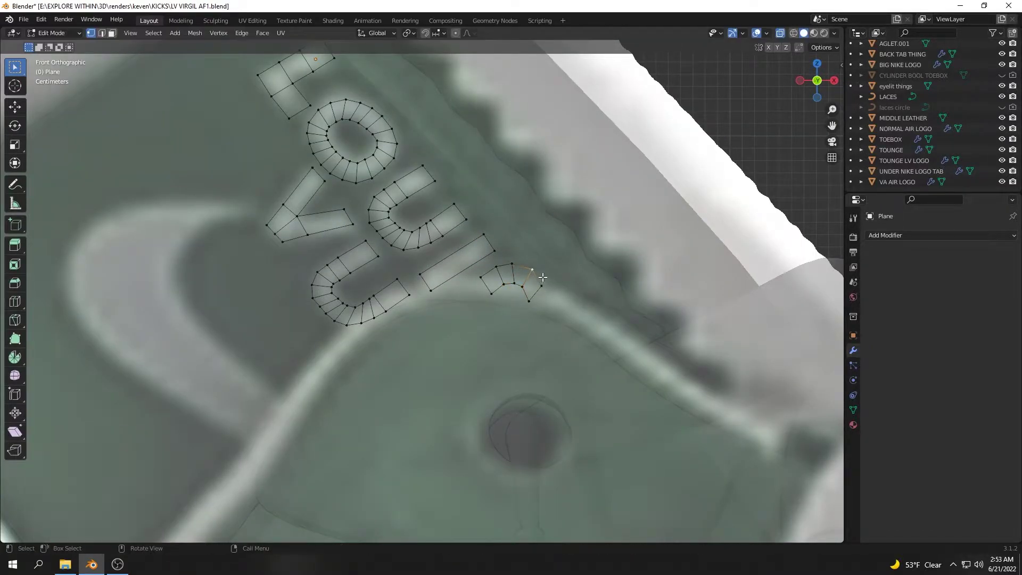
click(541, 296)
key(e)
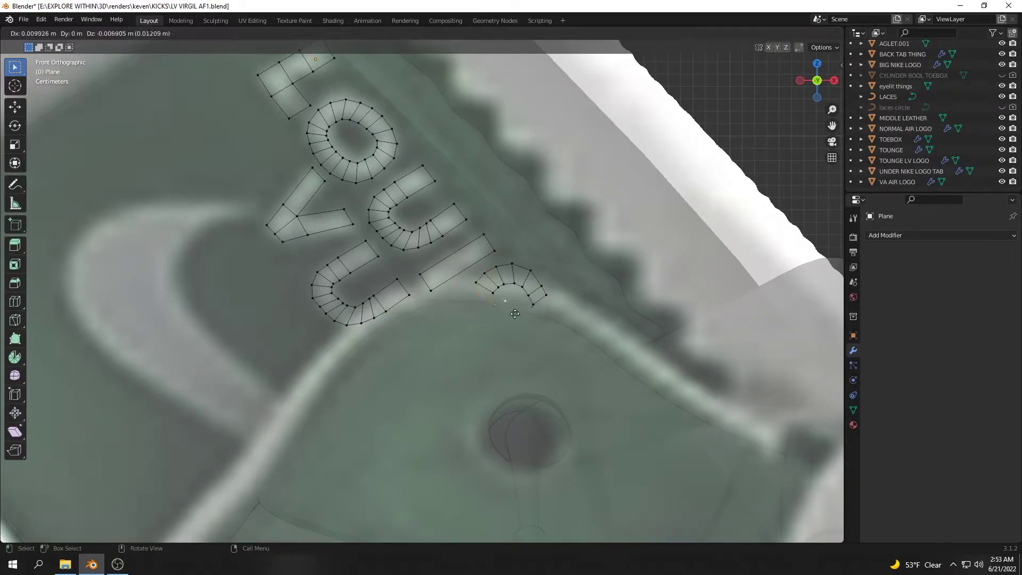
key(r)
click(545, 318)
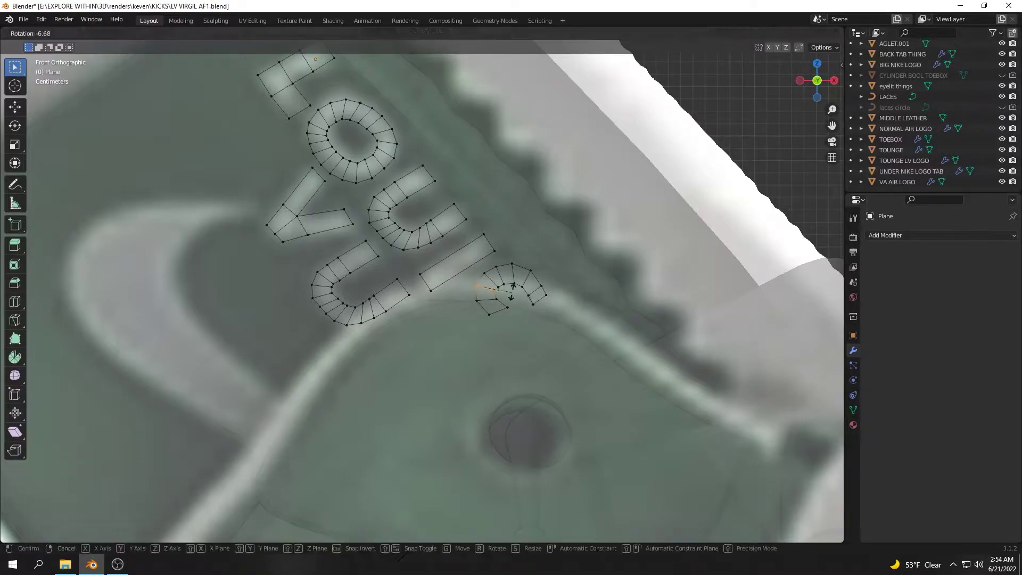
click(511, 290)
Extend the S curve, then rotate and move an arc copy into the S's lower half
scroll(479, 298, down, 3)
scroll(497, 312, up, 3)
scroll(532, 308, up, 2)
key(e)
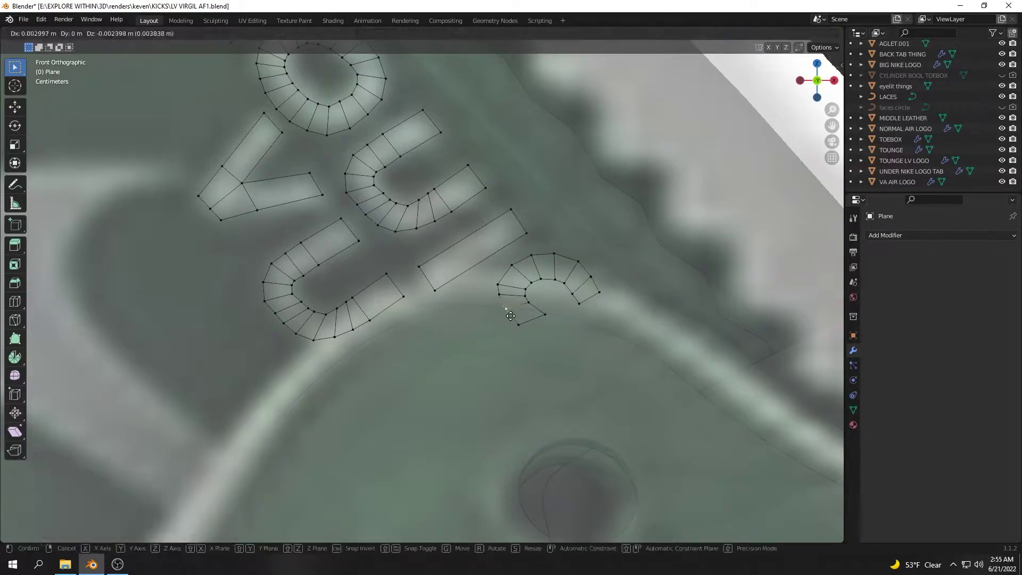
scroll(510, 316, down, 3)
scroll(535, 315, up, 3)
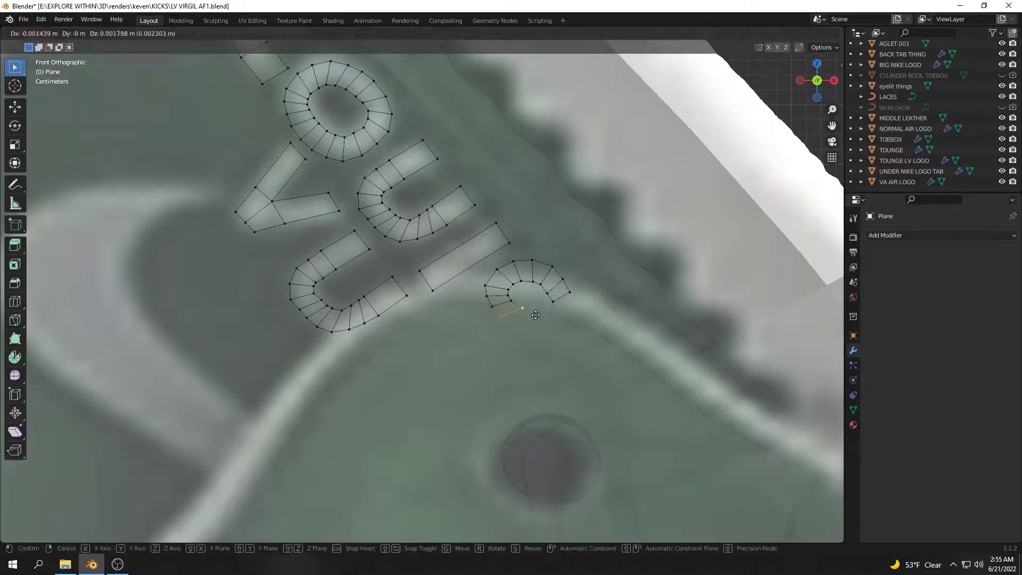
key(r)
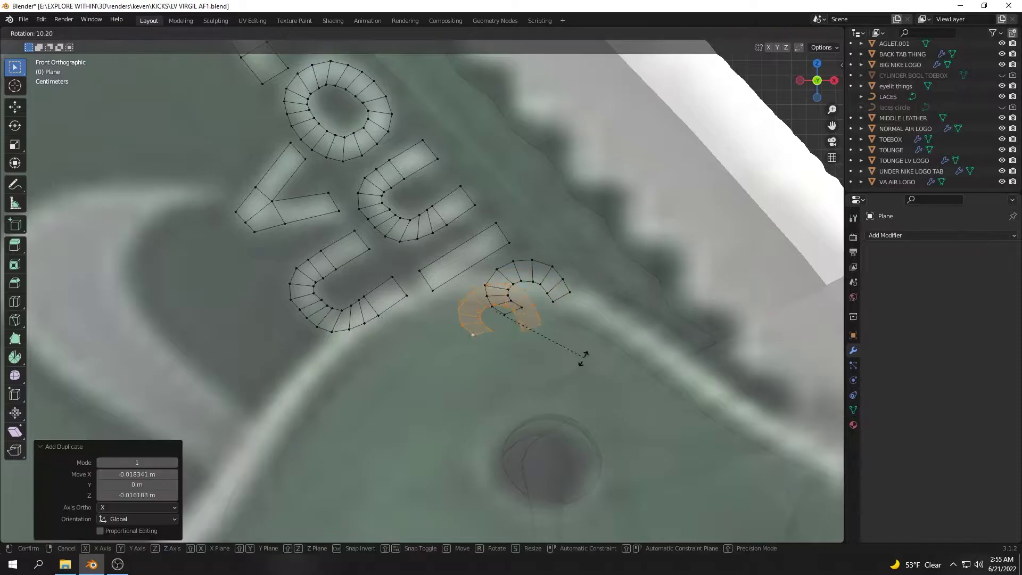
click(580, 357)
key(g)
click(519, 309)
scroll(526, 329, up, 2)
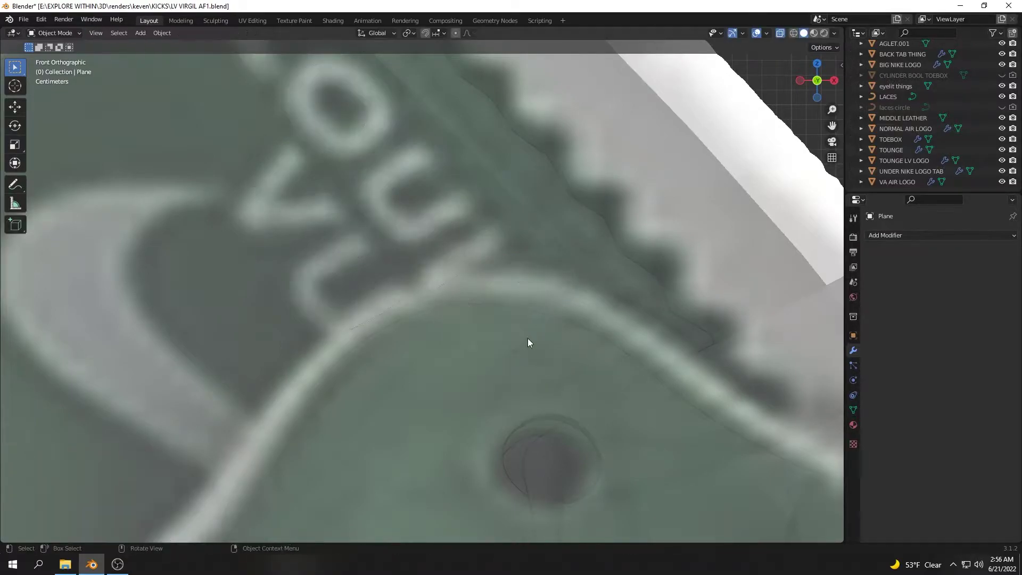
scroll(495, 335, down, 3)
Pan toward the swoosh and move a new edge into place to start it
click(556, 314)
shift+middle_drag(462, 345, 570, 318)
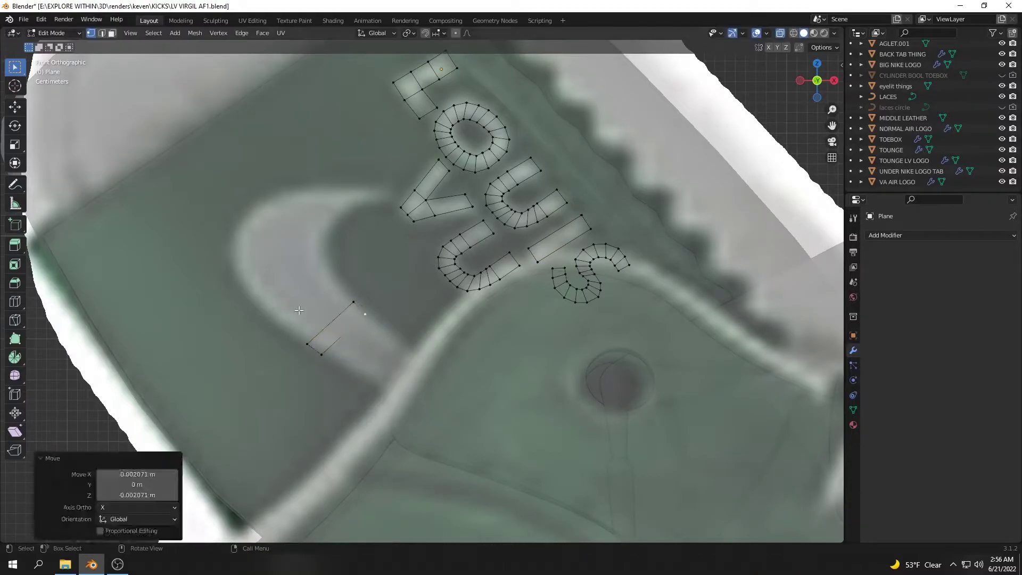
shift+middle_drag(299, 311, 382, 314)
key(g)
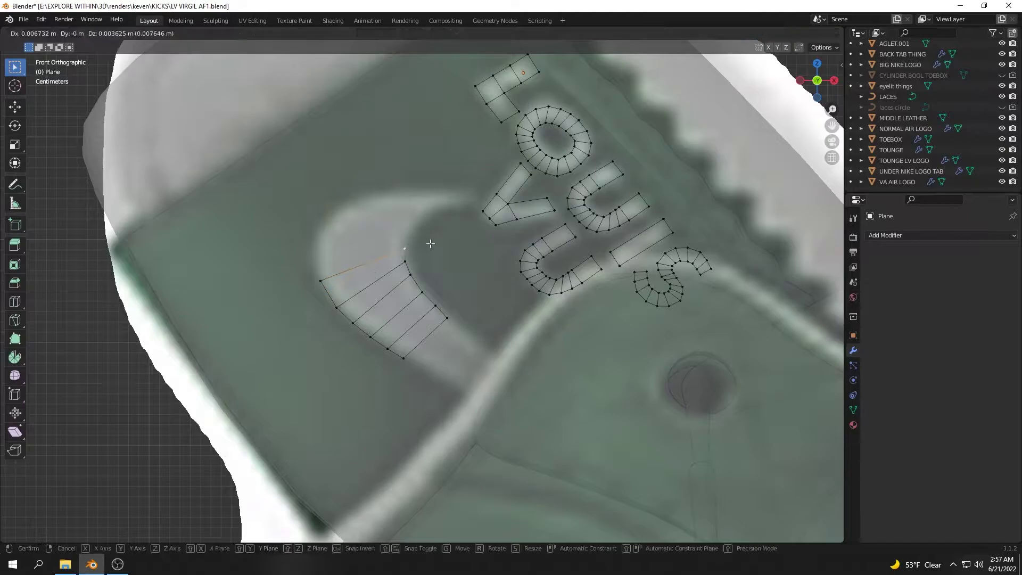
click(394, 236)
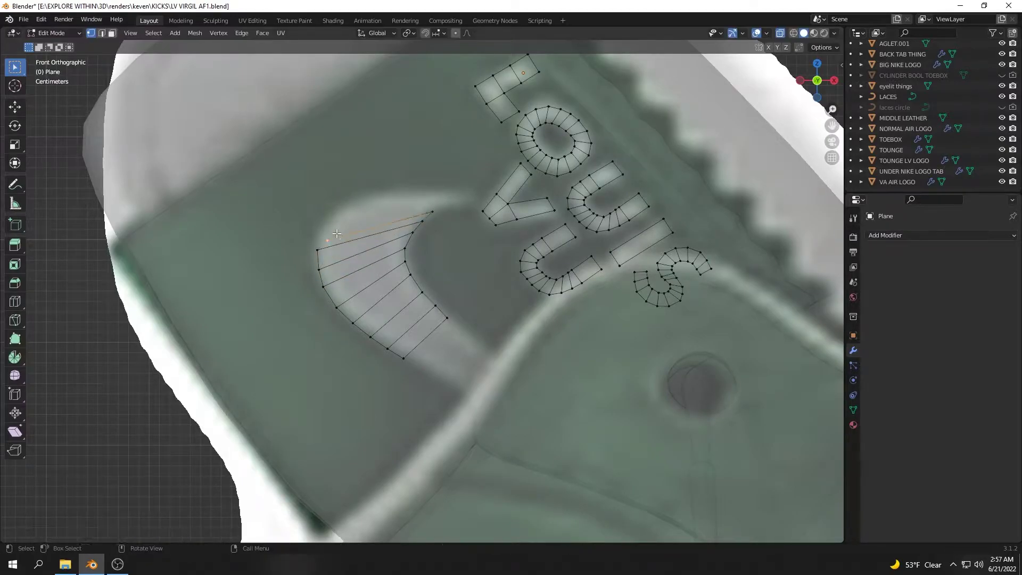
shift+middle_drag(336, 234, 315, 292)
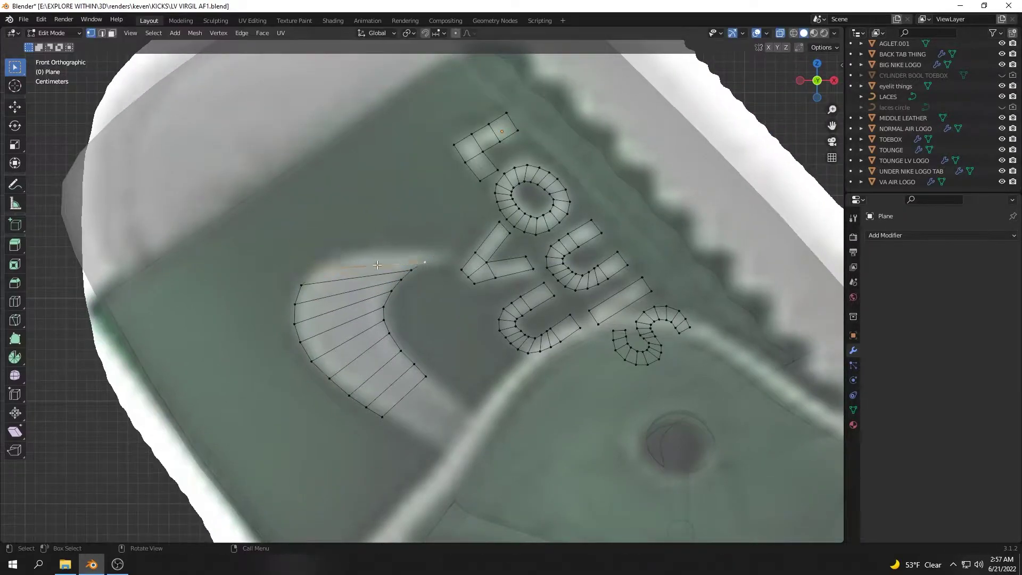
Move the swoosh's top vertex right and extrude its bottom end further
key(g)
click(469, 270)
key(e)
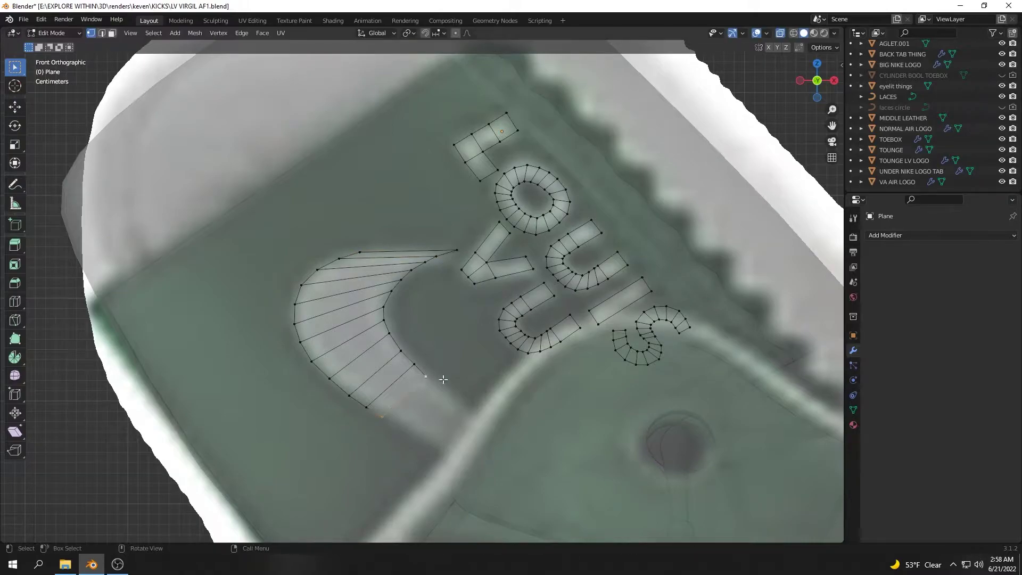
click(440, 431)
key(e)
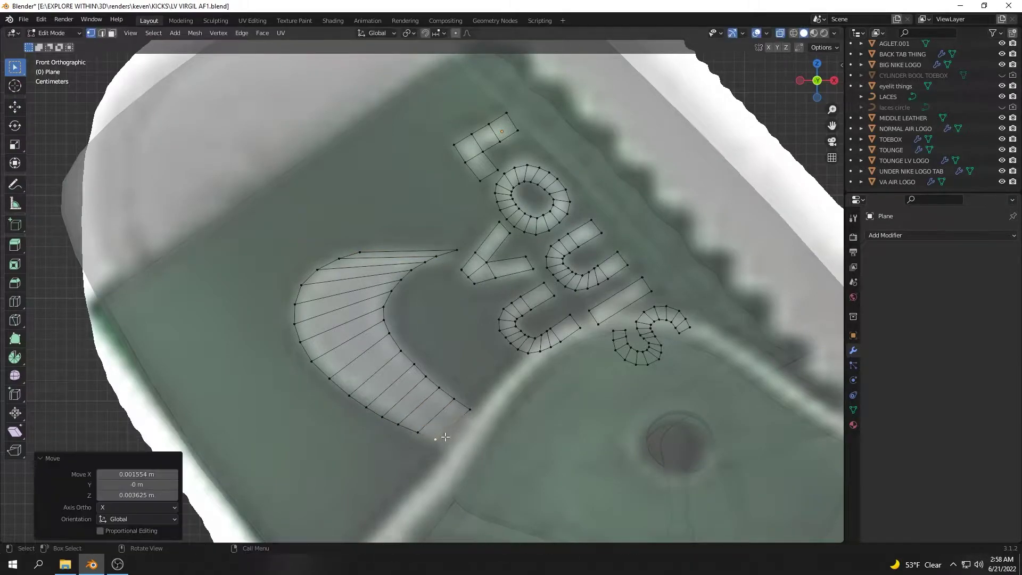
scroll(445, 437, up, 2)
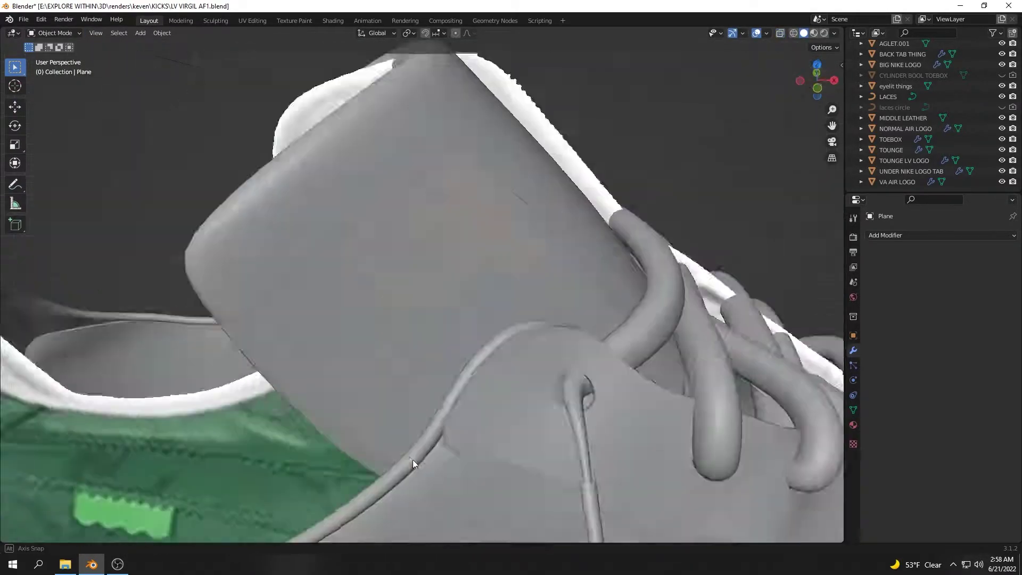
middle_drag(473, 451, 366, 315)
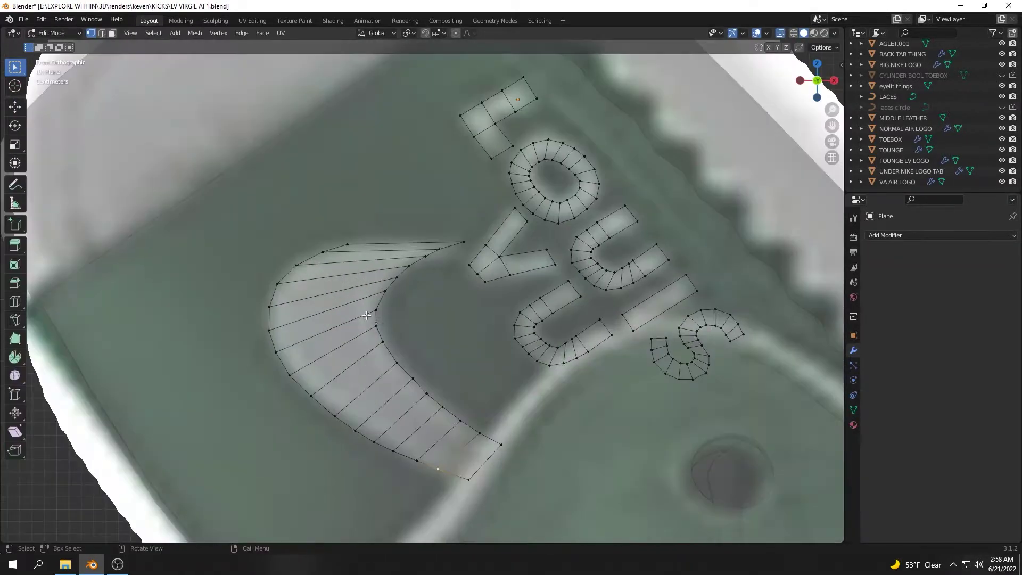
Align the top swoosh vertices to the reference outline, then orbit to view the tongue
click(358, 241)
click(464, 242)
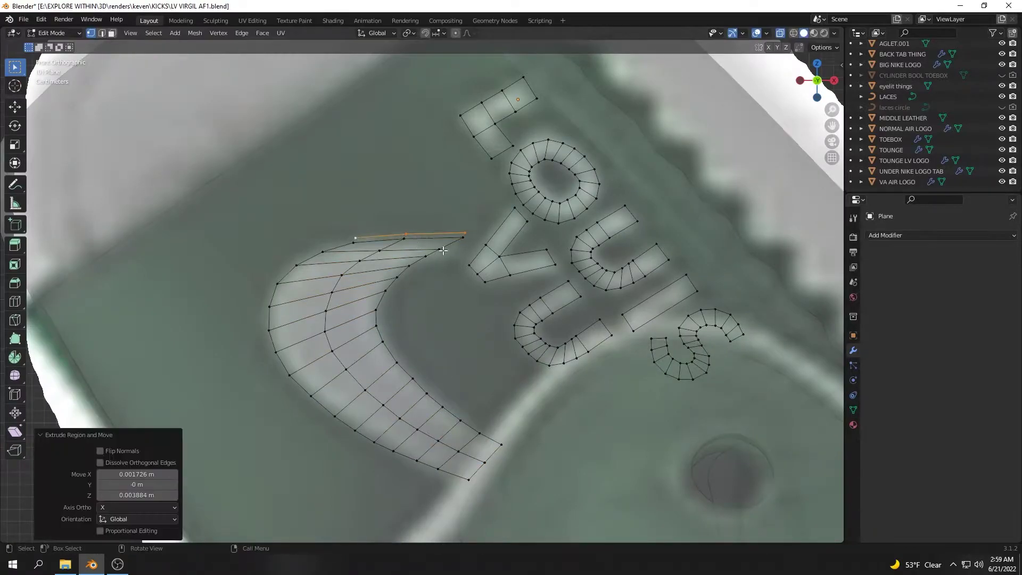
key(g)
click(466, 238)
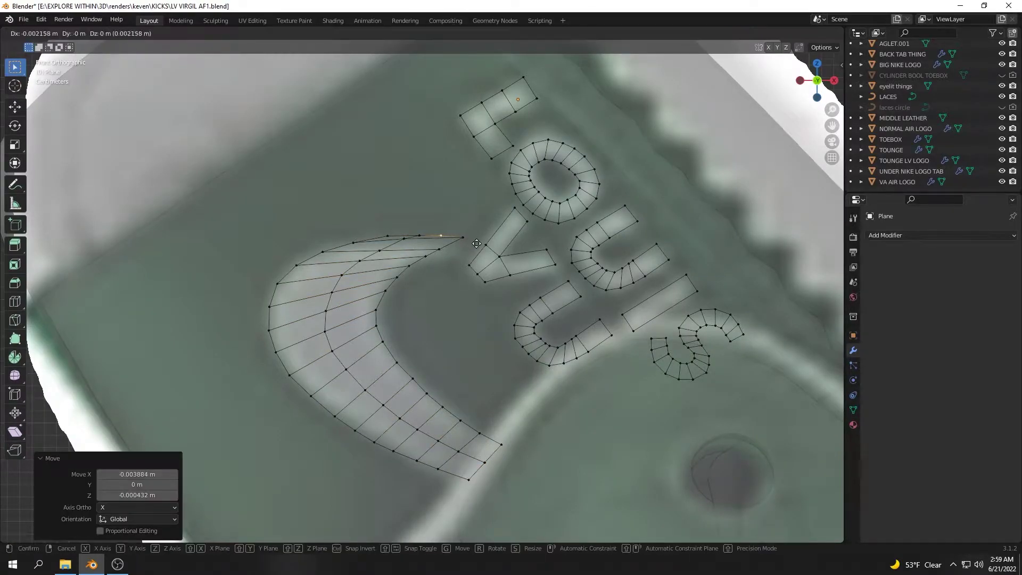
key(Tab)
mouse_move(443, 289)
middle_down()
mouse_move(303, 333)
mouse_move(466, 350)
mouse_move(585, 298)
middle_up()
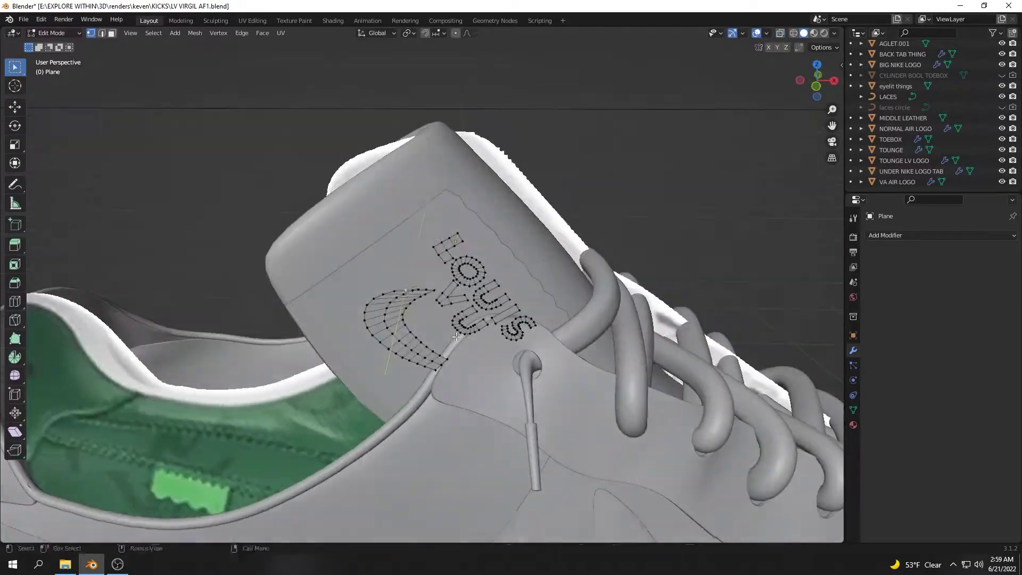
Add a Solidify modifier to the logo plane and subdivide its mesh once
click(904, 235)
click(819, 429)
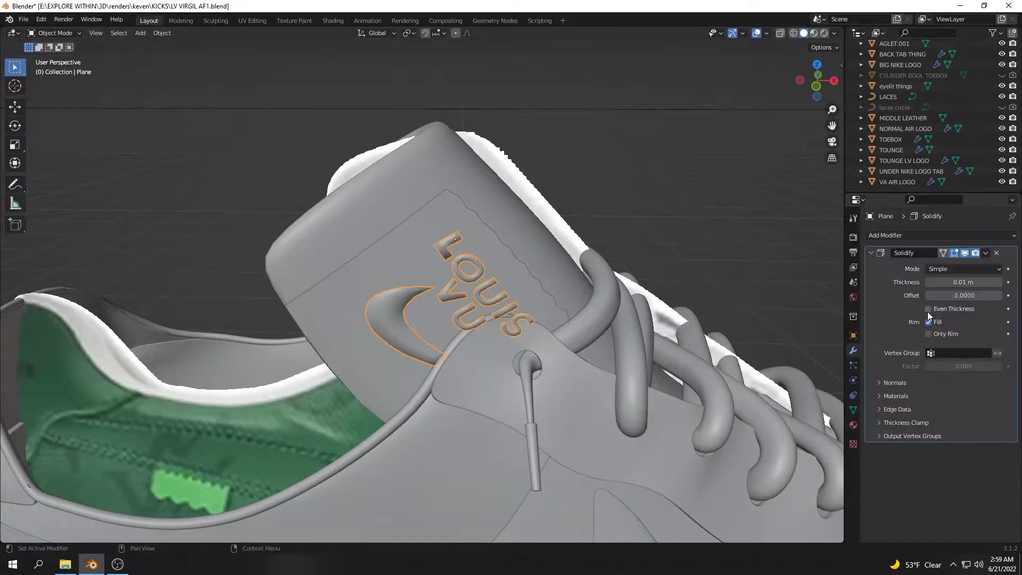
click(905, 235)
click(802, 417)
key(Tab)
key(b)
drag(285, 140, 655, 462)
key(Tab)
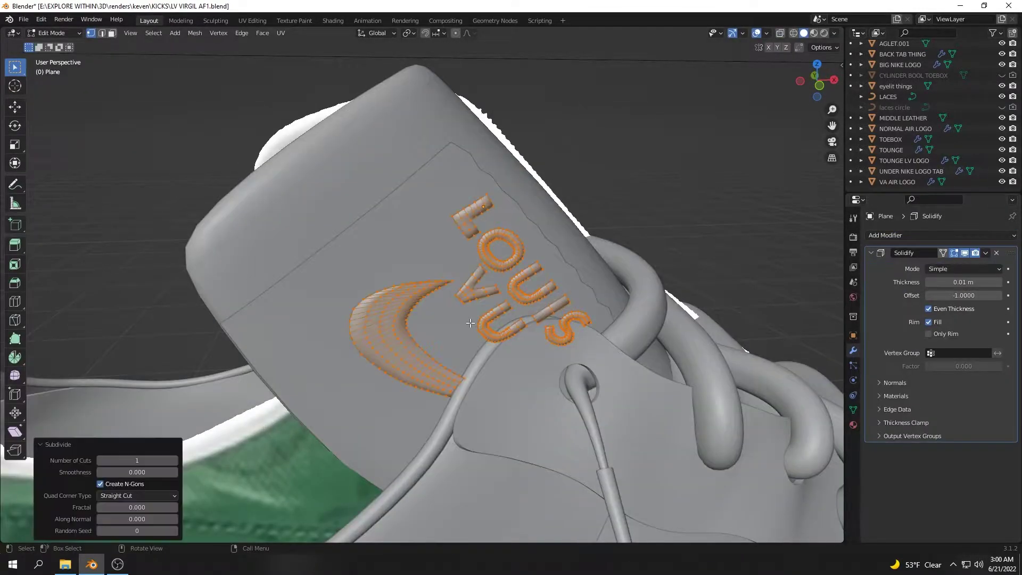
Shrinkwrap the logo onto TOUNGE LV LOGO, move Solidify above it and adjust the thickness
click(904, 234)
click(825, 435)
click(963, 492)
click(514, 324)
scroll(513, 324, up, 3)
click(996, 252)
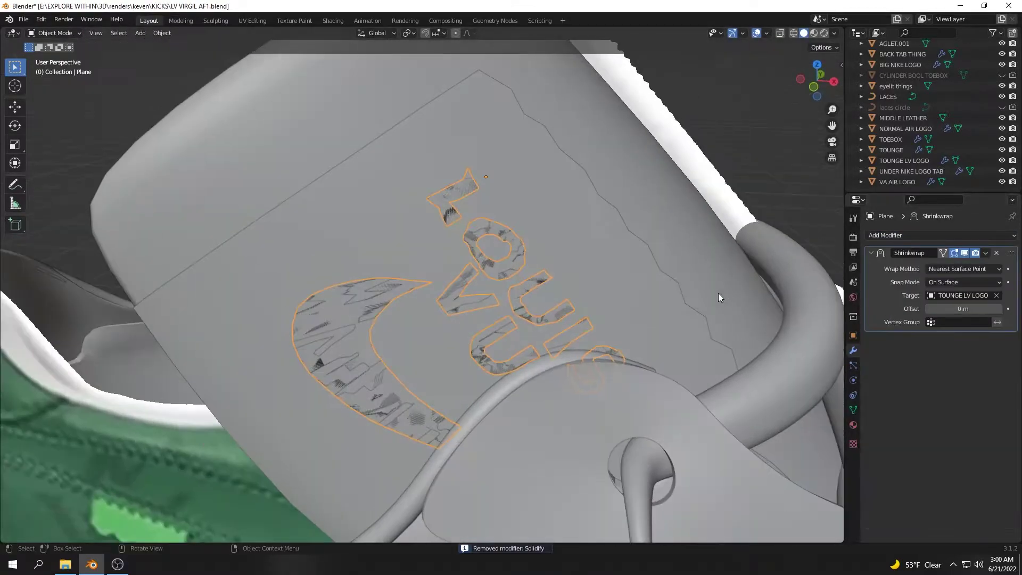
key(ctrl+z)
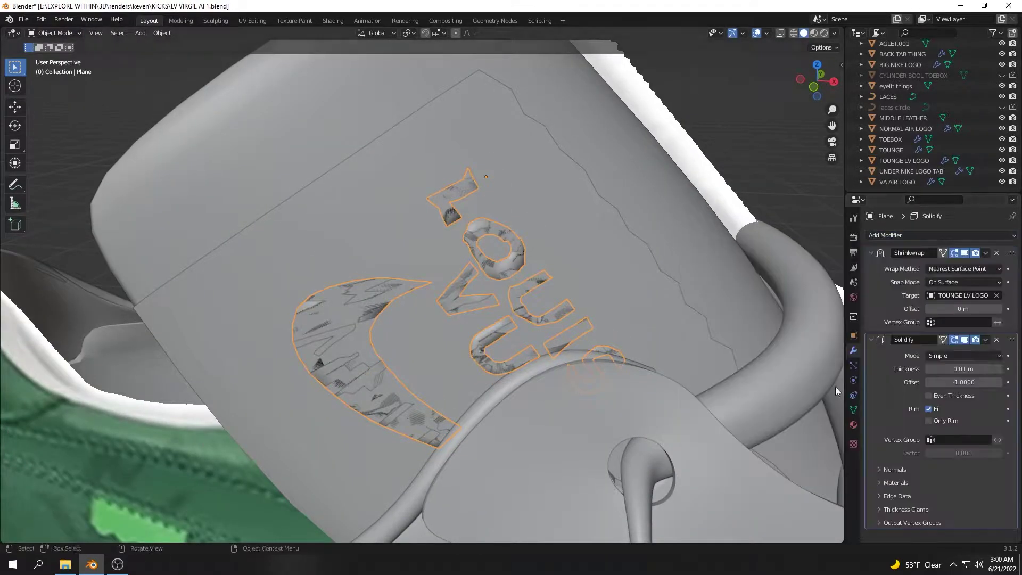
click(928, 309)
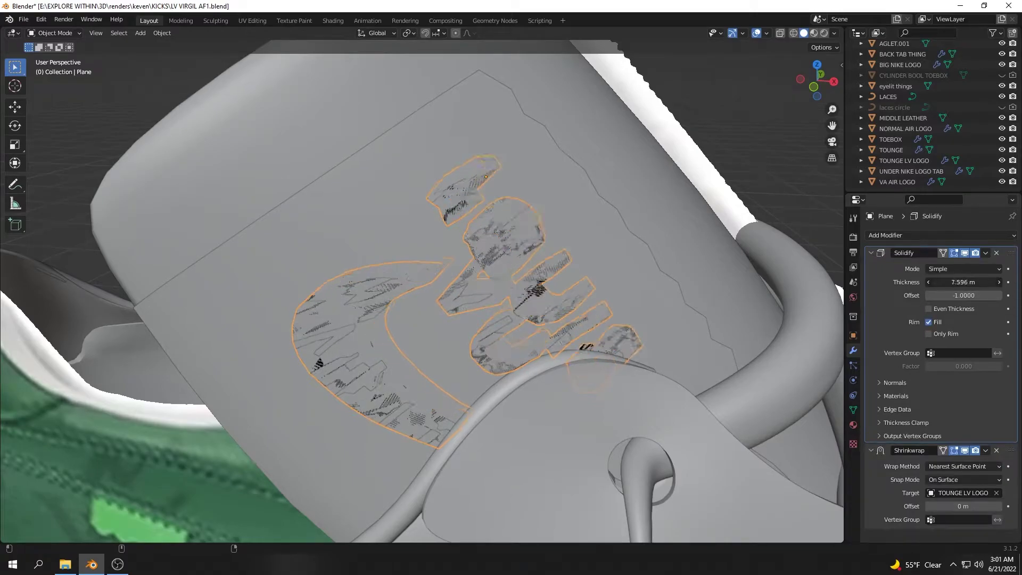
drag(950, 506, 958, 506)
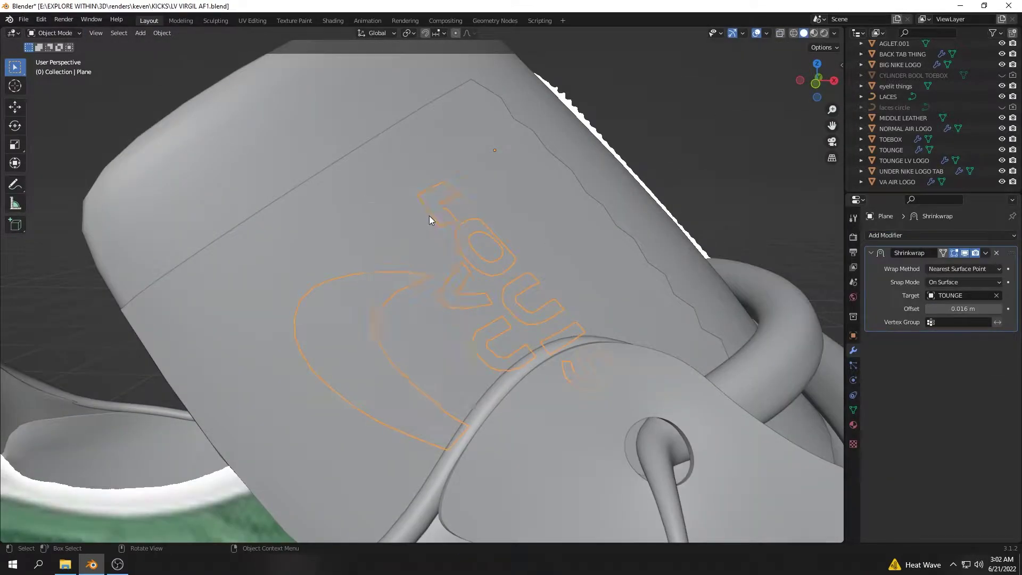
Nudge the logo's selected letter vertices in Edit Mode, checking them in front orthographic view
click(853, 410)
key(Tab)
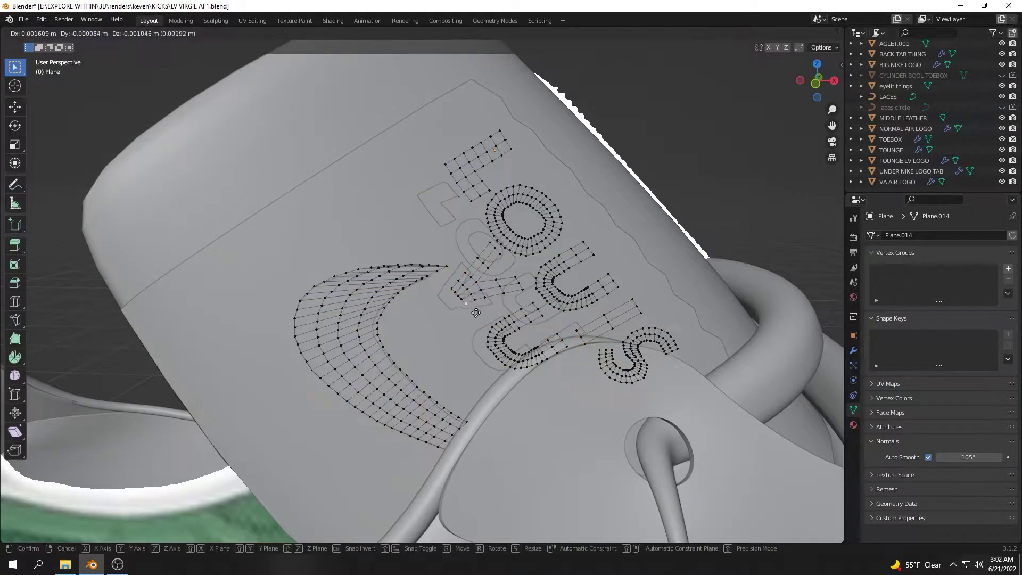
key(g)
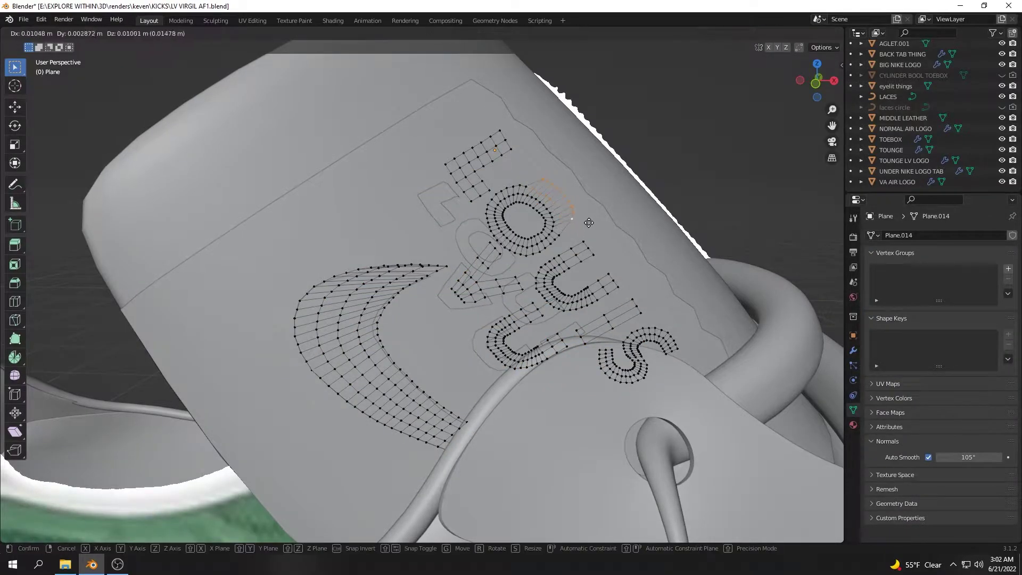
click(528, 155)
key(KP_1)
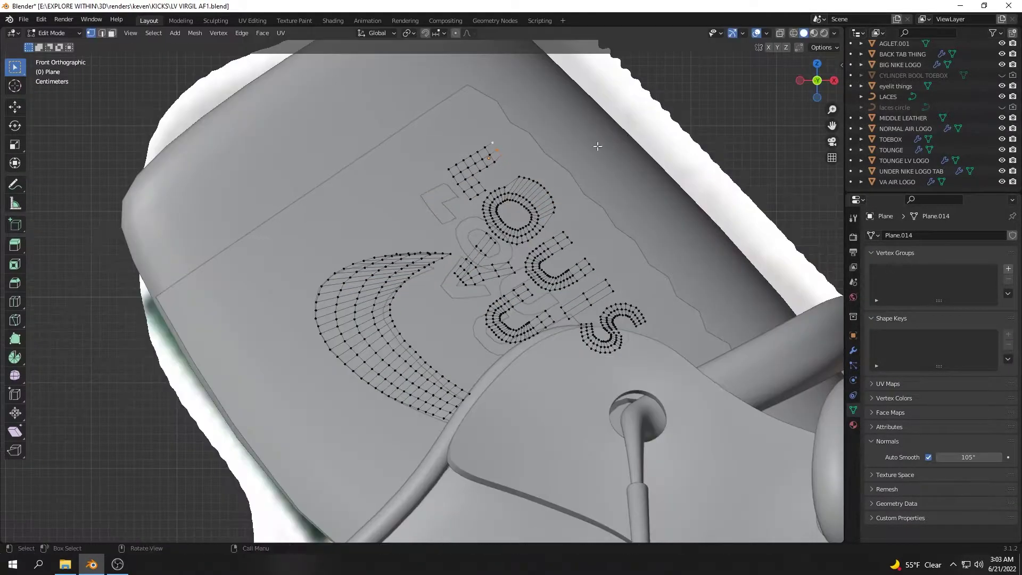
click(548, 145)
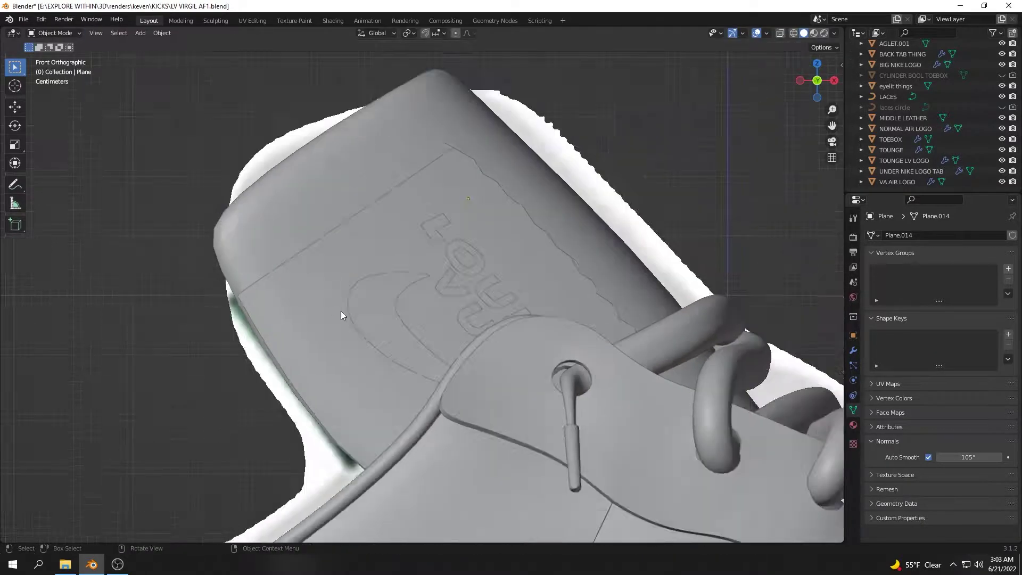
Tidy the stray vertices on the lower U of the LOUIS lettering
scroll(540, 340, up, 3)
click(538, 330)
key(g)
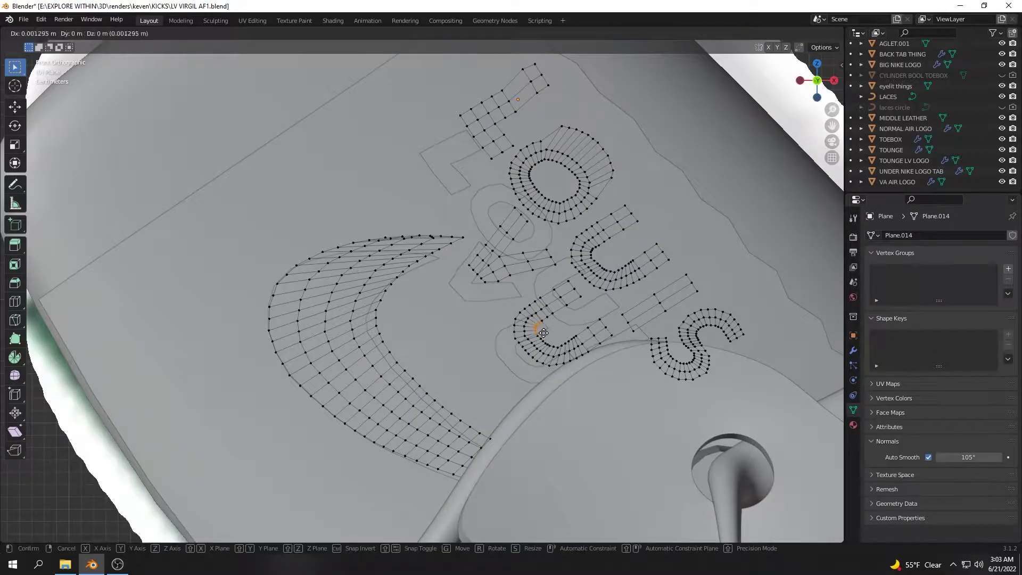
click(542, 365)
key(g)
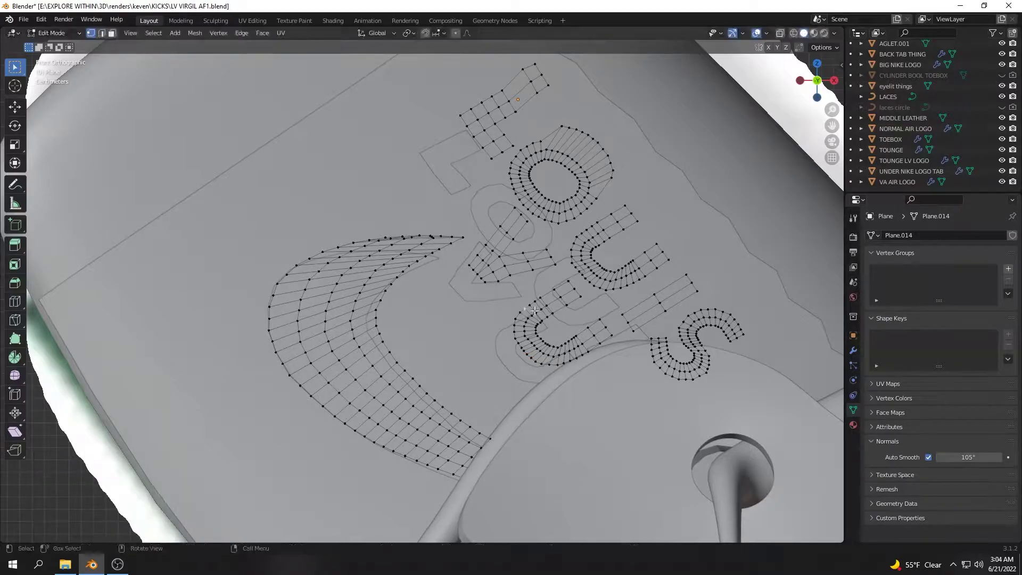
click(534, 302)
key(g)
scroll(656, 247, up, 2)
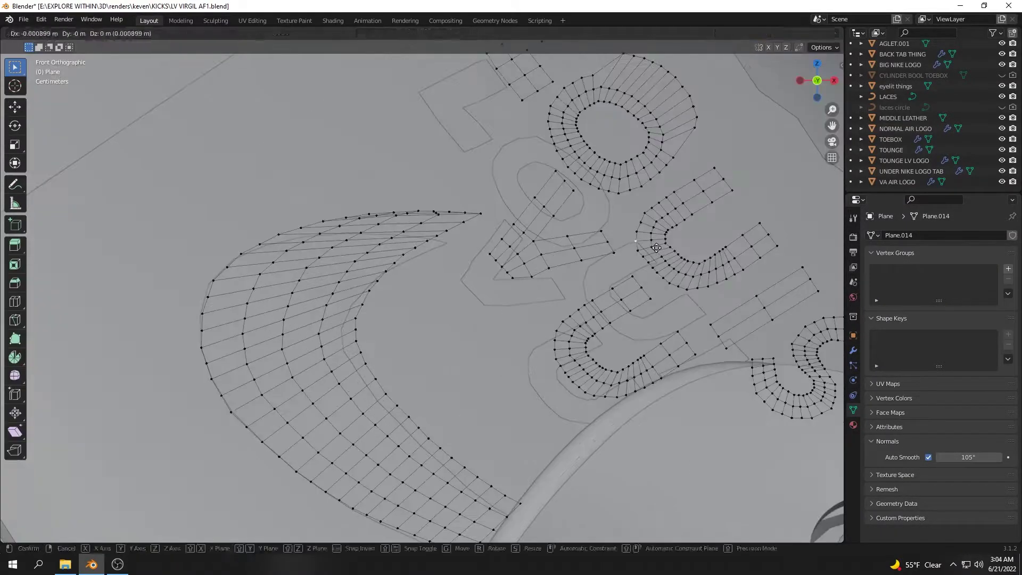
click(689, 289)
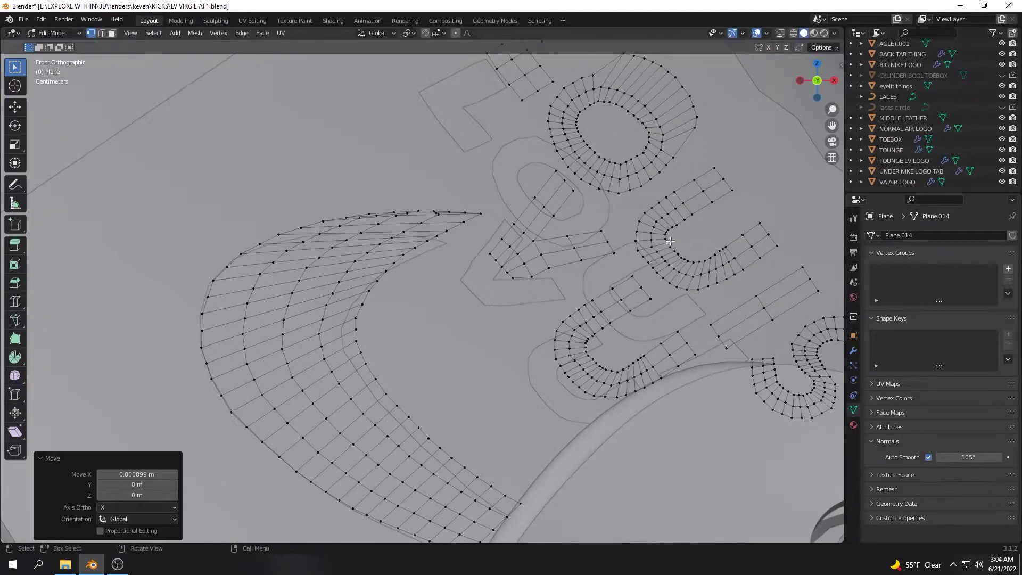
Check the lettering, then reposition the vertices at the upper U's tips
key(Tab)
scroll(589, 290, down, 2)
key(Tab)
scroll(689, 245, up, 2)
key(g)
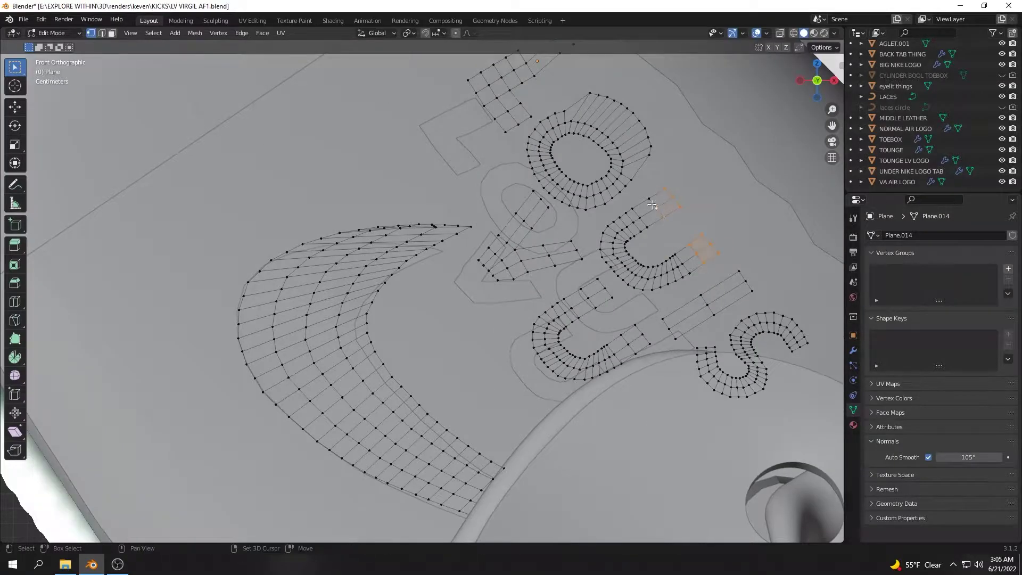
drag(723, 245, 719, 234)
key(Tab)
scroll(463, 327, down, 2)
key(Tab)
scroll(473, 287, up, 2)
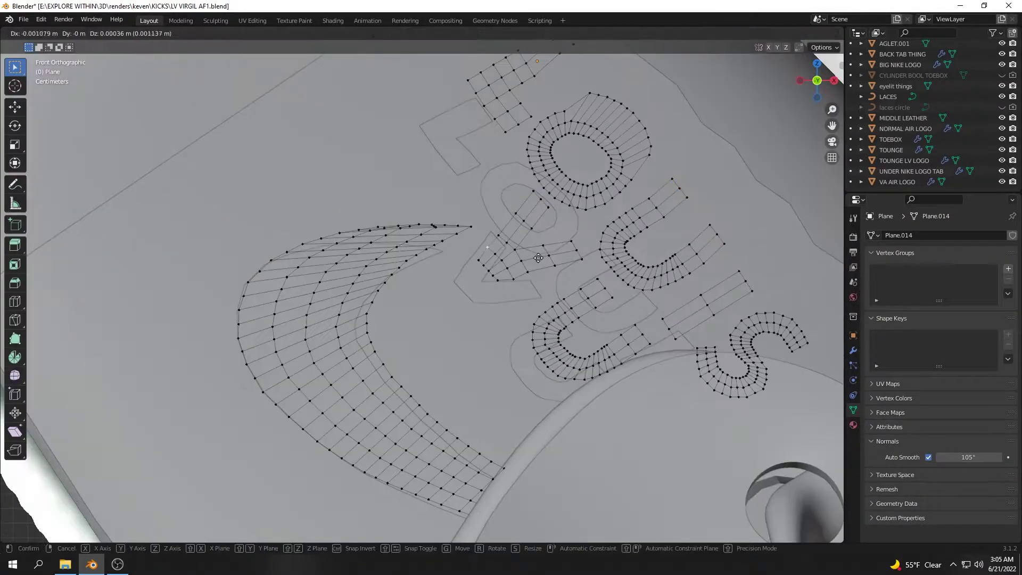
key(g)
click(520, 282)
Leave Edit Mode and orbit out to view the shoe's side
key(Tab)
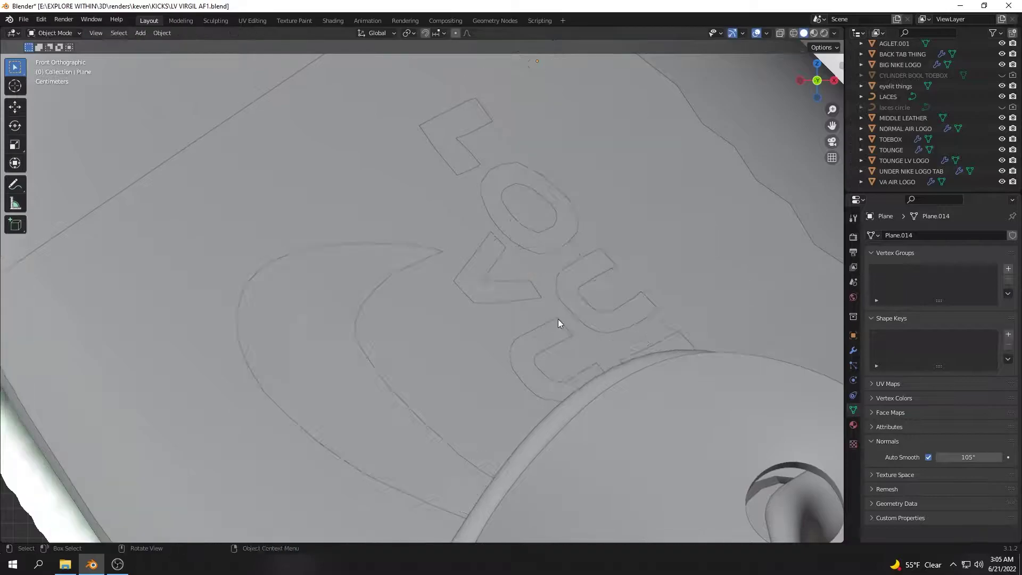
key(Tab)
key(Tab)
mouse_move(558, 318)
middle_down()
mouse_move(525, 344)
mouse_move(462, 355)
middle_up()
Reposition the top vertices of the L, then inspect the logo from another angle
scroll(453, 362, down, 3)
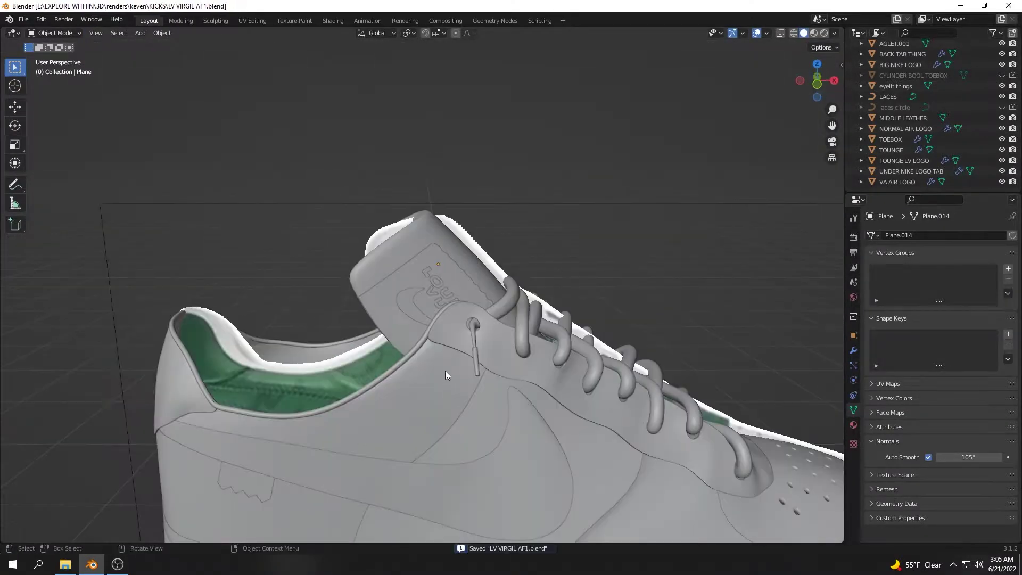
key(Tab)
scroll(479, 239, up, 5)
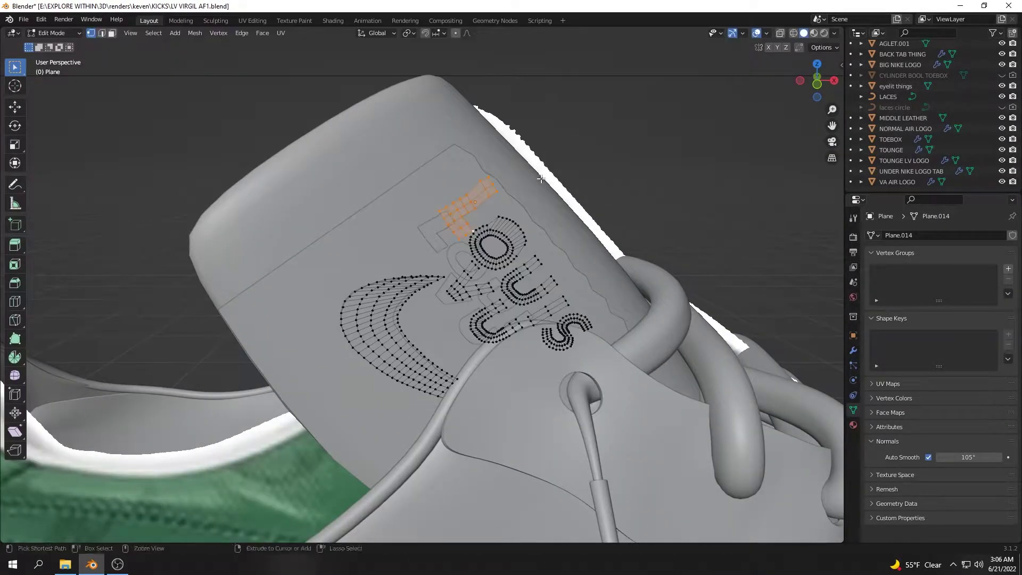
click(551, 170)
scroll(552, 168, up, 1)
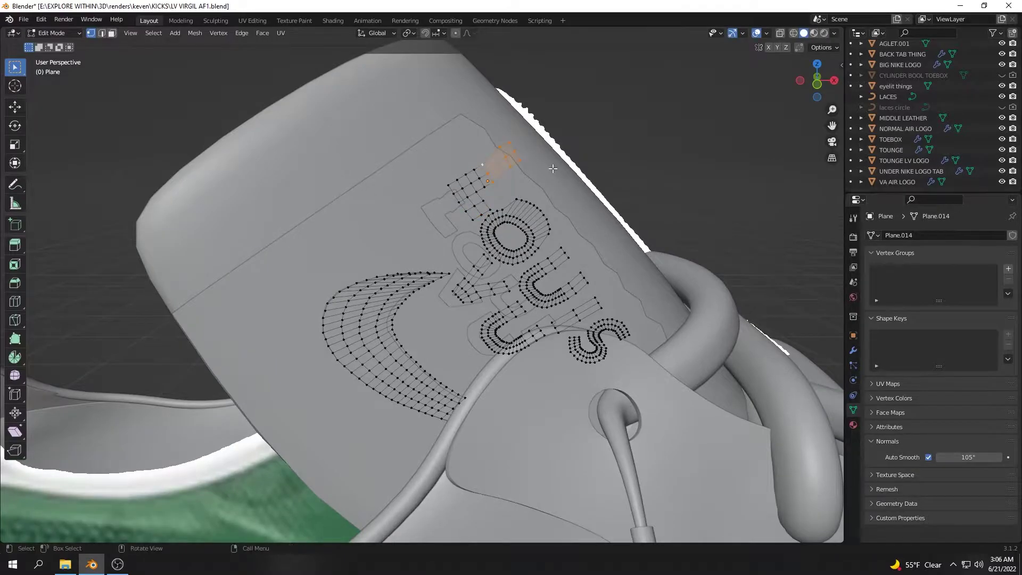
click(533, 133)
scroll(506, 240, down, 4)
mouse_move(469, 300)
middle_down()
mouse_move(547, 298)
mouse_move(445, 286)
middle_up()
scroll(451, 229, up, 4)
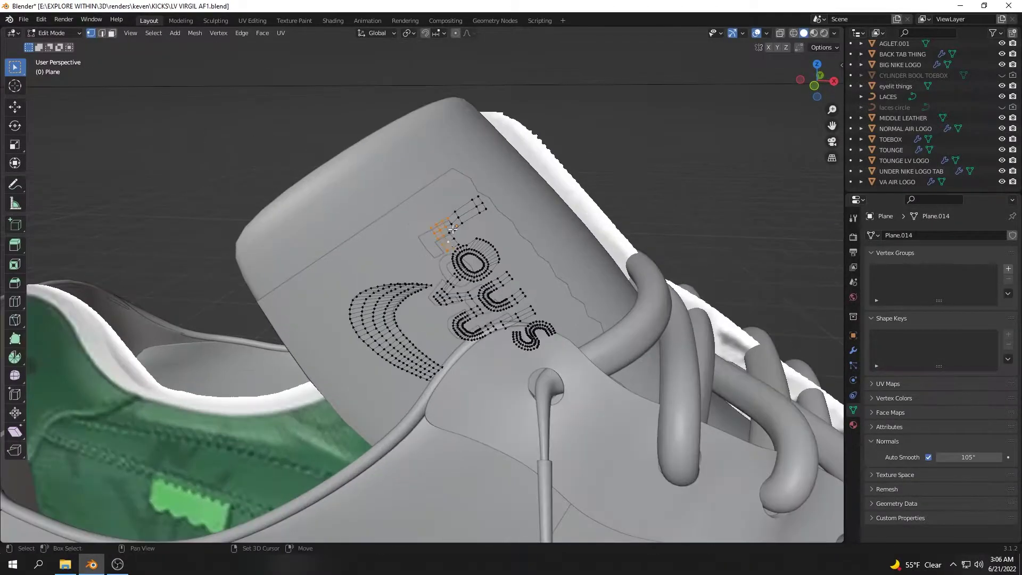
scroll(482, 206, down, 2)
Return to Object Mode and save LV VIRGIL AF1.blend
key(Tab)
scroll(544, 260, down, 3)
mouse_move(544, 261)
middle_down()
mouse_move(157, 347)
mouse_move(391, 283)
mouse_move(309, 280)
middle_up()
key(ctrl+s)
scroll(452, 317, up, 4)
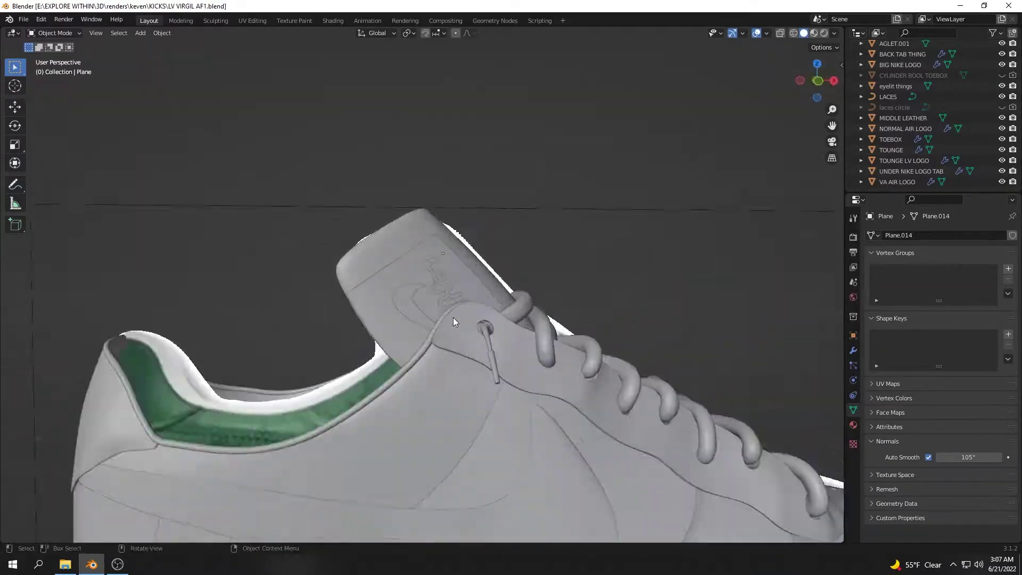
scroll(426, 328, up, 4)
scroll(427, 328, down, 8)
scroll(423, 365, up, 8)
Move the swoosh's outer edge into place and save the file again
key(Tab)
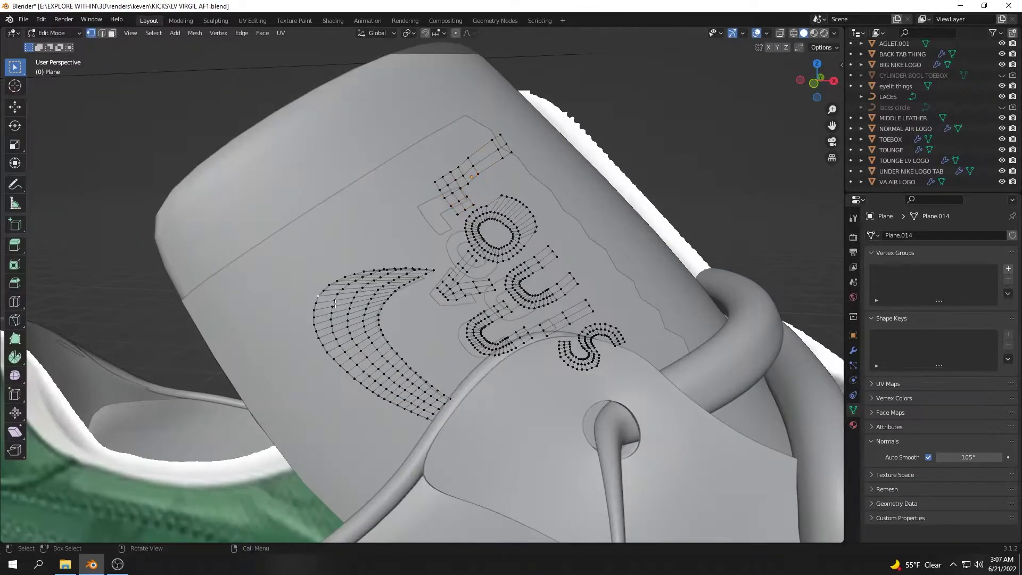
key(Tab)
scroll(486, 320, down, 8)
scroll(350, 292, up, 8)
key(Tab)
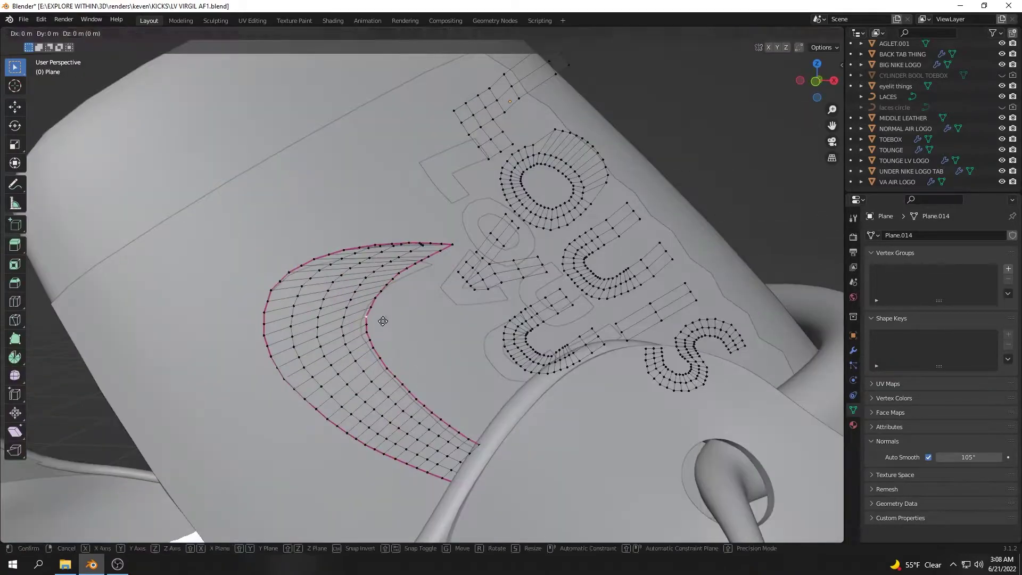
key(g)
click(370, 332)
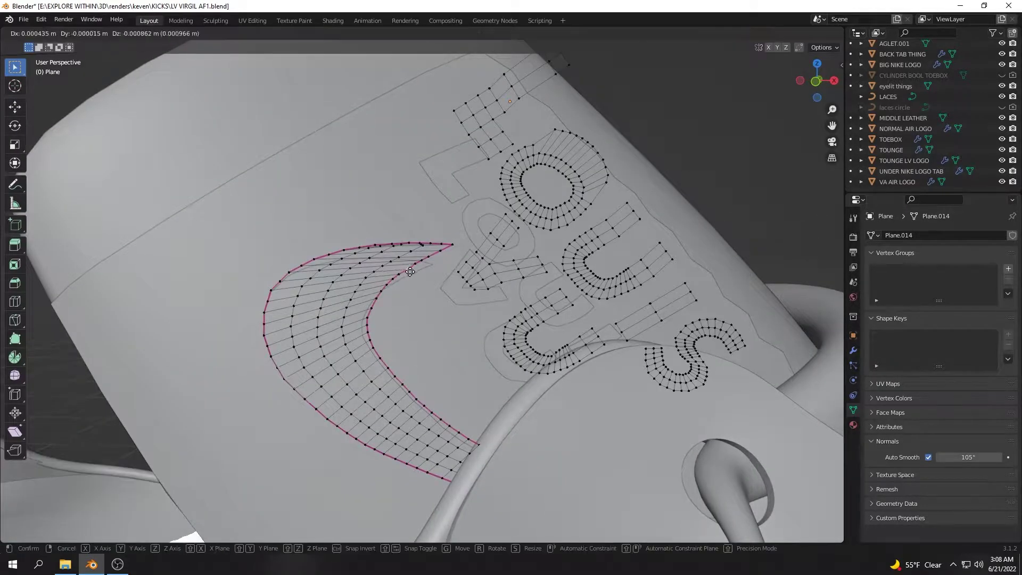
key(Tab)
key(Tab)
key(Tab)
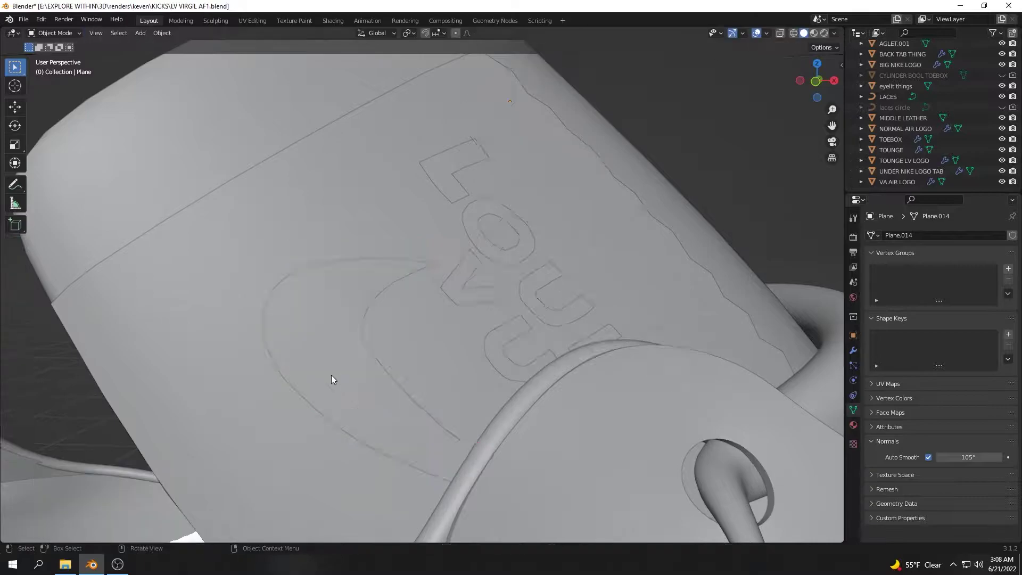
scroll(354, 370, down, 6)
scroll(375, 364, down, 5)
key(ctrl+s)
mouse_move(393, 325)
middle_down()
mouse_move(275, 410)
mouse_move(192, 403)
middle_up()
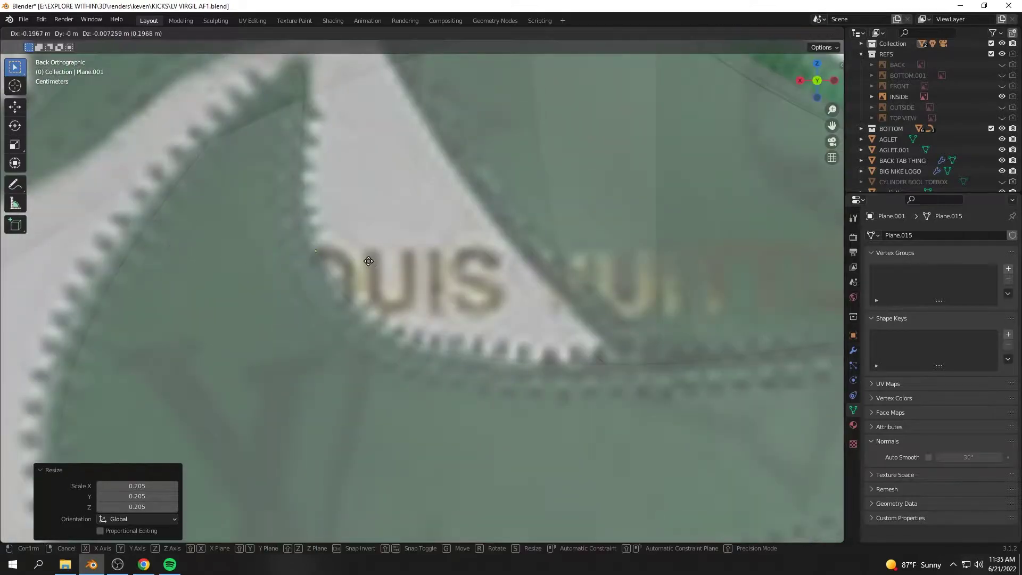
Extrude the resized starting quad into curved segments along the reference lettering
click(375, 265)
key(Tab)
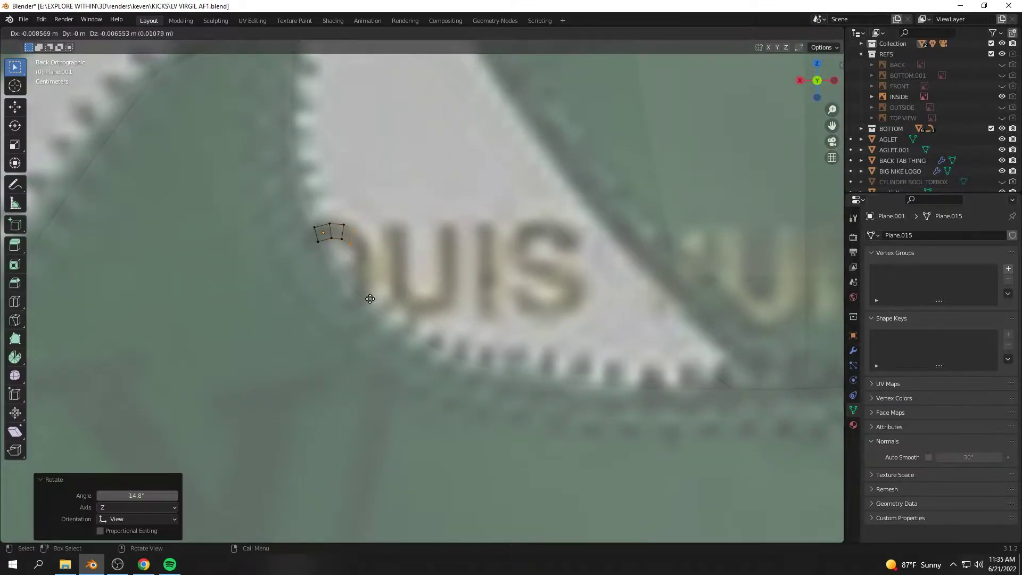
scroll(358, 239, up, 2)
click(379, 313)
key(e)
click(392, 342)
key(e)
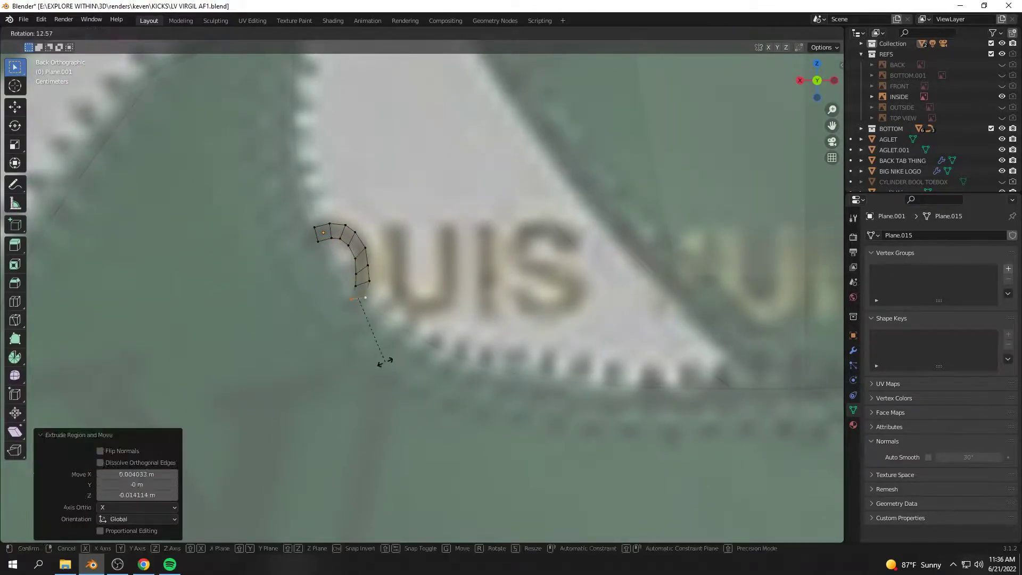
Place a quad over the U and extrude its left stroke down into the curve
key(g)
click(458, 288)
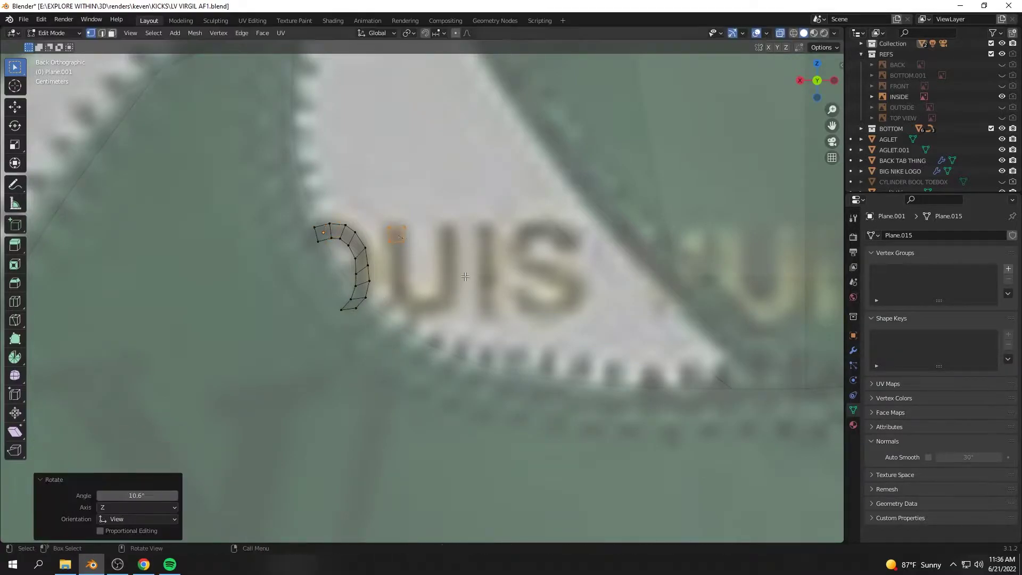
key(g)
click(387, 217)
key(e)
click(404, 256)
key(e)
click(432, 280)
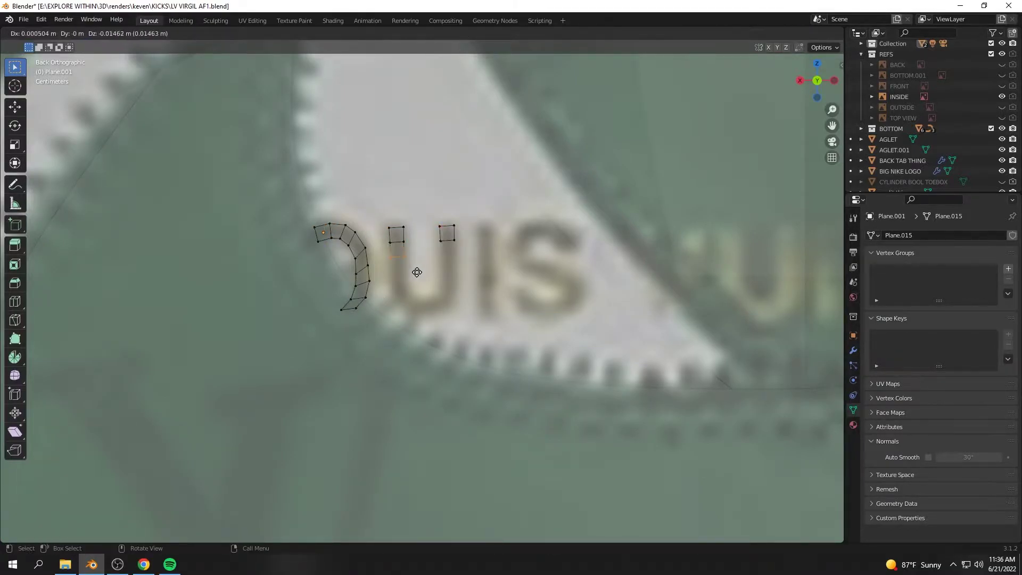
key(r)
click(457, 292)
Extrude and rotate segments around the U's bottom toward its right stroke
key(e)
key(r)
click(490, 278)
key(e)
key(r)
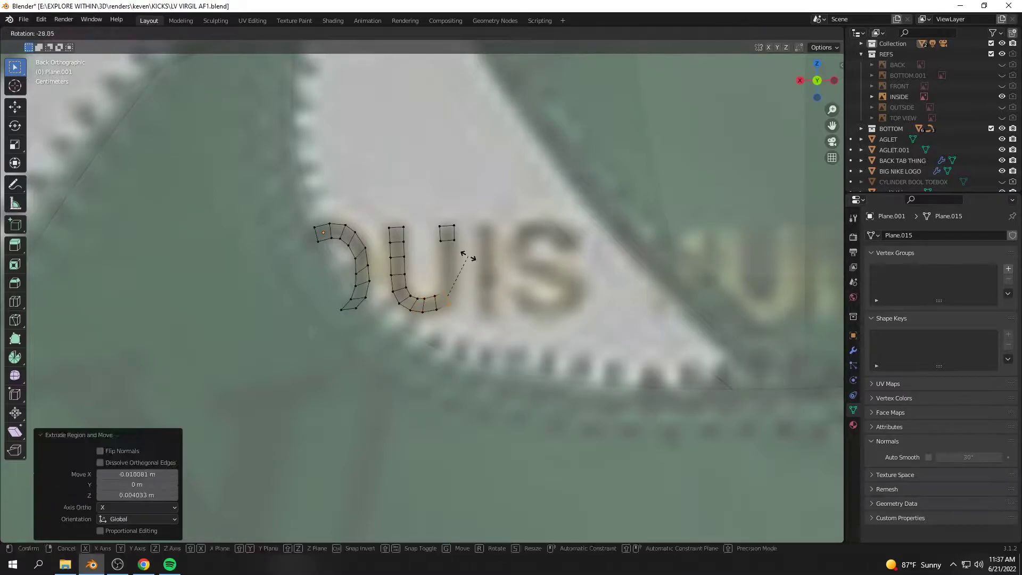
click(469, 255)
key(e)
key(r)
key(e)
key(r)
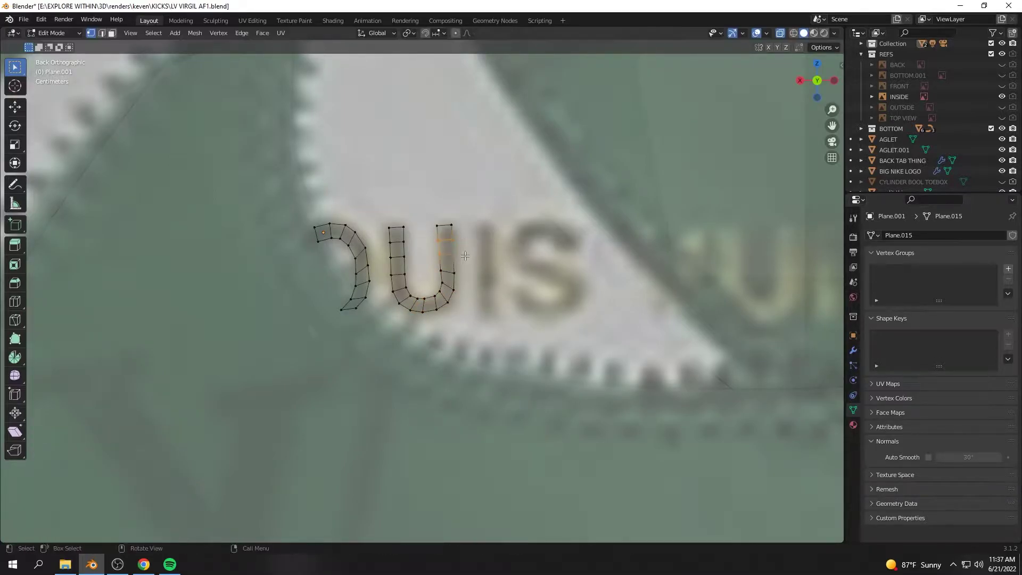
Add a quad for the I, tilt it, and stretch it down into the stroke
click(479, 229)
key(r)
click(559, 256)
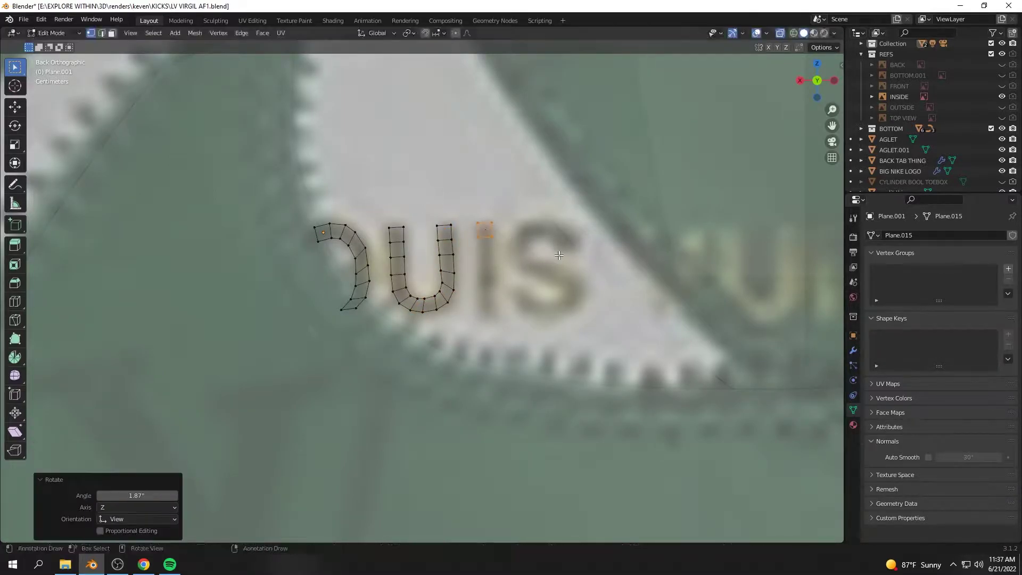
key(g)
click(531, 349)
shift+middle_drag(531, 348, 446, 342)
Duplicate a quad to start the S and extrude its lower curve
key(shift+d)
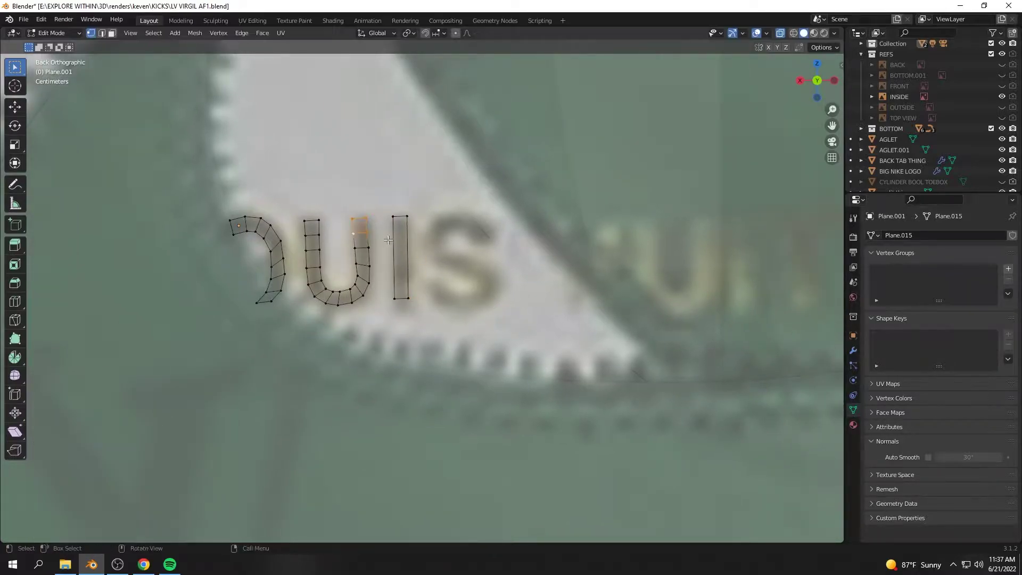
click(455, 296)
key(g)
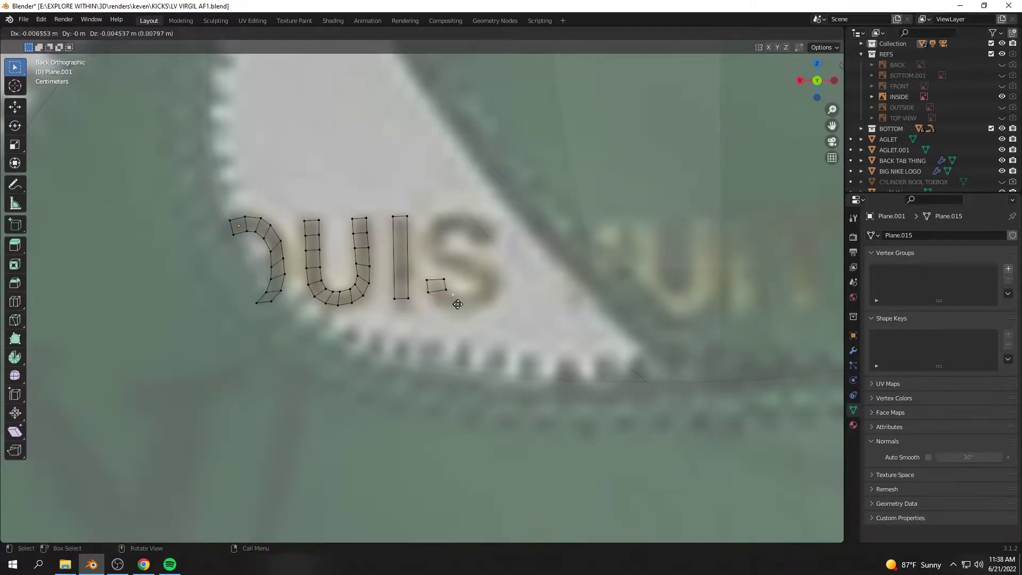
key(e)
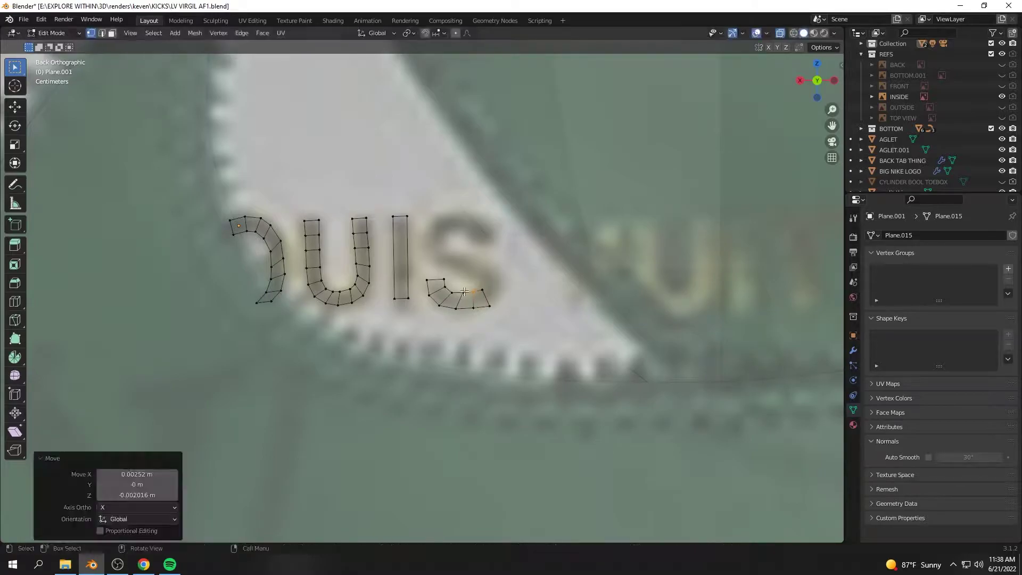
key(e)
key(e)
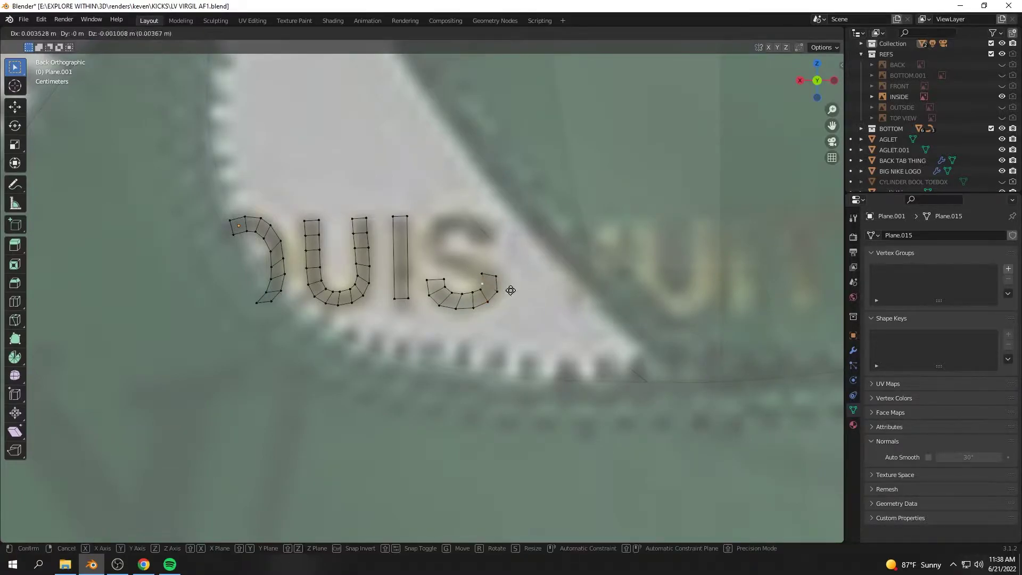
key(r)
click(515, 285)
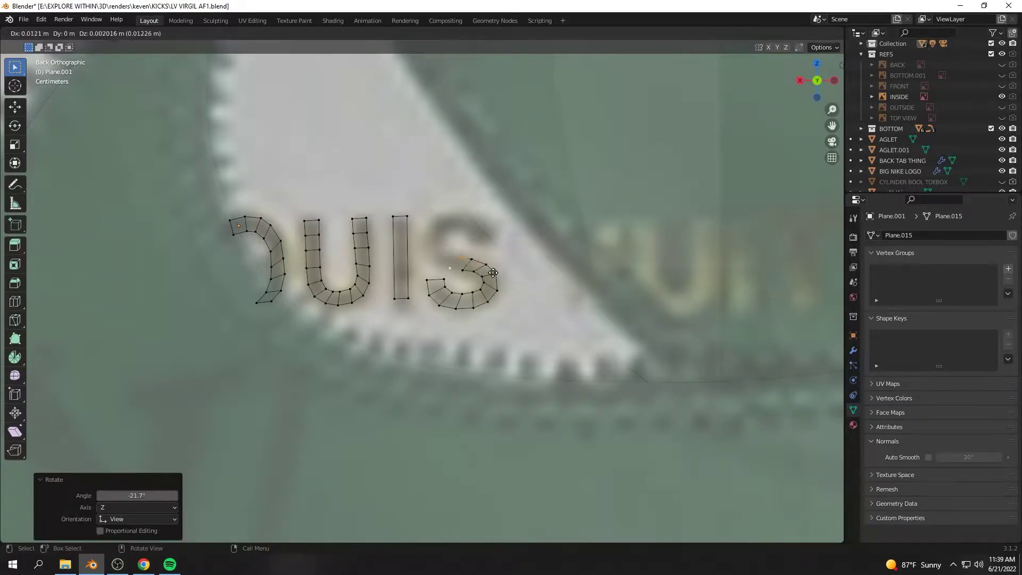
key(e)
click(478, 277)
key(r)
Extrude the S's upper end up, right and down to complete its top curve
key(e)
click(458, 228)
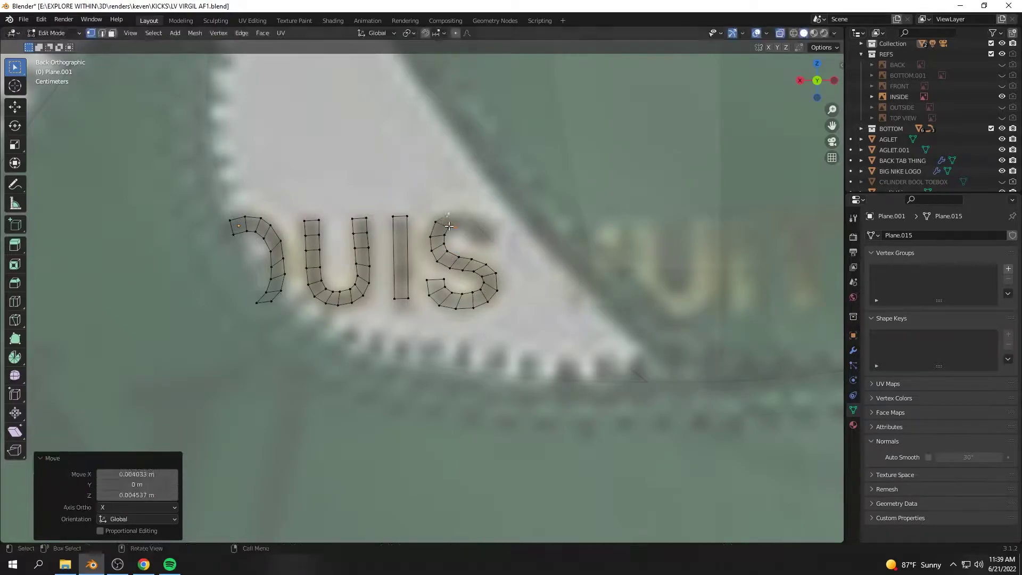
key(e)
click(481, 248)
key(e)
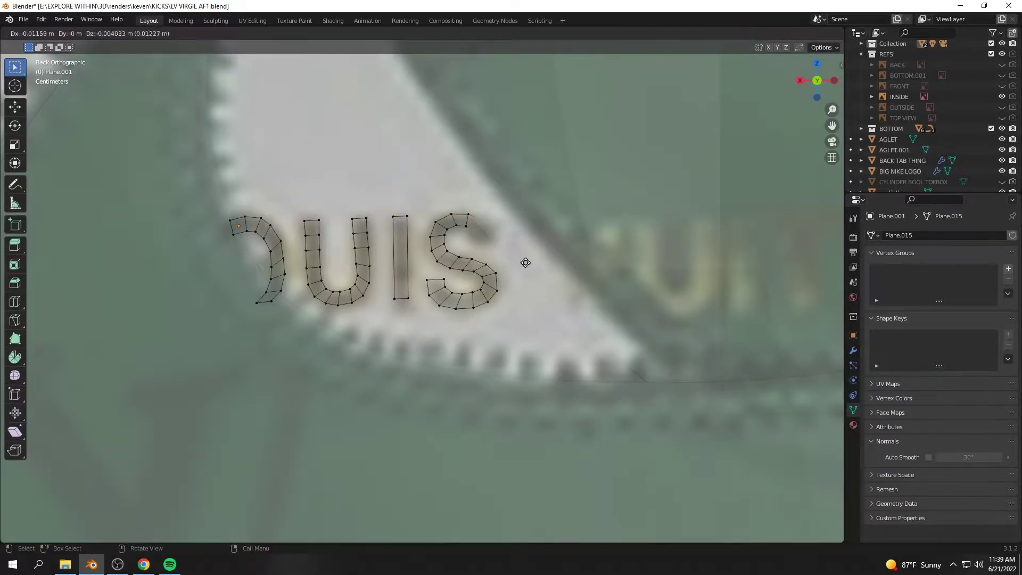
click(497, 255)
key(e)
key(e)
click(489, 242)
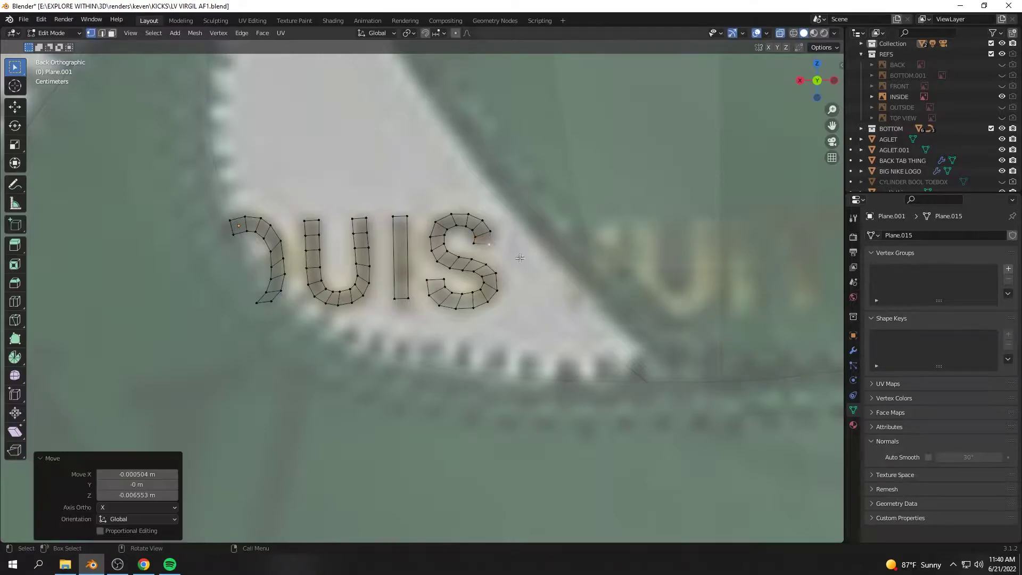
Move the S's lower end into place and exit Edit Mode on the letters mesh
click(428, 287)
key(g)
click(505, 268)
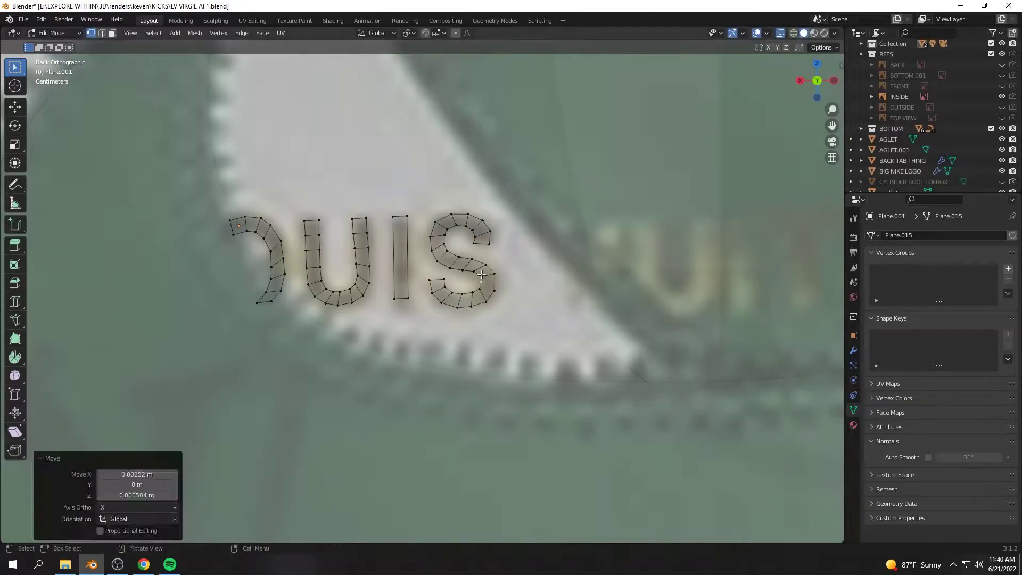
key(Tab)
scroll(552, 318, down, 3)
click(318, 262)
Duplicate the I stroke and scale the copy over VUITTON's I
key(Tab)
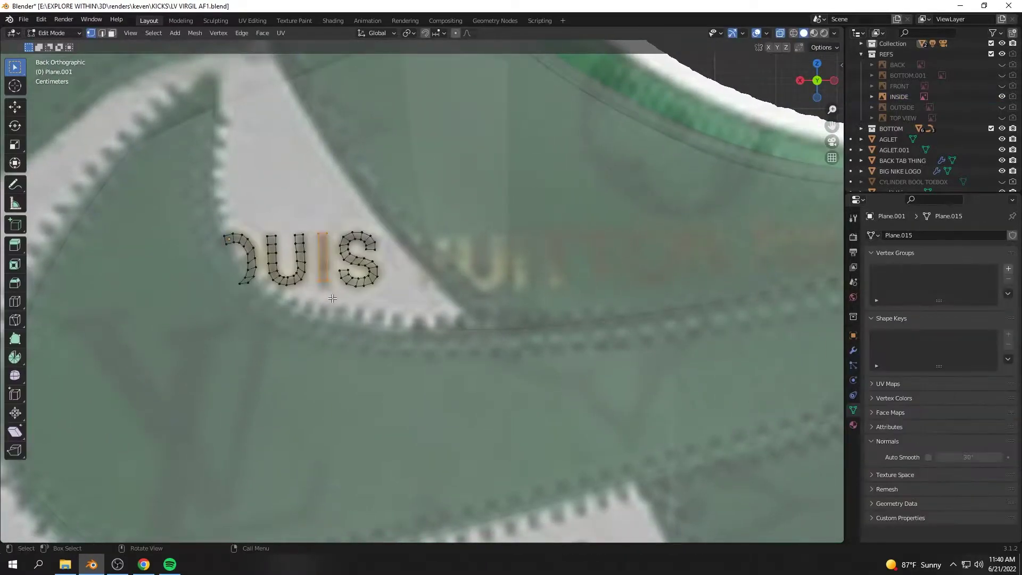
key(Tab)
key(Tab)
key(shift+d)
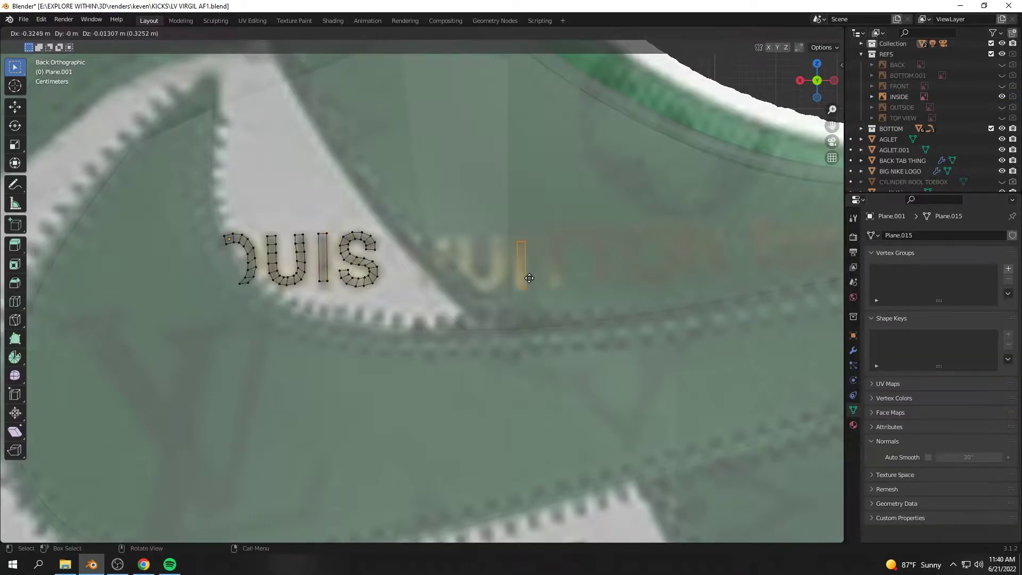
click(549, 286)
key(s)
click(552, 289)
click(580, 284)
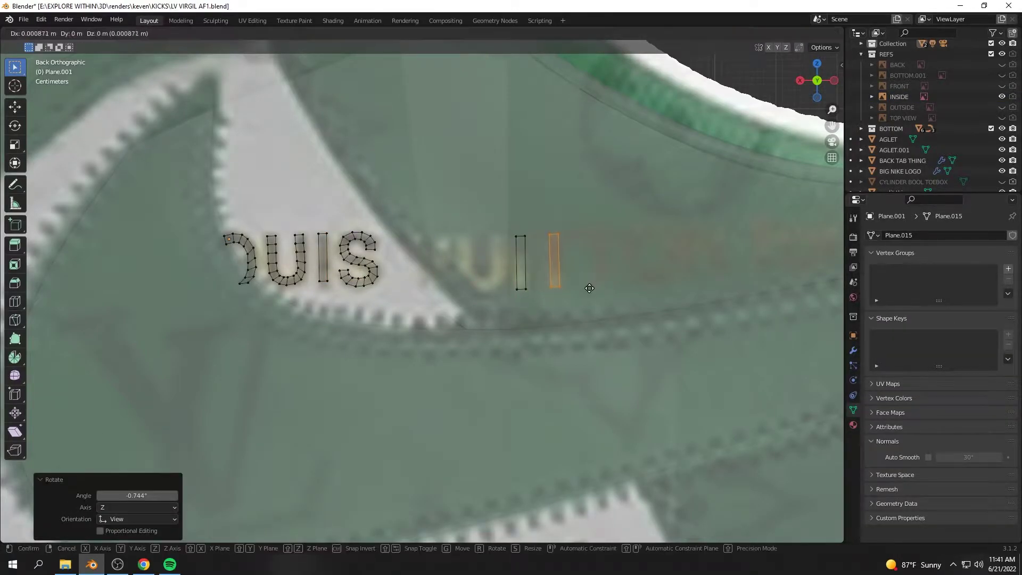
scroll(589, 290, down, 2)
scroll(999, 145, down, 3)
scroll(999, 145, up, 2)
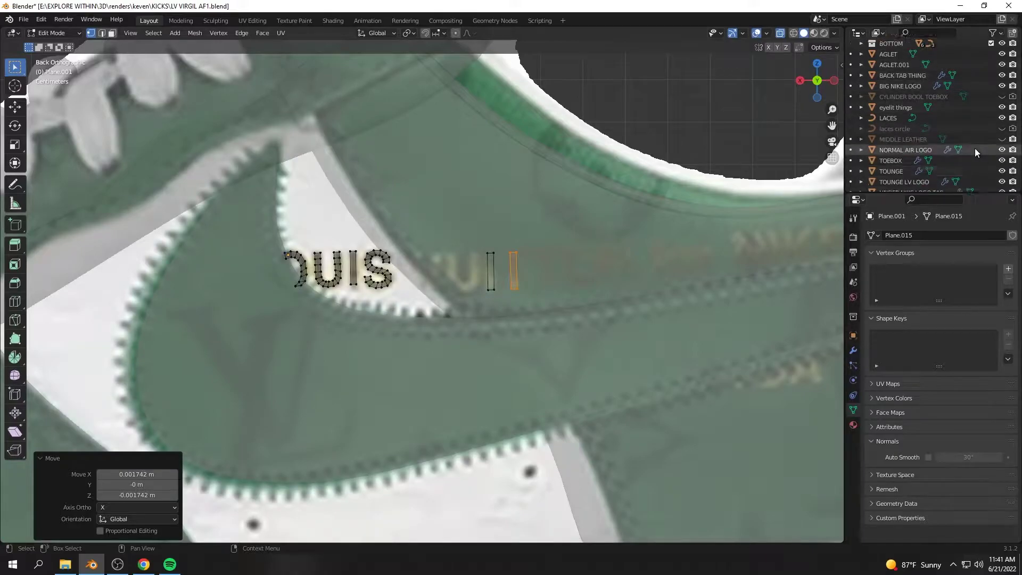
Place a copied stroke on VUITTON's U and move the next I copy into position
key(Tab)
click(650, 253)
scroll(649, 253, down, 5)
click(586, 266)
scroll(541, 273, up, 5)
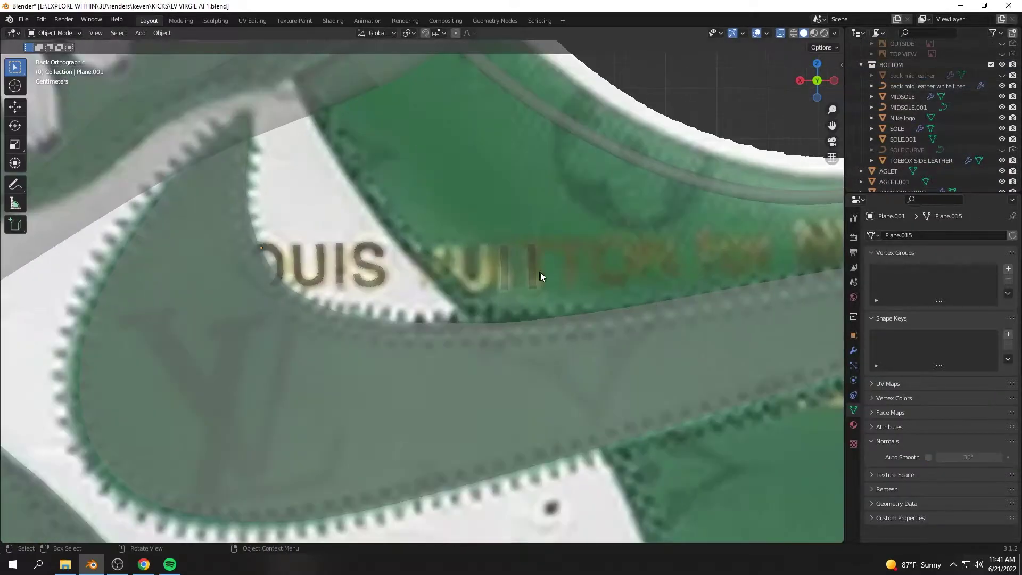
scroll(541, 273, up, 3)
key(Tab)
key(g)
click(462, 283)
click(546, 266)
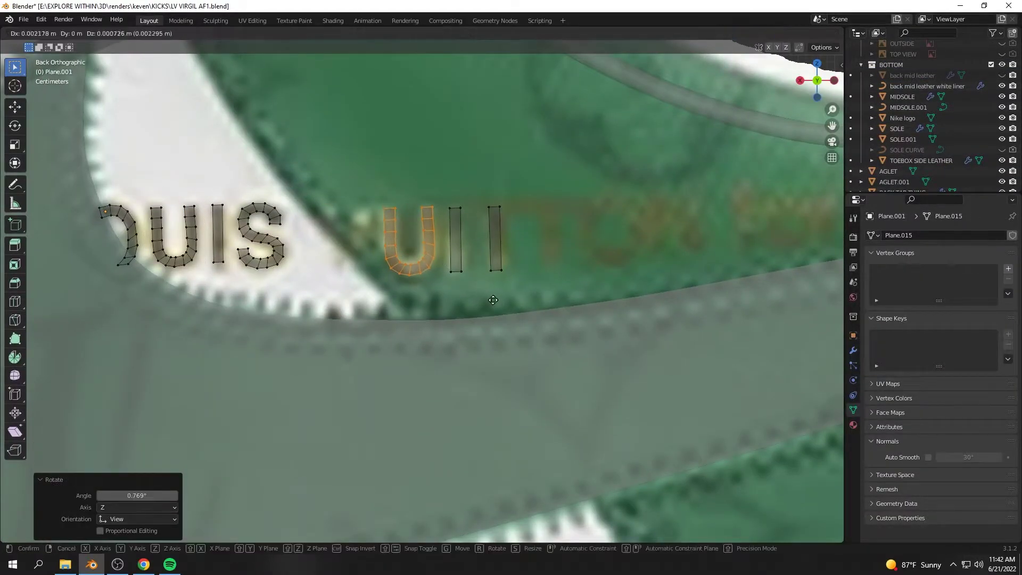
key(ctrl+l)
key(g)
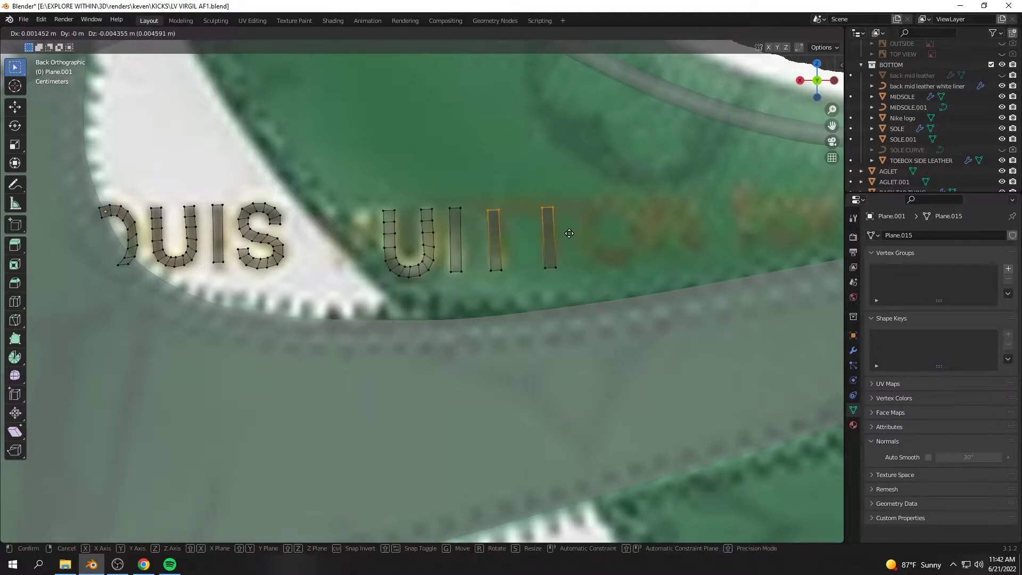
click(569, 233)
Widen a stroke's top bar to form a T, then duplicate it as the second T
click(539, 226)
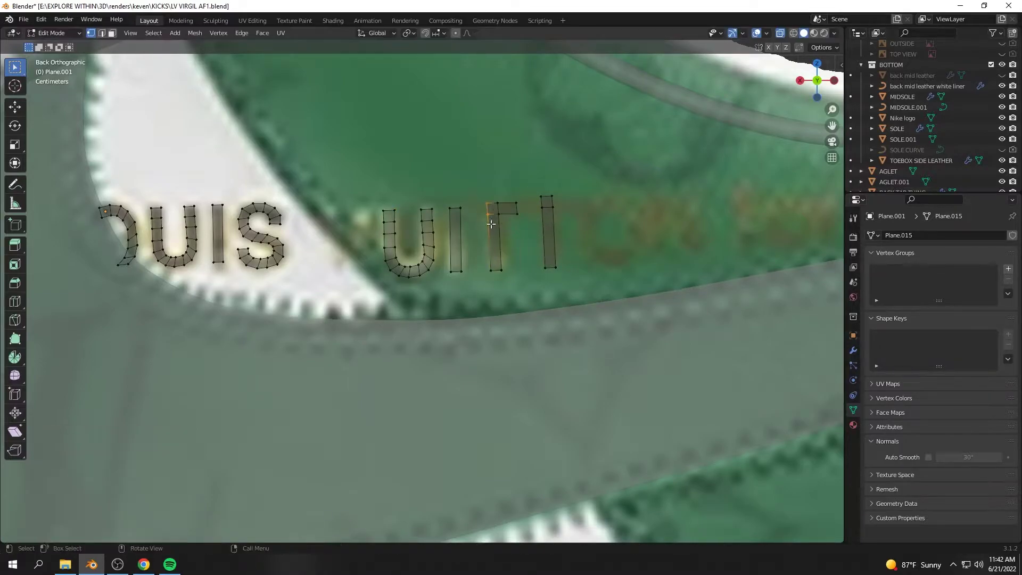
click(527, 226)
key(g)
click(535, 230)
drag(466, 197, 528, 260)
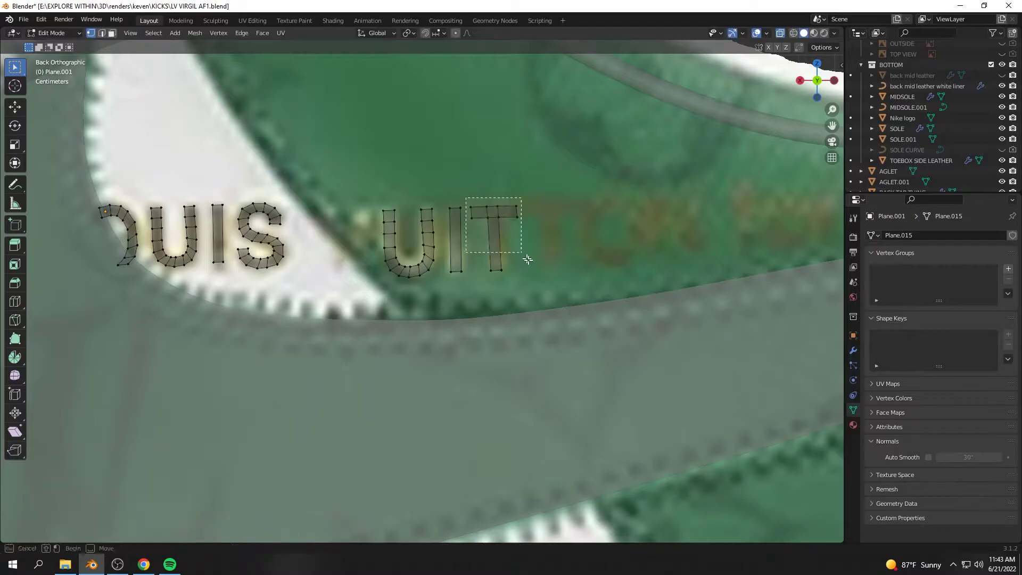
click(591, 274)
scroll(583, 282, down, 4)
scroll(571, 283, down, 5)
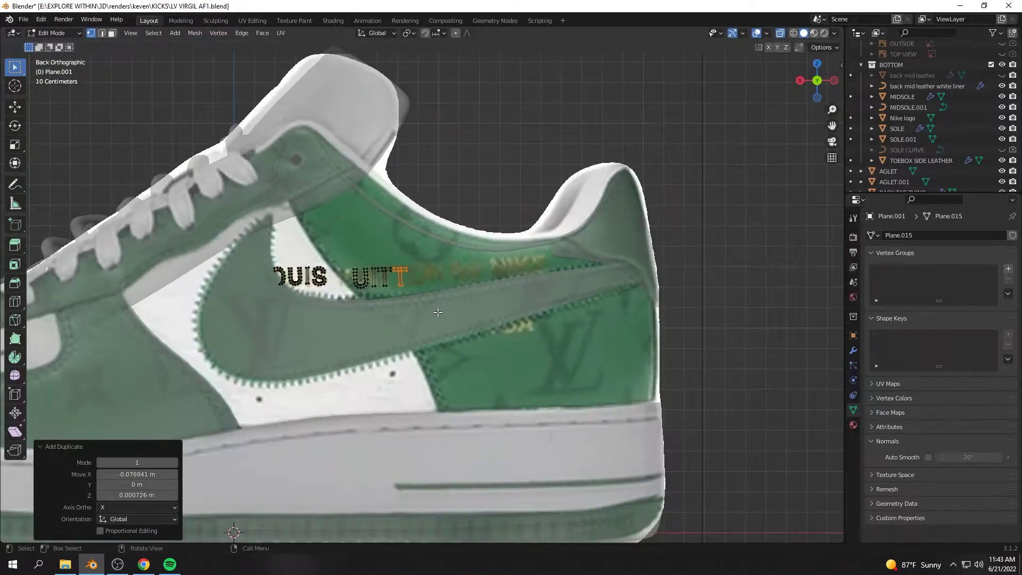
scroll(572, 283, up, 5)
middle_drag(572, 283, 597, 409)
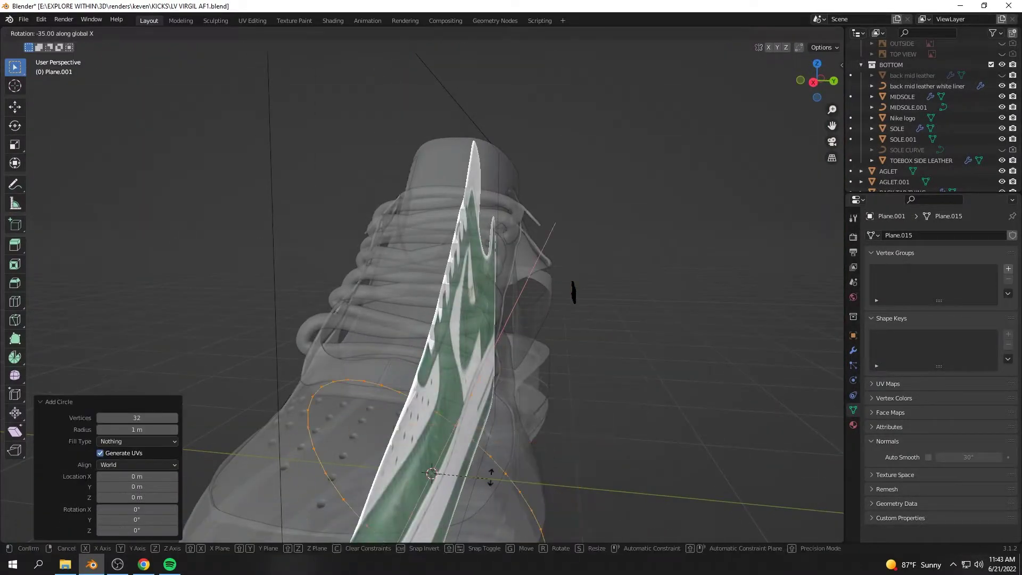
Shrink the new circle and move it up vertically to form VUITTON's O
key(KP_3)
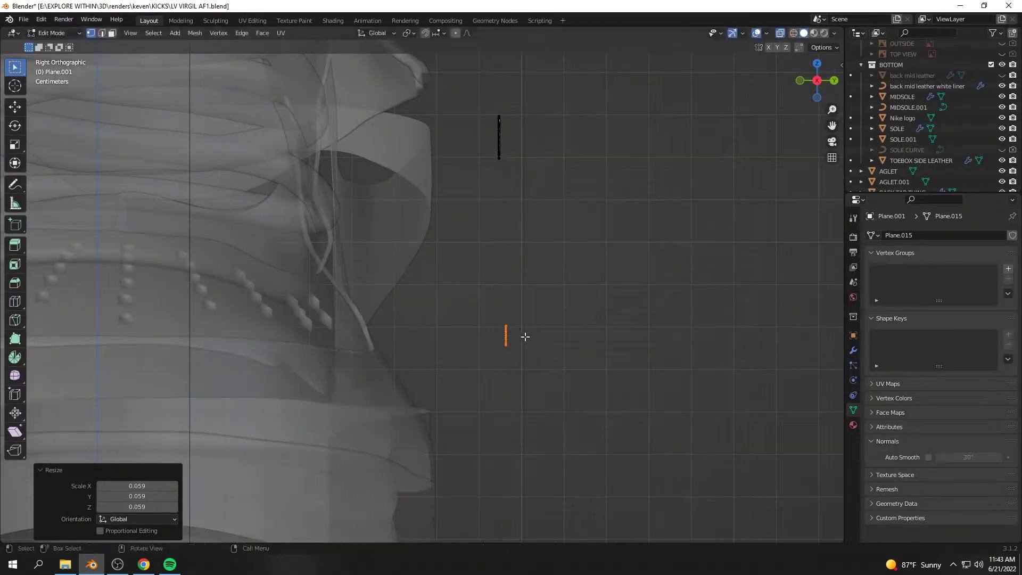
scroll(524, 336, up, 5)
key(g)
key(z)
click(398, 275)
click(128, 278)
key(ctrl+KP_1)
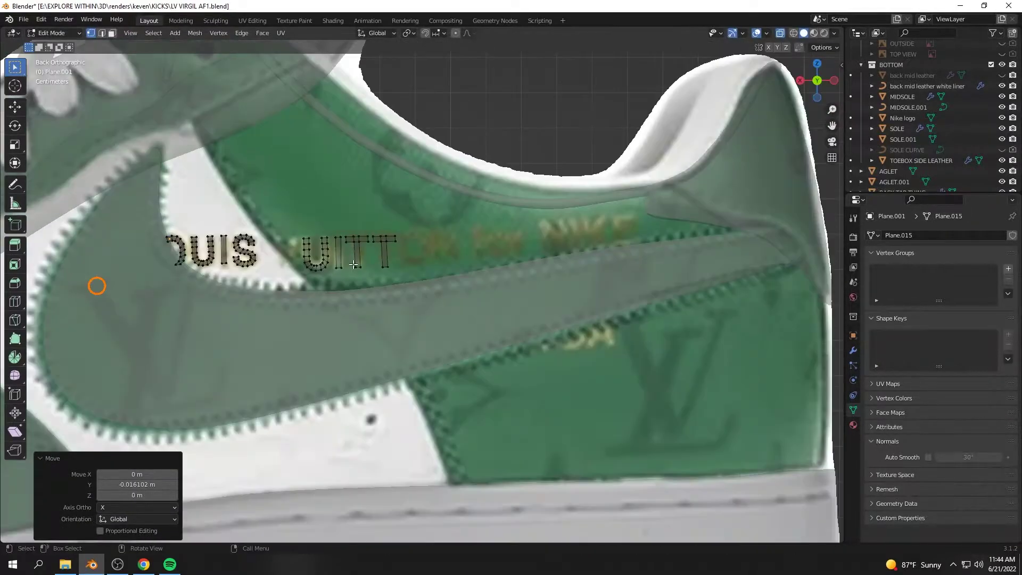
click(679, 177)
scroll(428, 233, up, 2)
key(g)
key(z)
shift+middle_drag(472, 249, 354, 258)
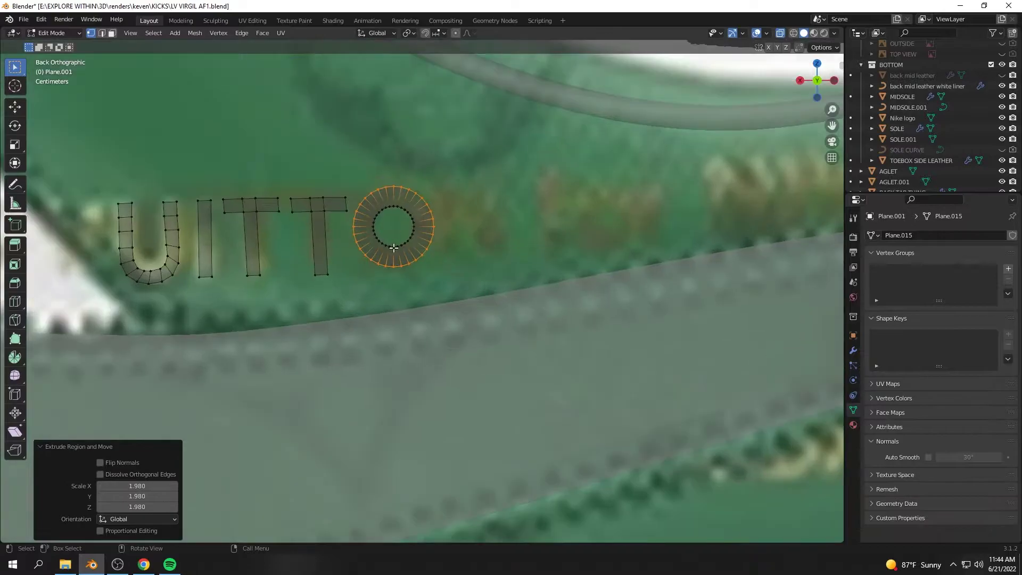
Duplicate and shrink the ring for the 'o' of 'for', then rotate a stroke for the 'r'
key(shift+d)
click(460, 237)
key(s)
click(576, 265)
scroll(340, 286, down, 2)
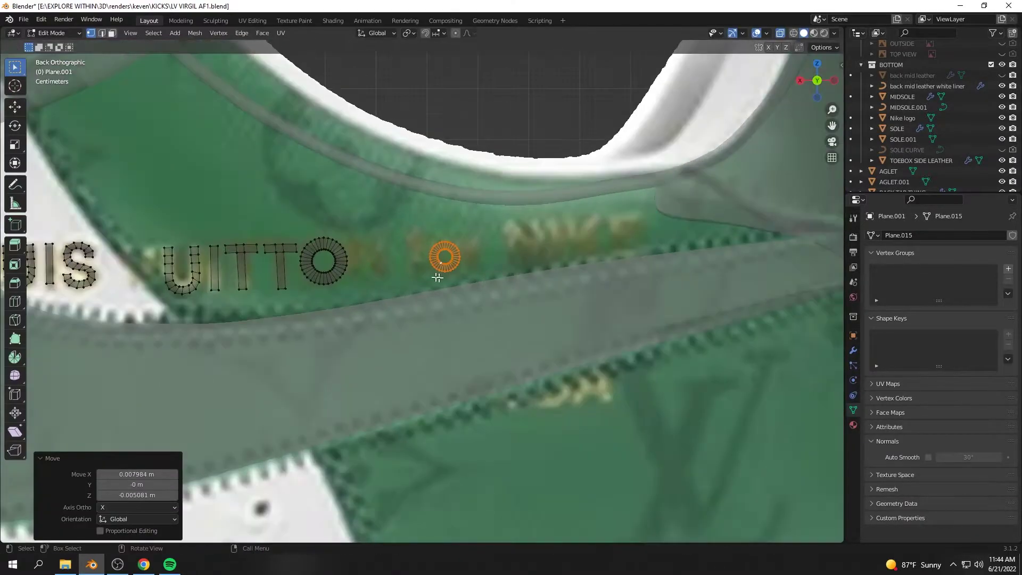
click(340, 286)
click(572, 245)
scroll(571, 244, up, 2)
key(r)
click(528, 268)
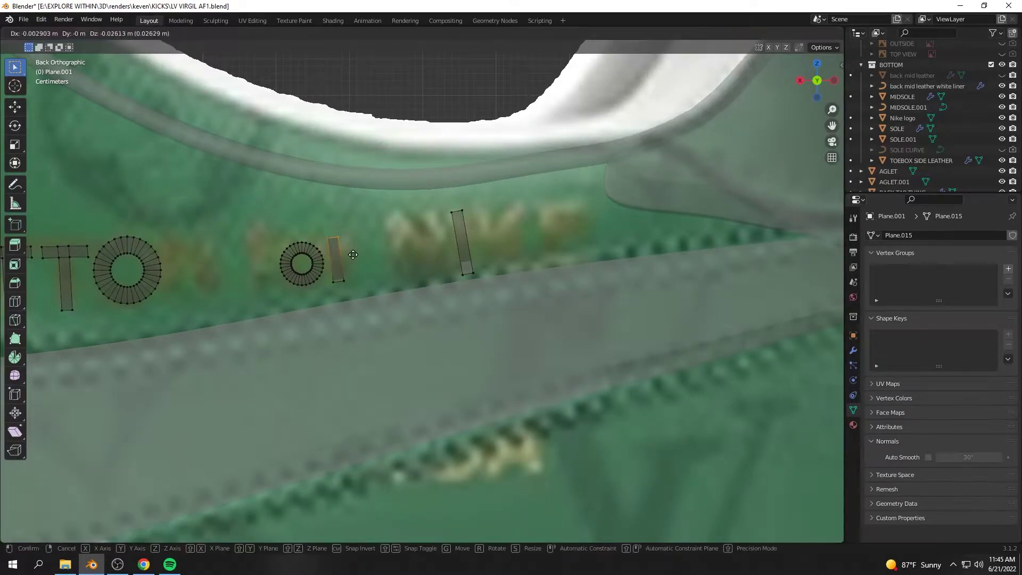
click(353, 254)
Move and slightly tilt an upright strip to form the stem of the 'f'
click(331, 241)
key(g)
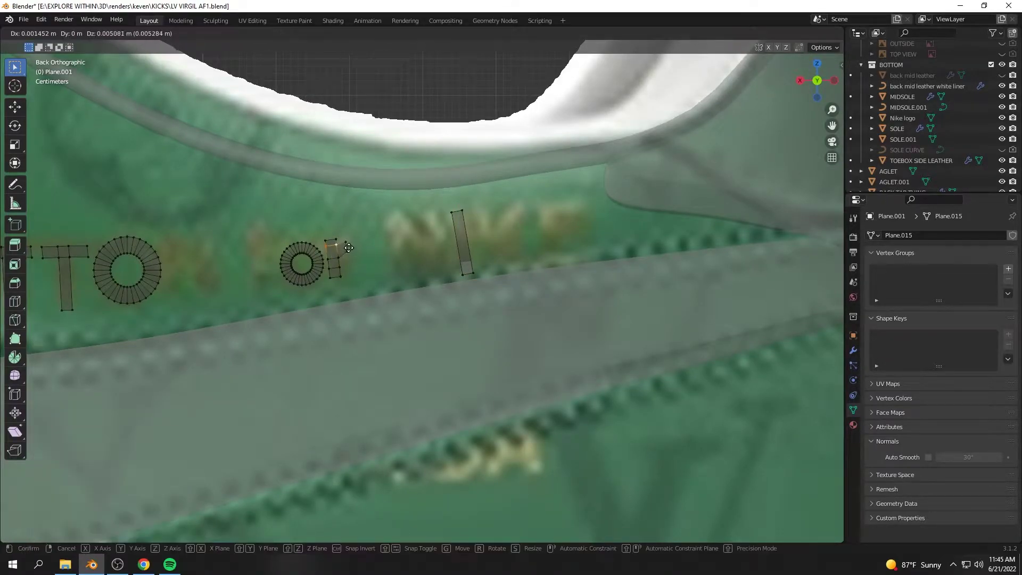
scroll(399, 285, down, 1)
scroll(399, 284, down, 3)
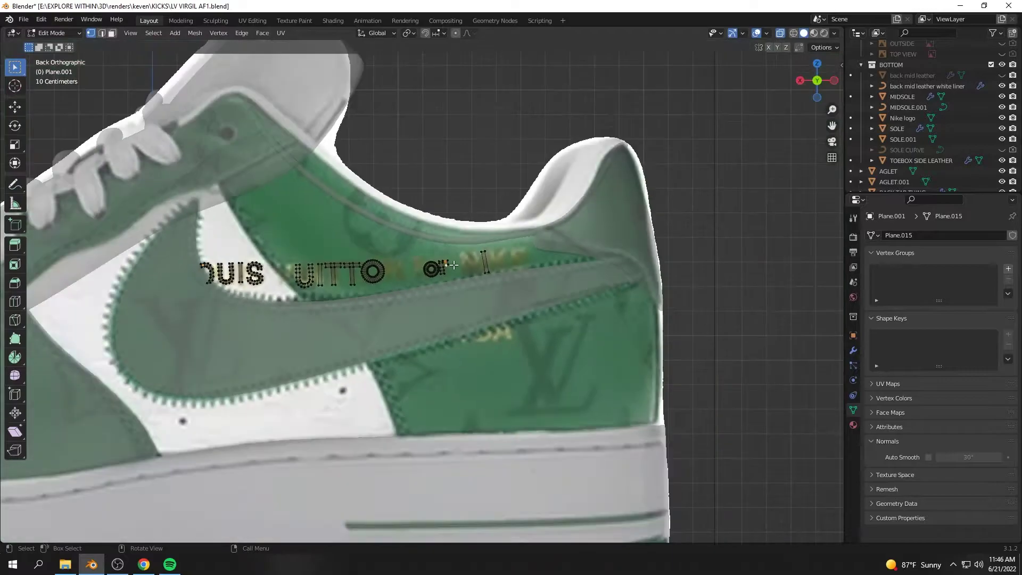
scroll(465, 267, up, 3)
scroll(464, 267, up, 1)
key(r)
click(519, 233)
key(g)
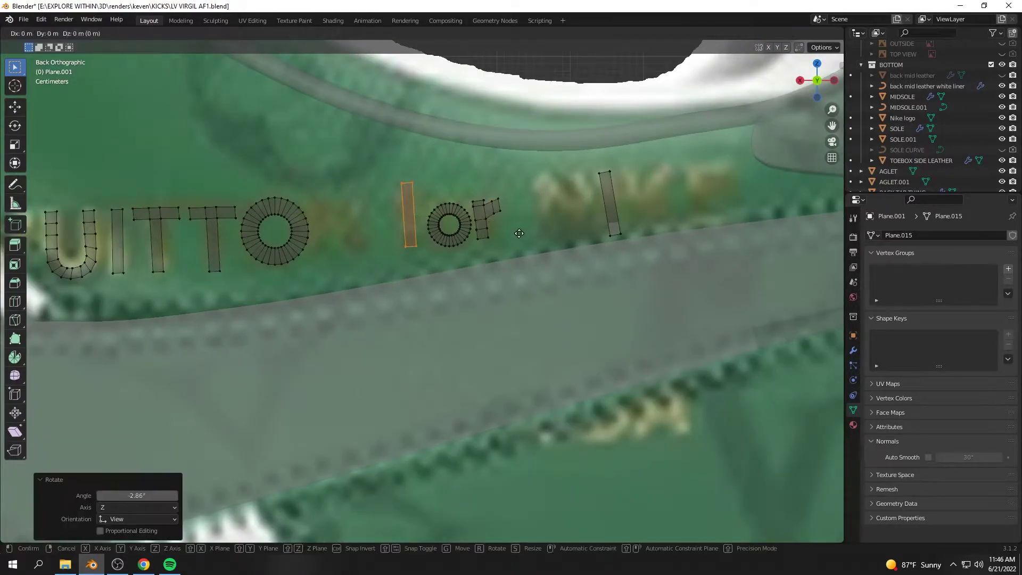
click(515, 235)
click(411, 192)
scroll(409, 240, down, 1)
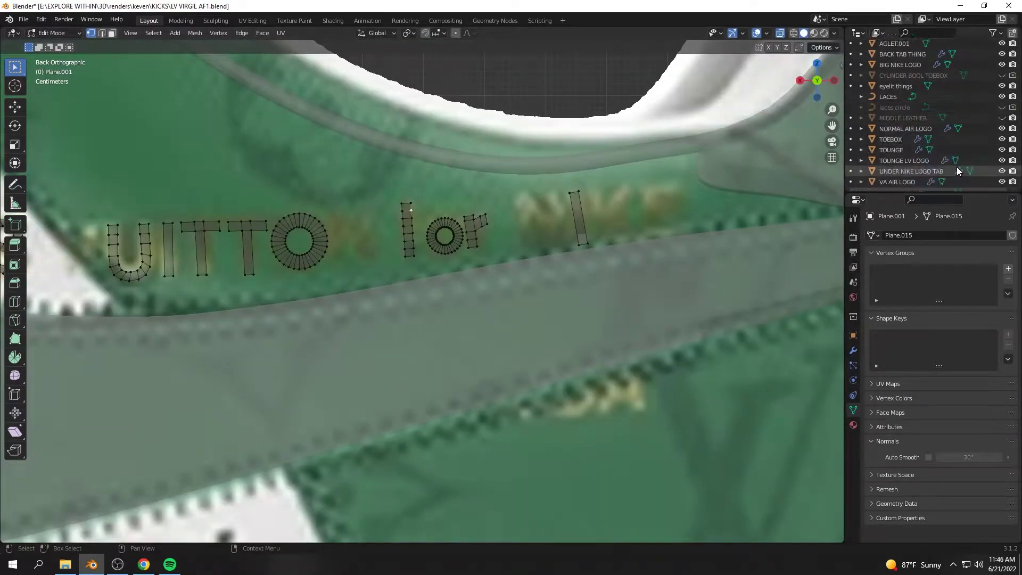
scroll(858, 144, up, 4)
From the rear view, rotate the f's top segments into a curved hook
middle_drag(582, 243, 450, 258)
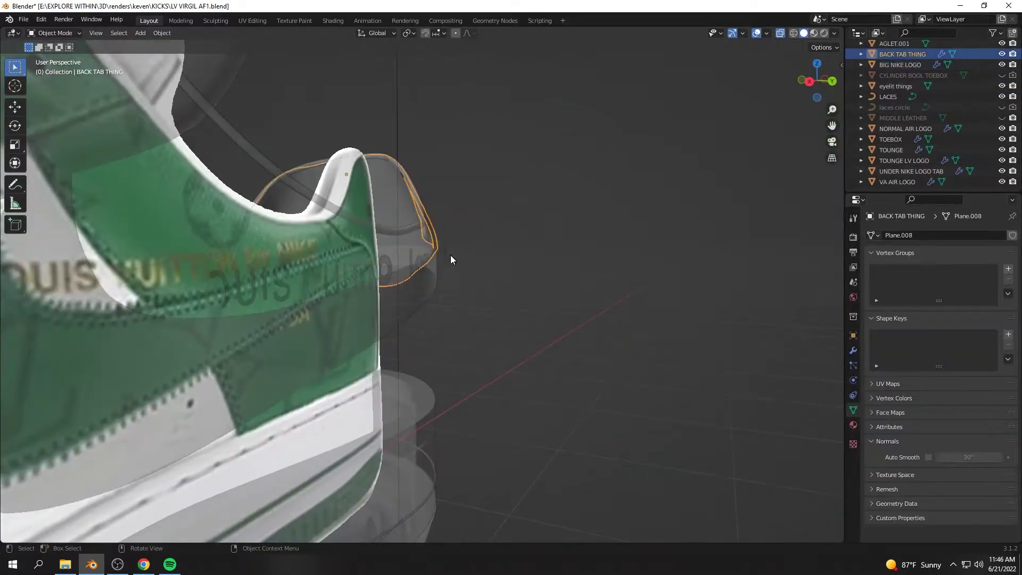
middle_drag(642, 247, 1002, 92)
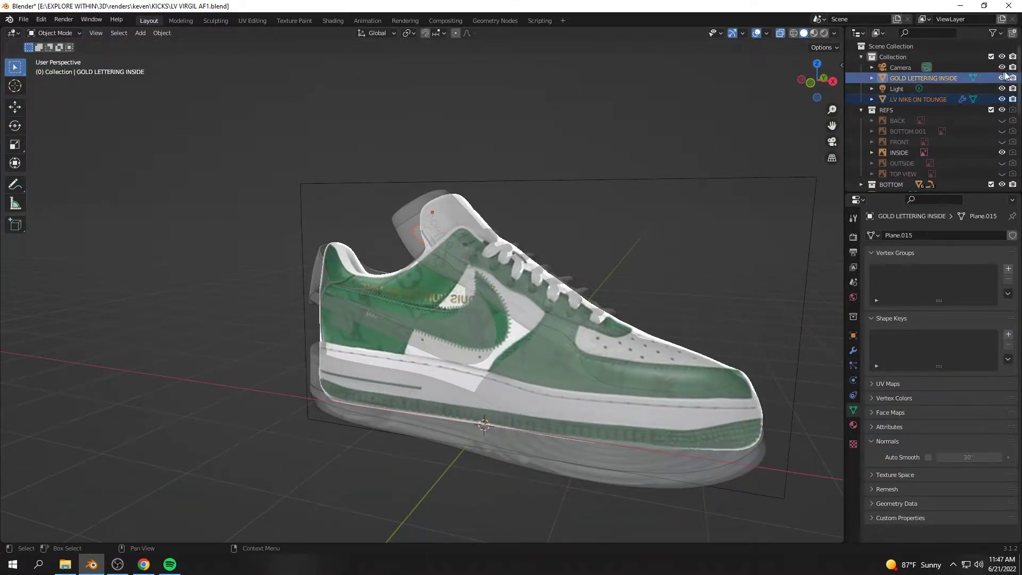
key(KP_Decimal)
key(KP_Decimal)
key(Tab)
key(ctrl+KP_1)
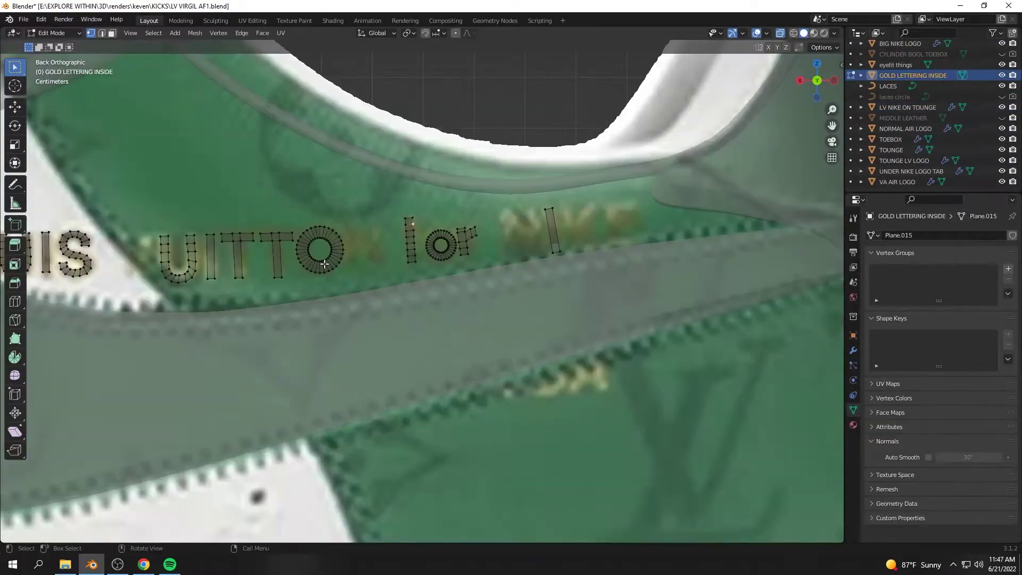
click(362, 271)
scroll(362, 271, up, 2)
click(424, 200)
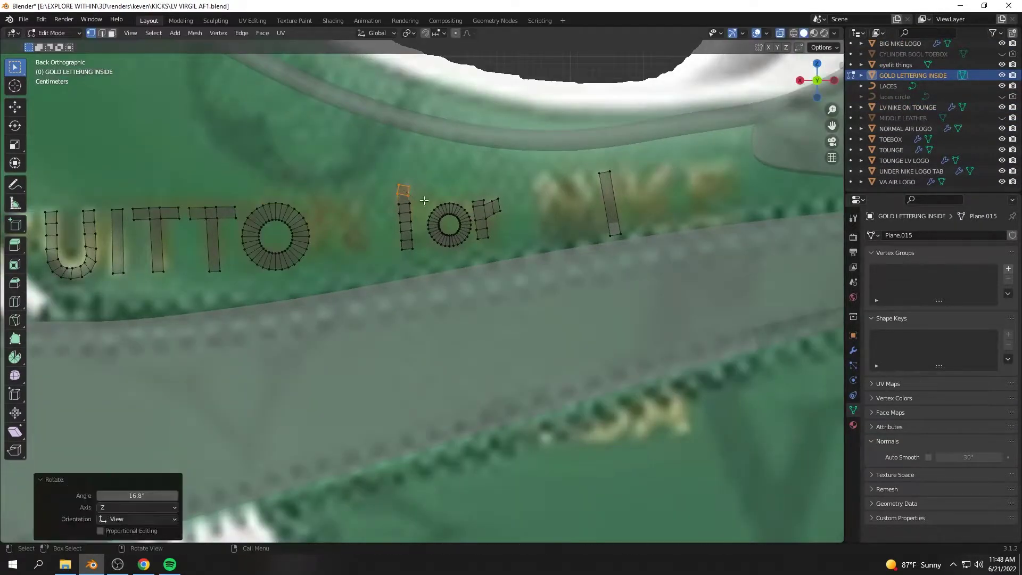
click(434, 242)
key(r)
key(r)
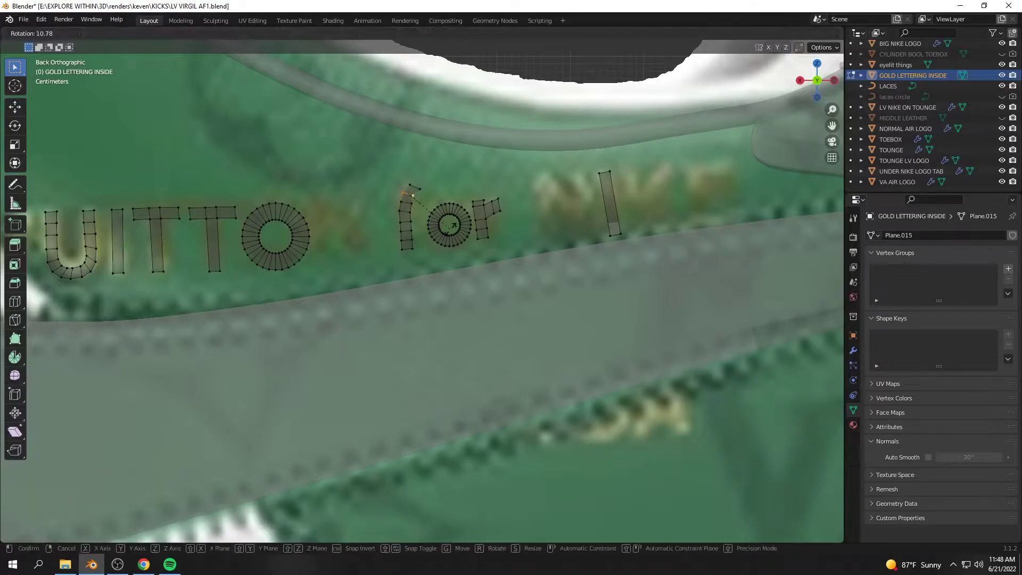
click(458, 220)
click(411, 190)
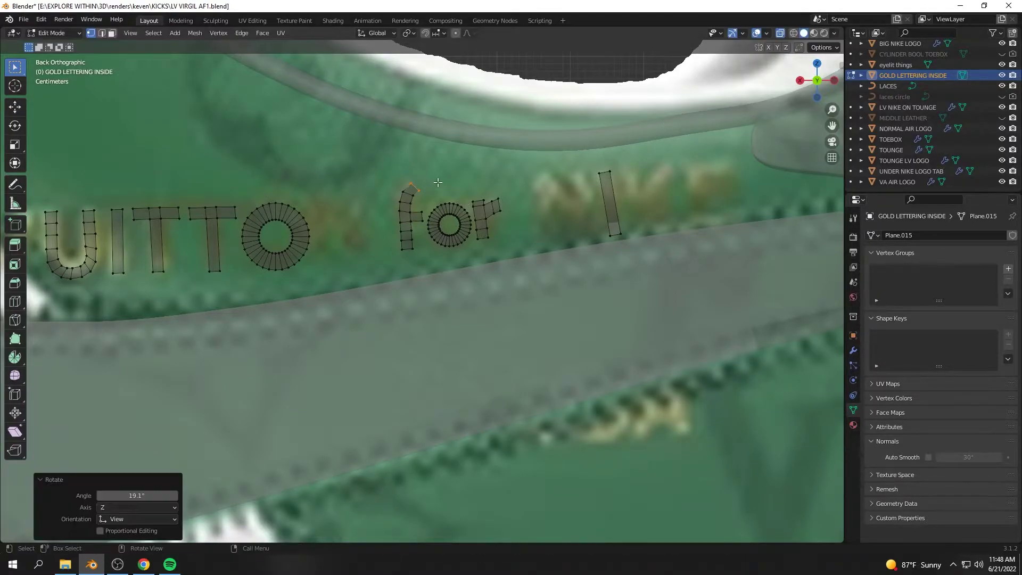
key(r)
key(Escape)
Leave Edit Mode and orbit to compare the lettering with the reference text
scroll(468, 235, down, 5)
scroll(468, 235, down, 3)
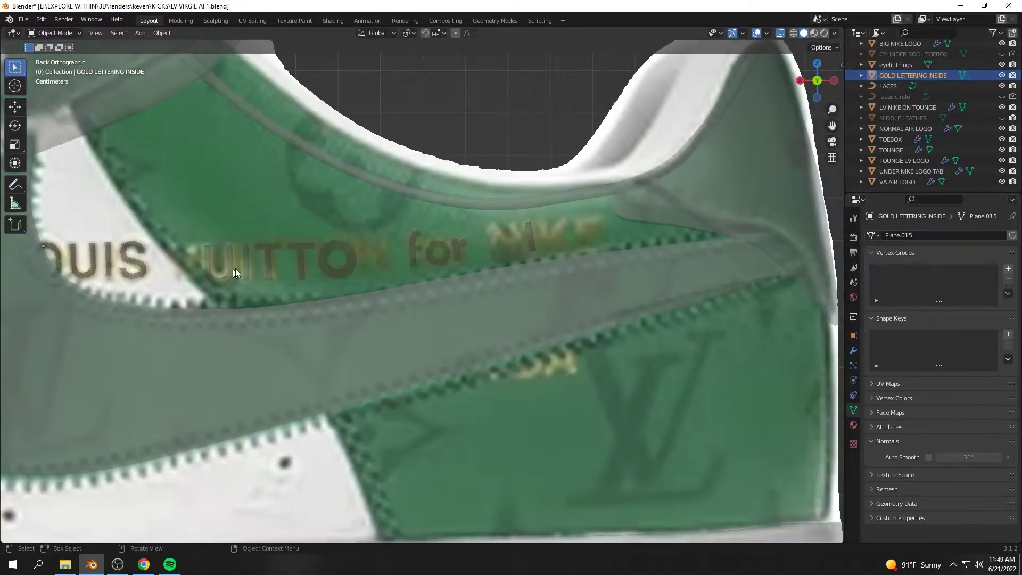
key(Tab)
mouse_move(468, 235)
middle_down()
mouse_move(545, 282)
mouse_move(509, 237)
middle_up()
key(Tab)
key(ctrl+KP_1)
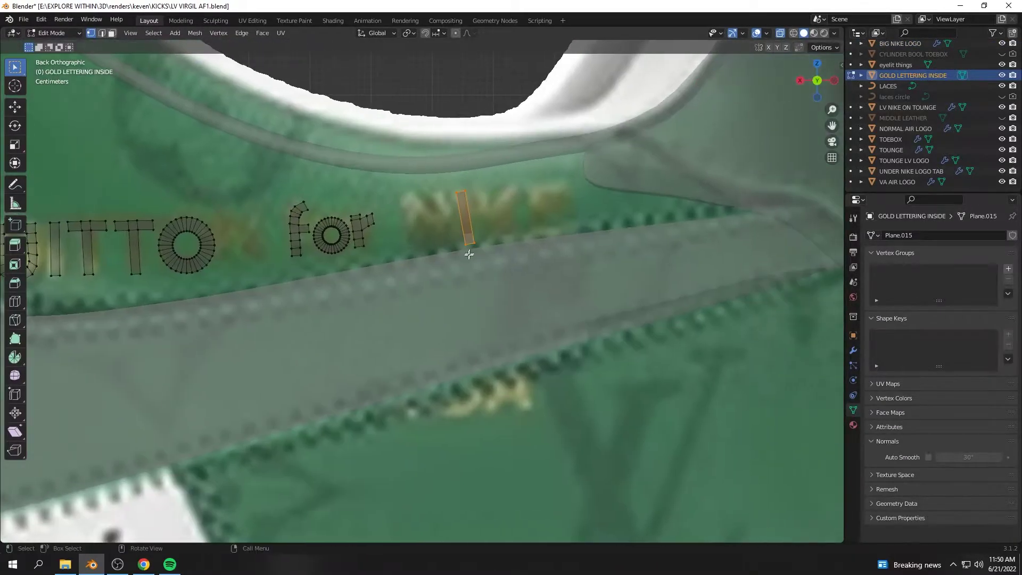
Place copied strips for the N's strokes and extrude the K's arm
click(470, 240)
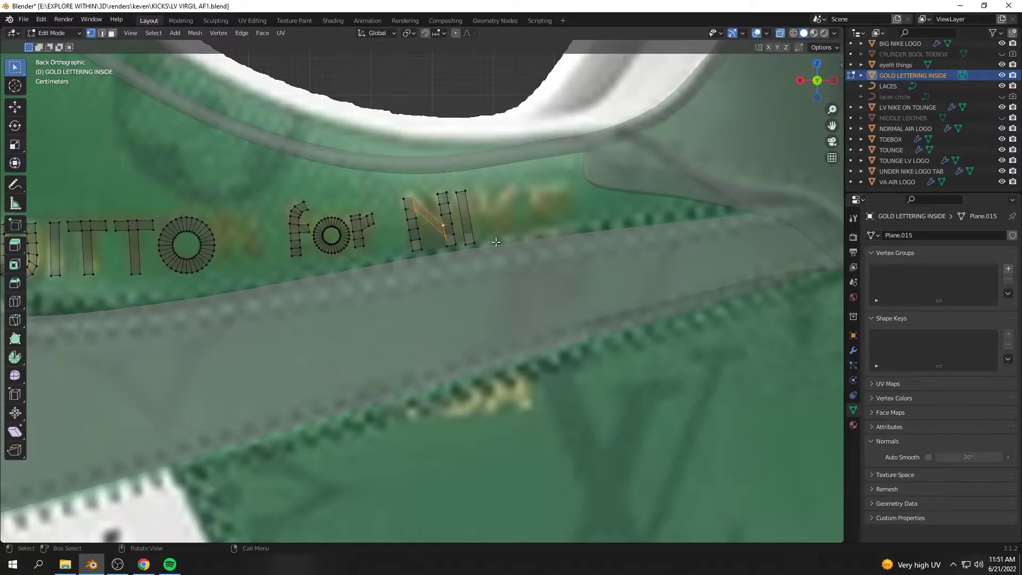
scroll(470, 217, up, 4)
key(g)
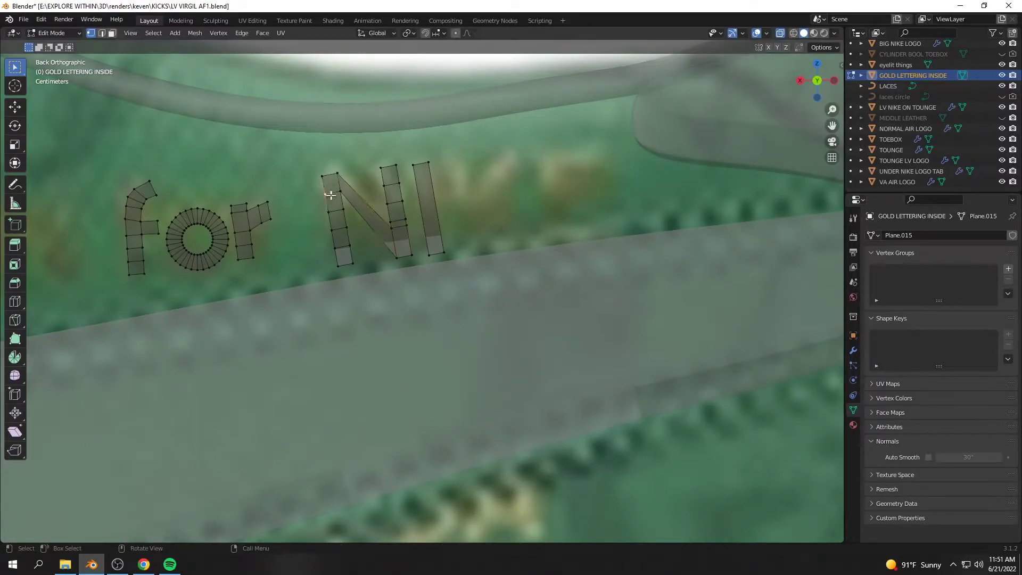
scroll(412, 256, down, 2)
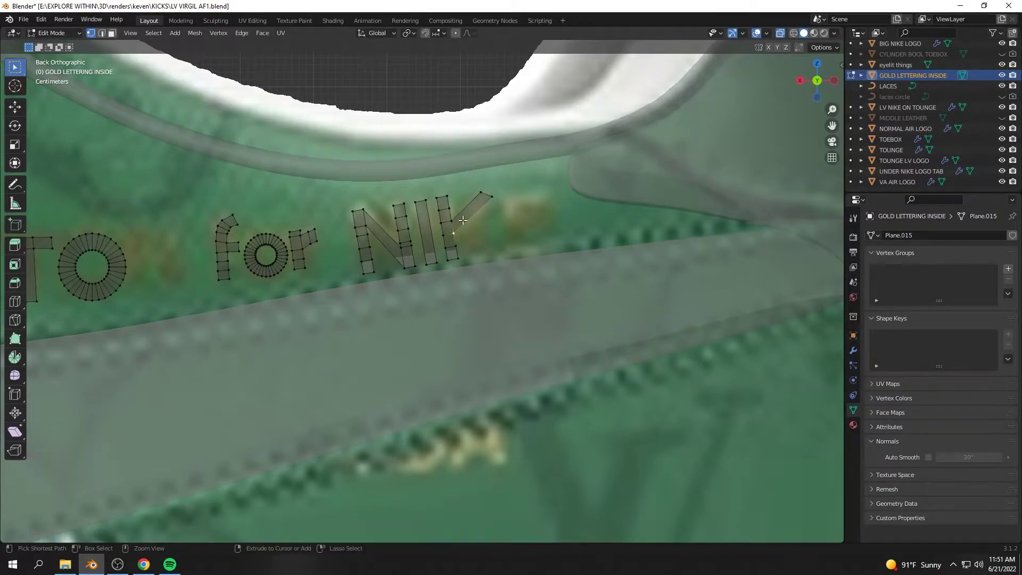
click(480, 241)
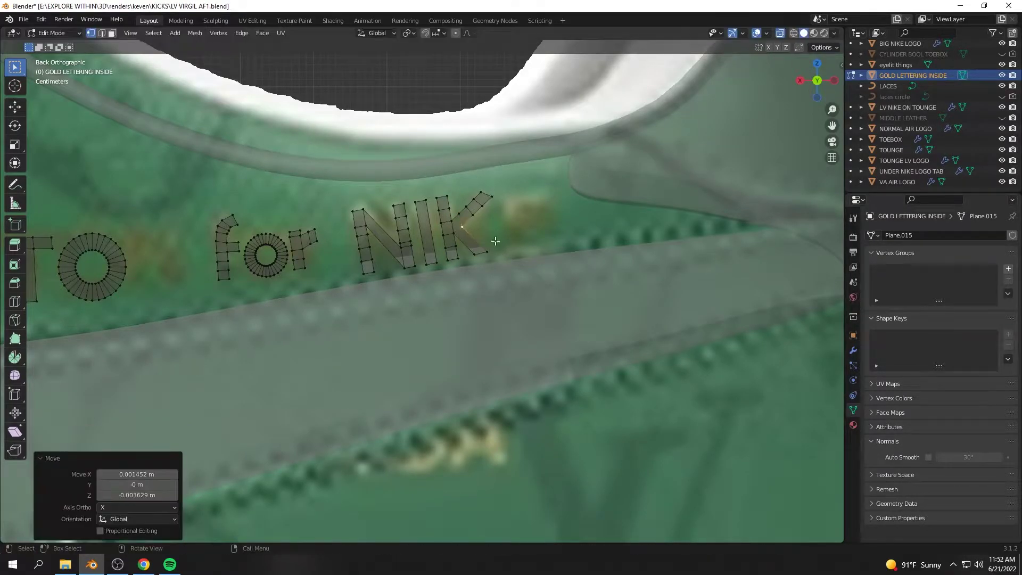
scroll(490, 200, down, 2)
scroll(504, 219, up, 4)
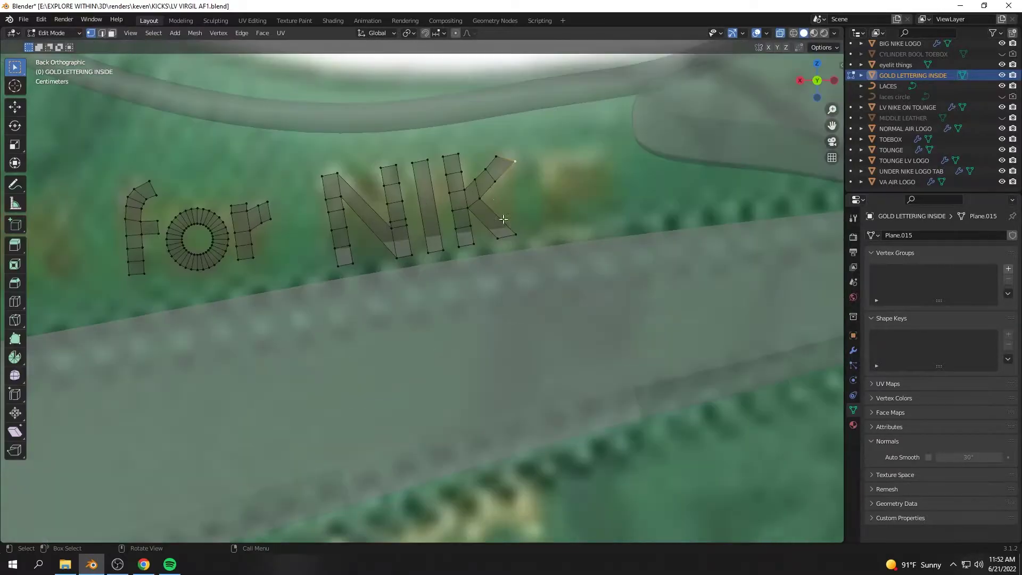
scroll(486, 278, down, 3)
scroll(486, 279, up, 4)
Copy the I strip as the E's upright, loop-cut it and extrude the E's arms
click(441, 276)
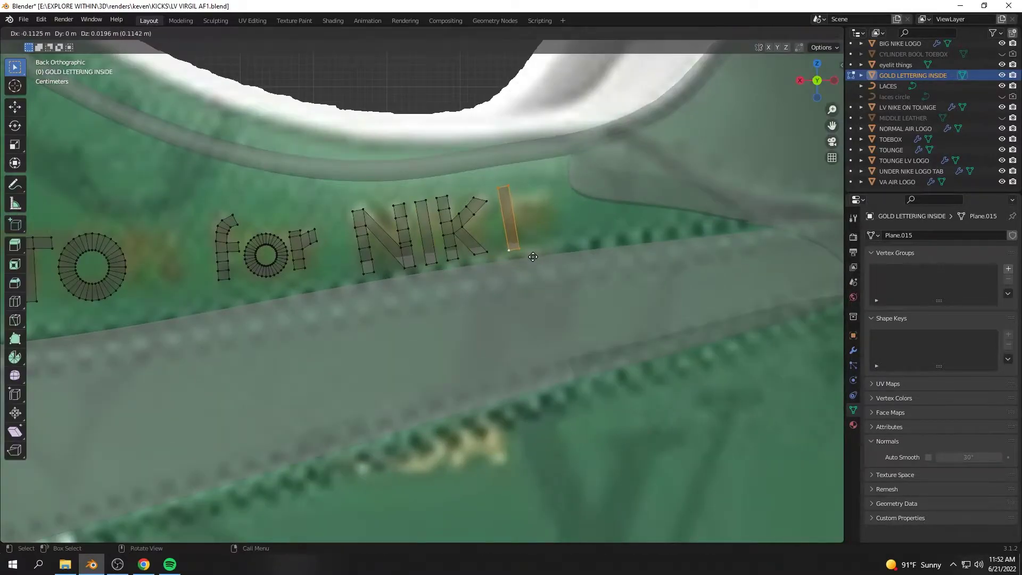
click(533, 257)
key(ctrl+r)
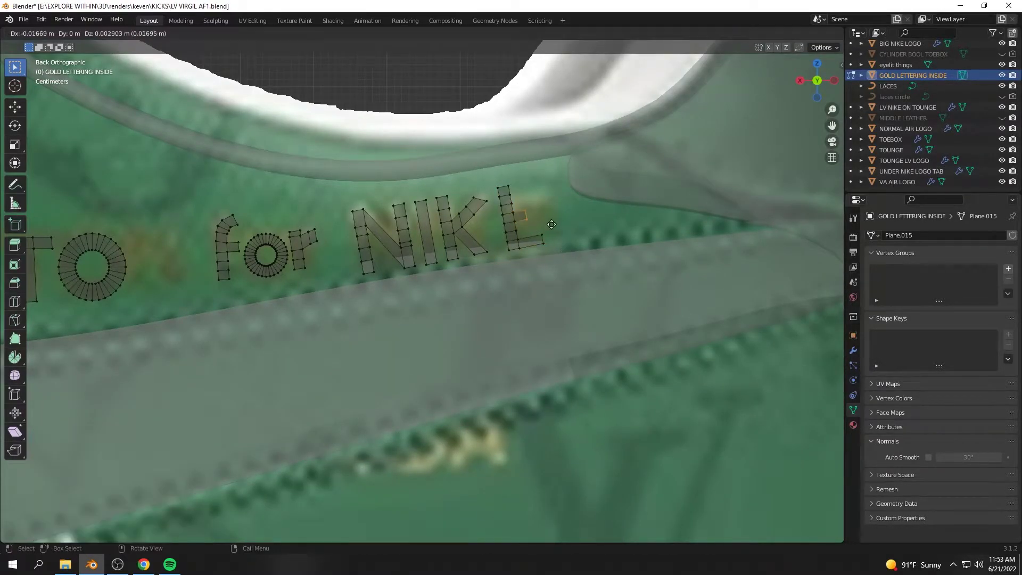
scroll(572, 196, down, 4)
scroll(541, 200, up, 4)
key(e)
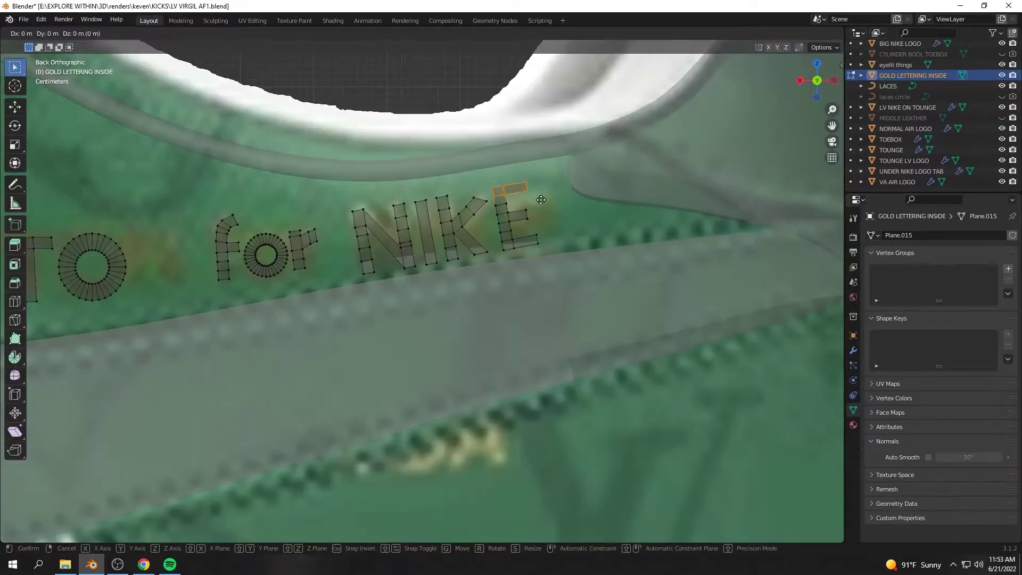
scroll(544, 265, down, 4)
key(Tab)
scroll(406, 186, up, 4)
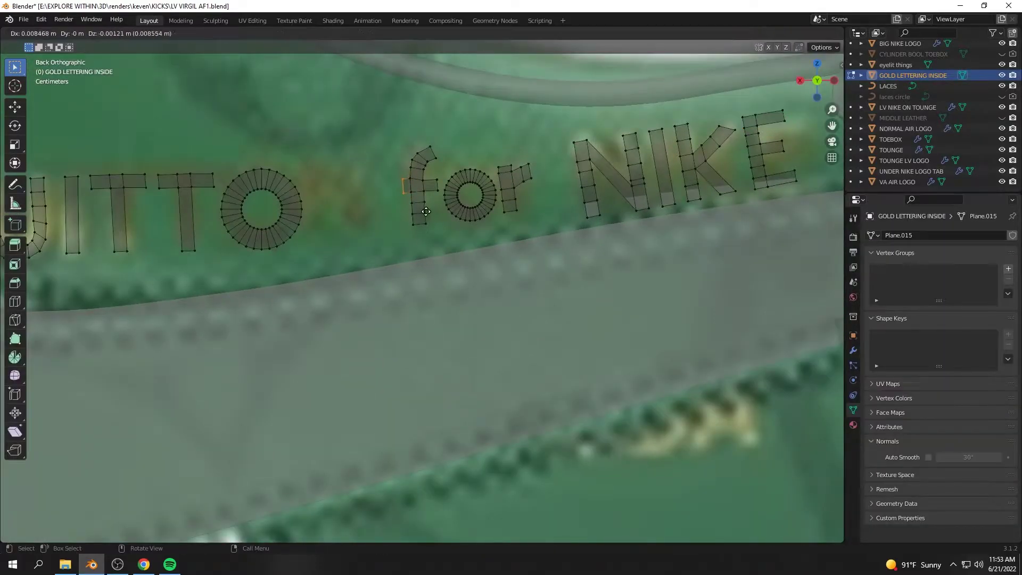
click(428, 192)
key(Tab)
scroll(510, 273, down, 4)
scroll(429, 257, down, 3)
Hide the lettering to check the reference, then place a copied N after UITTO
scroll(624, 243, down, 3)
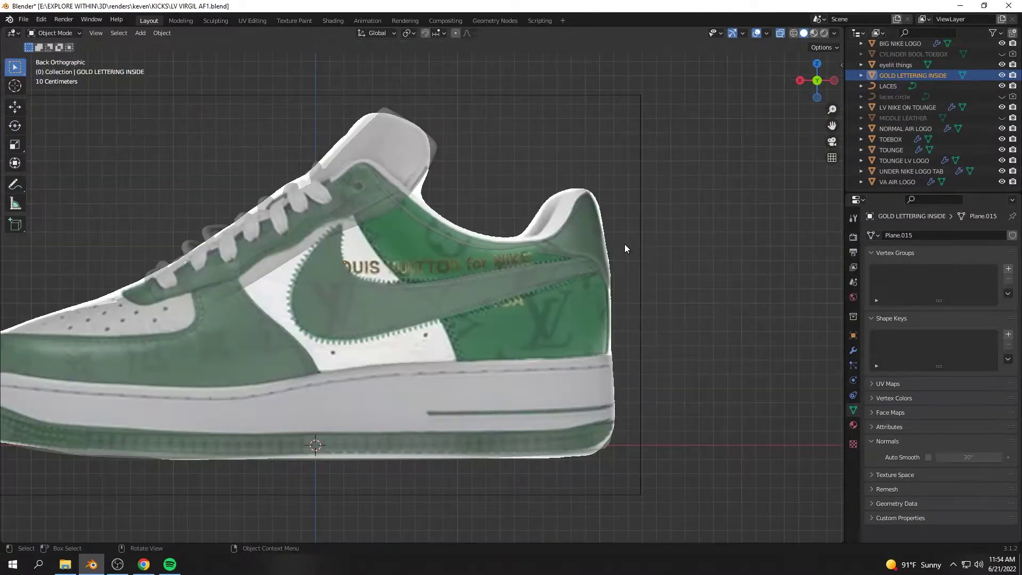
click(1001, 76)
scroll(510, 204, up, 4)
key(Tab)
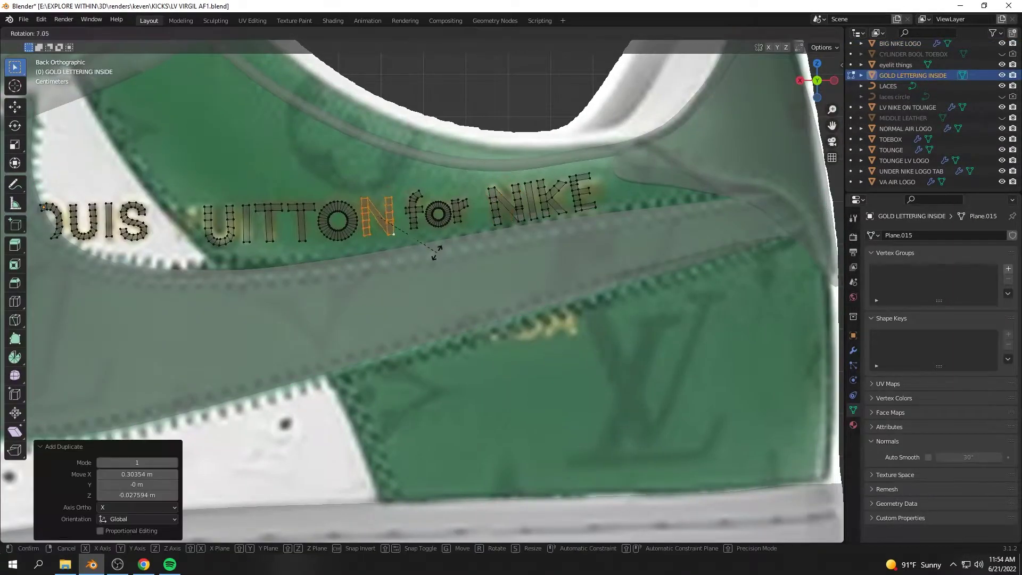
click(472, 260)
scroll(472, 260, down, 4)
scroll(373, 189, up, 4)
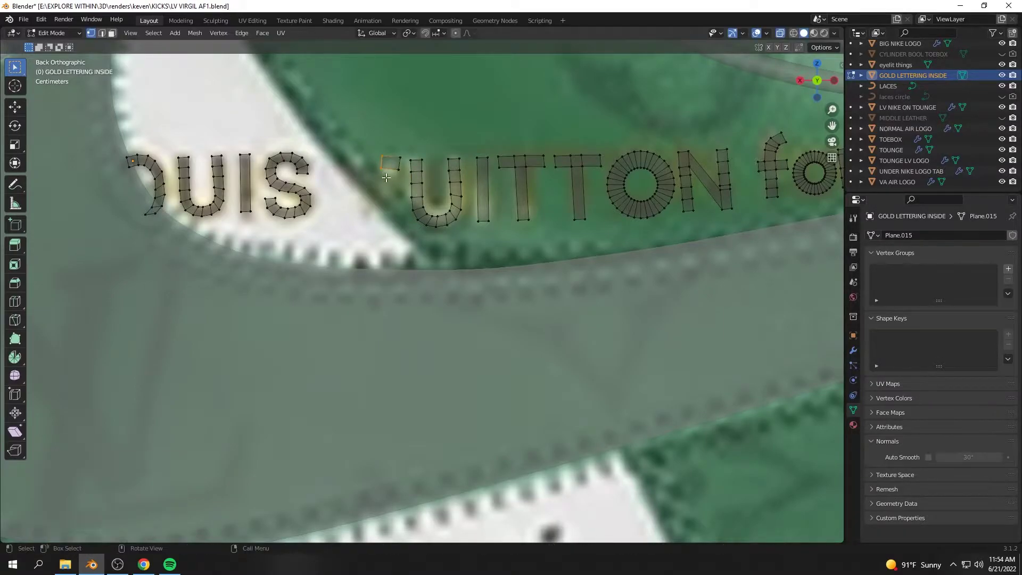
Shrink and move the small stroke, then duplicate it and join both strokes into a V
drag(363, 134, 393, 184)
key(s)
click(418, 196)
key(g)
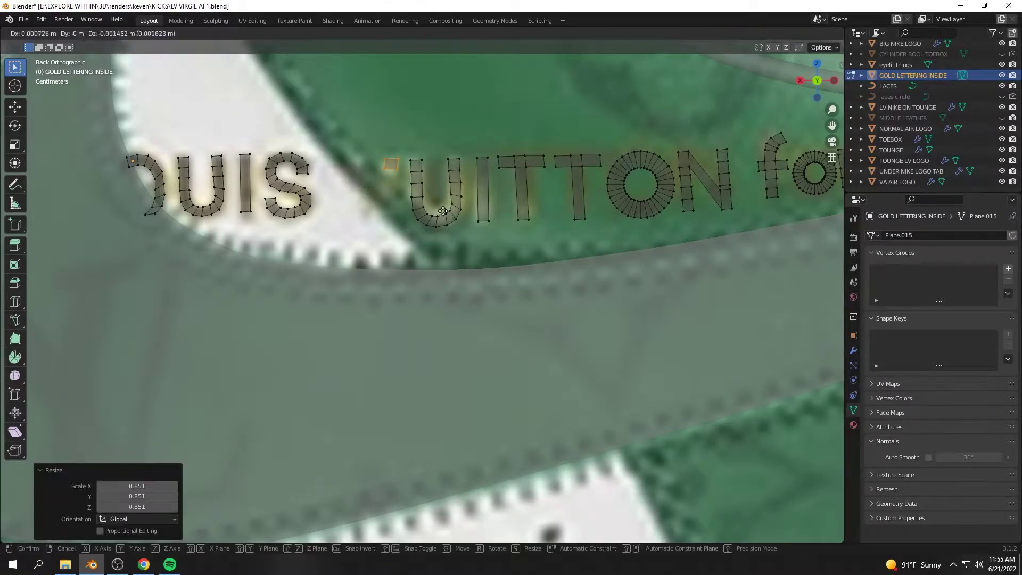
click(431, 198)
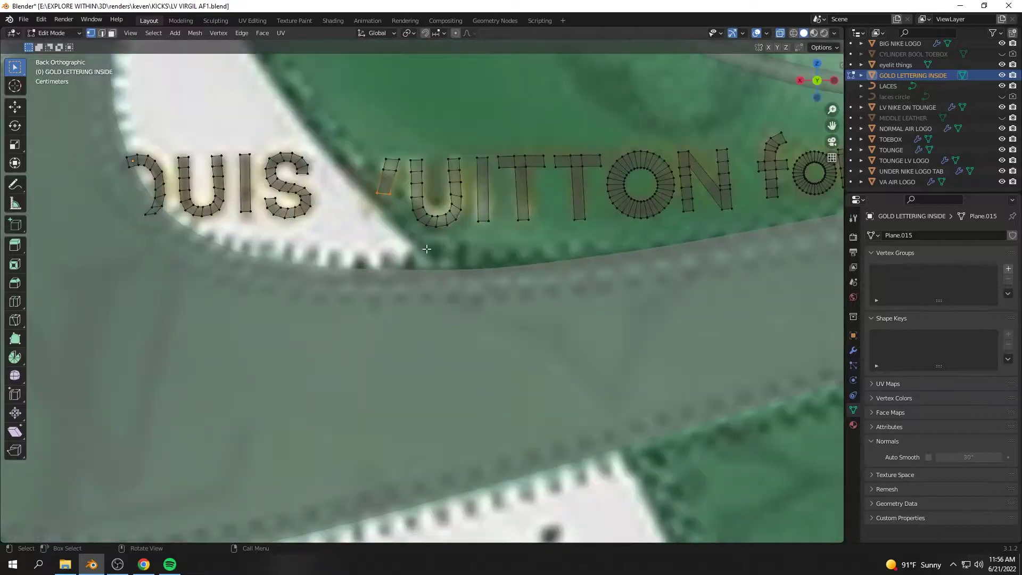
click(378, 180)
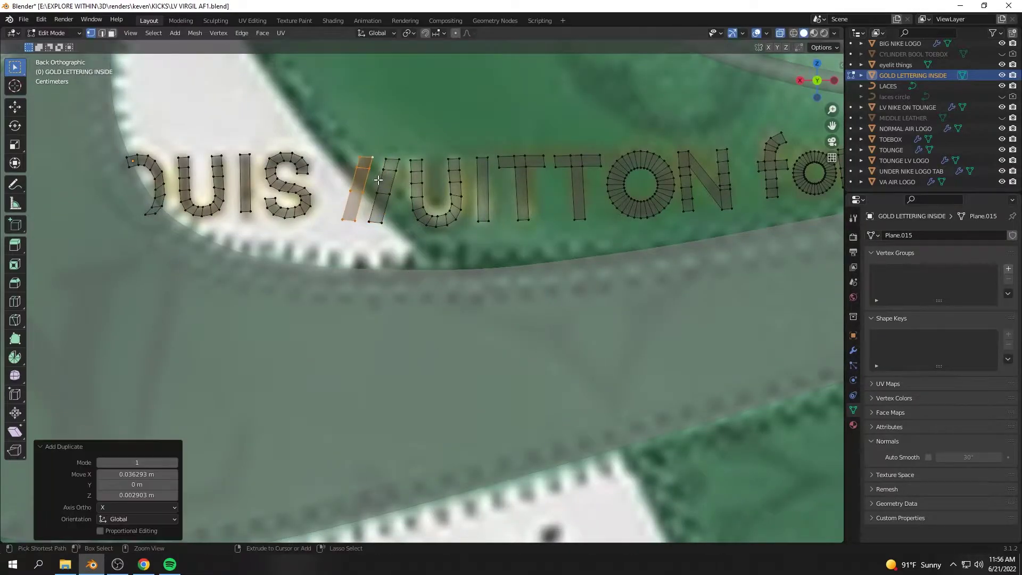
click(404, 222)
scroll(394, 213, up, 2)
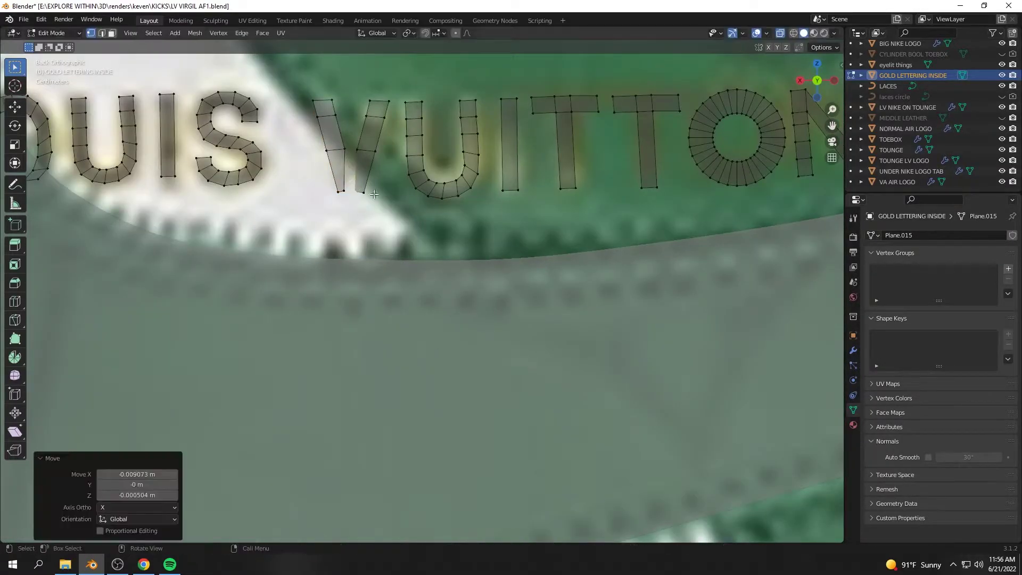
click(354, 169)
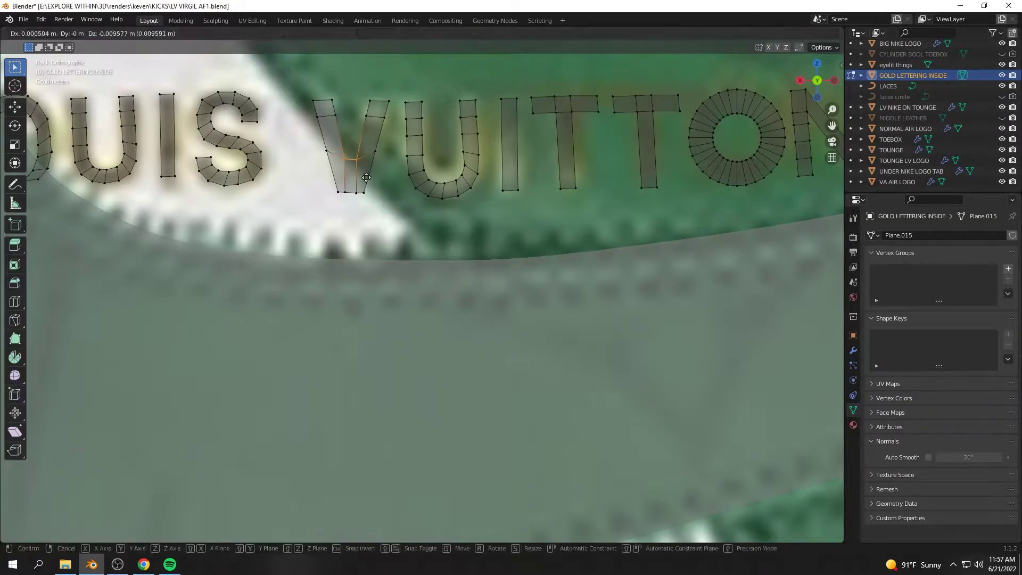
click(366, 177)
middle_drag(372, 205, 159, 37)
Unhide the MIDDLE LEATHER piece and apply the lettering's scale
key(Tab)
scroll(331, 151, down, 5)
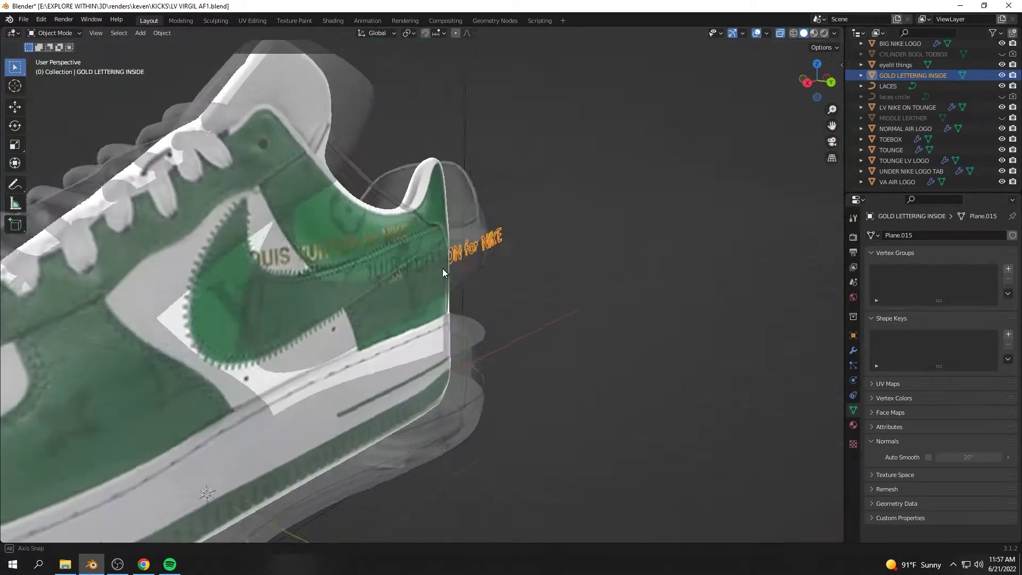
click(816, 81)
scroll(956, 154, up, 3)
click(1001, 152)
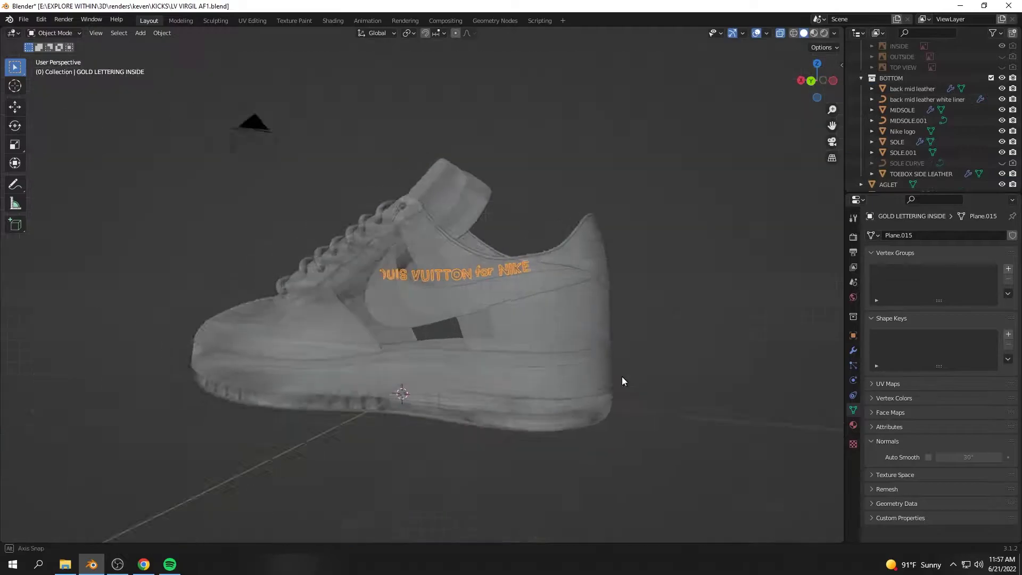
middle_drag(620, 381, 586, 346)
scroll(981, 164, up, 1)
scroll(387, 363, up, 5)
middle_drag(387, 362, 433, 272)
key(ctrl+a)
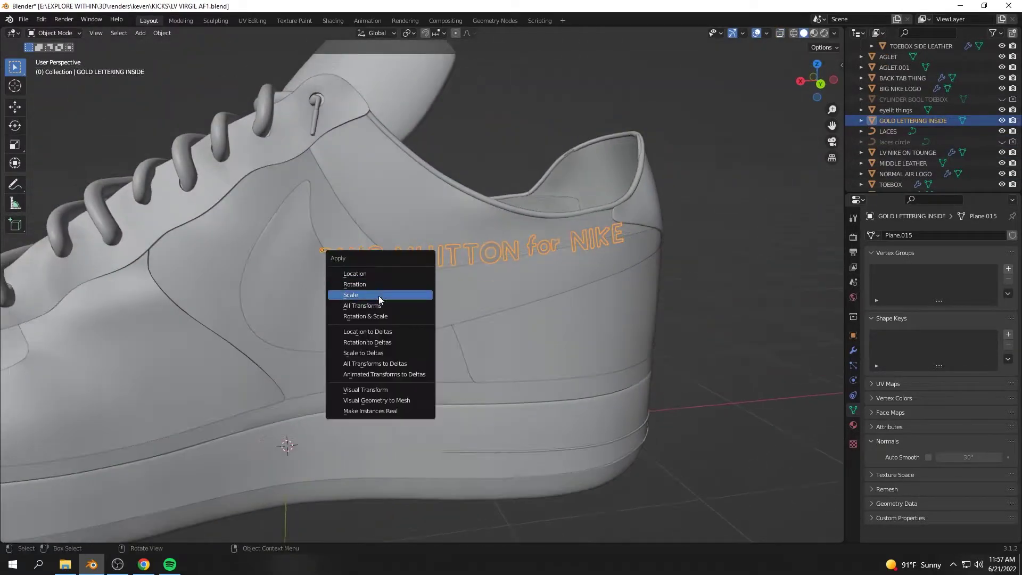
click(378, 296)
Remove the lettering's old Shrinkwrap, then reposition it and rotate it about Z on the heel
click(853, 351)
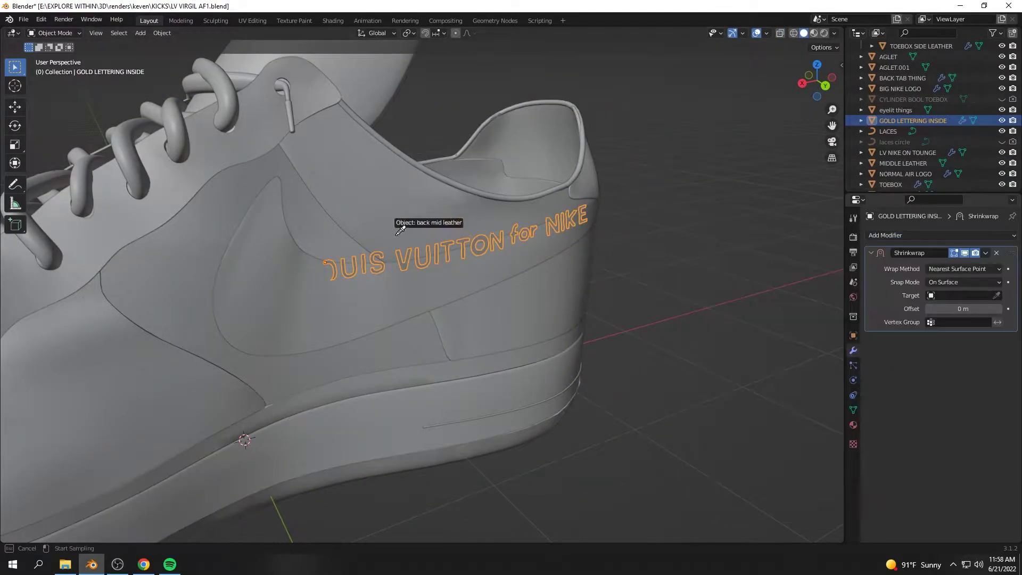
middle_drag(479, 266, 589, 222)
click(1009, 235)
key(g)
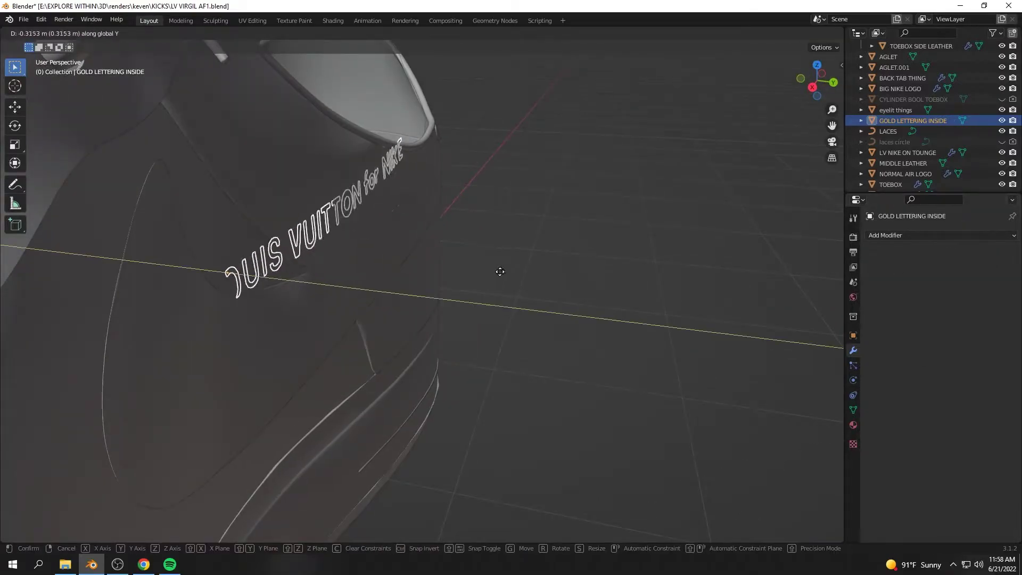
click(500, 272)
mouse_move(440, 270)
middle_down()
mouse_move(484, 342)
mouse_move(511, 193)
mouse_move(520, 314)
mouse_move(684, 290)
middle_up()
key(r)
key(z)
click(509, 341)
Adjust the E's position in the lettering mesh, viewed straight from behind
key(Tab)
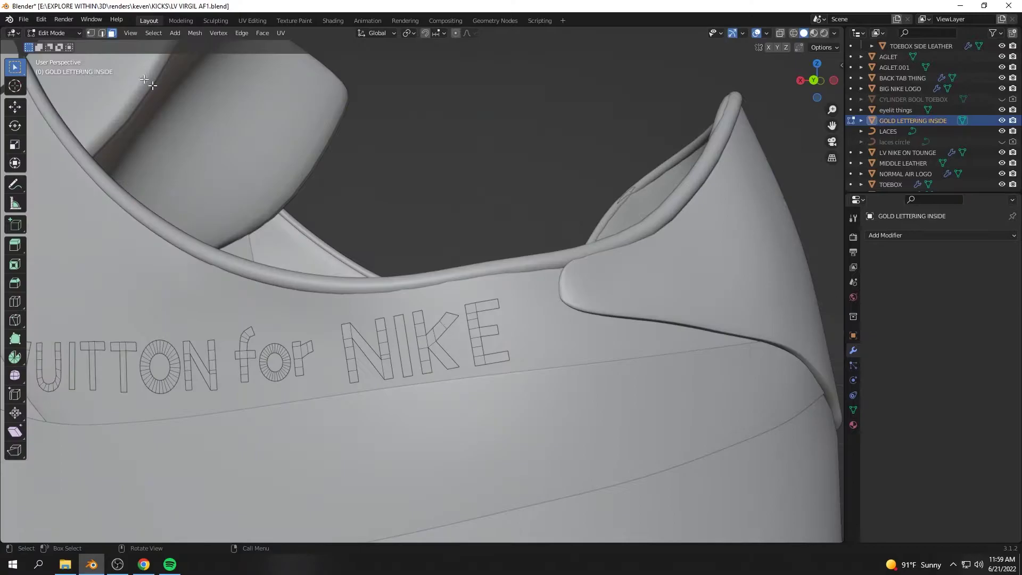
key(1)
key(ctrl+KP_1)
key(Tab)
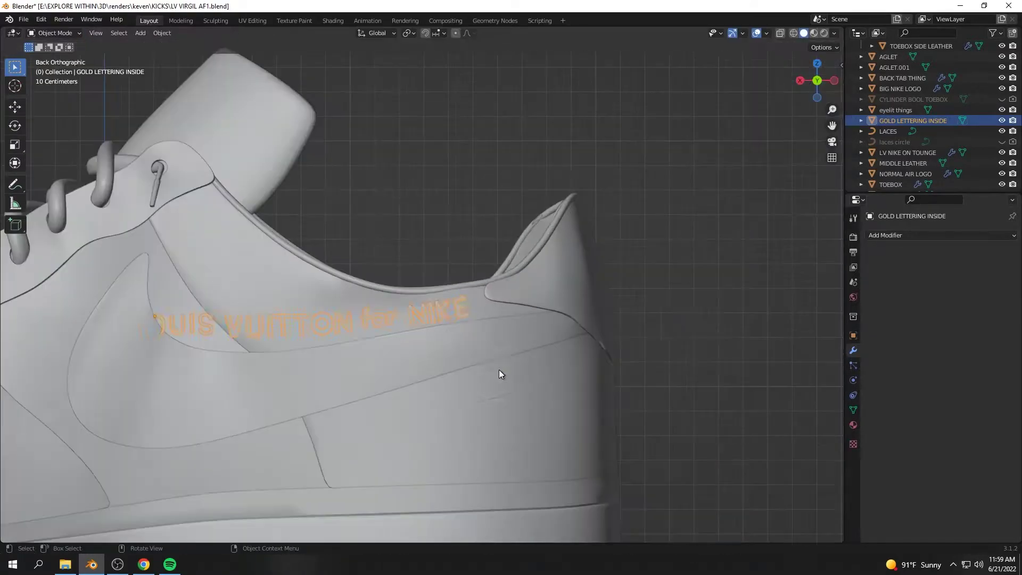
scroll(499, 373, up, 4)
key(alt+a)
click(566, 365)
key(Tab)
mouse_move(566, 365)
middle_down()
mouse_move(490, 371)
mouse_move(394, 344)
mouse_move(502, 347)
mouse_move(387, 298)
middle_up()
Inspect the middle and back mid leather pieces, then reselect the gold lettering
click(388, 299)
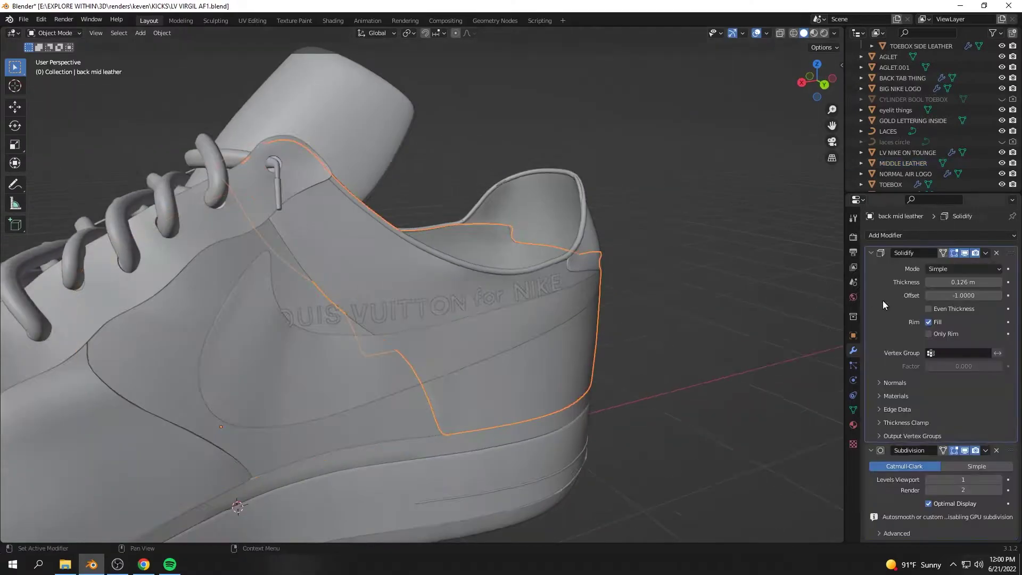
middle_drag(565, 322, 299, 292)
scroll(299, 293, down, 5)
click(454, 331)
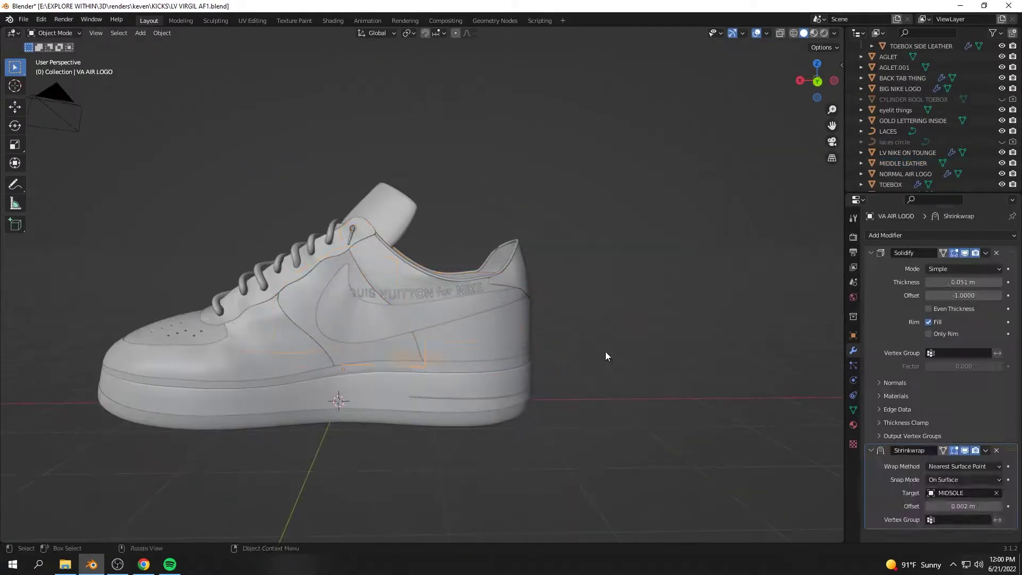
scroll(473, 334, up, 4)
middle_drag(474, 315, 823, 298)
scroll(639, 333, down, 5)
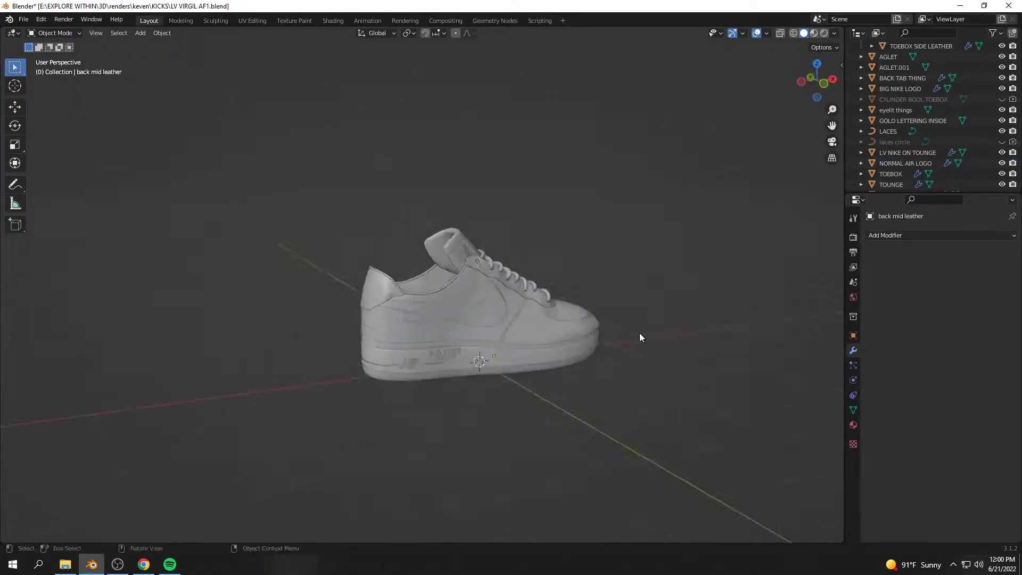
click(497, 304)
Add a Shrinkwrap wrapping the lettering onto back mid leather with a 0.54 m offset
click(940, 235)
click(883, 373)
click(995, 296)
click(418, 278)
mouse_move(419, 277)
middle_down()
mouse_move(563, 273)
mouse_move(692, 298)
mouse_move(651, 327)
mouse_move(813, 204)
mouse_move(472, 311)
middle_up()
drag(958, 309, 985, 309)
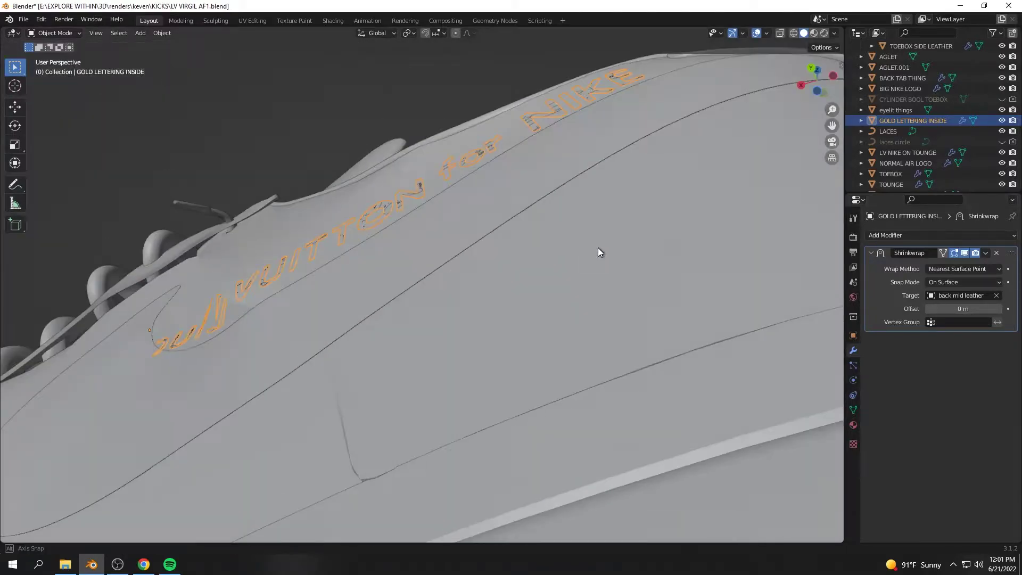
middle_drag(598, 251, 520, 303)
key(ctrl+a)
scroll(522, 411, down, 3)
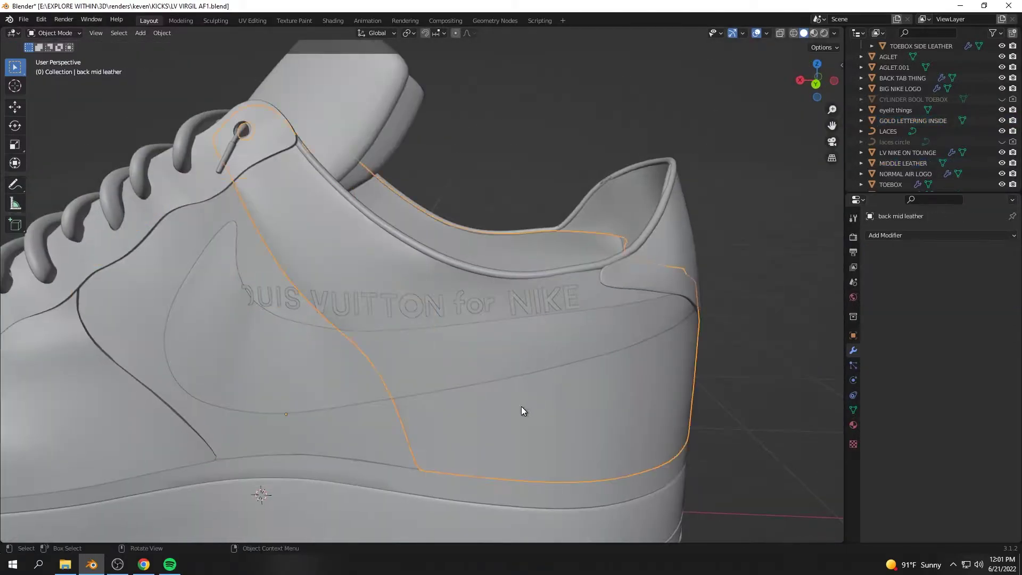
scroll(292, 304, up, 3)
Select the separated first-word lettering and reposition its letters in edit mode
click(940, 234)
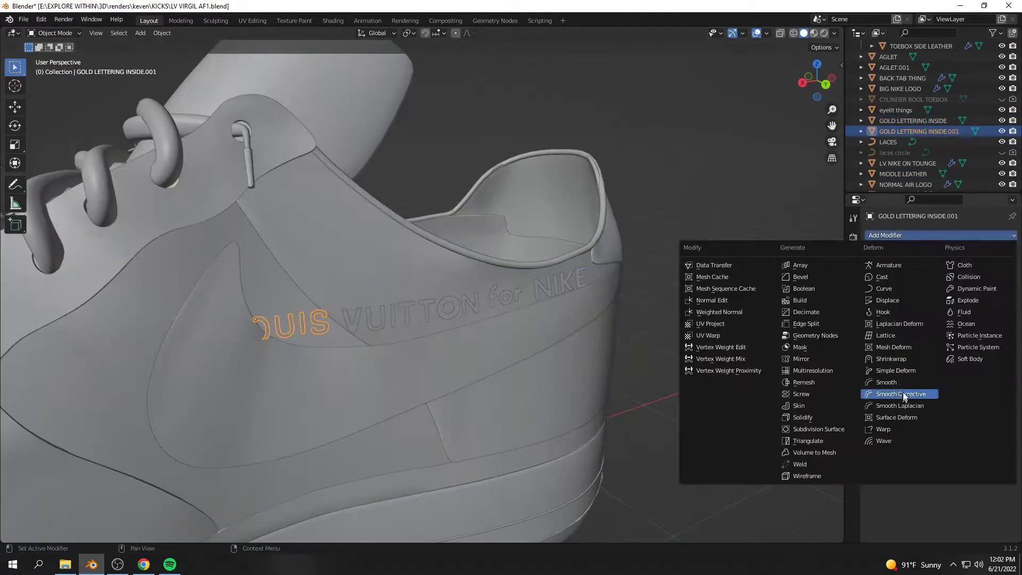
click(847, 392)
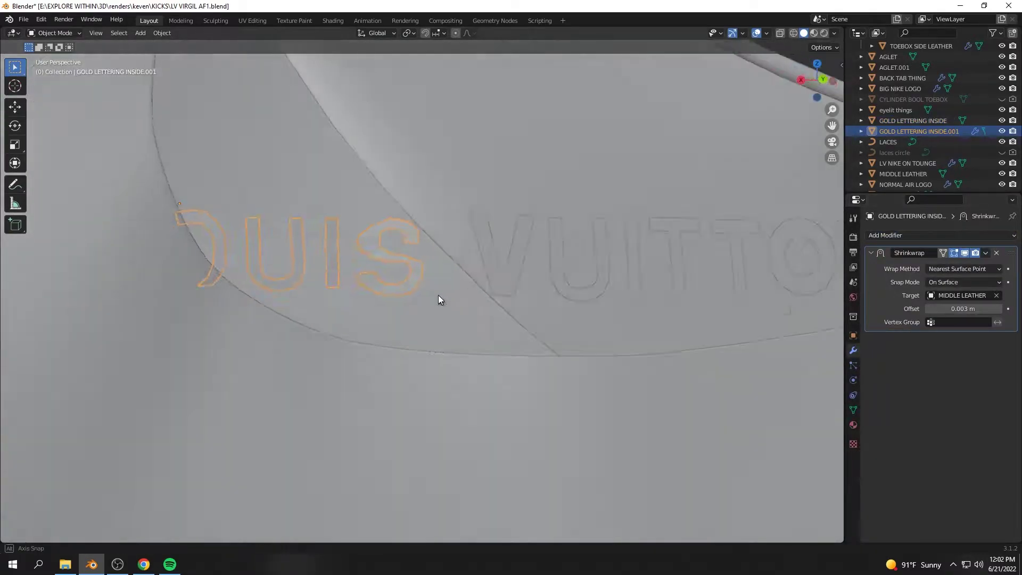
mouse_move(438, 295)
middle_down()
mouse_move(418, 259)
mouse_move(528, 308)
mouse_move(420, 328)
middle_up()
key(Tab)
key(g)
key(Tab)
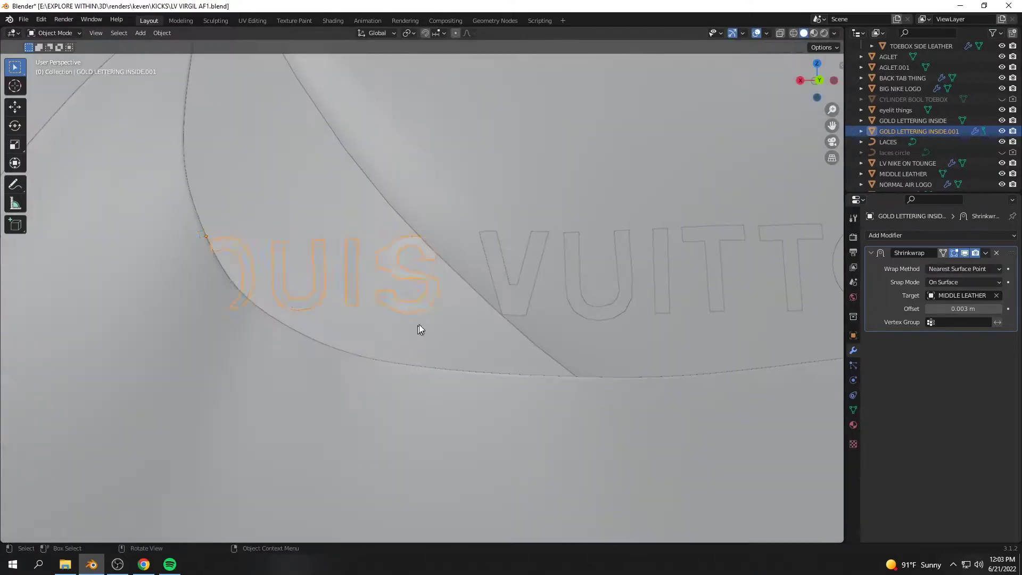
key(Tab)
scroll(420, 328, up, 3)
key(g)
middle_drag(327, 202, 353, 343)
scroll(354, 342, down, 5)
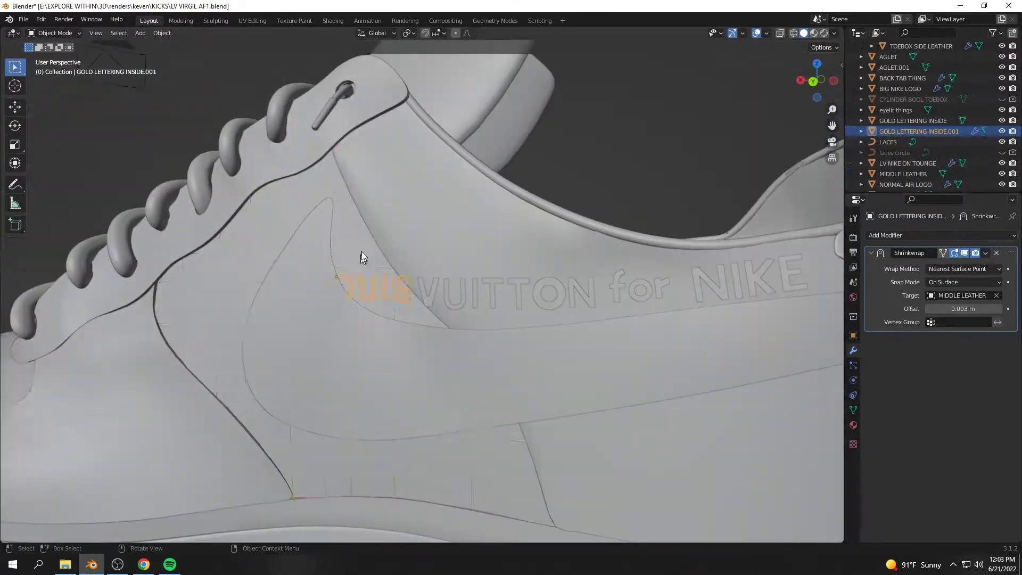
Edit the middle leather mesh and move one of its edge loops
key(alt+q)
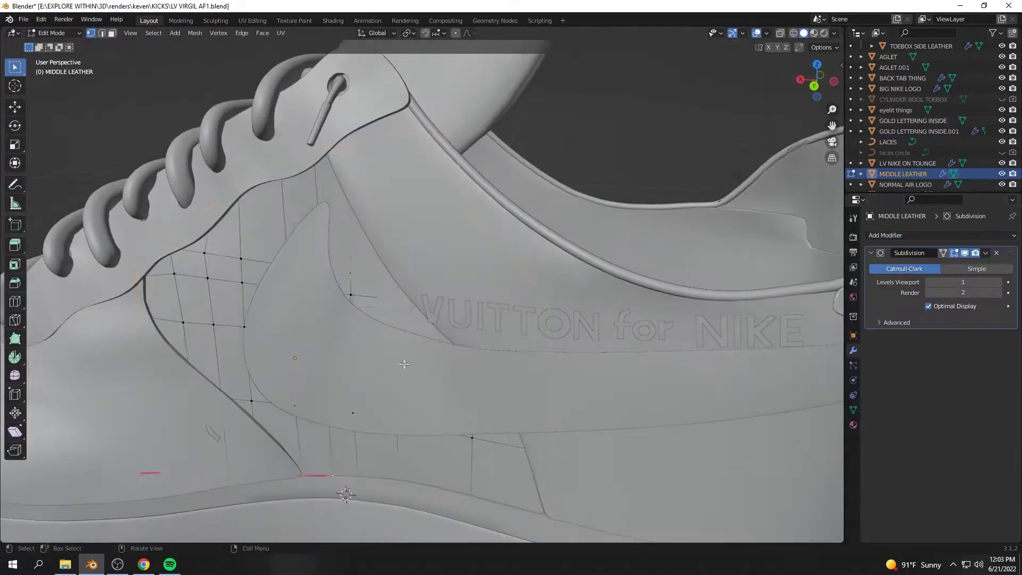
mouse_move(804, 429)
middle_down()
mouse_move(334, 410)
mouse_move(584, 432)
mouse_move(432, 503)
middle_up()
key(g)
click(334, 410)
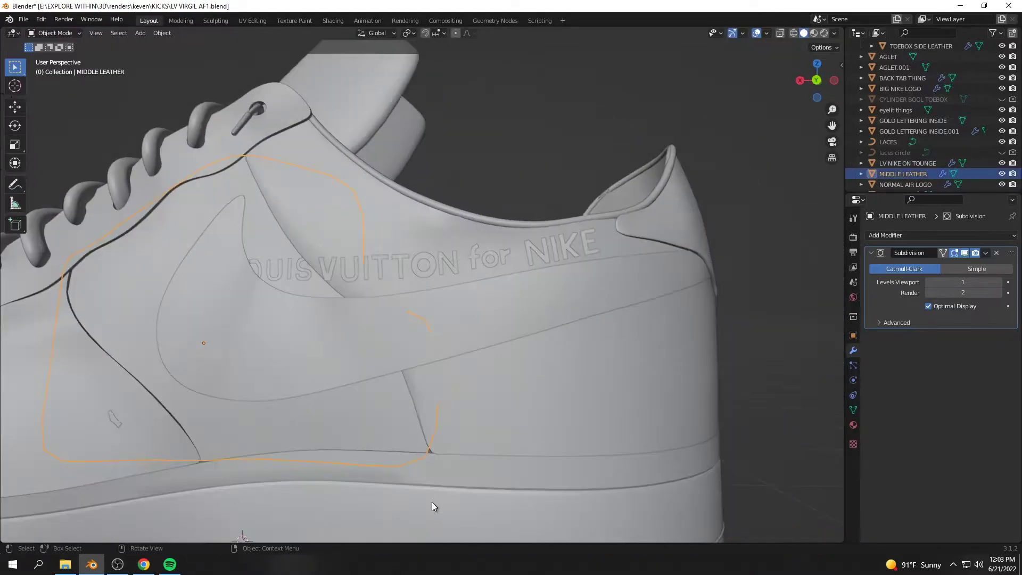
scroll(432, 502, up, 3)
key(g)
key(y)
key(Escape)
scroll(550, 513, down, 4)
mouse_move(550, 512)
middle_down()
mouse_move(273, 360)
mouse_move(300, 388)
middle_up()
Add a loop cut across the middle leather and slide it along X
click(300, 388)
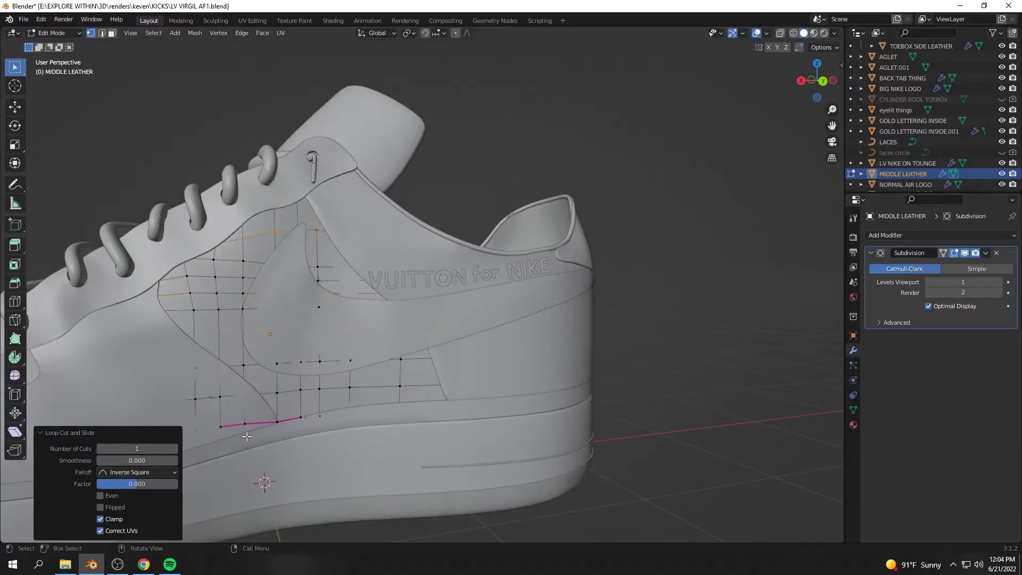
scroll(247, 436, down, 2)
scroll(298, 394, up, 5)
scroll(298, 394, down, 1)
scroll(325, 400, up, 2)
key(g)
key(x)
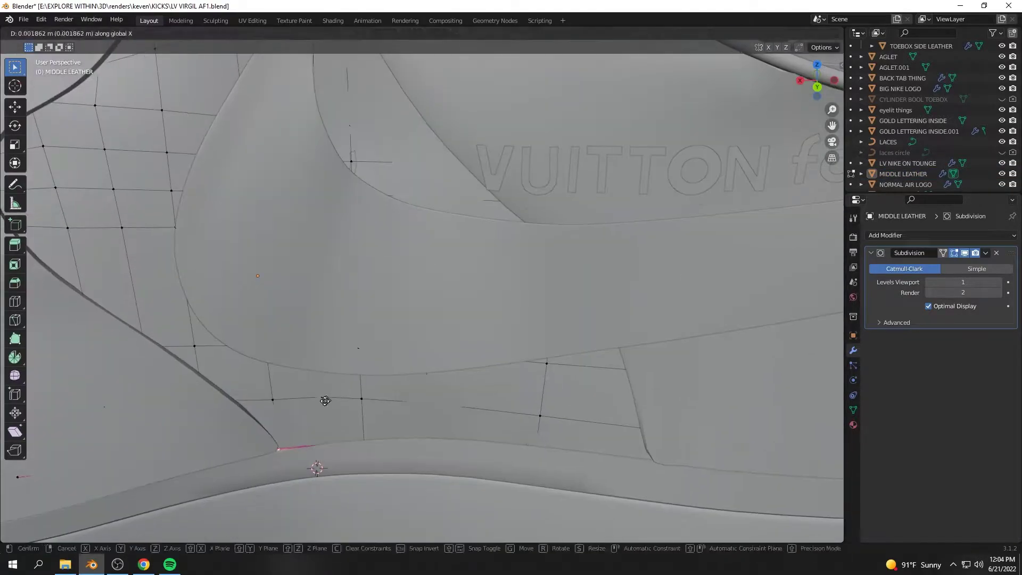
key(Tab)
scroll(314, 434, down, 5)
middle_drag(443, 392, 186, 346)
scroll(187, 347, up, 5)
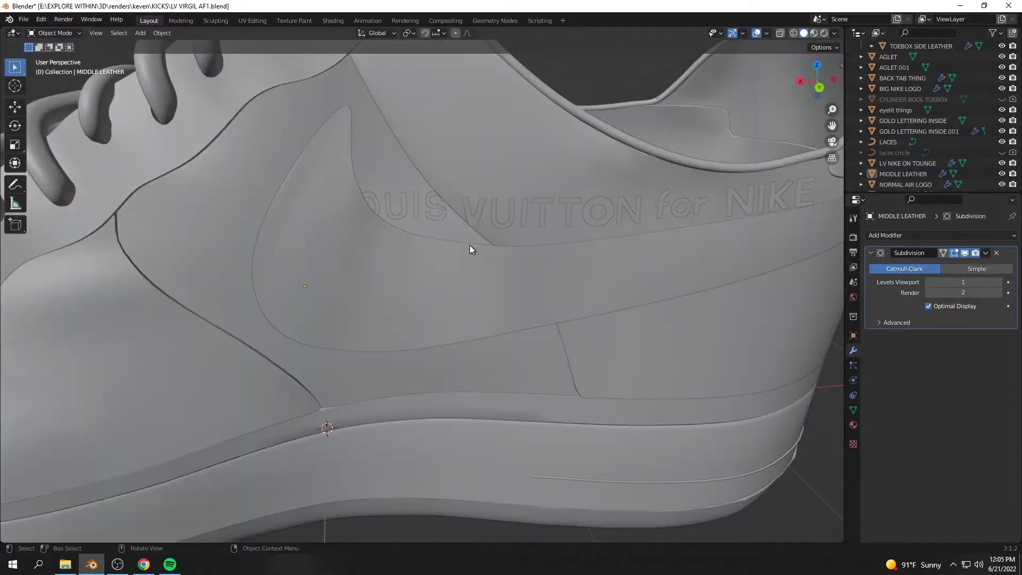
Recheck both lettering objects' modifiers and undo the wrap offset change
click(504, 282)
scroll(479, 281, up, 2)
scroll(450, 280, down, 5)
click(547, 240)
click(882, 234)
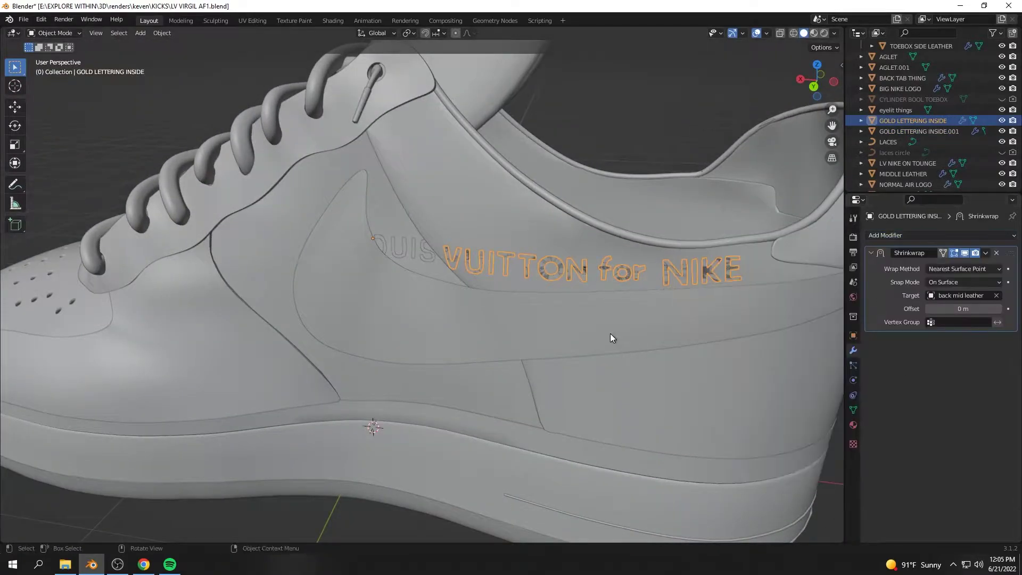
scroll(611, 338, up, 4)
key(ctrl+z)
scroll(609, 255, down, 4)
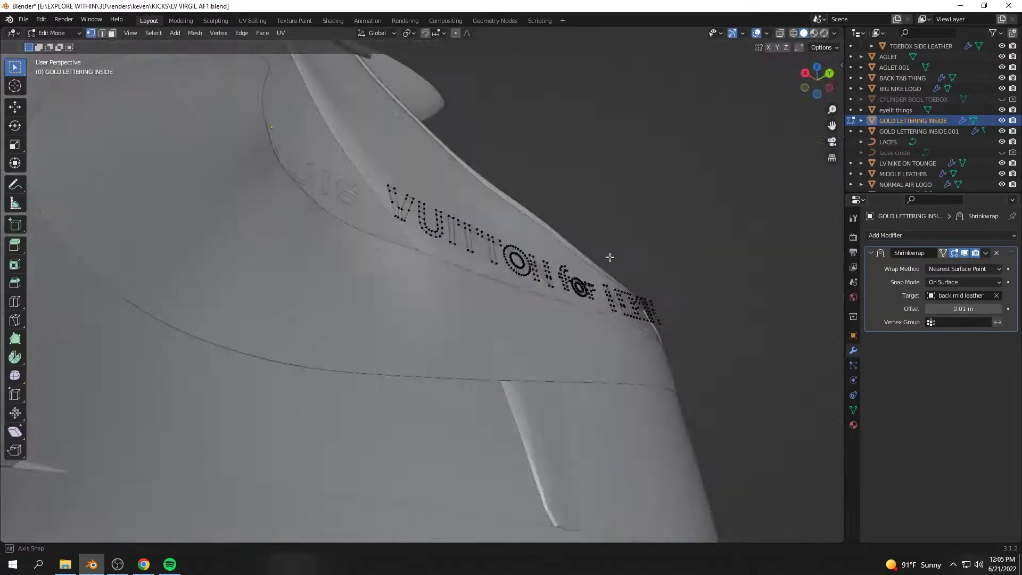
scroll(605, 333, down, 4)
middle_drag(556, 327, 510, 329)
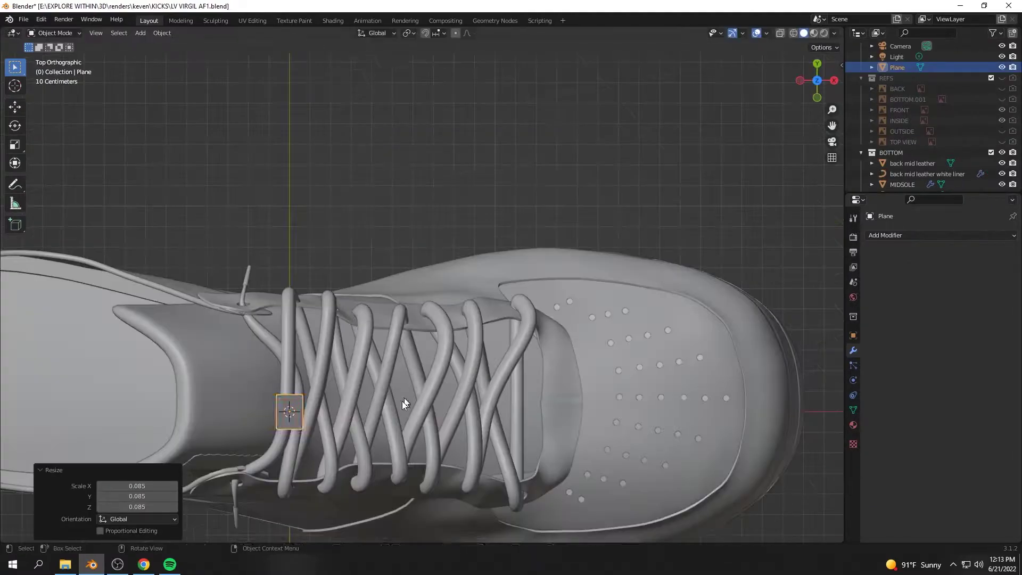
Place the new plane and move it into position over the laces
click(386, 363)
mouse_move(385, 362)
middle_down()
mouse_move(274, 382)
mouse_move(397, 330)
mouse_move(381, 286)
middle_up()
key(1)
key(g)
click(388, 299)
key(3)
key(1)
key(Tab)
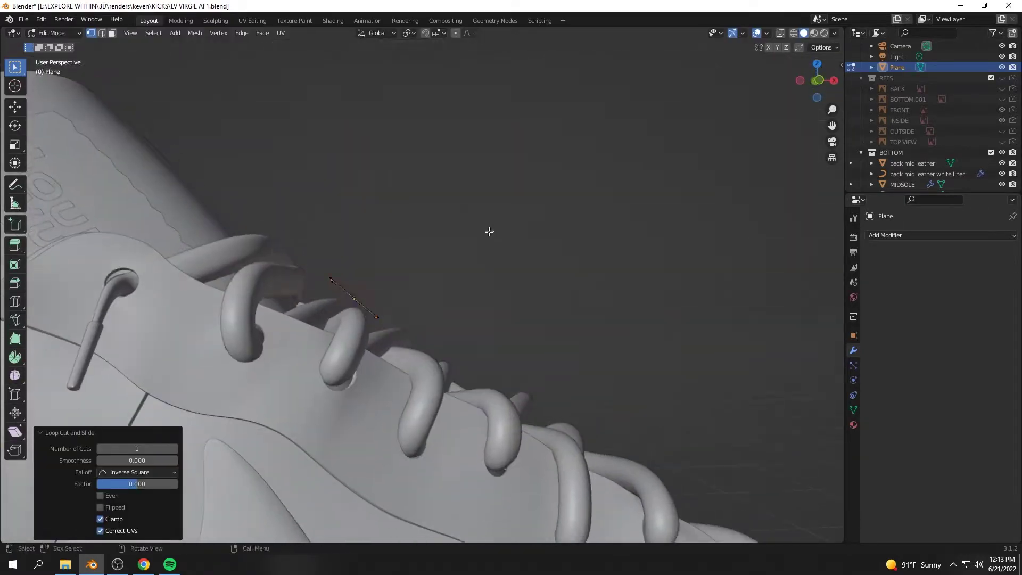
key(g)
click(367, 334)
mouse_move(367, 334)
middle_down()
mouse_move(384, 355)
mouse_move(322, 333)
mouse_move(337, 365)
mouse_move(335, 398)
mouse_move(456, 246)
mouse_move(372, 298)
middle_up()
Extrude the plane along X into a longer strip and reposition it
key(e)
key(g)
click(369, 335)
key(alt+z)
key(Tab)
key(alt+z)
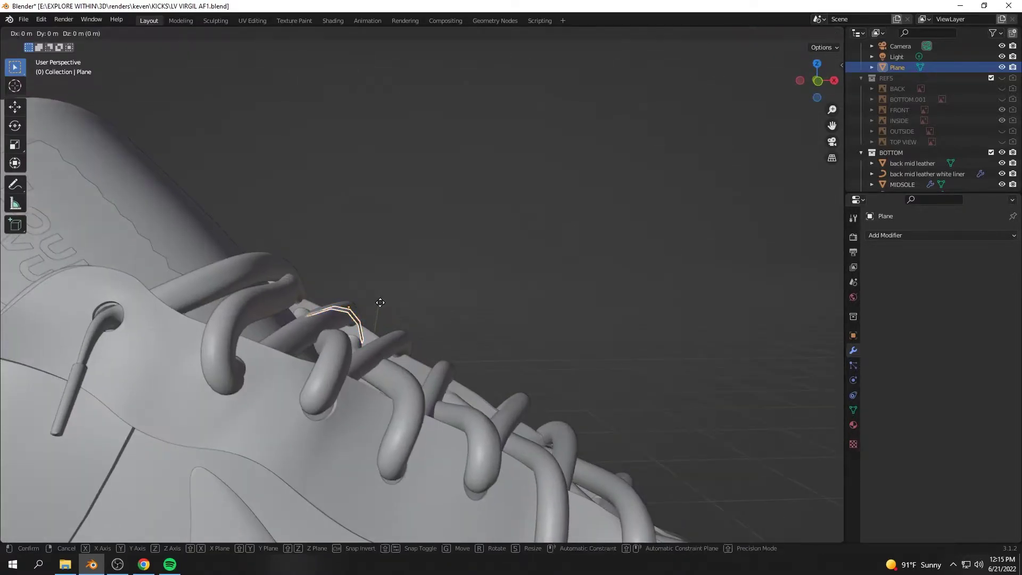
key(g)
click(267, 292)
key(KP_7)
Shift the strip's geometry along X to sit across the laces
mouse_move(267, 292)
middle_down()
mouse_move(509, 272)
mouse_move(479, 319)
mouse_move(464, 443)
mouse_move(362, 295)
mouse_move(457, 324)
mouse_move(404, 379)
mouse_move(321, 206)
middle_up()
key(Tab)
key(g)
key(x)
click(479, 345)
key(Tab)
Smooth the strip with a Subdivision Surface modifier at level 2
scroll(320, 206, up, 2)
click(905, 234)
click(821, 429)
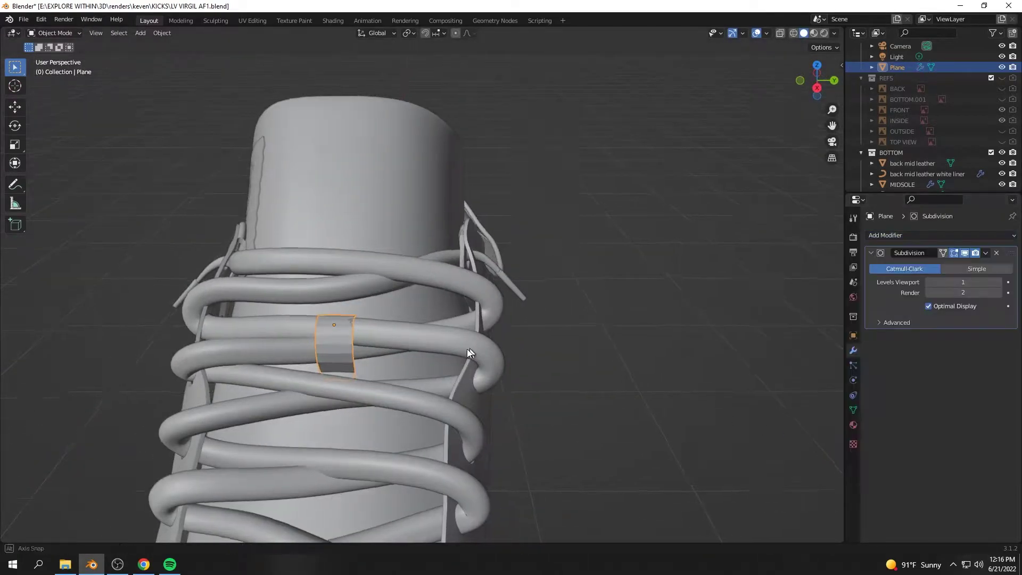
mouse_move(467, 349)
middle_down()
mouse_move(342, 354)
mouse_move(442, 341)
mouse_move(341, 391)
mouse_move(443, 391)
mouse_move(292, 446)
mouse_move(365, 474)
mouse_move(459, 425)
mouse_move(113, 417)
mouse_move(269, 437)
middle_up()
key(ctrl+2)
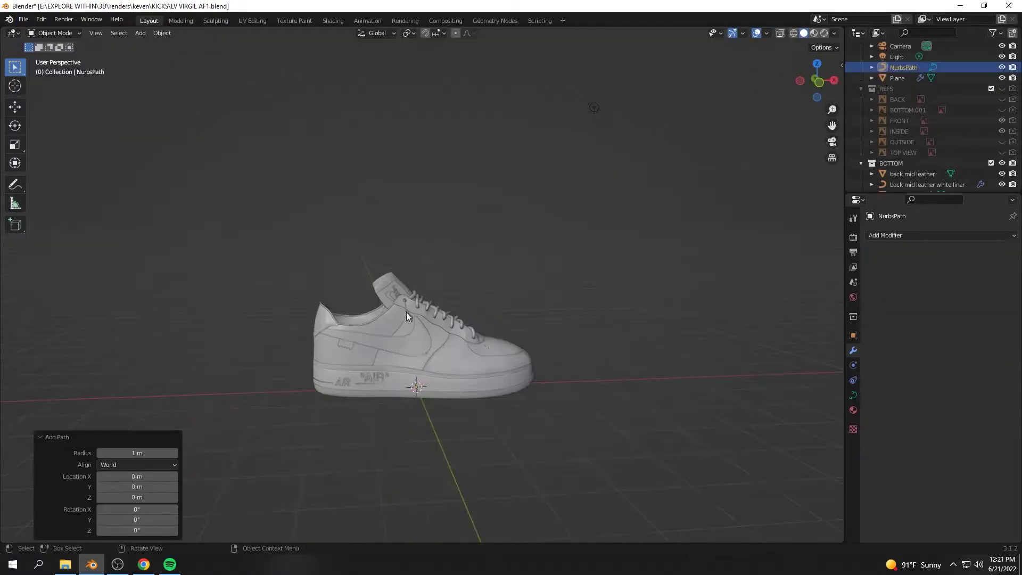
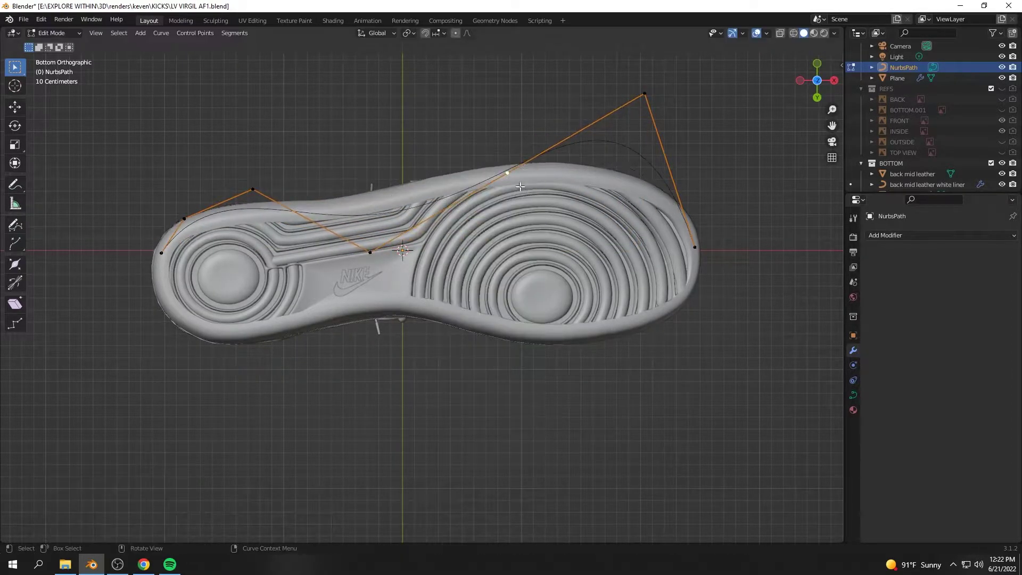
Extrude and move the NurbsPath control points around the toe, heel and bottom edges of the sole
right_click(536, 128)
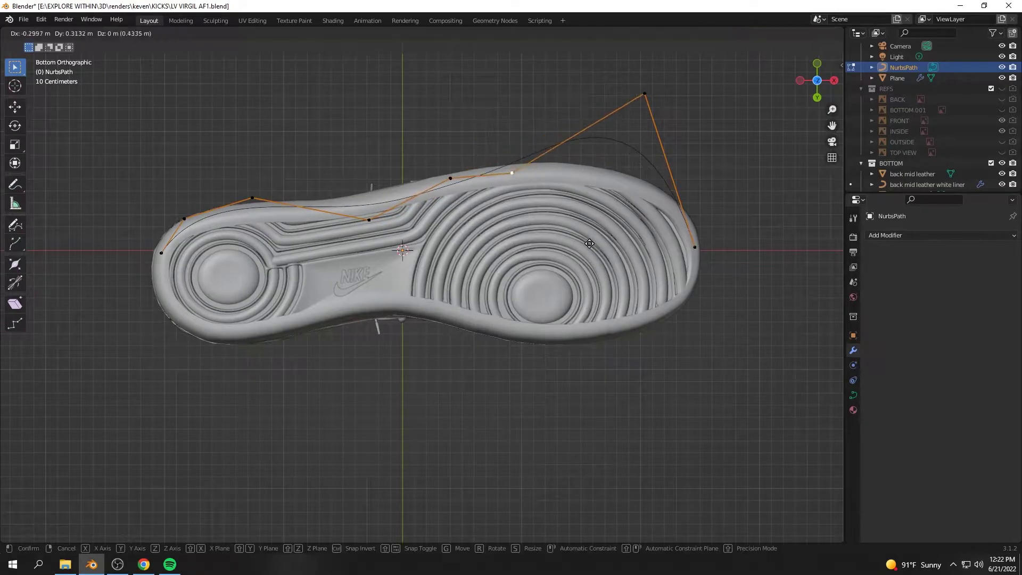
drag(644, 94, 695, 176)
key(e)
click(647, 239)
key(e)
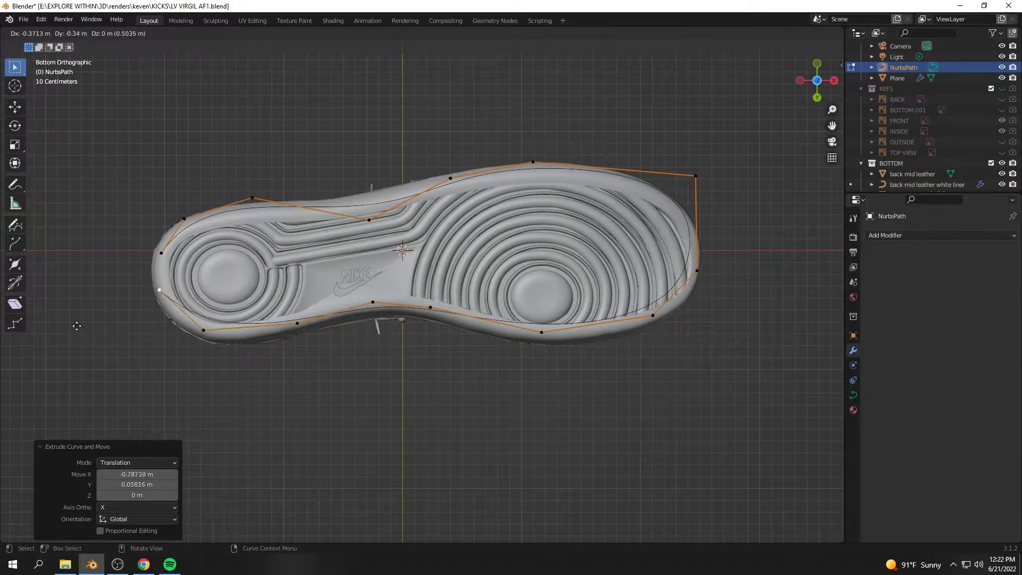
click(72, 342)
click(368, 219)
key(g)
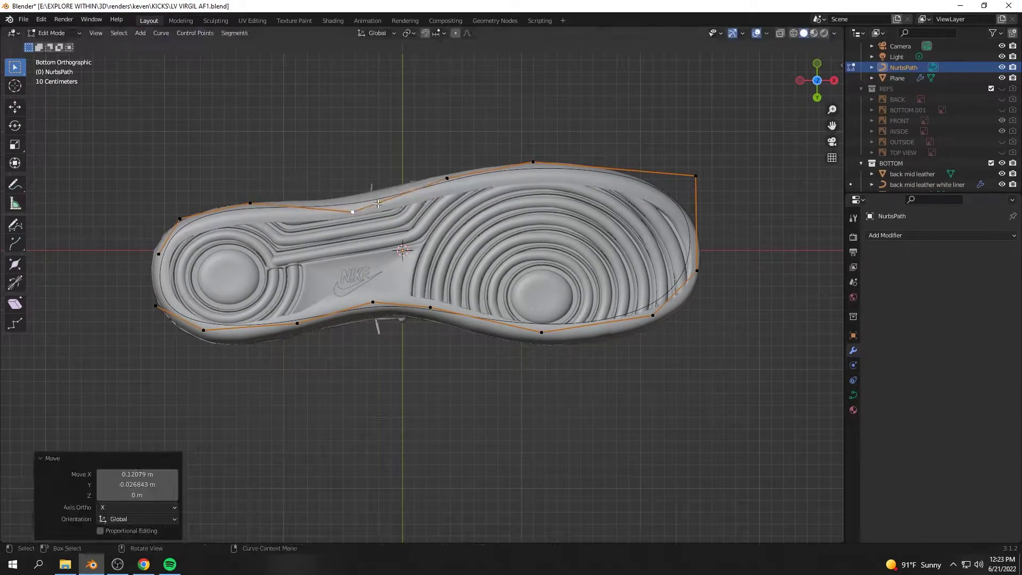
drag(446, 178, 420, 182)
drag(653, 315, 620, 318)
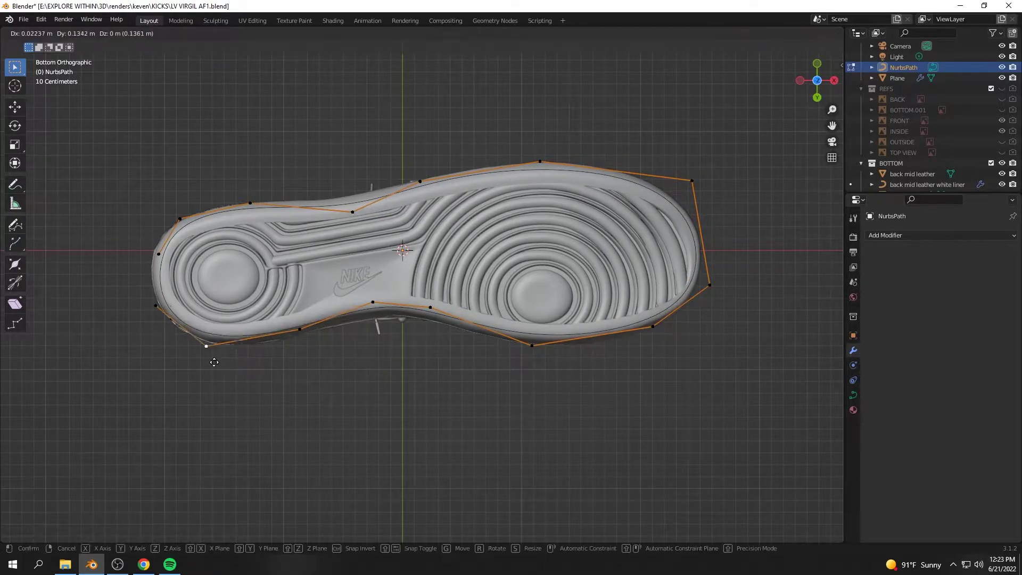
Add a cube, scale it to 0.125 along X, and flatten it along Z
key(Tab)
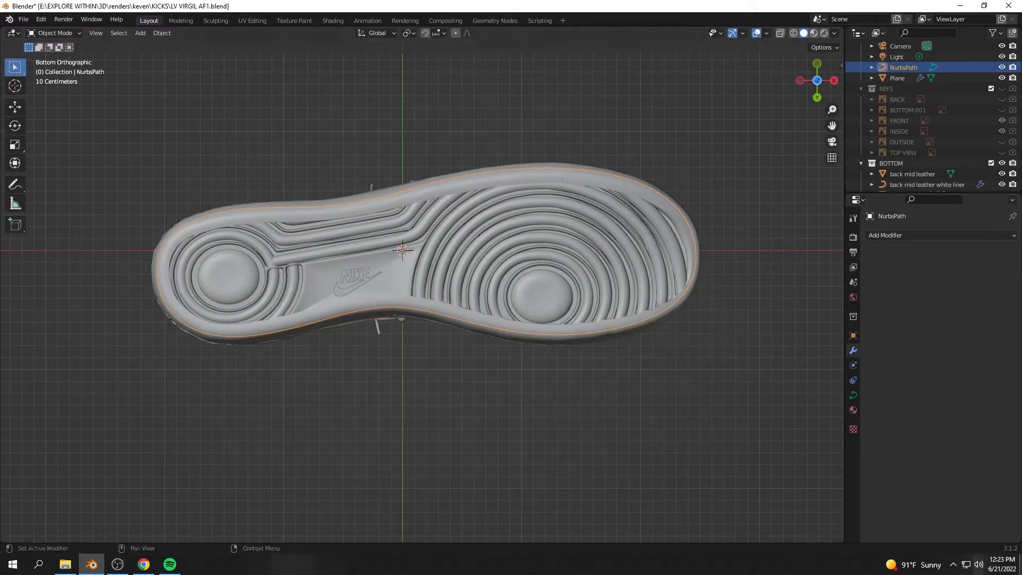
middle_drag(558, 173, 525, 375)
key(shift+a)
click(504, 426)
text(sx.125)
key(KP_1)
key(s)
key(z)
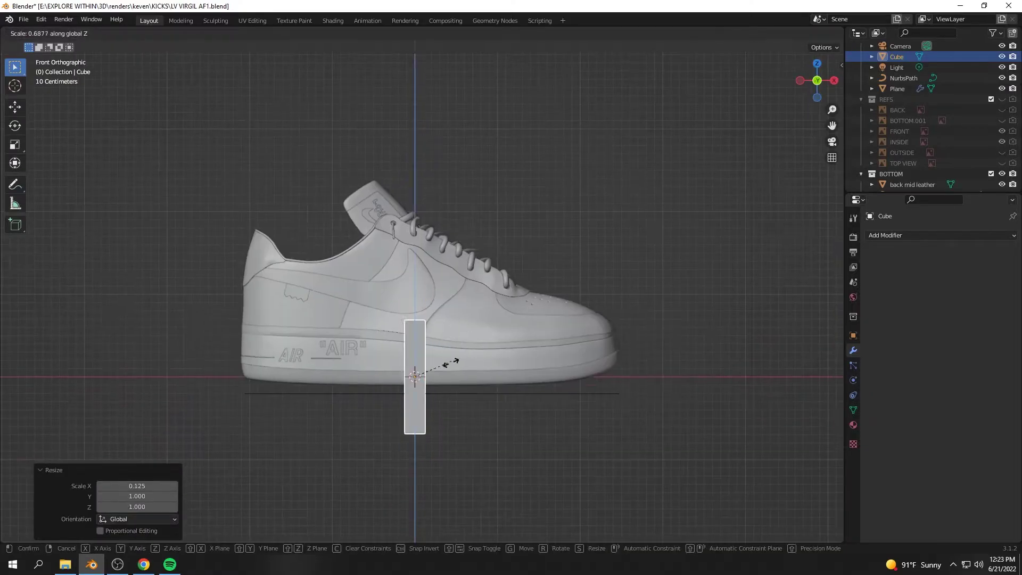
click(459, 387)
Shrink the small cube's height further and shift it along Y
scroll(447, 393, up, 3)
scroll(435, 402, up, 3)
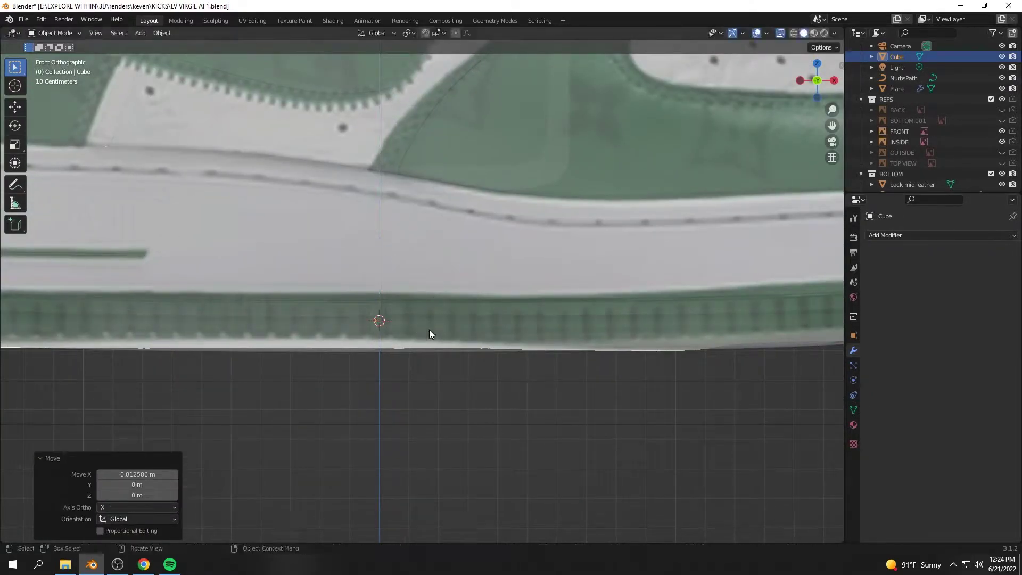
middle_drag(430, 334, 395, 350)
key(s)
key(z)
click(375, 344)
key(s)
key(y)
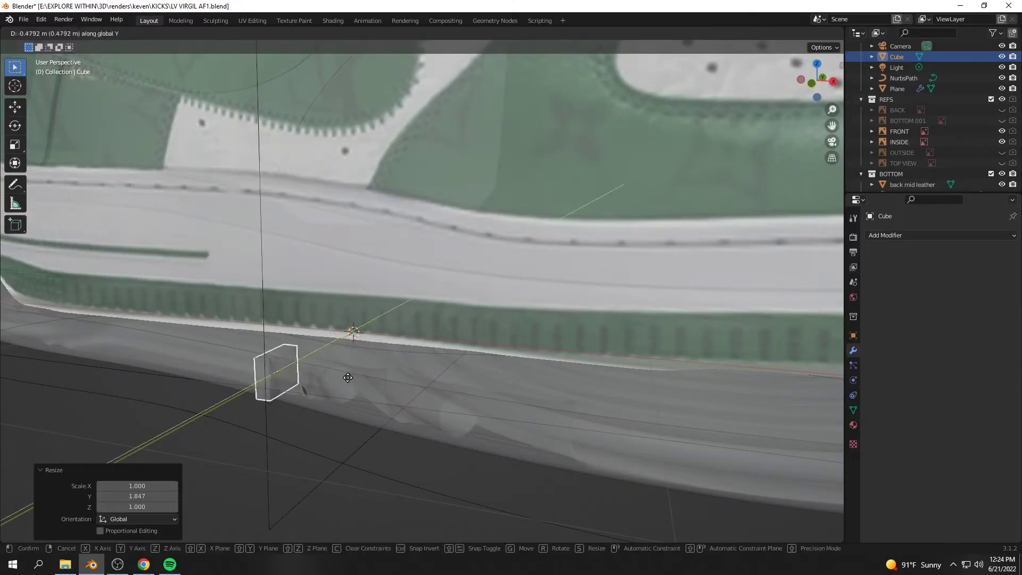
click(348, 377)
Move the cube along Y so it sits at the sole's edge
scroll(359, 440, down, 5)
middle_drag(384, 415, 425, 405)
key(g)
key(y)
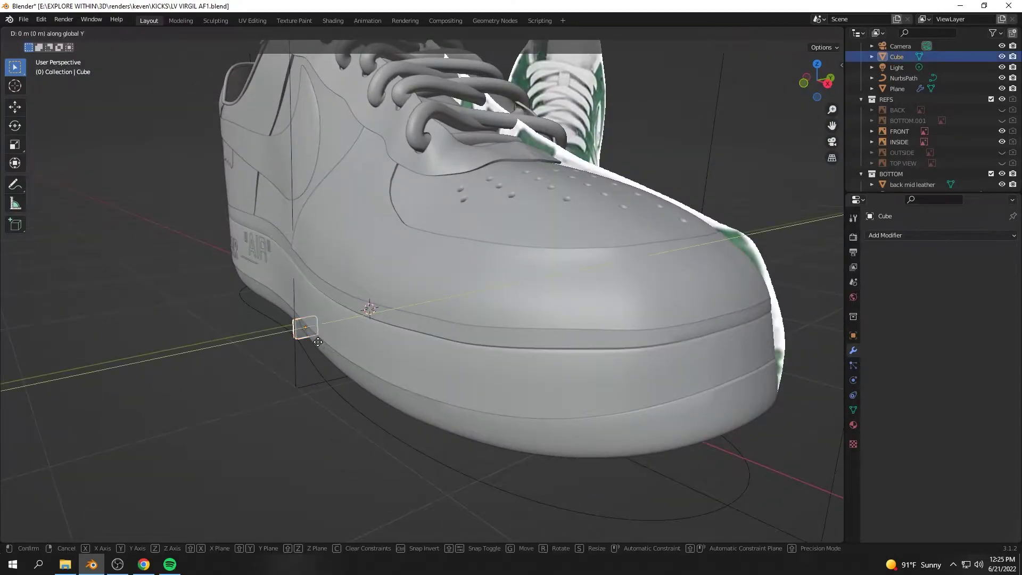
click(318, 342)
middle_drag(318, 342, 449, 350)
scroll(478, 350, up, 5)
Move the piece's corner vertices along Y to form a thin curved rib profile
key(Tab)
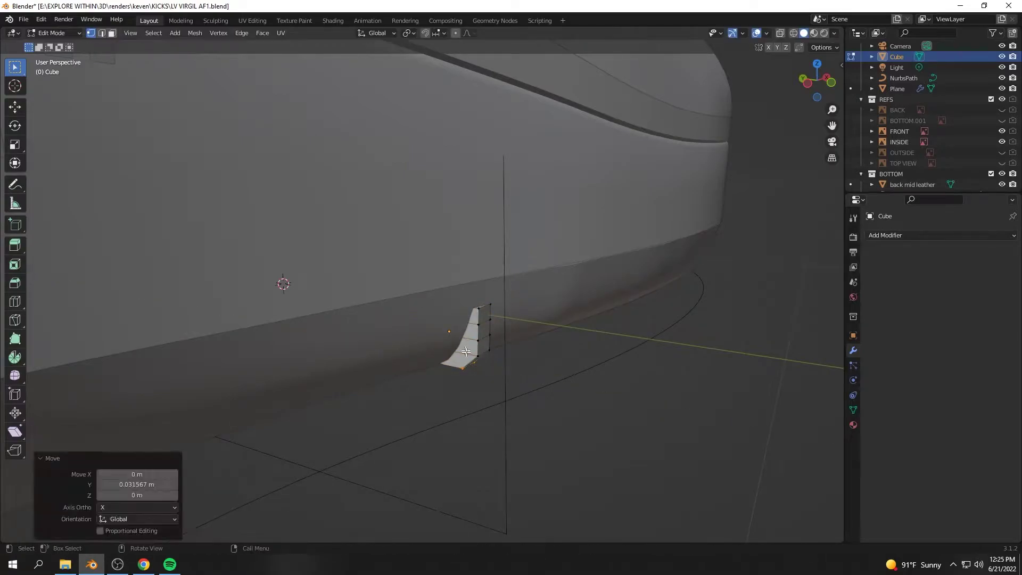
click(493, 376)
mouse_move(493, 376)
middle_down()
mouse_move(385, 419)
mouse_move(392, 390)
mouse_move(379, 368)
middle_up()
scroll(386, 420, up, 5)
key(Tab)
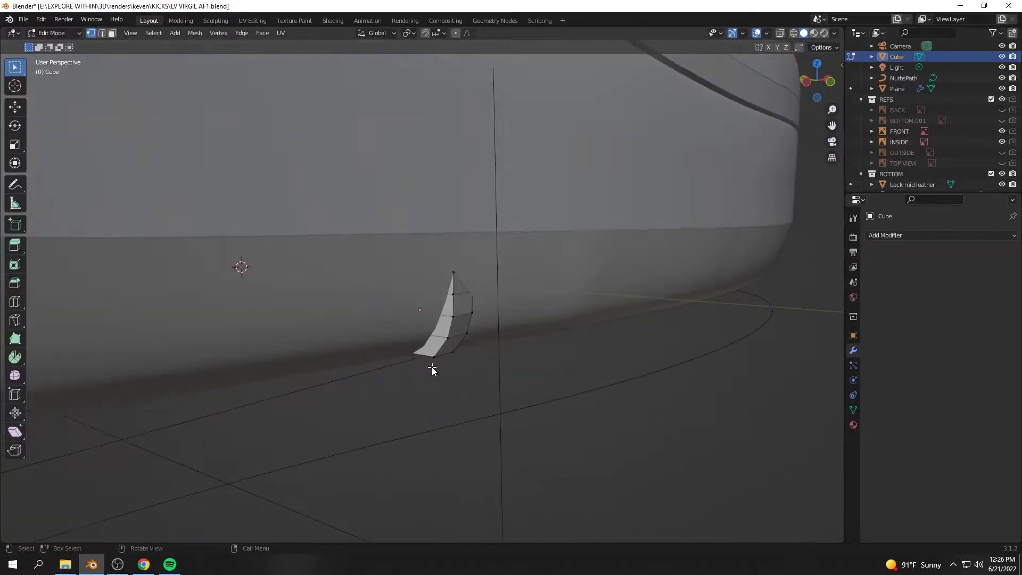
click(470, 292)
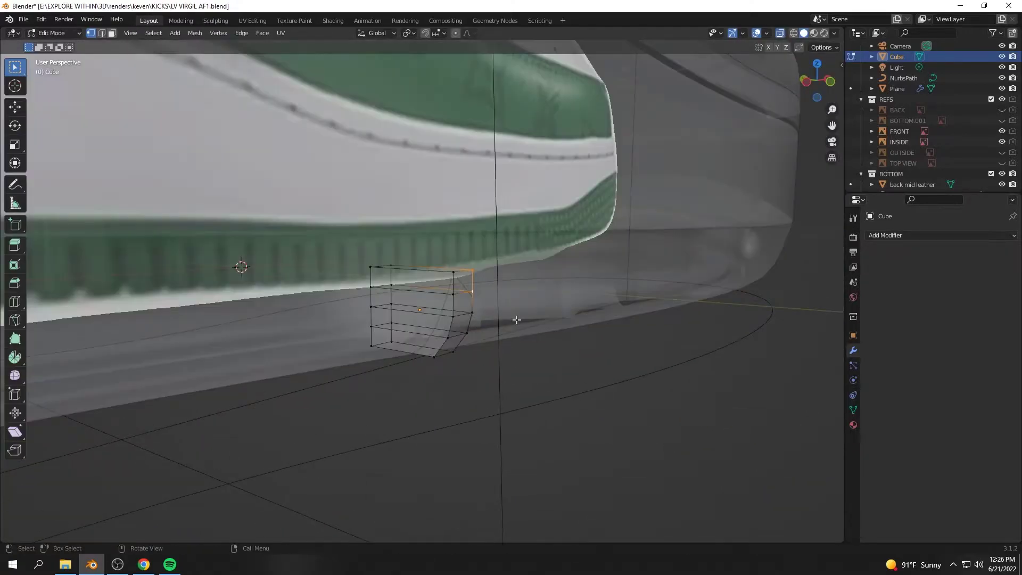
key(g)
key(y)
click(532, 324)
click(538, 315)
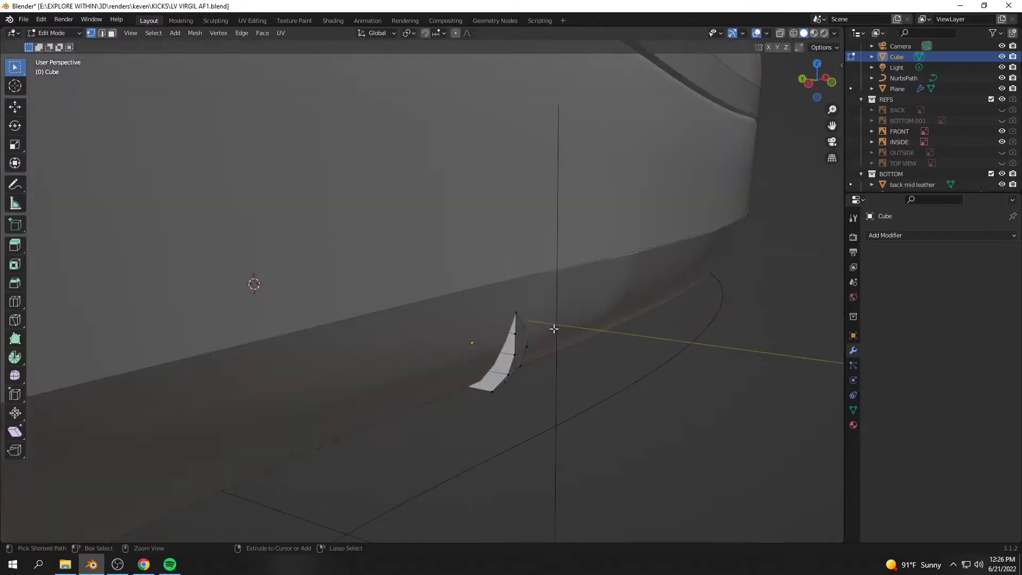
key(Tab)
right_click(333, 340)
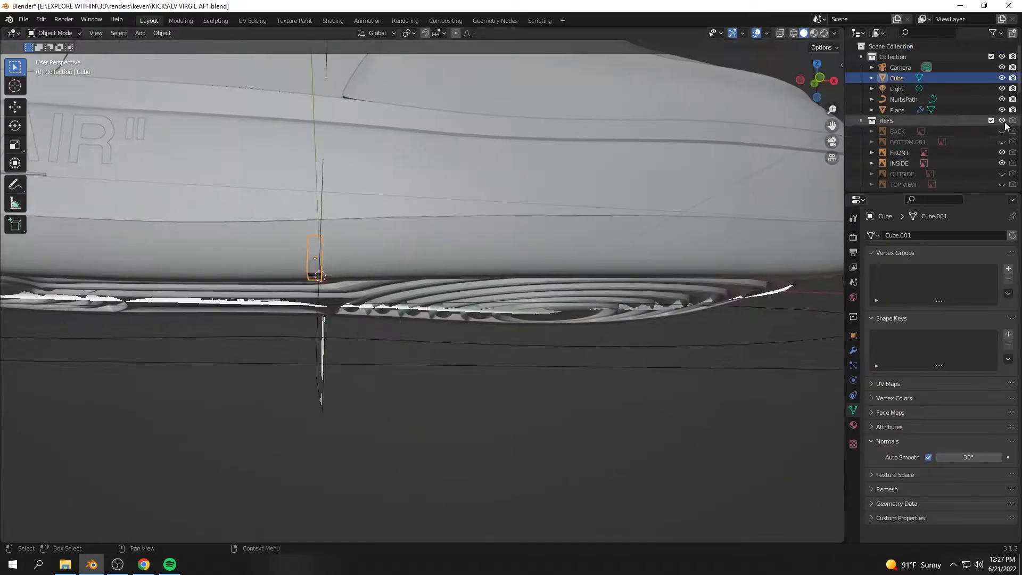
Give the rib cube a Curve modifier targeting NurbsPath and an Array modifier with count 155
click(905, 235)
click(899, 288)
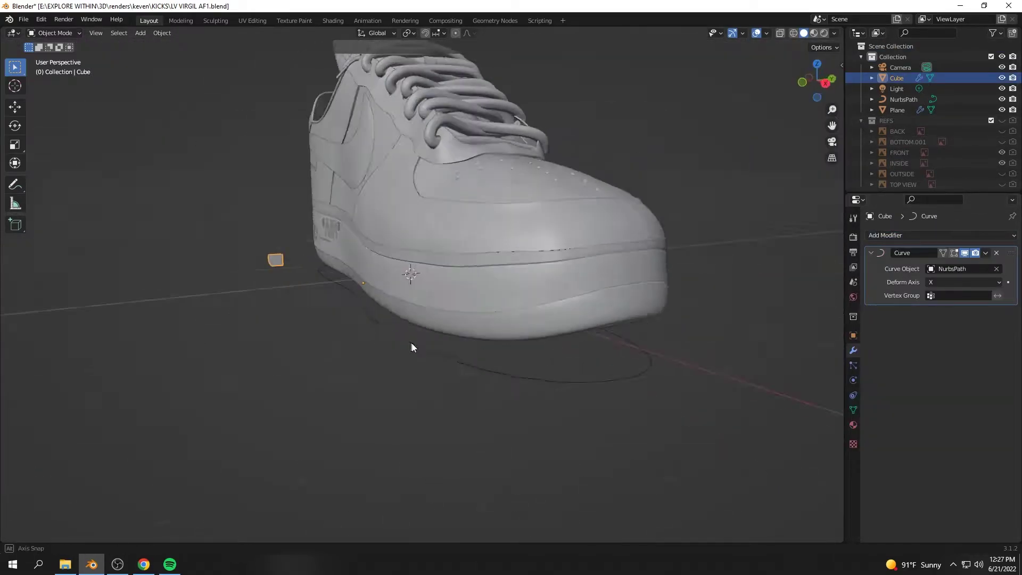
click(942, 280)
click(990, 237)
click(800, 264)
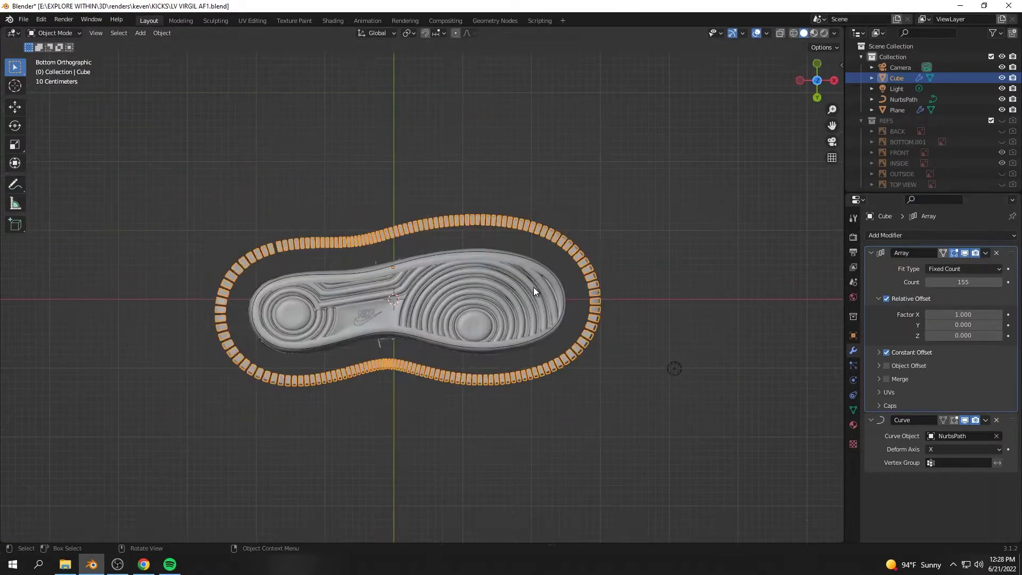
Scale the path along Y to fit the rib ring, then select NurbsPath's curve data
key(y)
key(y)
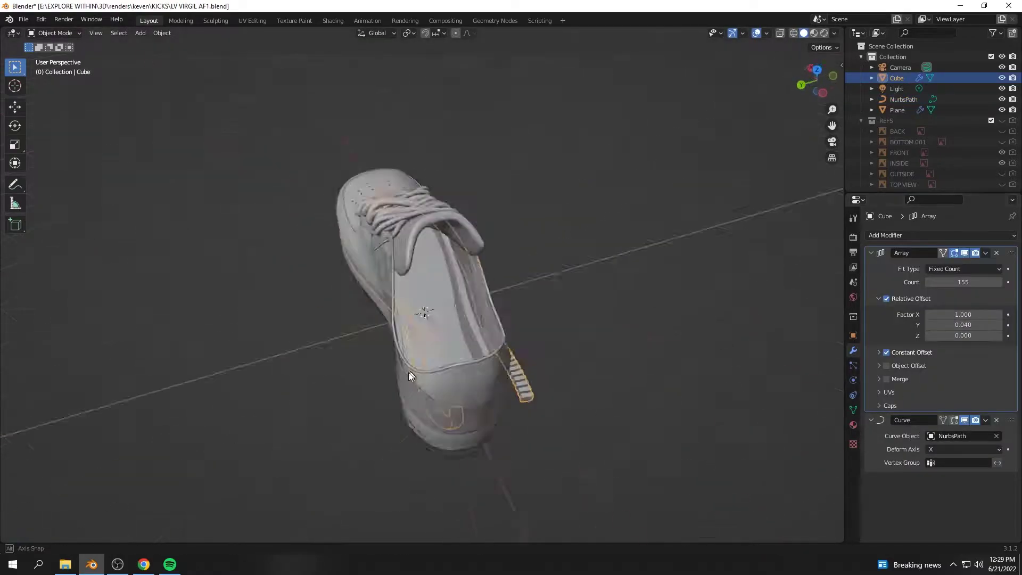
middle_drag(407, 372, 623, 264)
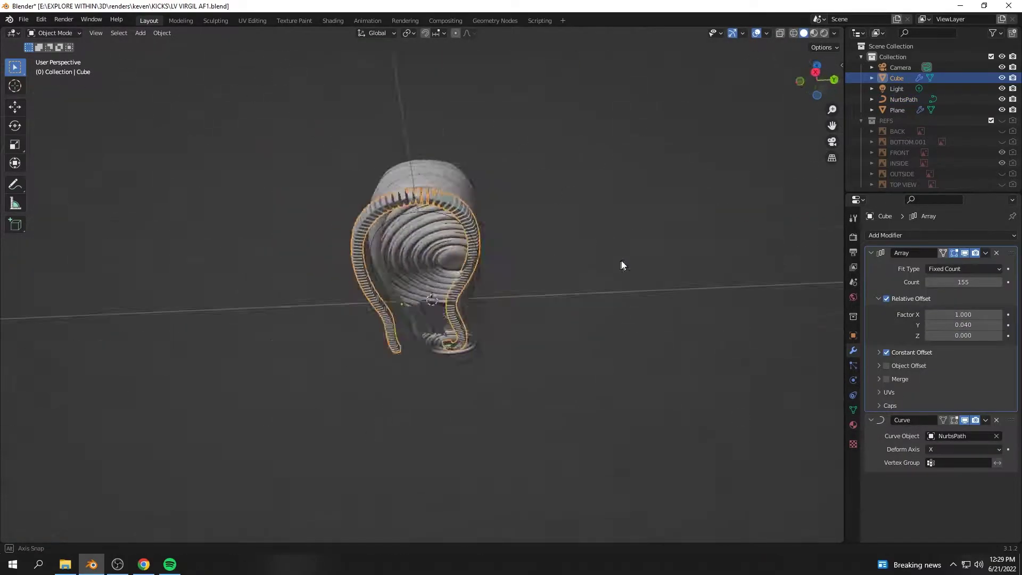
click(903, 99)
click(853, 395)
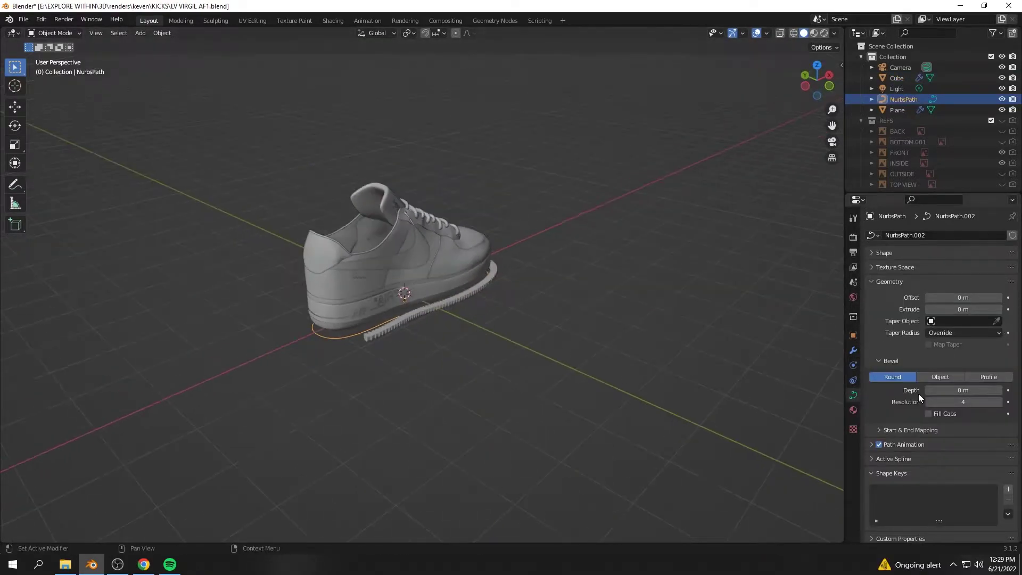
In Front view, shift the NurbsPath points along Y to line up the rib band
key(Tab)
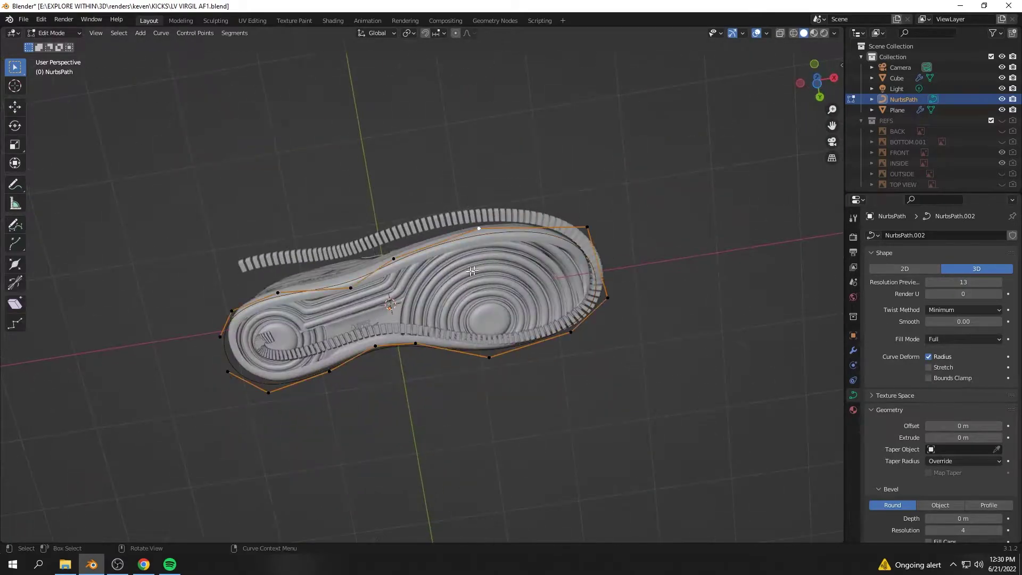
middle_drag(630, 229, 463, 285)
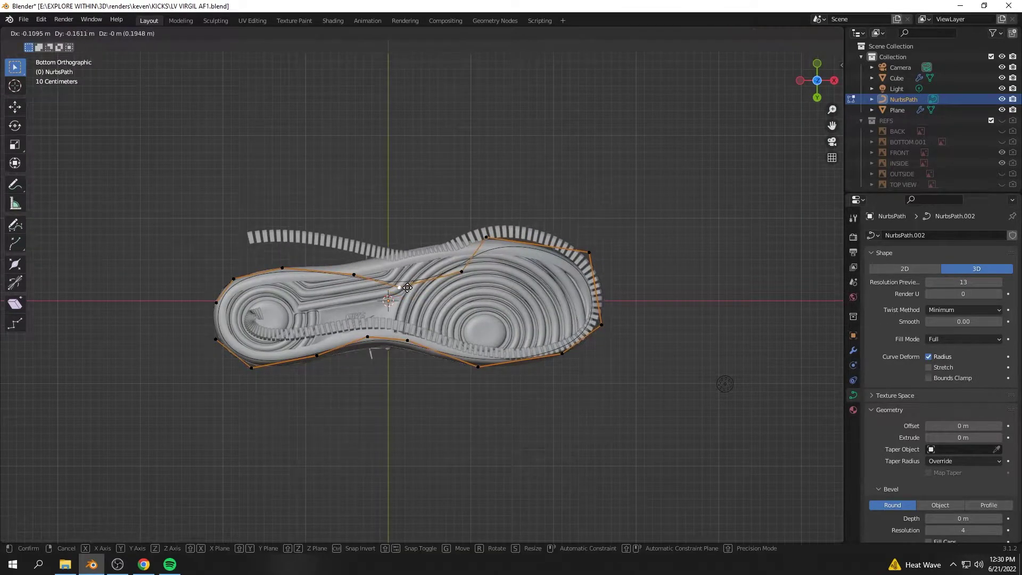
middle_drag(450, 279, 645, 237)
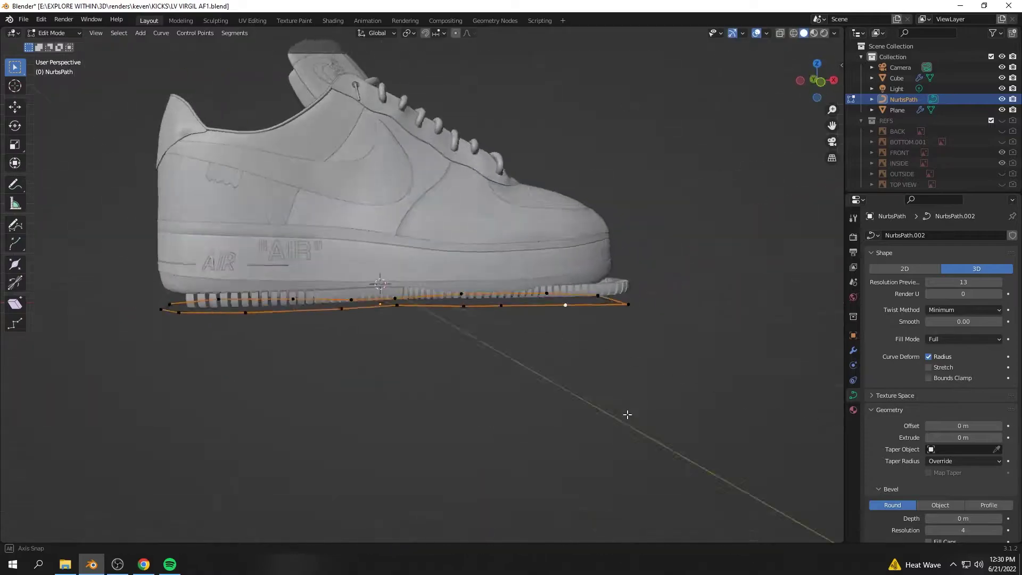
key(KP_1)
scroll(478, 332, up, 2)
key(g)
key(y)
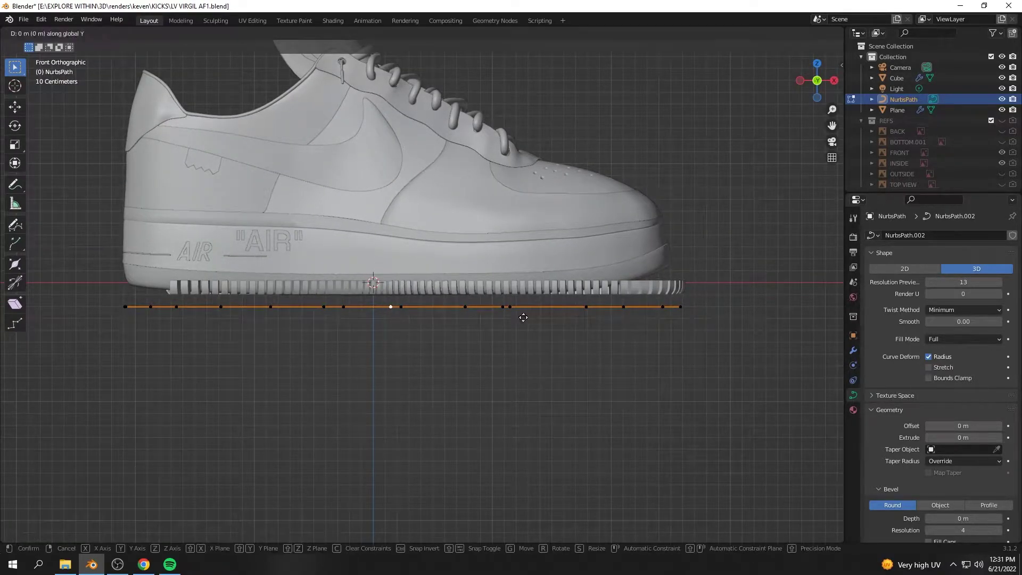
click(587, 296)
Move a lower path point along Y, then hide and unhide the path to check the ribs
middle_drag(484, 415, 404, 351)
click(218, 341)
key(g)
key(y)
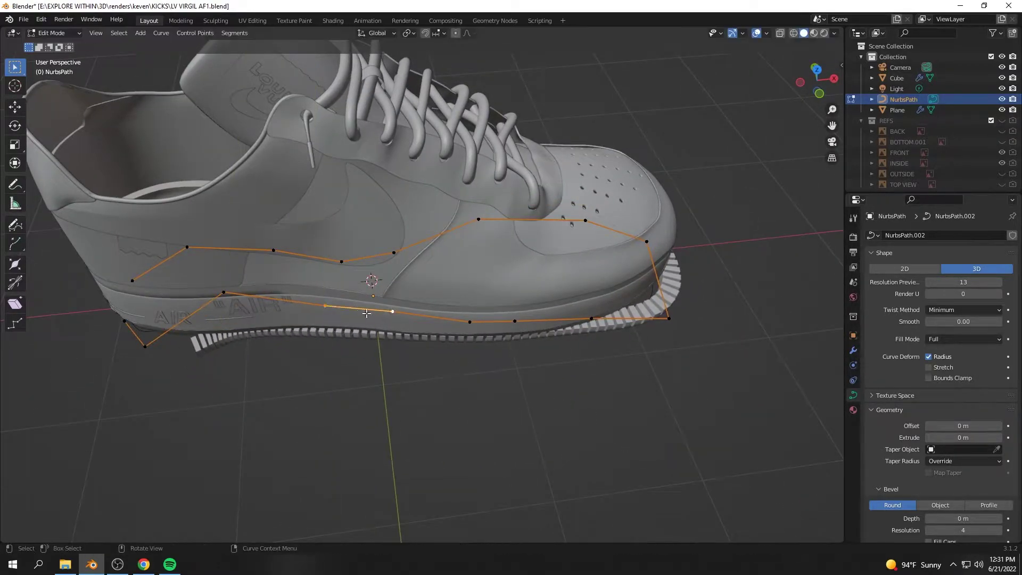
click(391, 315)
mouse_move(390, 315)
middle_down()
mouse_move(376, 159)
mouse_move(392, 155)
mouse_move(561, 304)
middle_up()
key(Tab)
key(h)
key(alt+h)
key(Tab)
key(Tab)
Add a Subdivision modifier and a second Curve modifier to the rib cube
click(561, 298)
click(905, 235)
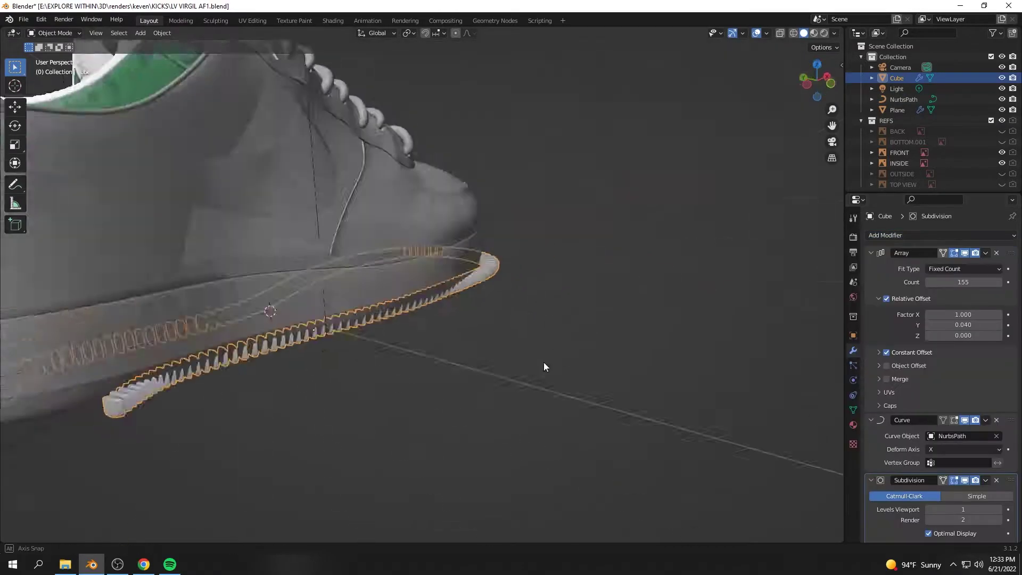
click(881, 235)
click(883, 288)
scroll(931, 133, down, 5)
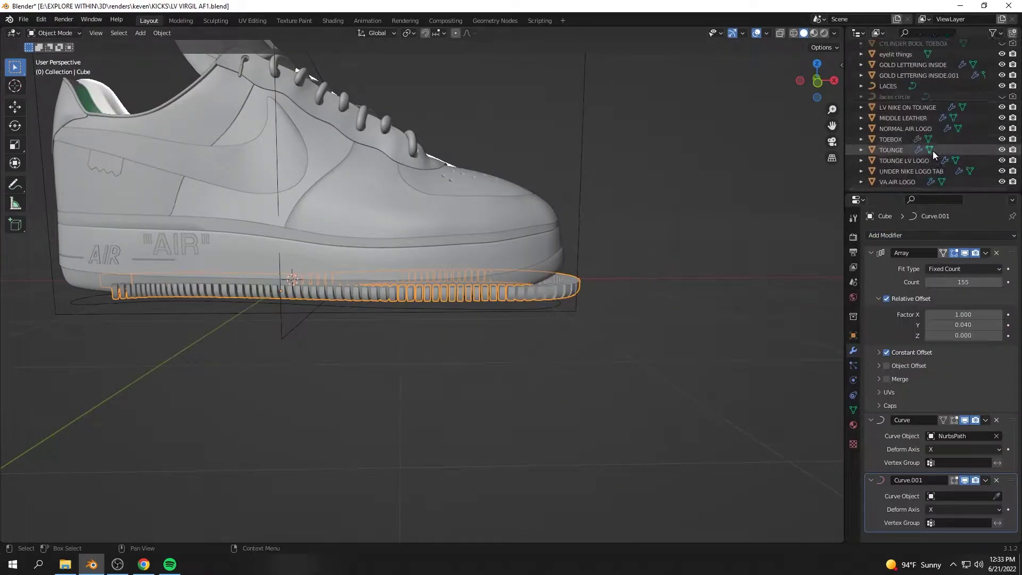
drag(907, 150, 958, 495)
Select the SOLE CURVE object and move it along X
mouse_move(586, 346)
middle_down()
mouse_move(494, 322)
mouse_move(534, 269)
middle_up()
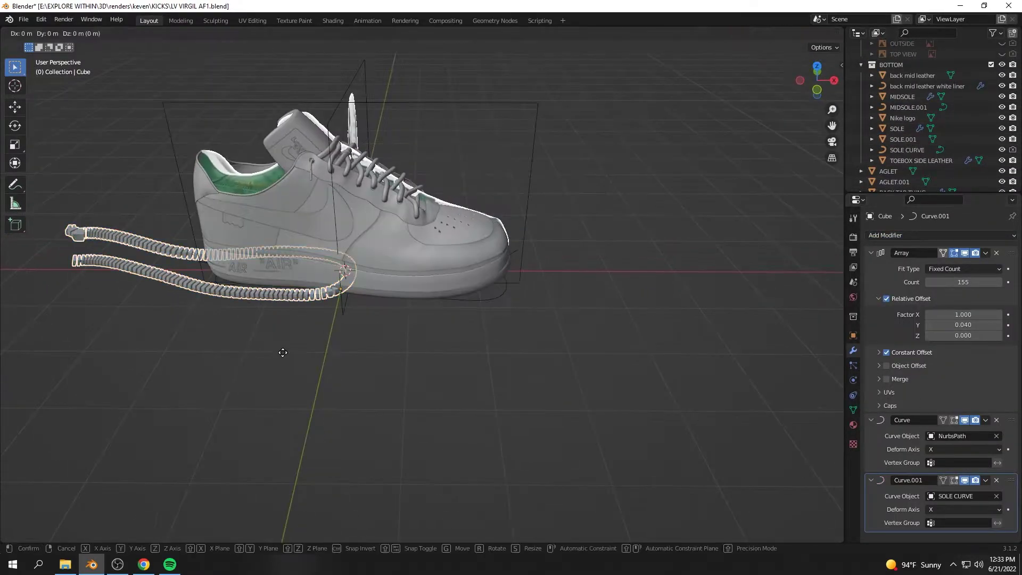
click(534, 269)
middle_drag(486, 311, 489, 336)
key(g)
key(x)
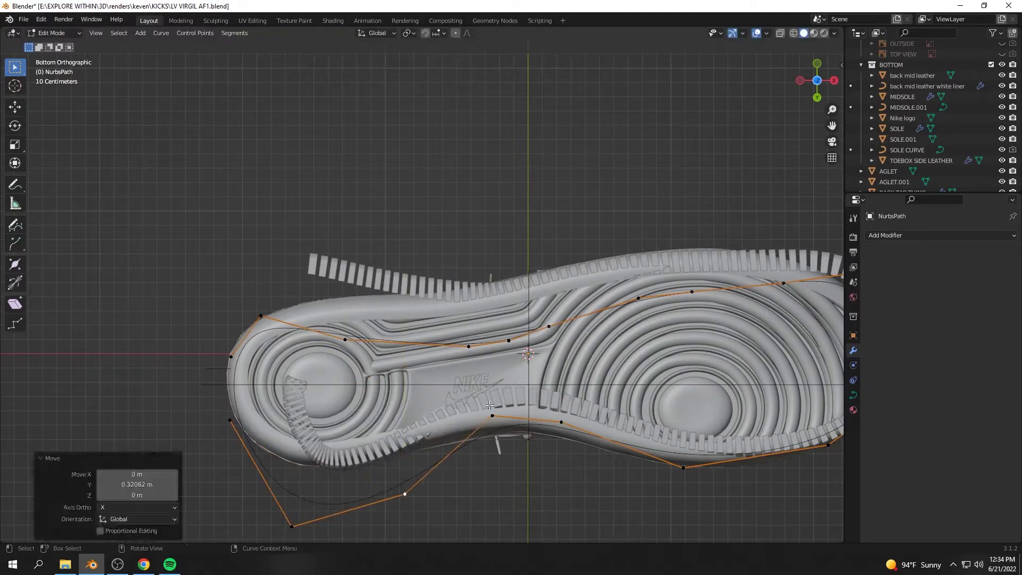
Reposition the toe and heel-top path points, then check the shoe in perspective
shift+middle_drag(779, 478, 449, 418)
click(570, 346)
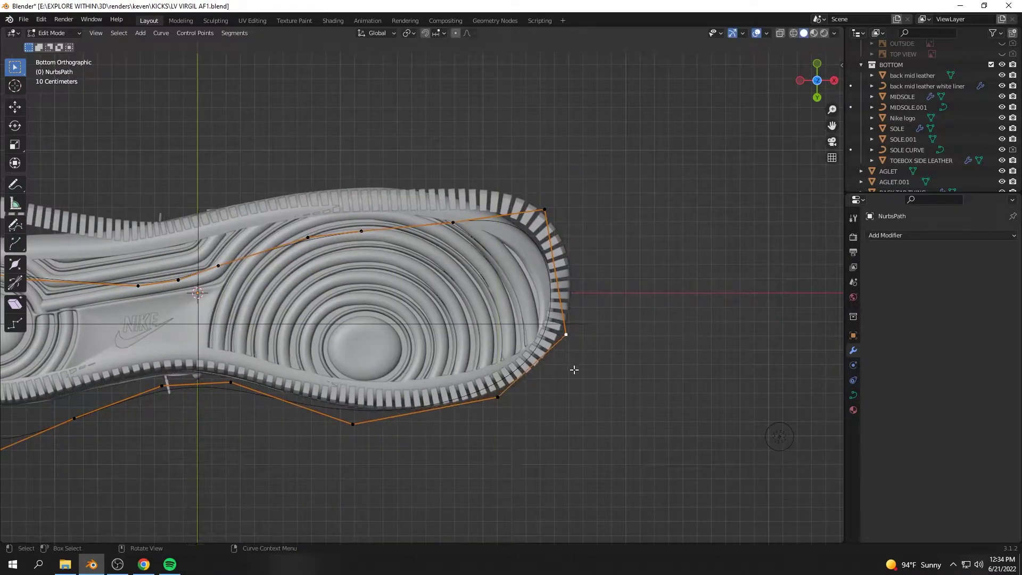
click(524, 250)
shift+middle_drag(95, 289, 307, 273)
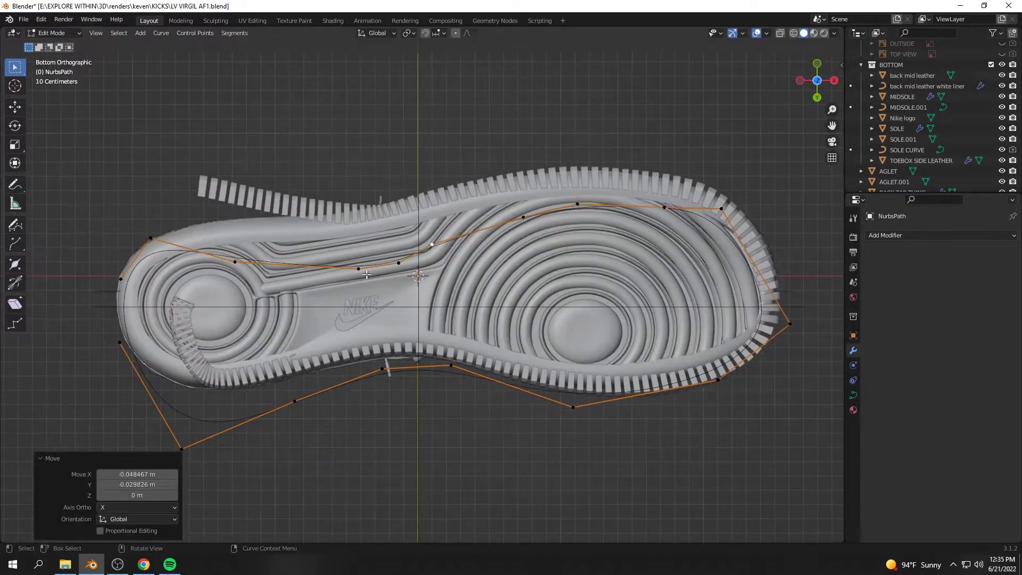
click(151, 238)
key(g)
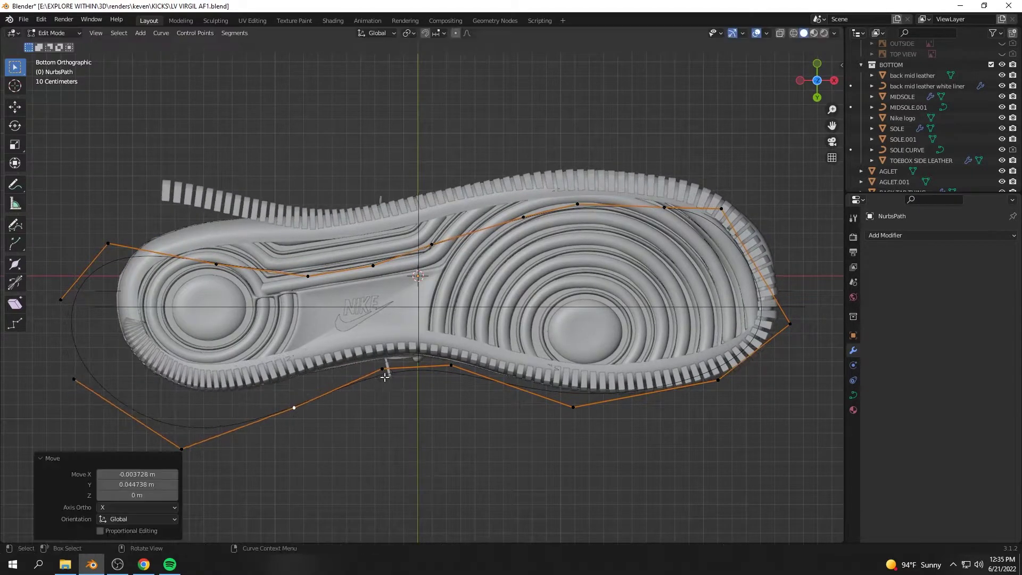
click(594, 240)
key(Tab)
mouse_move(595, 240)
middle_down()
mouse_move(524, 406)
mouse_move(641, 420)
mouse_move(465, 422)
middle_up()
scroll(525, 406, down, 3)
In Bottom view, nudge the remaining path points onto the sole's rim
key(Tab)
key(ctrl+KP_7)
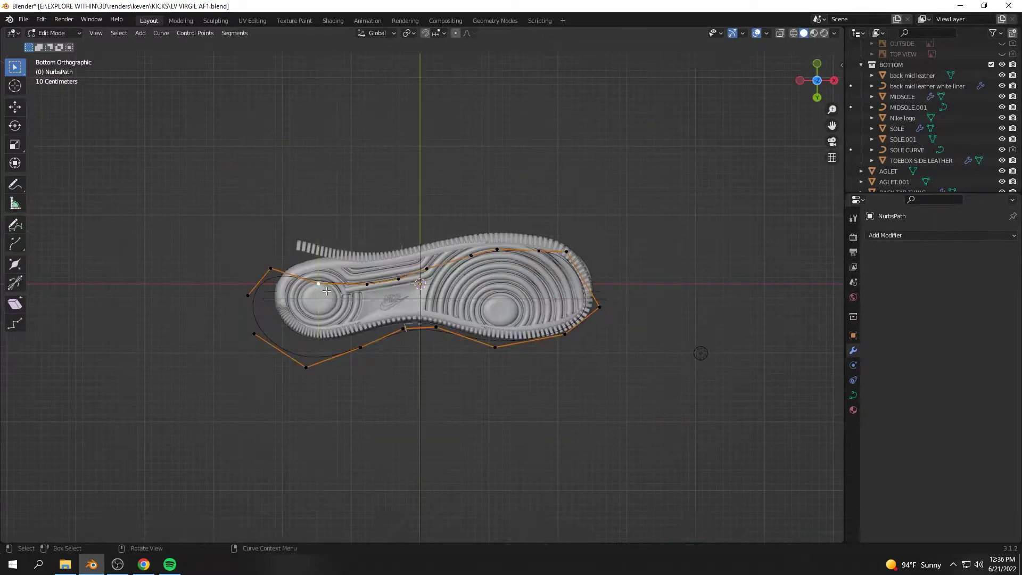
scroll(337, 272, up, 3)
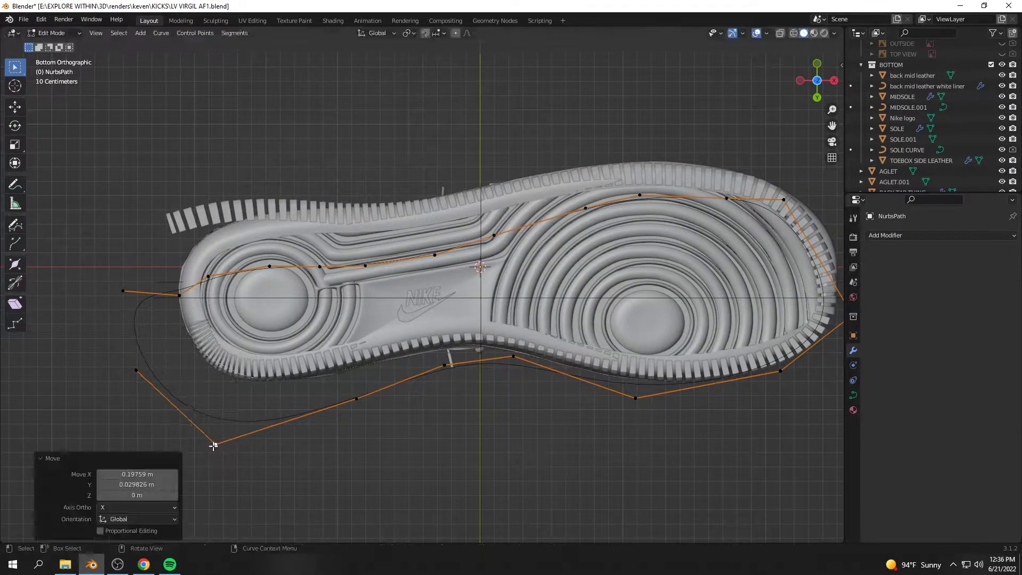
drag(136, 370, 106, 372)
drag(207, 277, 211, 290)
drag(726, 199, 724, 192)
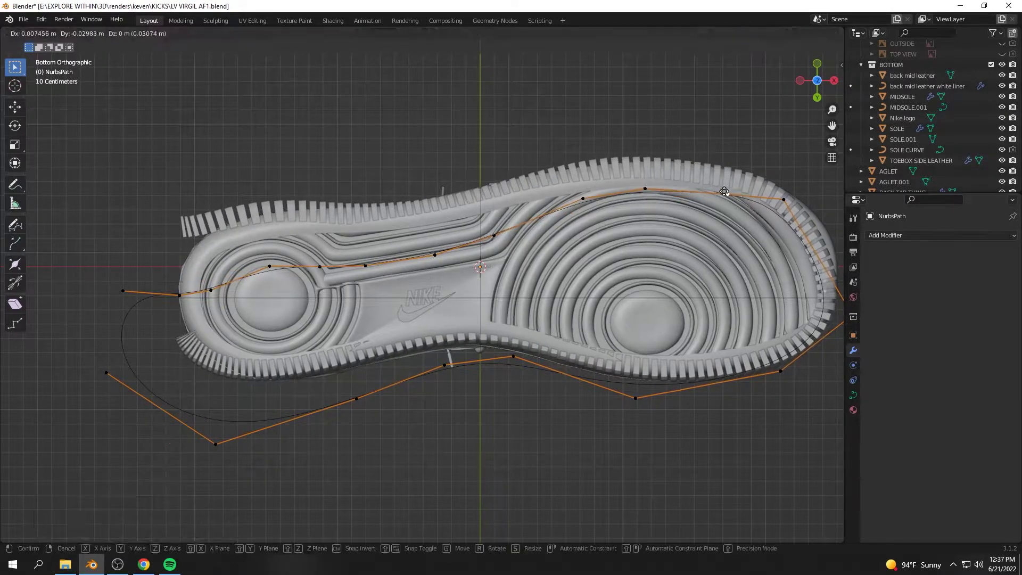
click(724, 192)
shift+middle_drag(724, 192, 548, 190)
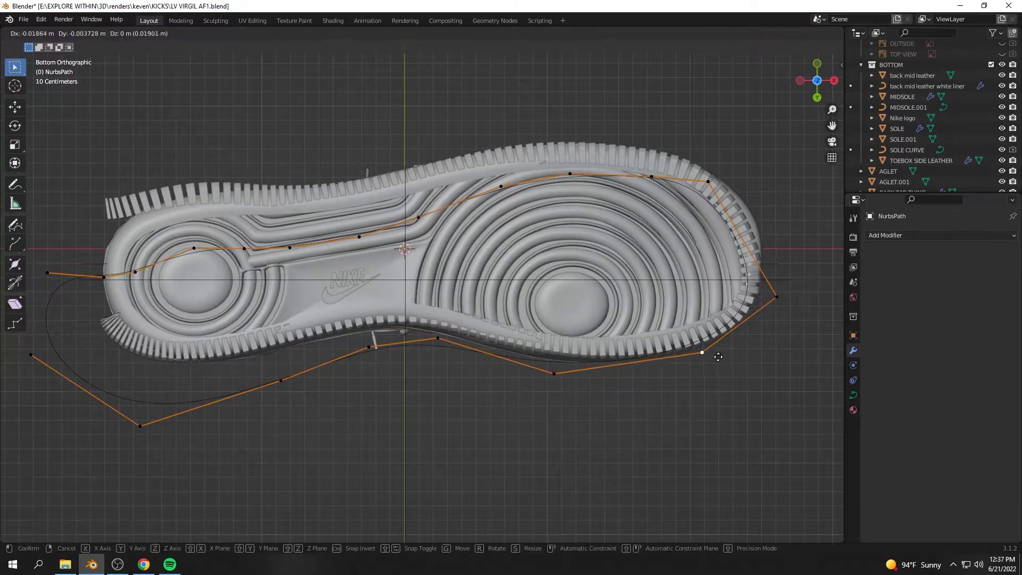
drag(718, 357, 713, 356)
drag(787, 302, 780, 302)
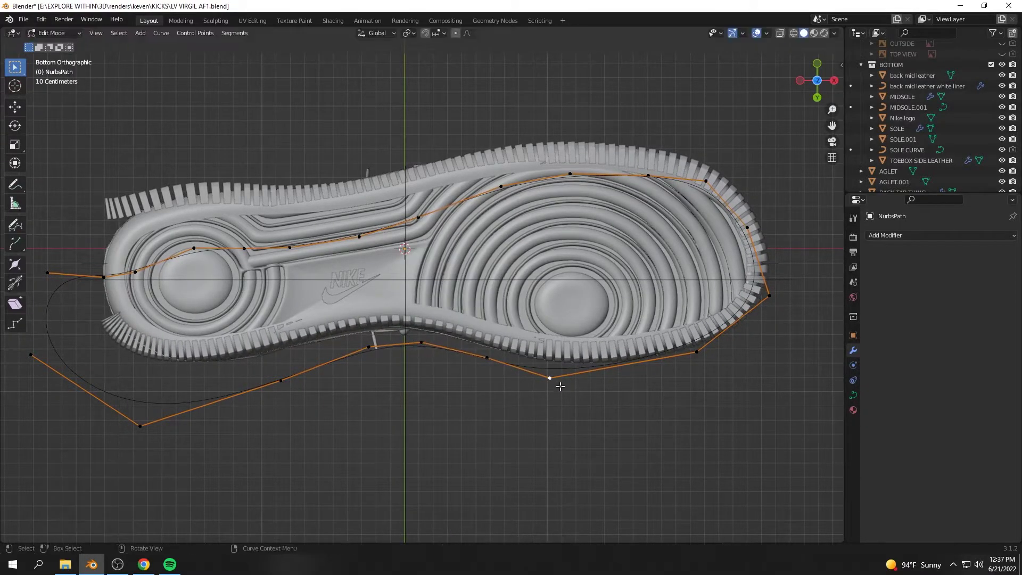
drag(712, 349, 711, 351)
middle_drag(711, 351, 522, 417)
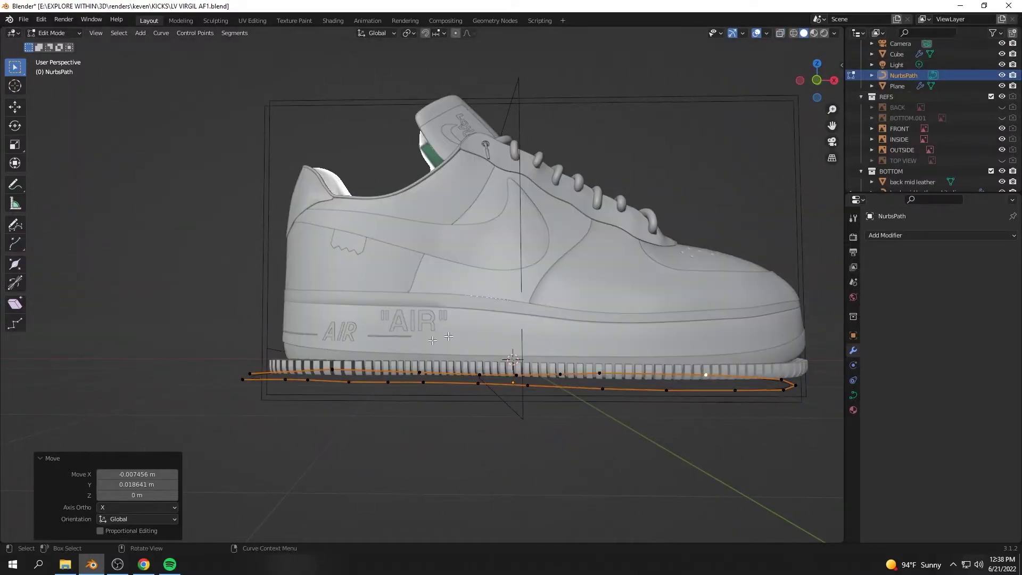
Move a sole curve control point and select the points at the curve's toe end
key(ctrl+KP_7)
key(g)
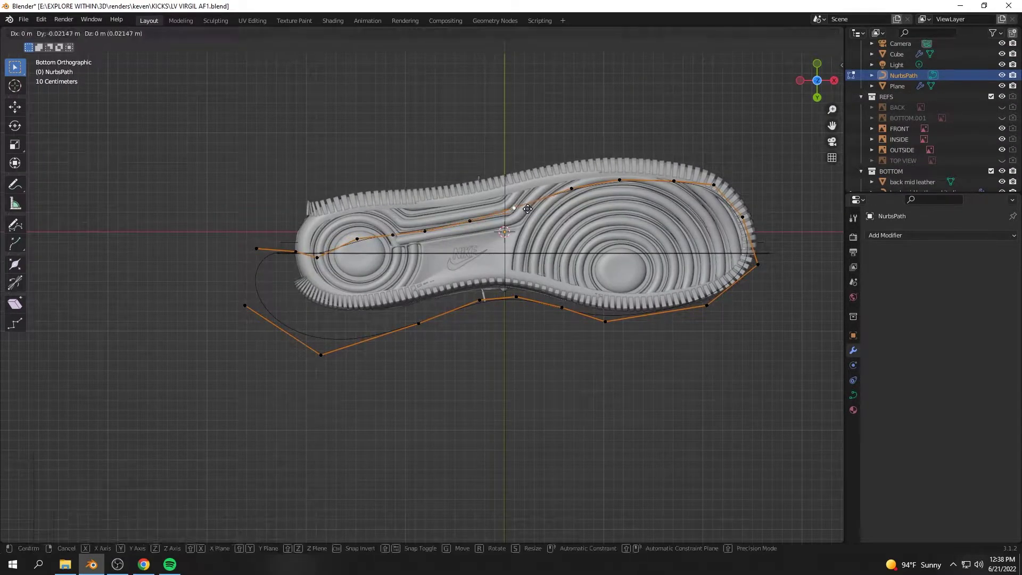
middle_drag(563, 310, 873, 207)
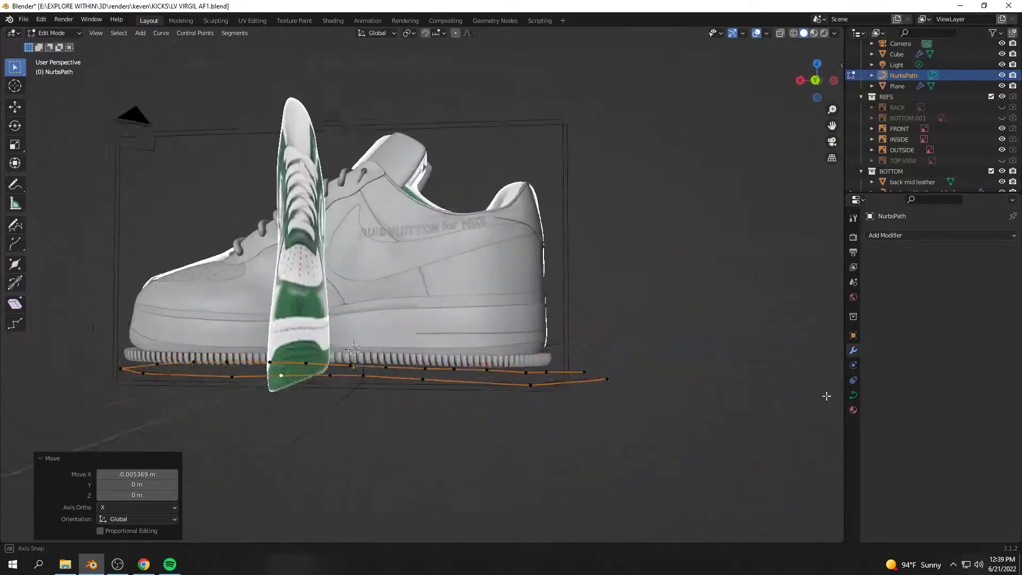
key(ctrl+KP_1)
drag(485, 330, 670, 422)
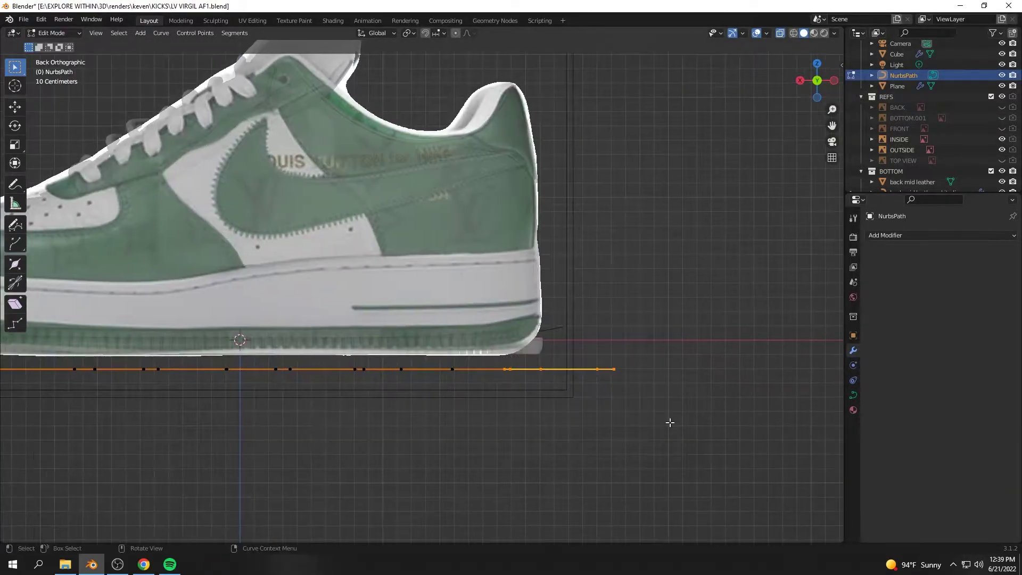
middle_drag(549, 400, 469, 361)
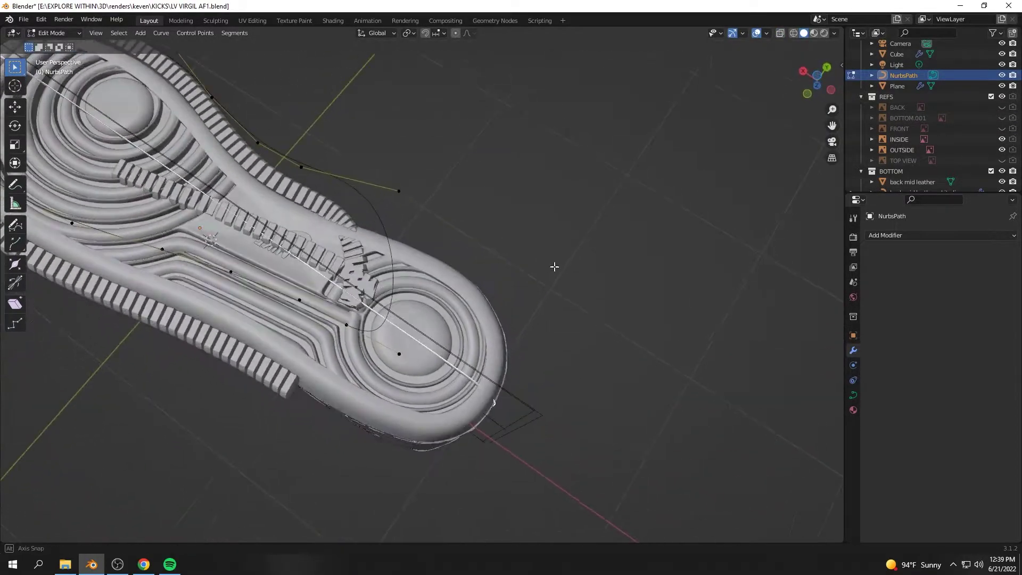
Set the rib cube's Array to count 128 with relative Y offset 0.040
key(Tab)
click(468, 361)
middle_drag(602, 353, 392, 337)
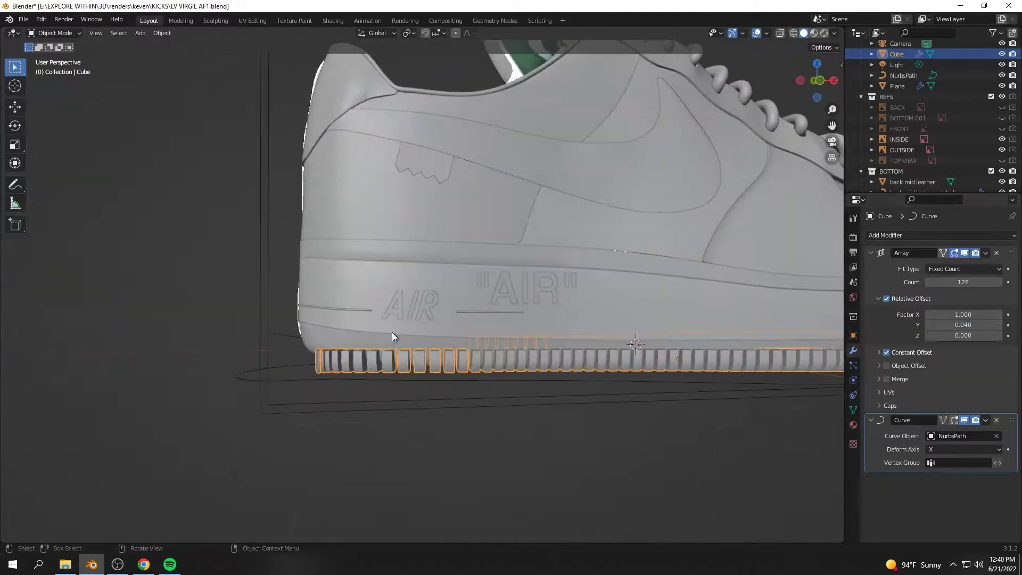
scroll(541, 337, down, 5)
middle_drag(527, 421, 513, 354)
drag(958, 324, 965, 324)
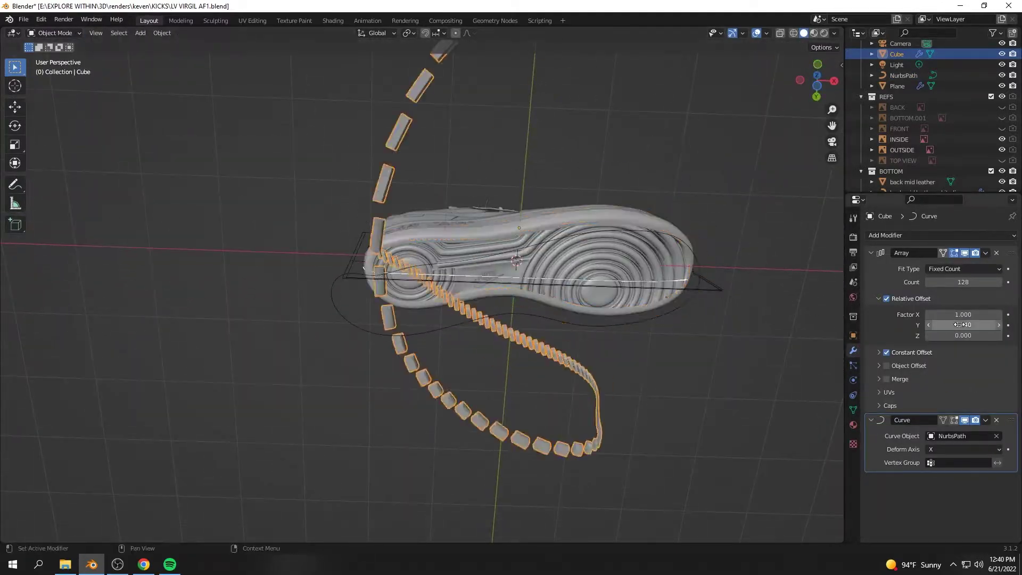
click(928, 282)
middle_drag(533, 373, 521, 298)
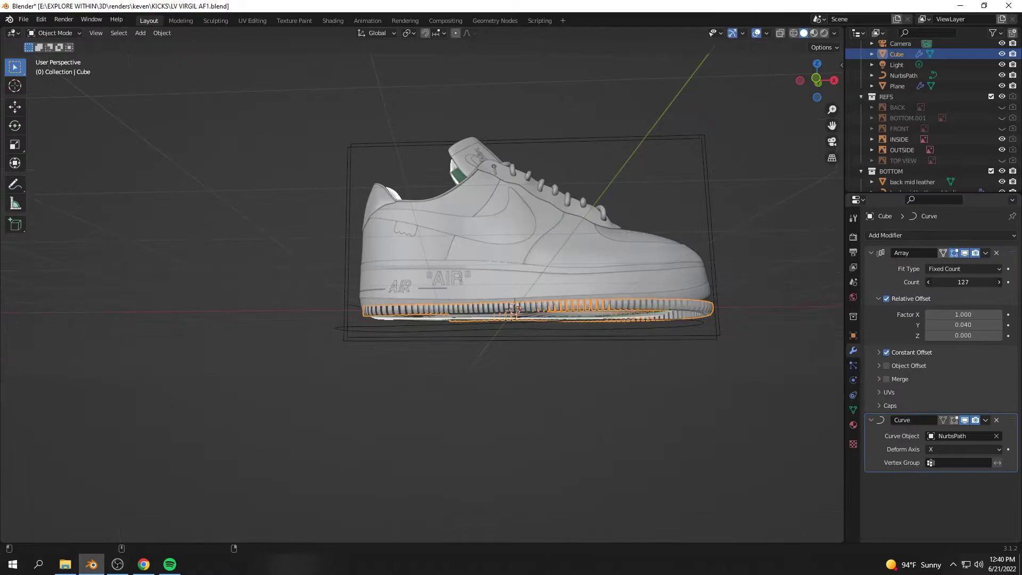
click(886, 299)
Select the sole curve and return to editing its points
middle_drag(390, 308, 277, 401)
key(KP_1)
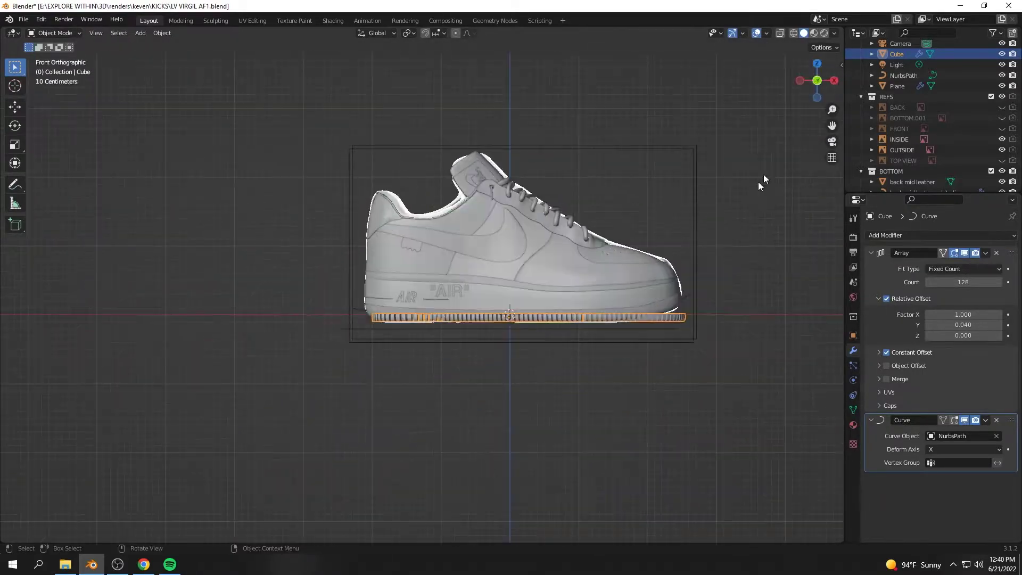
middle_drag(509, 315, 554, 278)
click(554, 278)
key(Tab)
scroll(554, 278, up, 3)
Delete the toe segment of the sole curve so it is open at the toe
scroll(610, 256, down, 3)
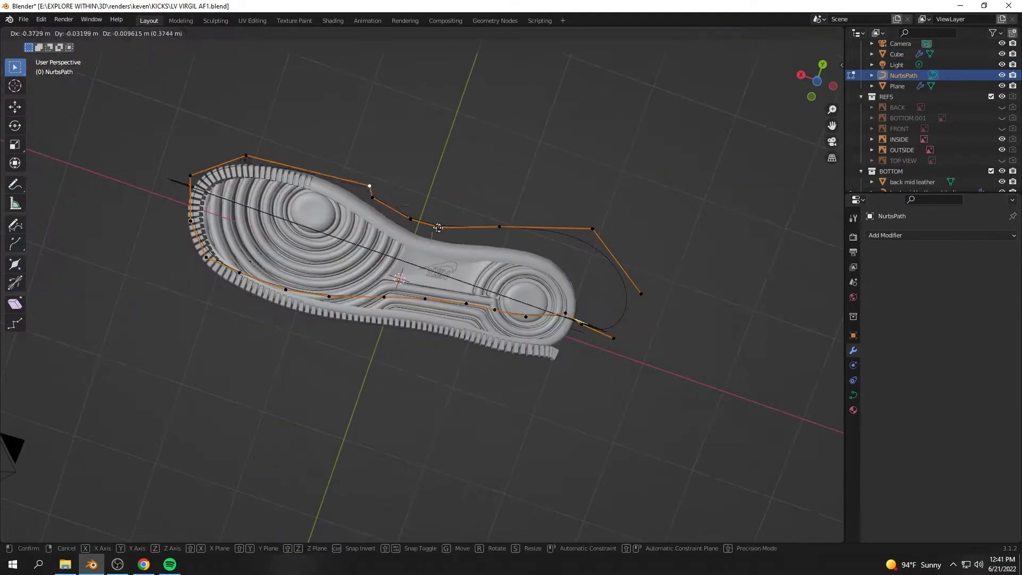
shift+middle_drag(620, 258, 554, 178)
key(x)
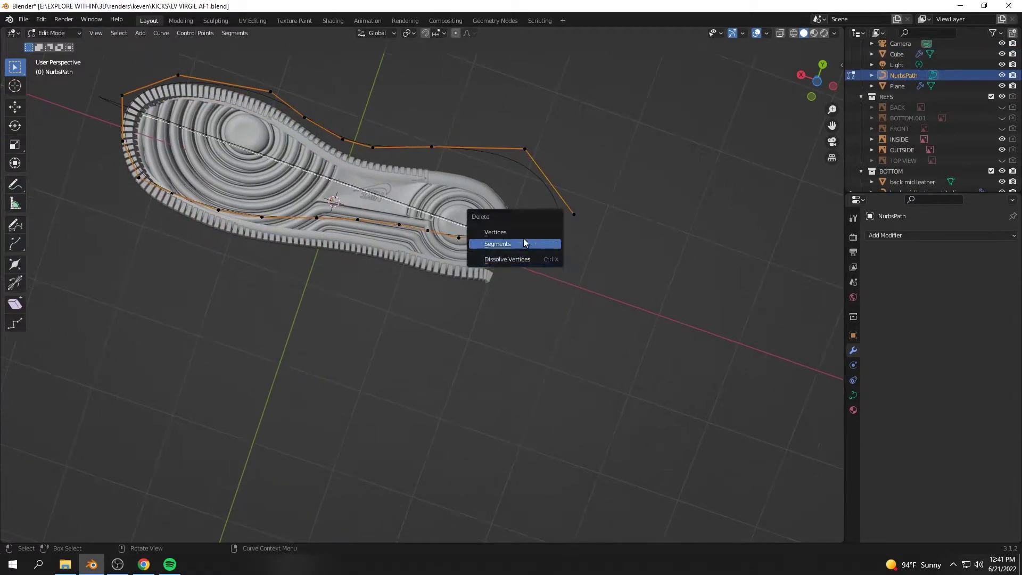
key(Tab)
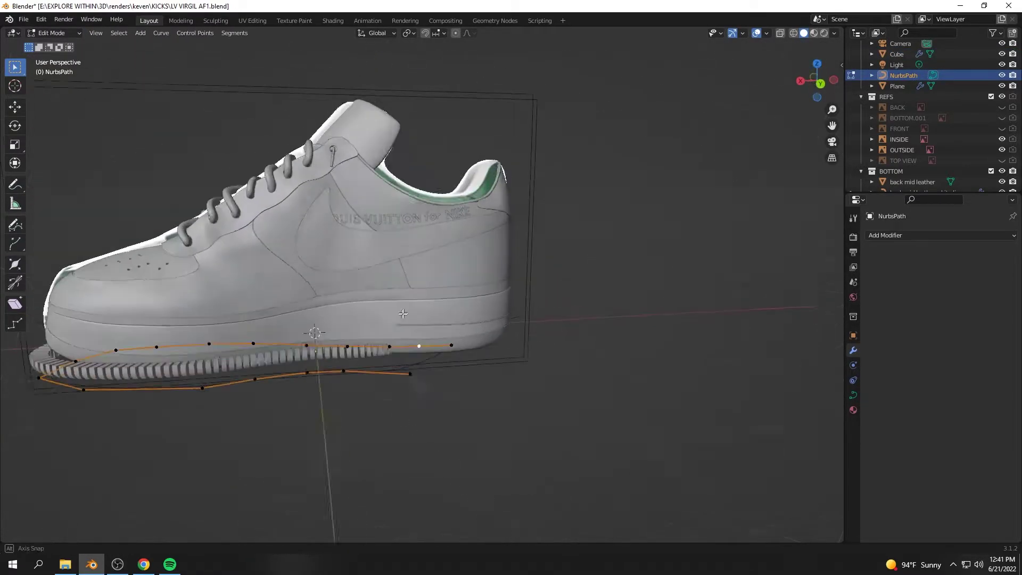
Look up at the sole from Bottom view and start editing the sole curve's points
middle_drag(470, 232, 400, 213)
click(400, 213)
key(ctrl+KP_7)
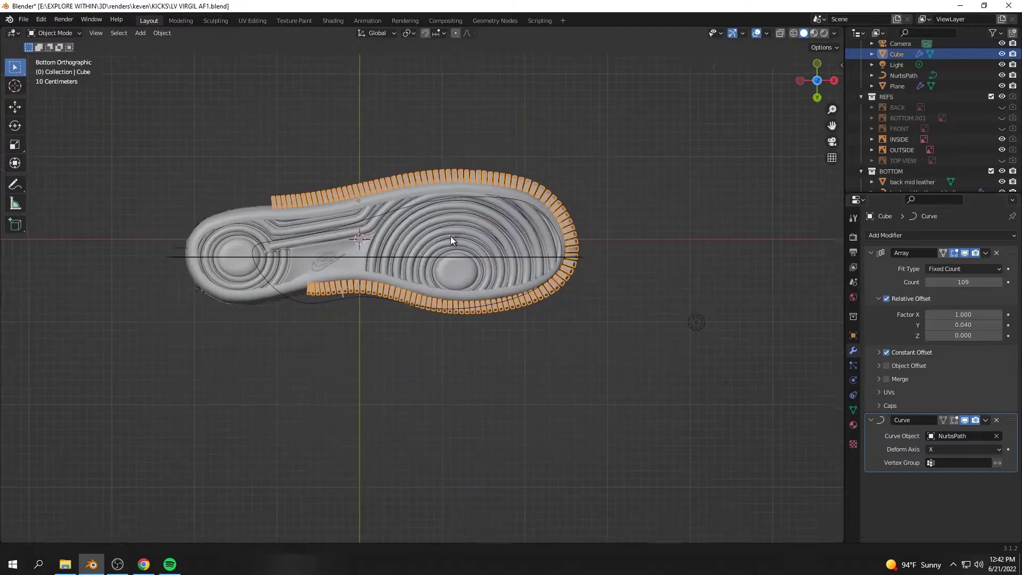
scroll(227, 324, up, 2)
click(227, 324)
key(Tab)
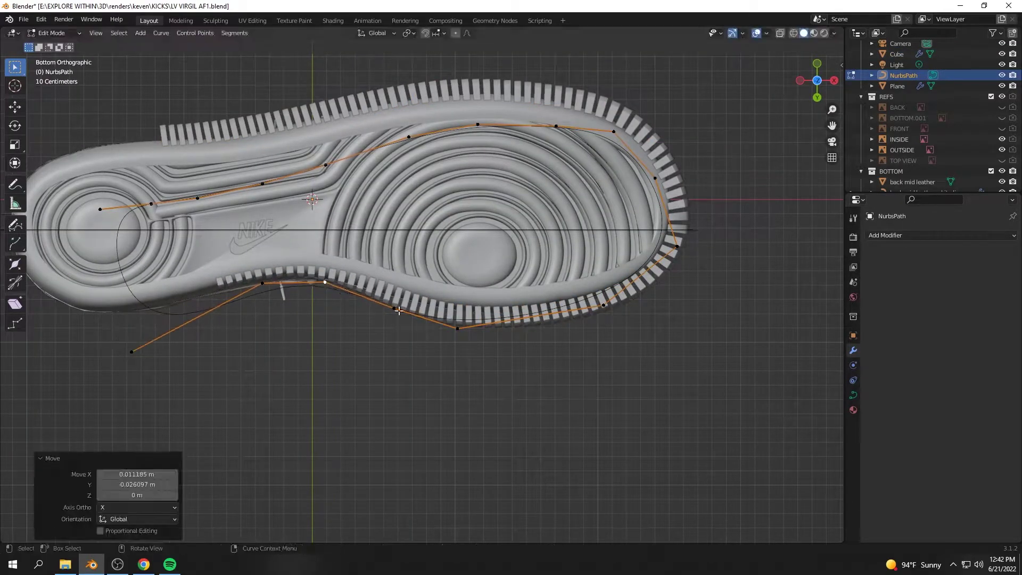
Move the inner-edge point and the top control point down onto the sole rim
click(395, 308)
shift+middle_drag(399, 310, 286, 320)
key(g)
shift+middle_drag(503, 147, 603, 168)
key(g)
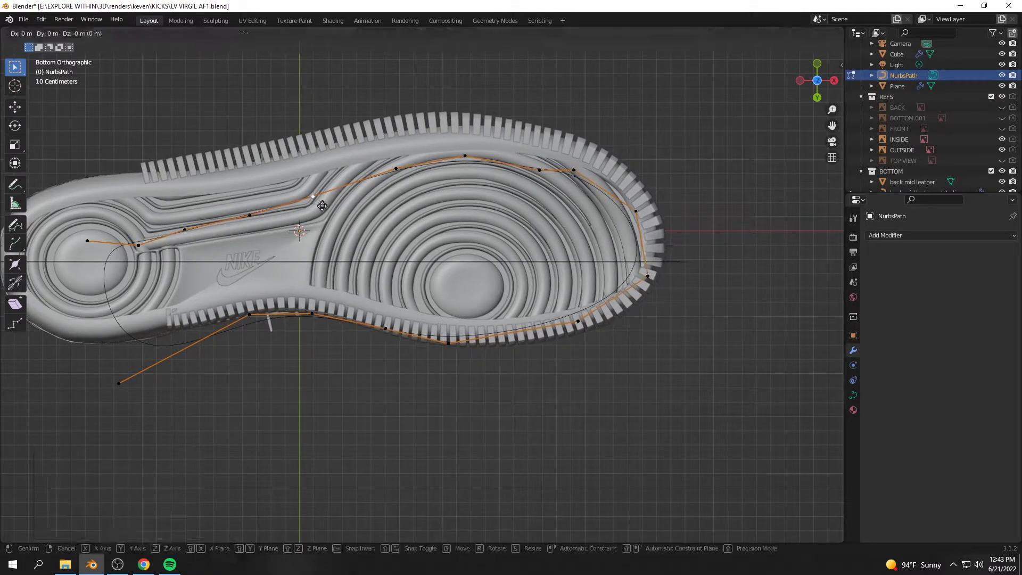
click(465, 156)
key(g)
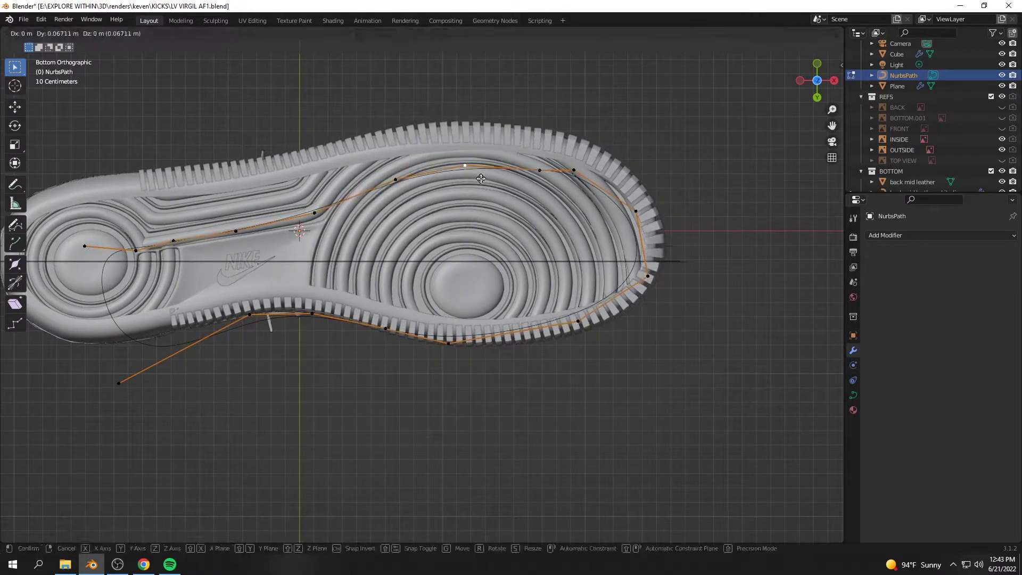
Refit the remaining side points onto the sole edge, constraining one move to Y
middle_drag(600, 240, 411, 406)
key(ctrl+KP_7)
drag(469, 150, 474, 156)
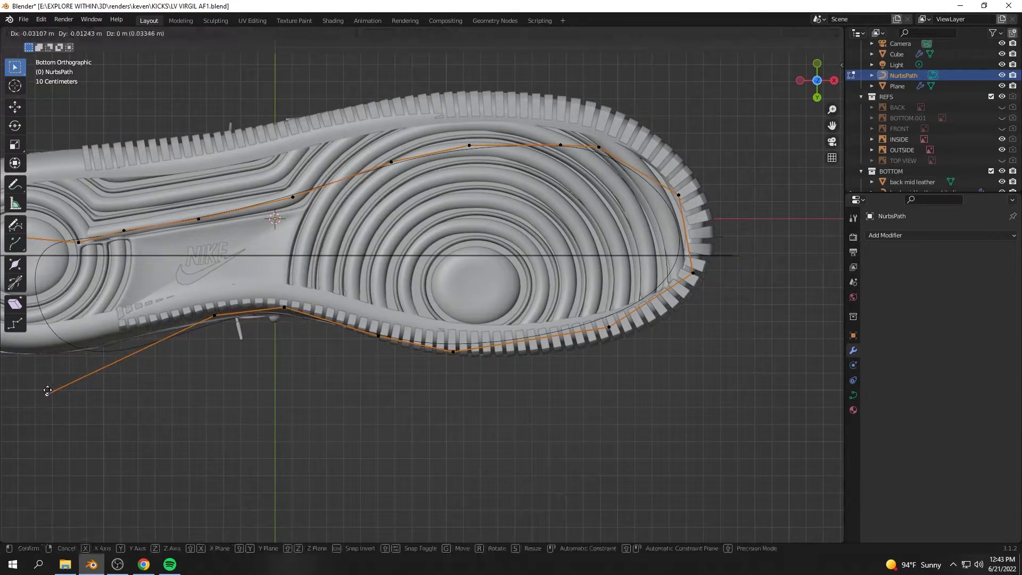
click(704, 272)
mouse_move(703, 271)
middle_down()
mouse_move(579, 375)
mouse_move(798, 379)
mouse_move(470, 397)
middle_up()
click(470, 397)
key(g)
key(y)
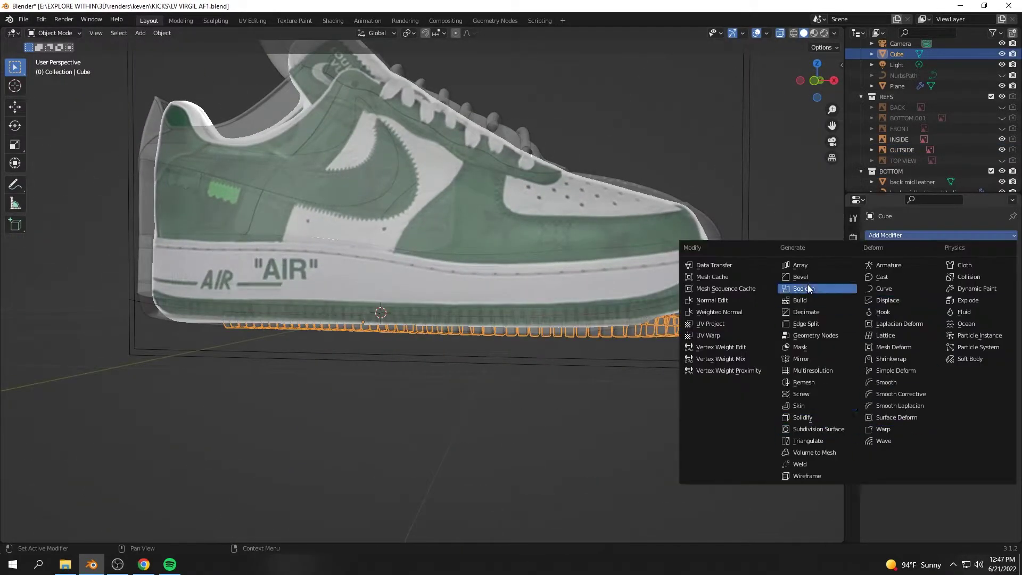
Confirm the last curve point, then edit the tread-block Cube bent along SOLE CURVE
click(44, 349)
middle_drag(62, 310, 102, 434)
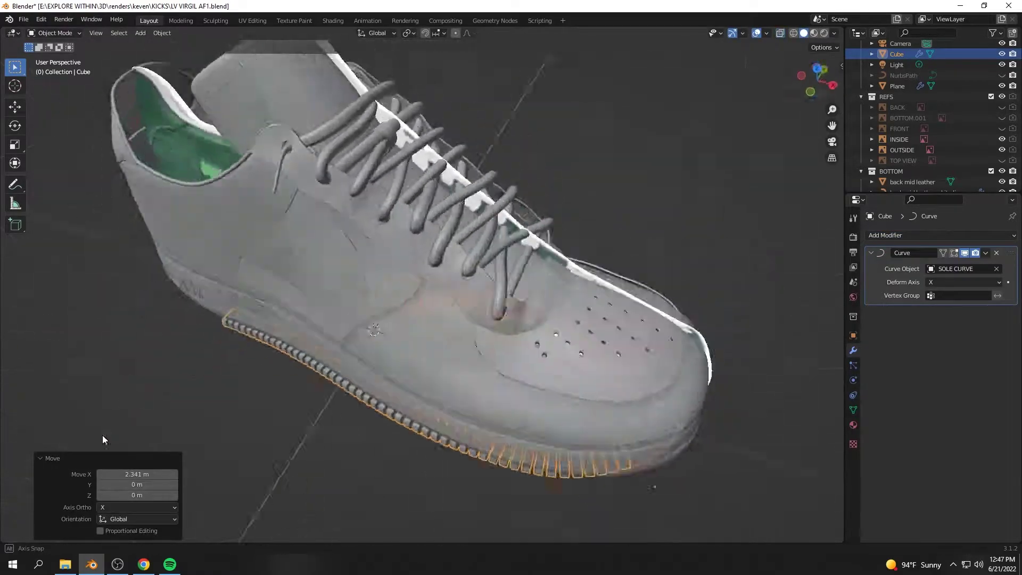
key(g)
right_click(807, 453)
mouse_move(807, 453)
middle_down()
mouse_move(548, 360)
mouse_move(712, 360)
mouse_move(221, 375)
mouse_move(158, 392)
mouse_move(552, 404)
mouse_move(556, 364)
mouse_move(403, 375)
mouse_move(491, 394)
middle_up()
key(Tab)
key(Tab)
click(485, 410)
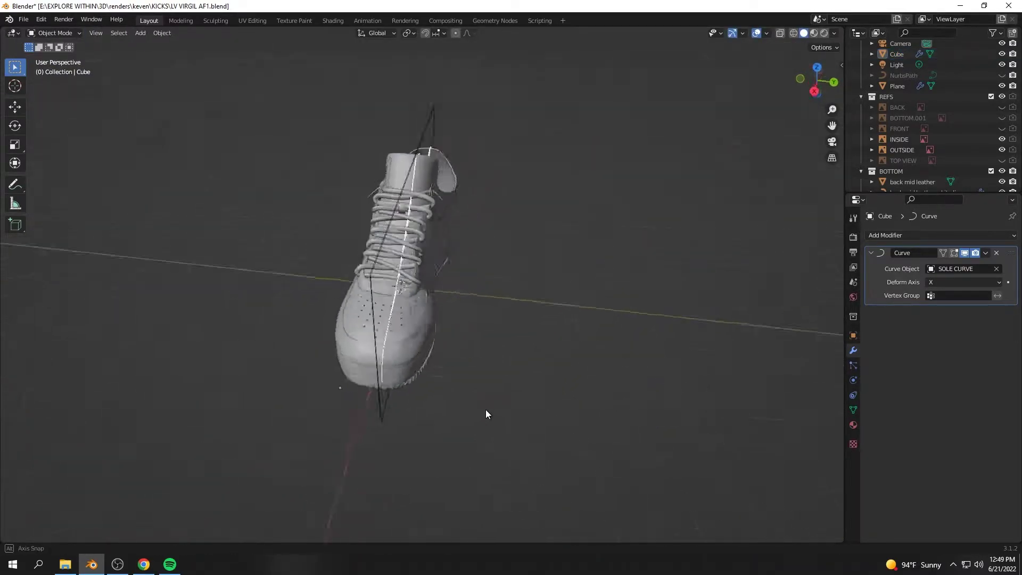
click(575, 322)
middle_drag(574, 323, 394, 333)
scroll(653, 286, up, 5)
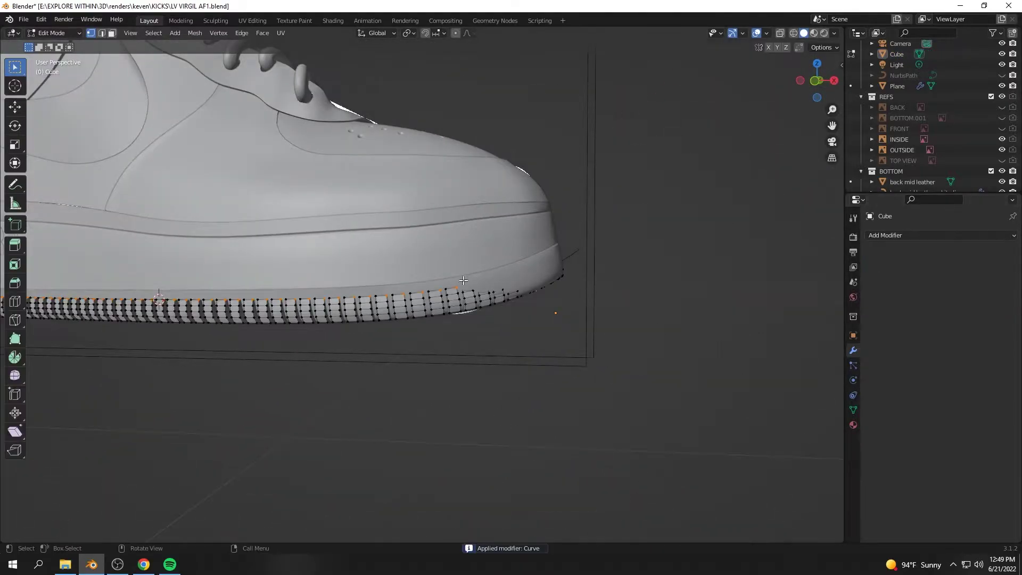
Leave Edit Mode and hide the tread-block mesh from view
mouse_move(462, 280)
alt+middle_down()
mouse_move(504, 298)
mouse_move(535, 278)
alt+middle_up()
scroll(940, 129, down, 3)
scroll(940, 128, down, 3)
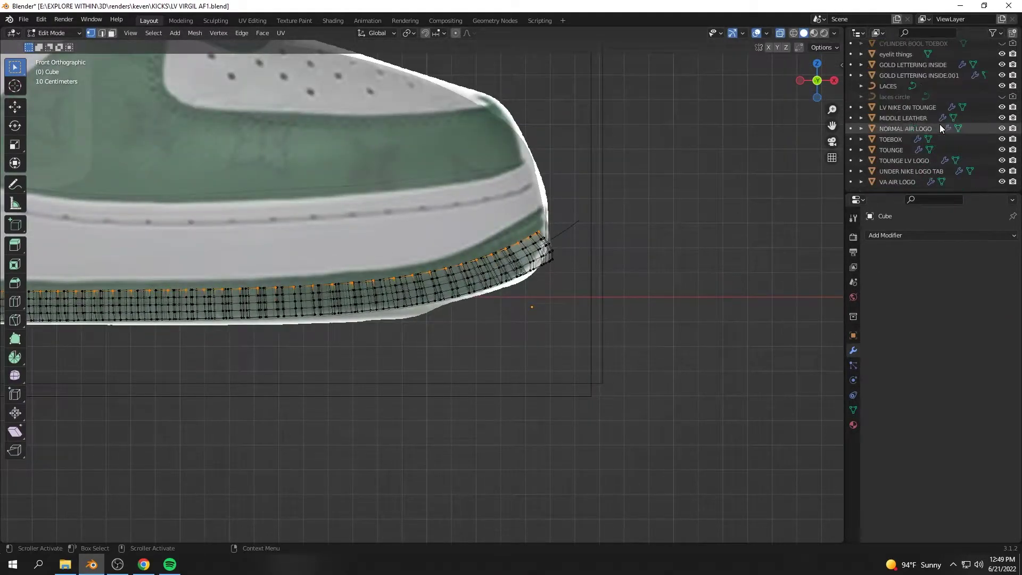
scroll(940, 128, up, 5)
key(Tab)
middle_drag(533, 320, 574, 453)
click(1001, 78)
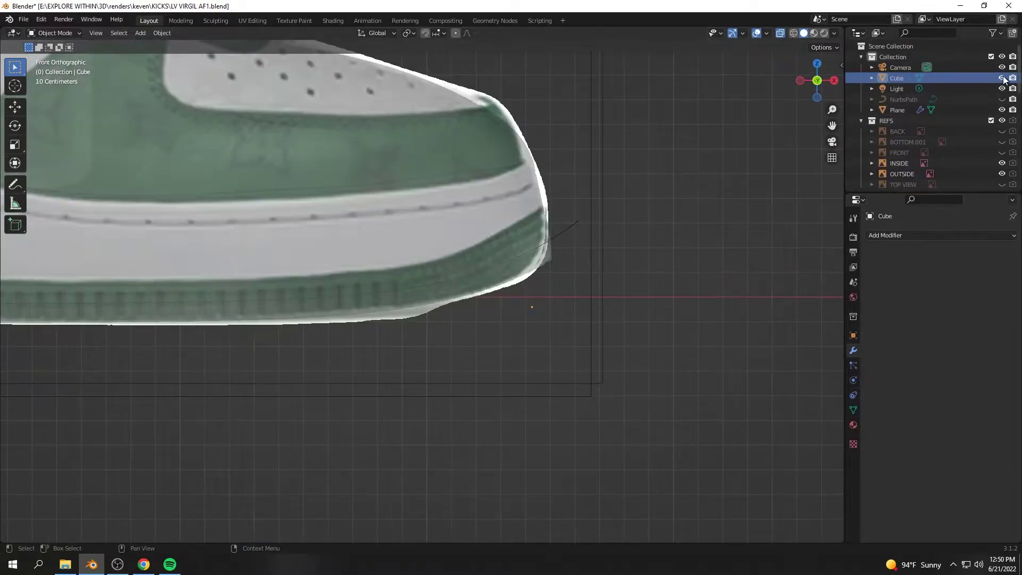
Select and delete the sole faces at the toe
drag(445, 310, 410, 269)
mouse_move(410, 269)
middle_down()
mouse_move(426, 320)
mouse_move(368, 421)
mouse_move(401, 315)
middle_up()
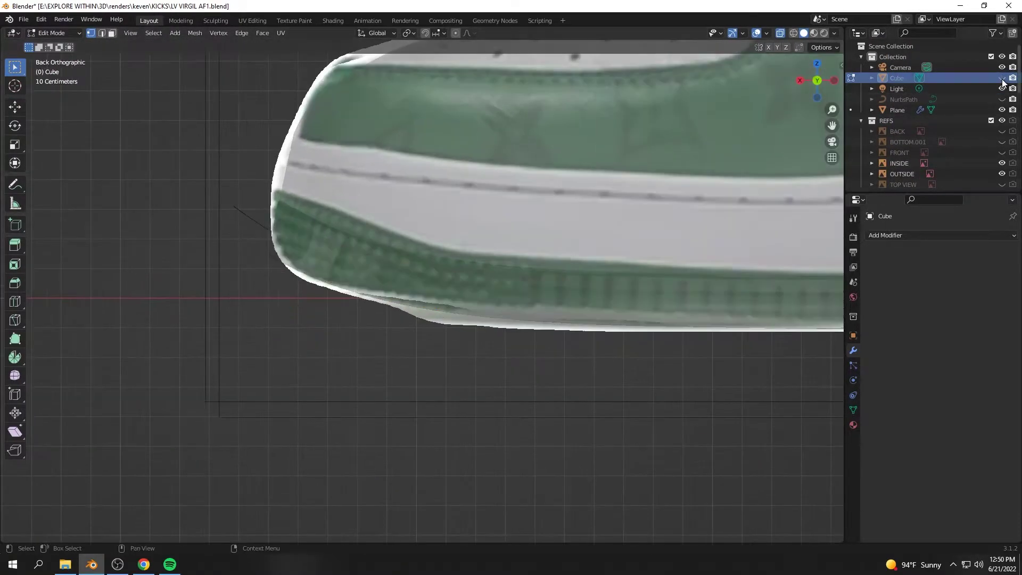
click(815, 88)
middle_drag(393, 367, 371, 357)
middle_drag(422, 318, 429, 408)
key(x)
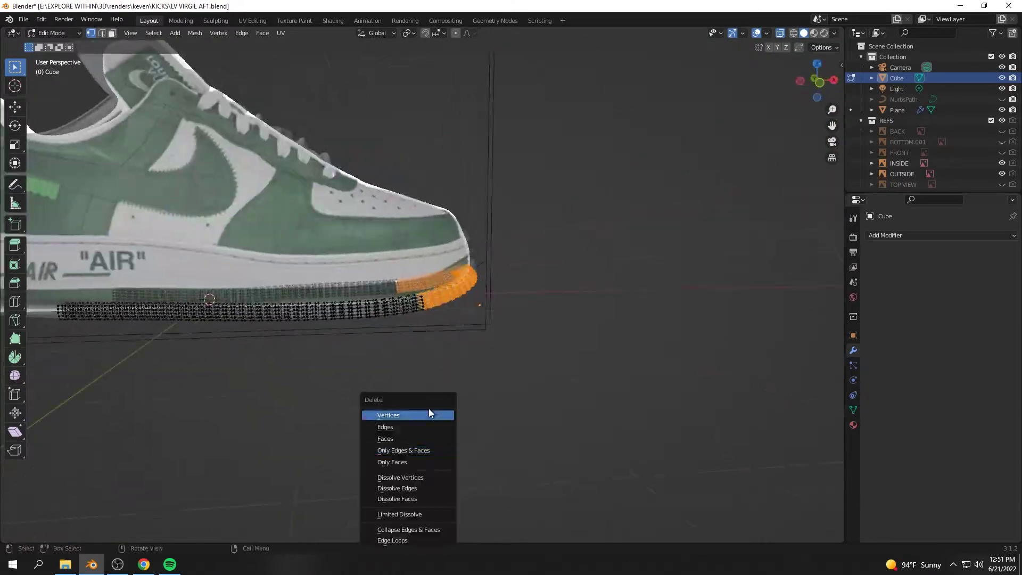
click(429, 413)
scroll(358, 345, up, 5)
scroll(358, 345, down, 2)
Duplicate the end tooth's faces with Shift+D and place the copy beside it
alt+click(418, 368)
middle_drag(358, 346, 435, 388)
key(shift+d)
click(439, 367)
key(KP_1)
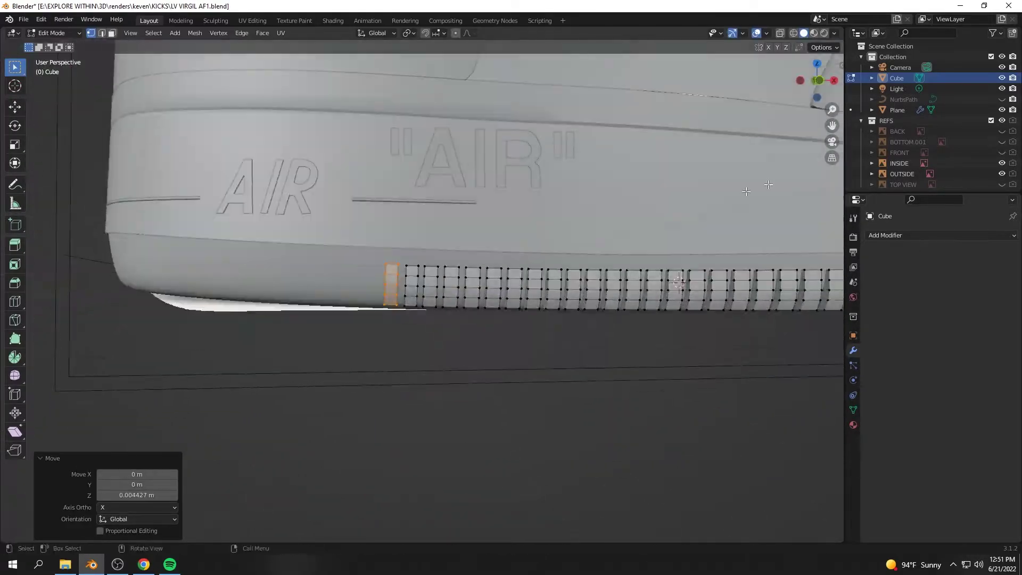
scroll(383, 311, up, 3)
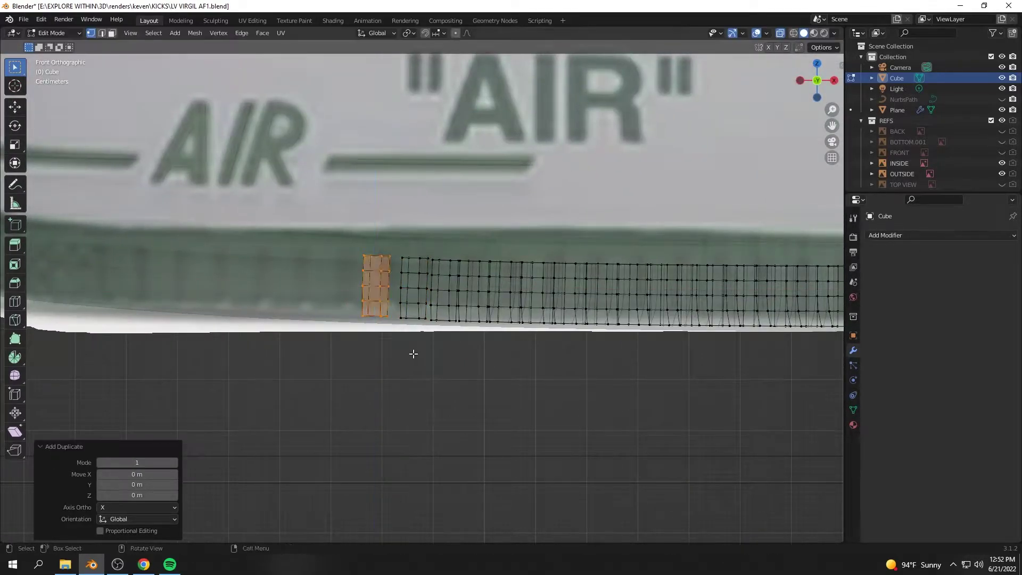
click(127, 312)
scroll(127, 312, down, 5)
middle_drag(392, 358, 464, 413)
drag(376, 374, 407, 394)
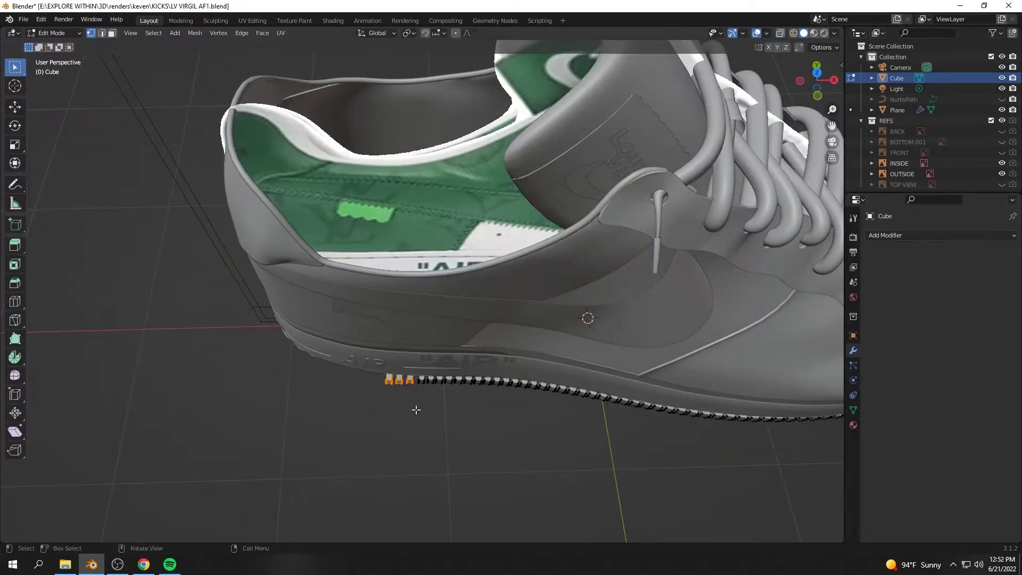
click(421, 387)
key(Tab)
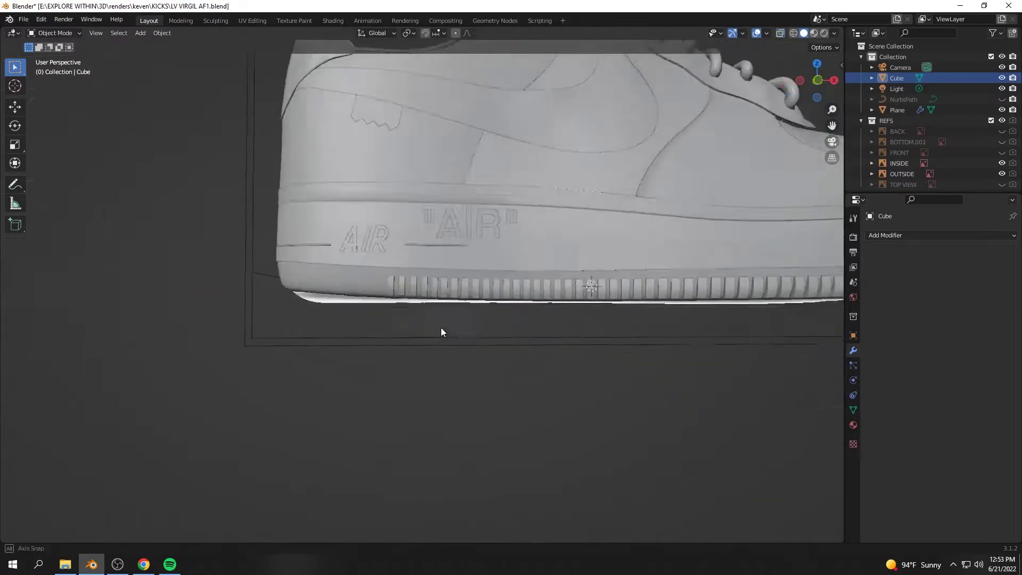
Slide the duplicated tooth along Y toward the heel and check the shoe
scroll(440, 327, down, 5)
scroll(496, 355, up, 4)
scroll(424, 340, up, 3)
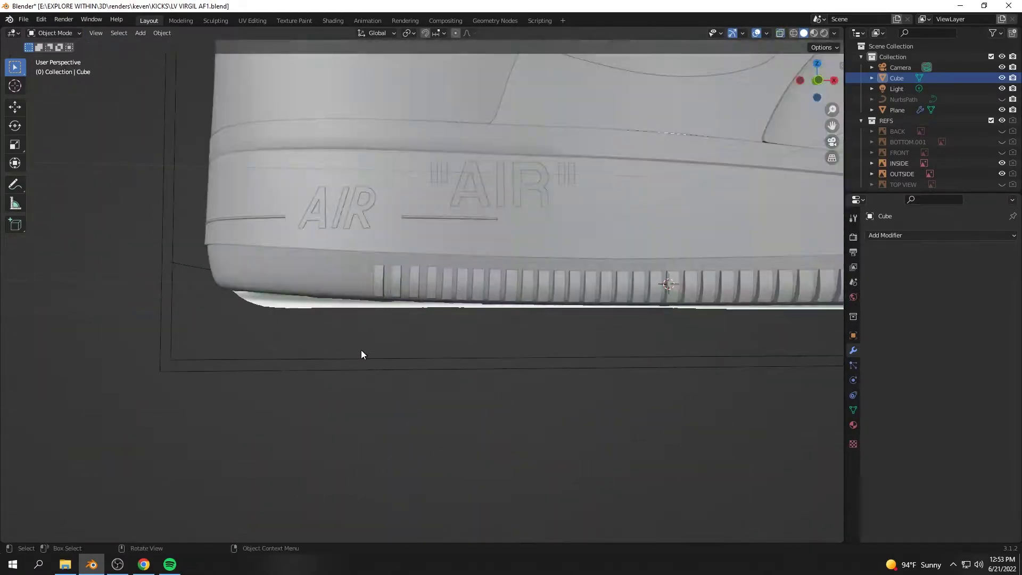
key(Tab)
middle_drag(432, 350, 417, 345)
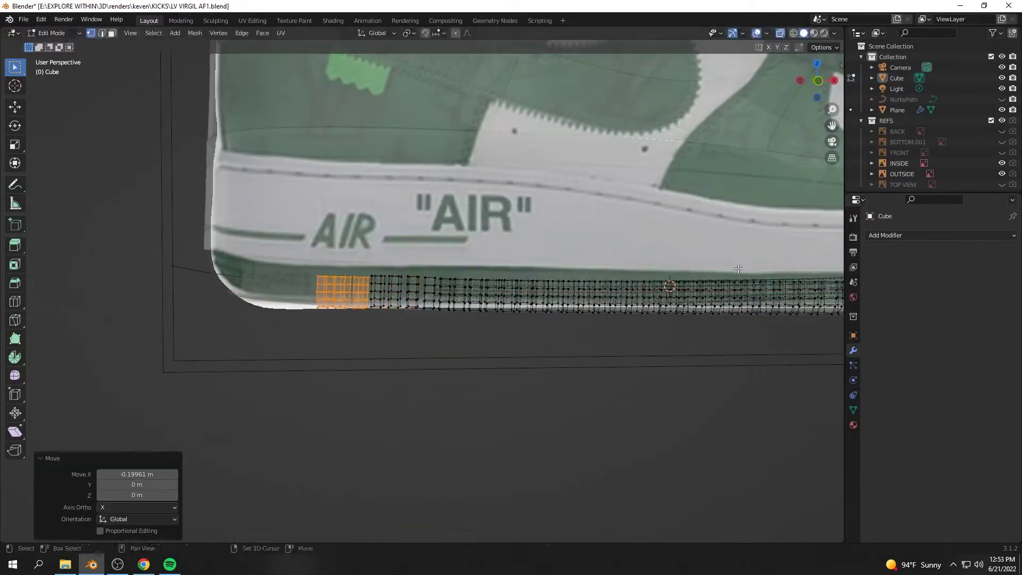
scroll(413, 381, down, 3)
middle_drag(413, 381, 532, 394)
key(g)
key(y)
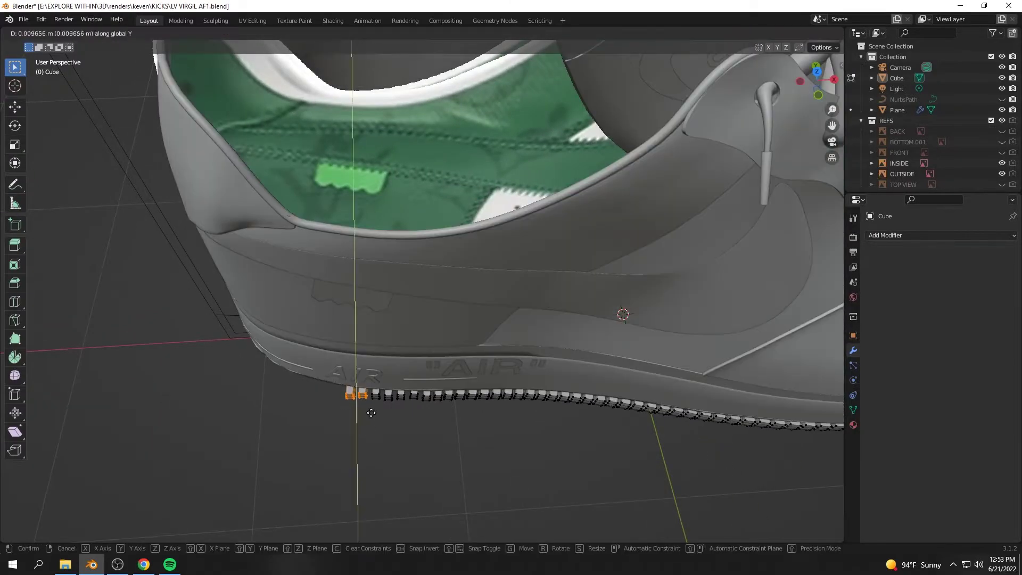
click(356, 416)
mouse_move(369, 413)
middle_down()
mouse_move(427, 413)
mouse_move(499, 368)
mouse_move(588, 383)
mouse_move(119, 353)
middle_up()
scroll(406, 384, up, 5)
scroll(406, 383, down, 2)
key(Tab)
scroll(406, 384, down, 5)
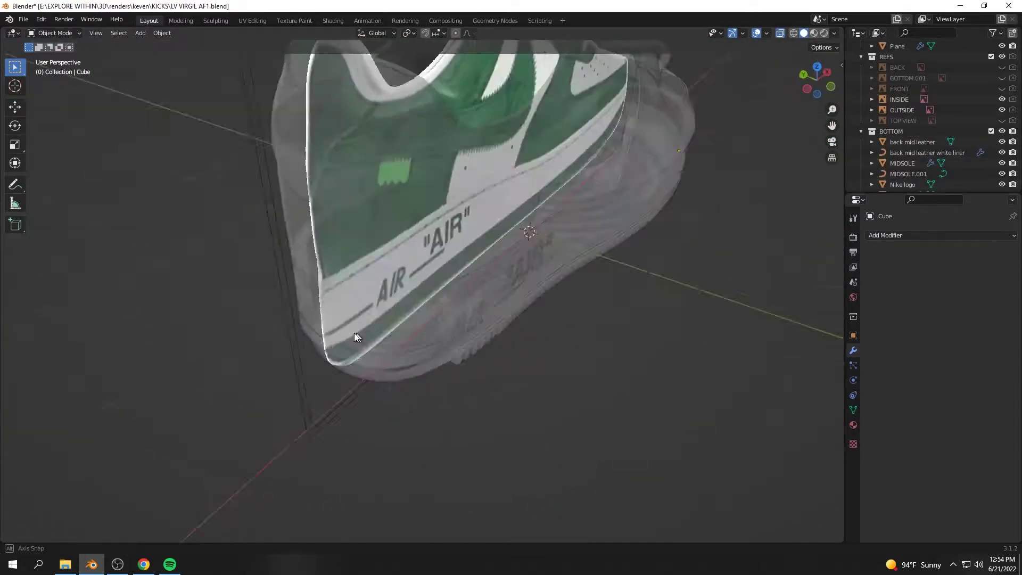
Shift the selected sole tooth along the Y axis and check it in Object Mode
key(Tab)
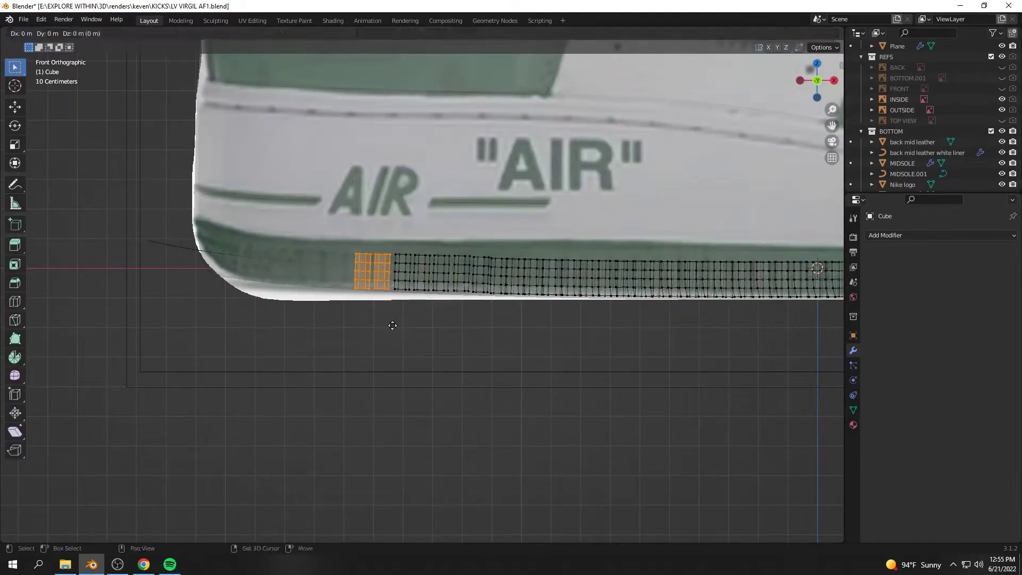
middle_drag(353, 308, 284, 402)
key(g)
key(y)
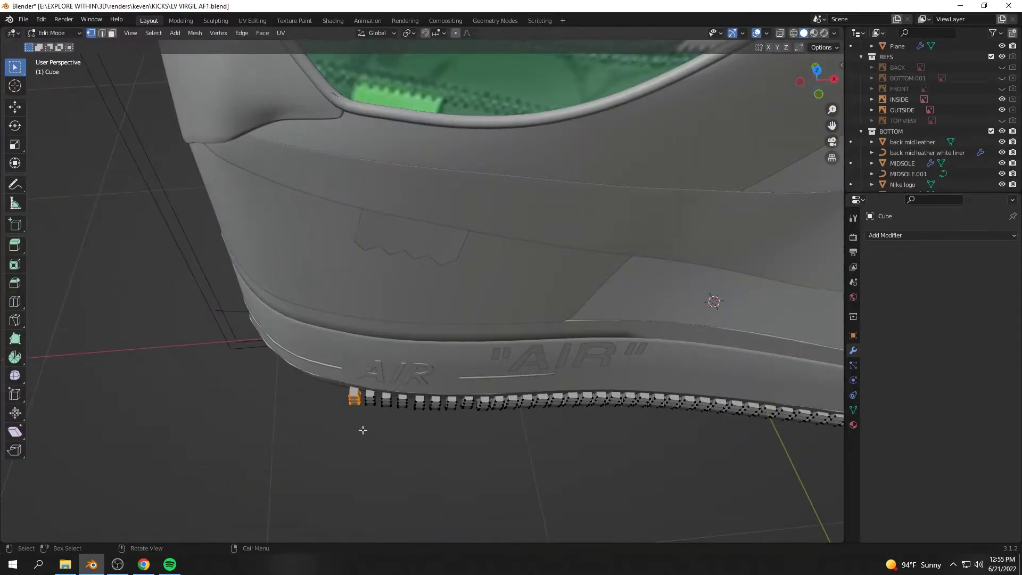
key(Tab)
middle_drag(398, 372, 598, 316)
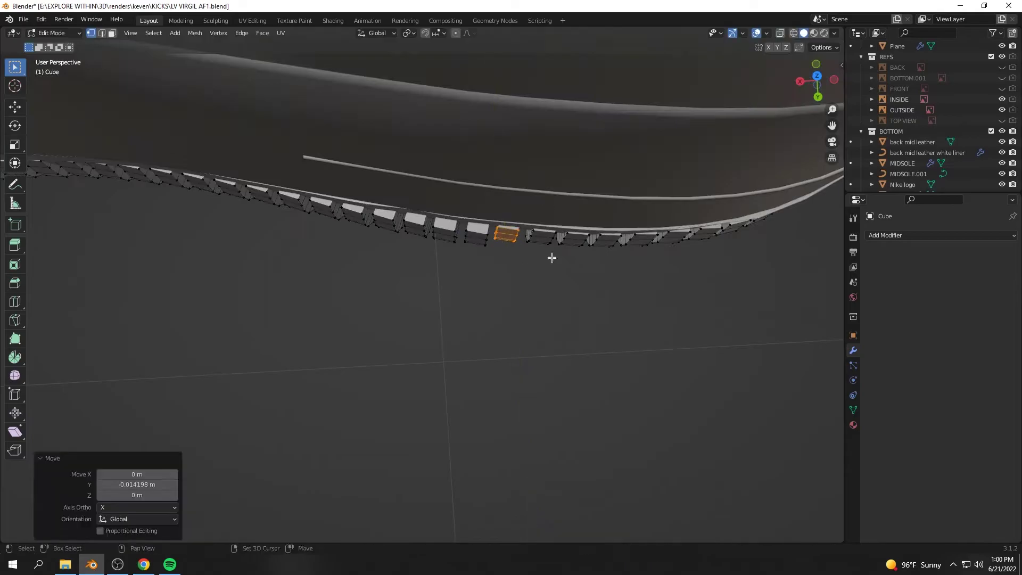
Move the next tooth and rotate it about 3.5° to follow the midsole curve
drag(491, 257, 490, 257)
key(g)
key(y)
click(511, 211)
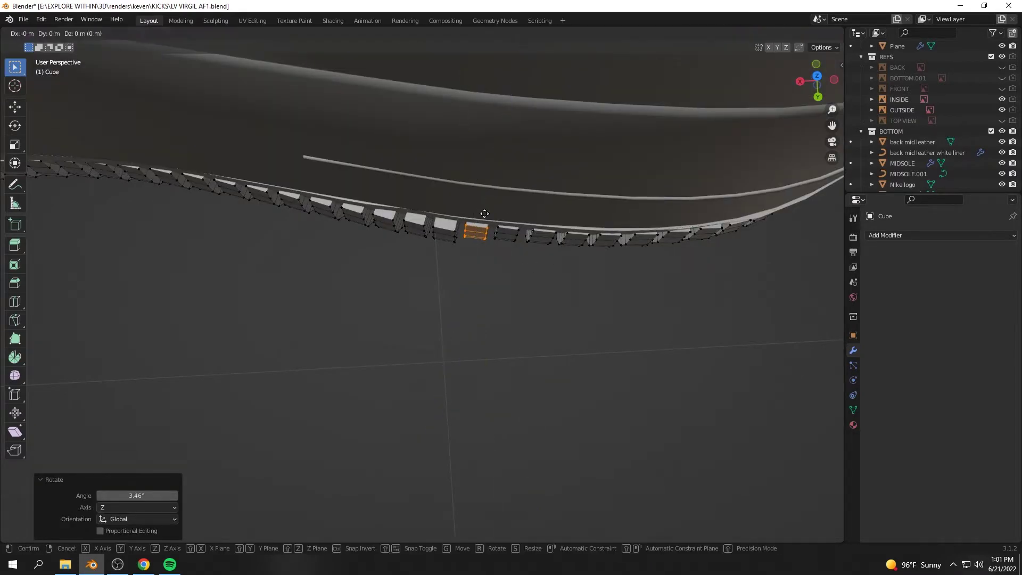
click(484, 213)
middle_drag(484, 214, 446, 256)
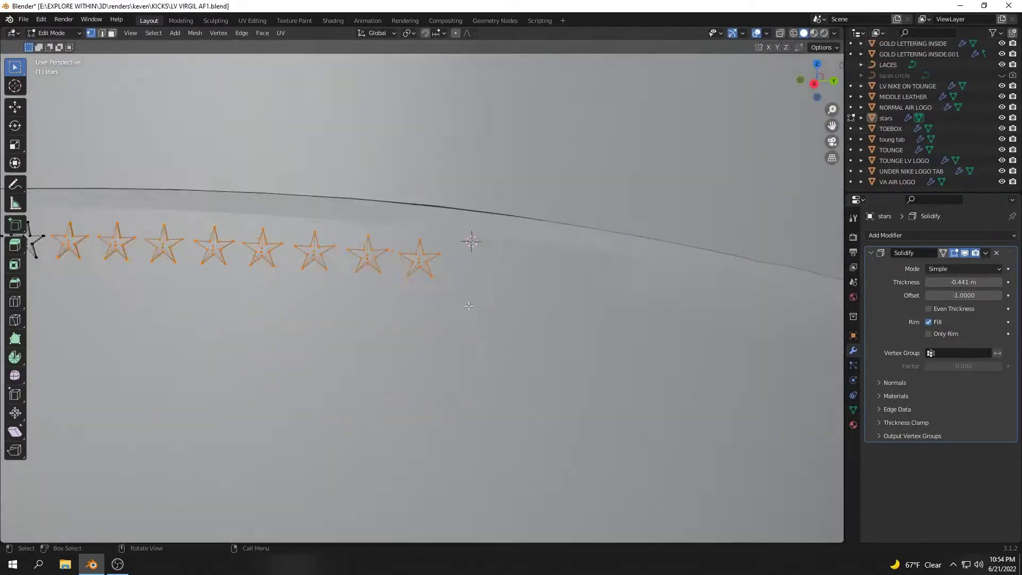
Reposition the rightmost heel star, checking it edge-on and face-on
middle_drag(469, 306, 460, 342)
drag(412, 234, 491, 326)
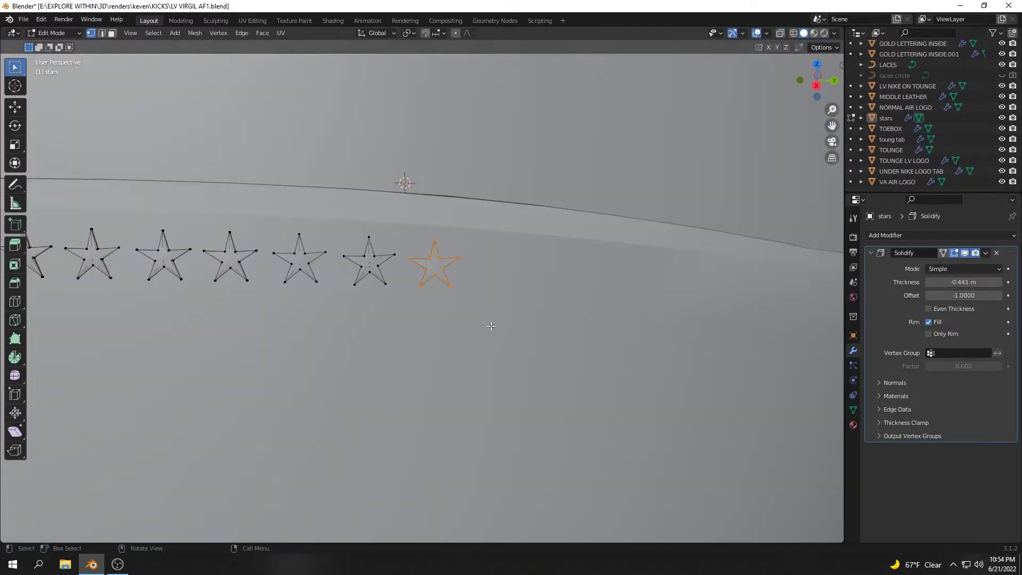
click(551, 320)
middle_drag(551, 321, 470, 347)
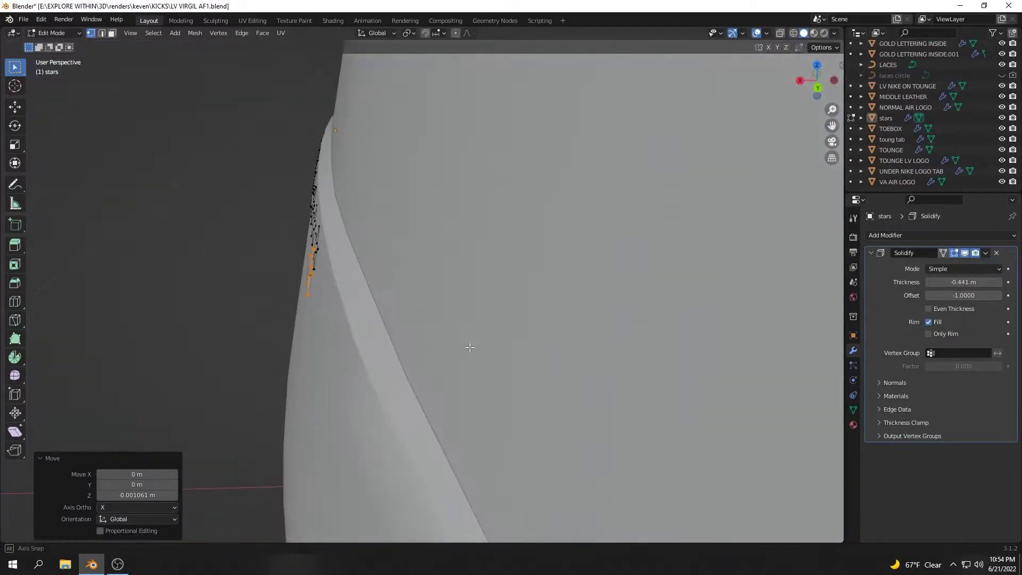
click(590, 366)
middle_drag(590, 366, 462, 312)
Inspect the star row on the shoe side in Object Mode, zooming closer
key(Tab)
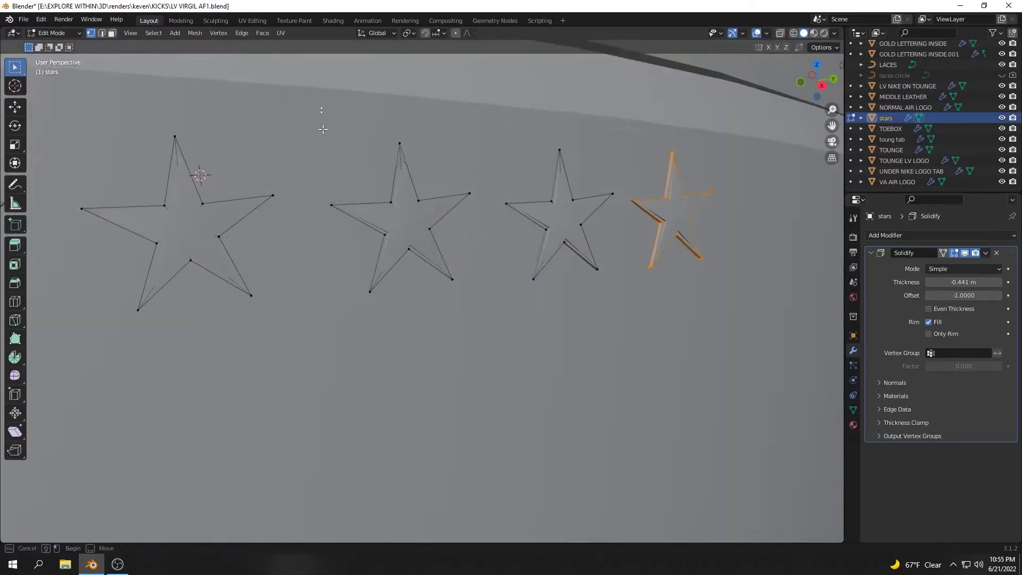
middle_drag(323, 129, 473, 333)
key(Tab)
middle_drag(766, 412, 534, 361)
scroll(447, 384, up, 3)
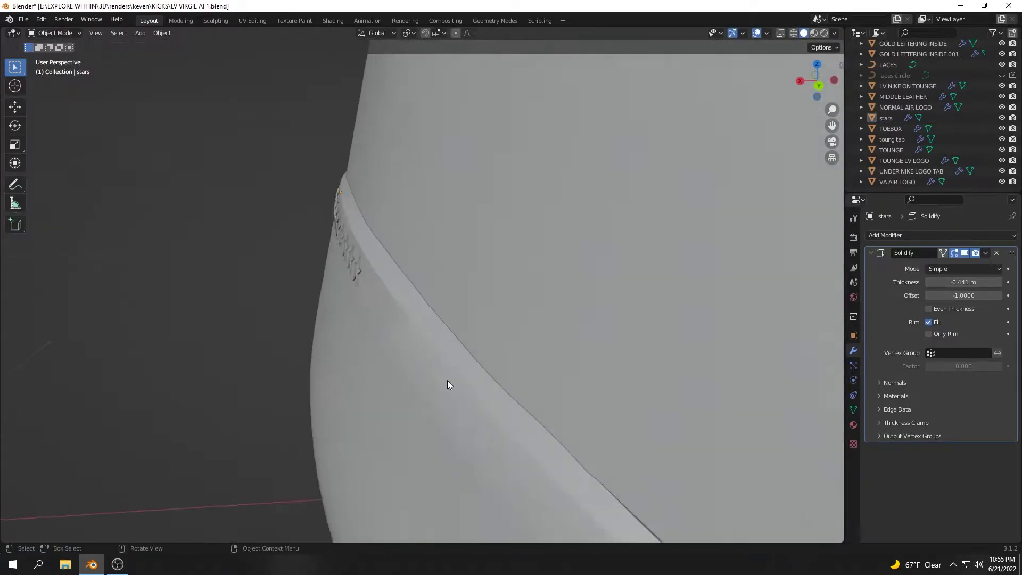
Adjust a star's rotation in Edit Mode and recheck the row edge-on
key(Tab)
mouse_move(337, 354)
middle_down()
mouse_move(486, 346)
mouse_move(257, 256)
mouse_move(338, 231)
mouse_move(292, 278)
mouse_move(305, 287)
middle_up()
click(249, 227)
key(Tab)
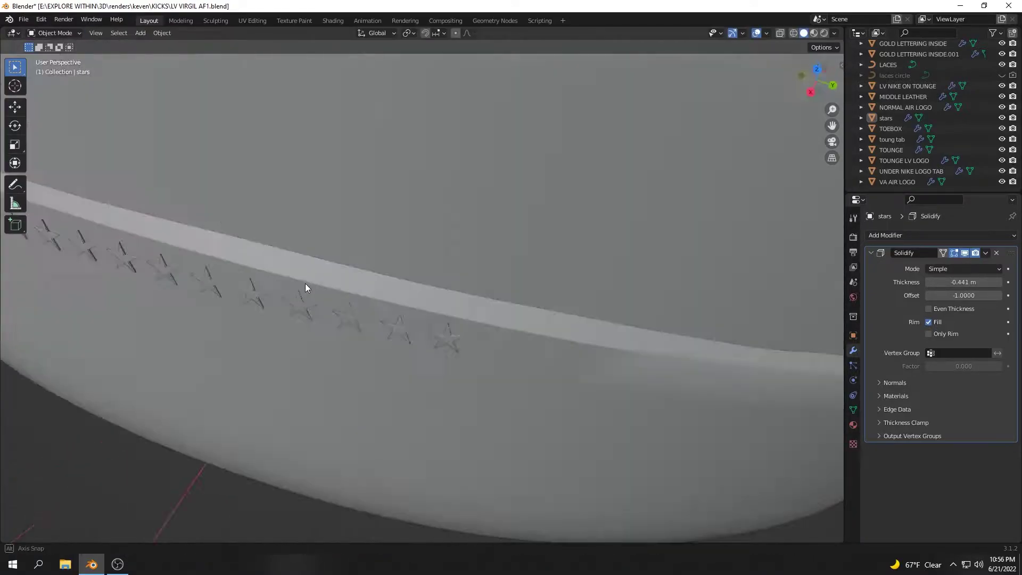
scroll(305, 287, down, 4)
mouse_move(276, 253)
middle_down()
mouse_move(389, 375)
mouse_move(475, 210)
mouse_move(473, 369)
mouse_move(410, 371)
middle_up()
key(Tab)
scroll(472, 369, up, 3)
Try a Z-axis rotation on the selected star, then cancel it
key(r)
key(z)
key(Escape)
middle_drag(423, 409, 250, 372)
scroll(290, 394, down, 3)
scroll(377, 224, up, 5)
scroll(378, 225, down, 2)
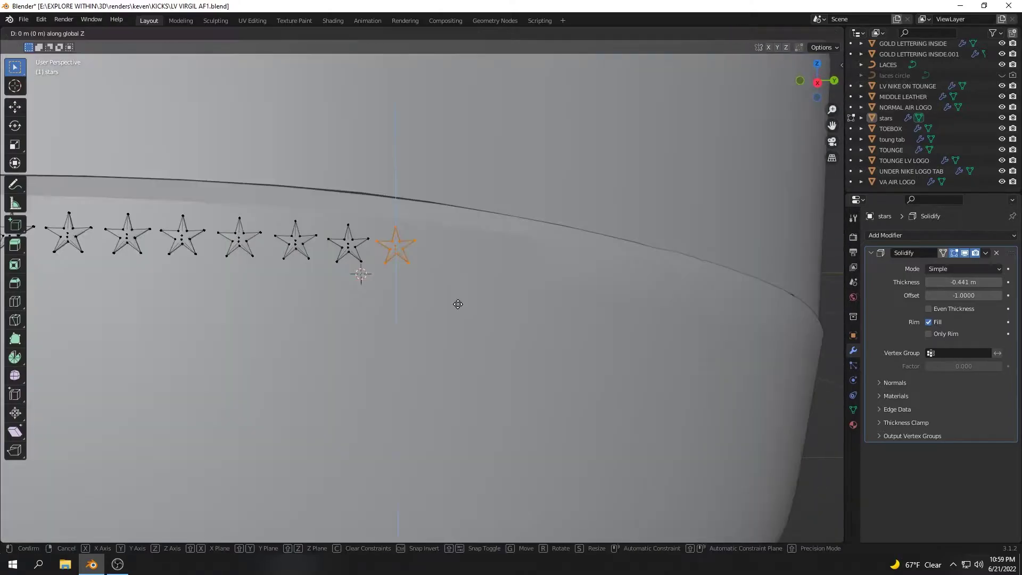
Nudge the star slightly sideways and rotate it a little, viewed from the back
key(Tab)
middle_drag(377, 225, 322, 304)
scroll(322, 304, down, 5)
middle_drag(479, 370, 426, 349)
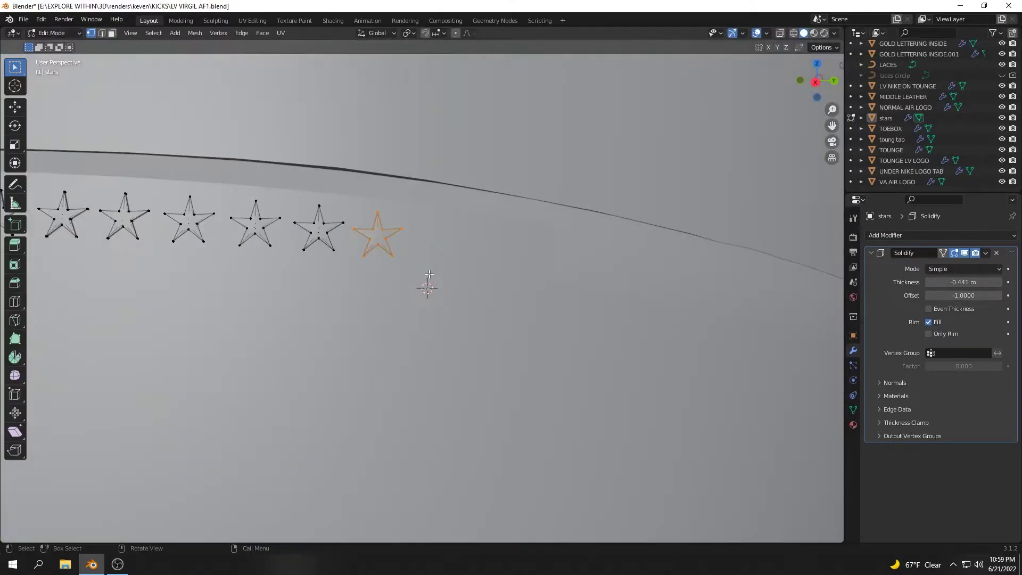
click(486, 311)
mouse_move(487, 311)
middle_down()
mouse_move(382, 390)
mouse_move(376, 331)
mouse_move(477, 331)
middle_up()
click(406, 381)
Rotate the star again and shift it along X, then inspect the shoe
key(r)
click(346, 354)
key(g)
key(x)
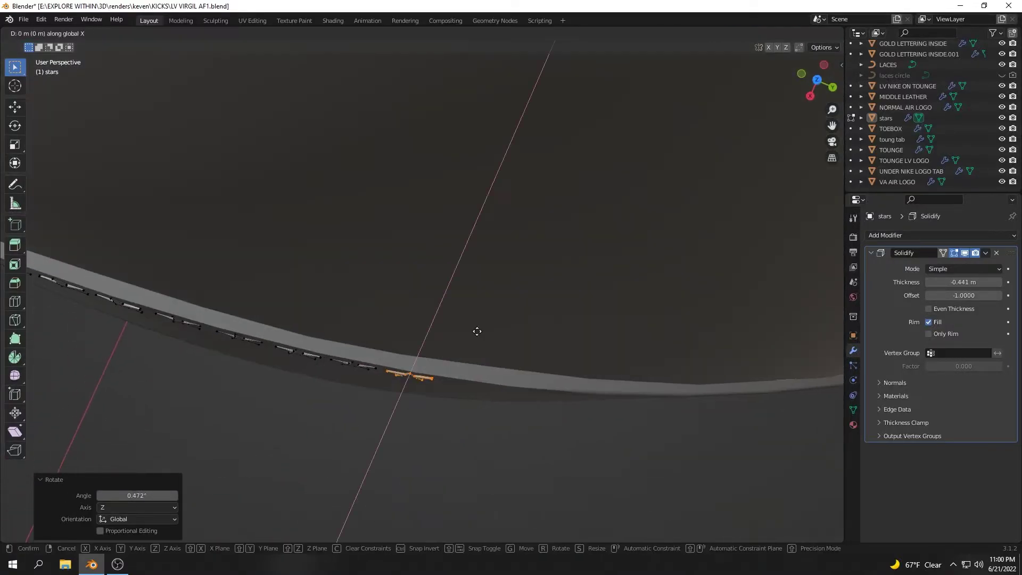
key(Tab)
scroll(480, 308, down, 10)
mouse_move(305, 324)
middle_down()
mouse_move(481, 370)
mouse_move(397, 342)
middle_up()
scroll(490, 366, down, 3)
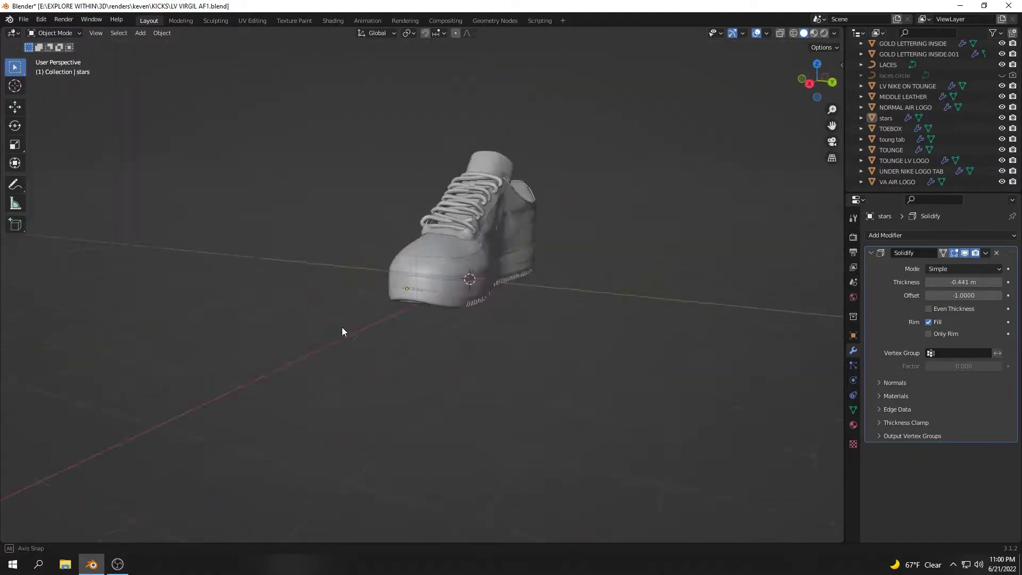
scroll(468, 320, up, 5)
Place the duplicated stars and move the star row into position on the heel
key(Tab)
scroll(375, 233, up, 2)
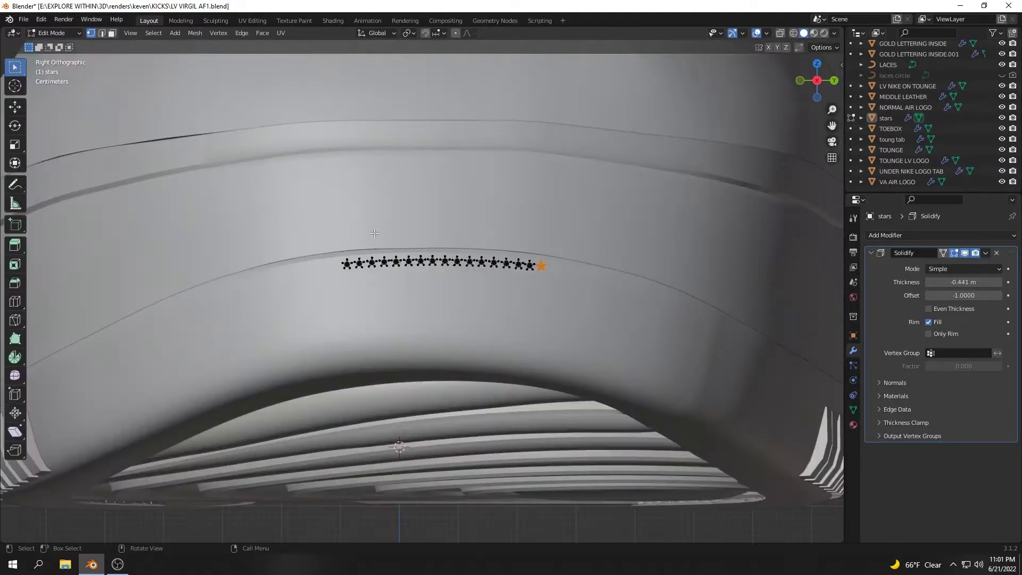
click(675, 346)
mouse_move(675, 347)
middle_down()
mouse_move(565, 388)
mouse_move(525, 262)
mouse_move(578, 409)
mouse_move(526, 342)
mouse_move(441, 279)
mouse_move(424, 319)
middle_up()
key(Tab)
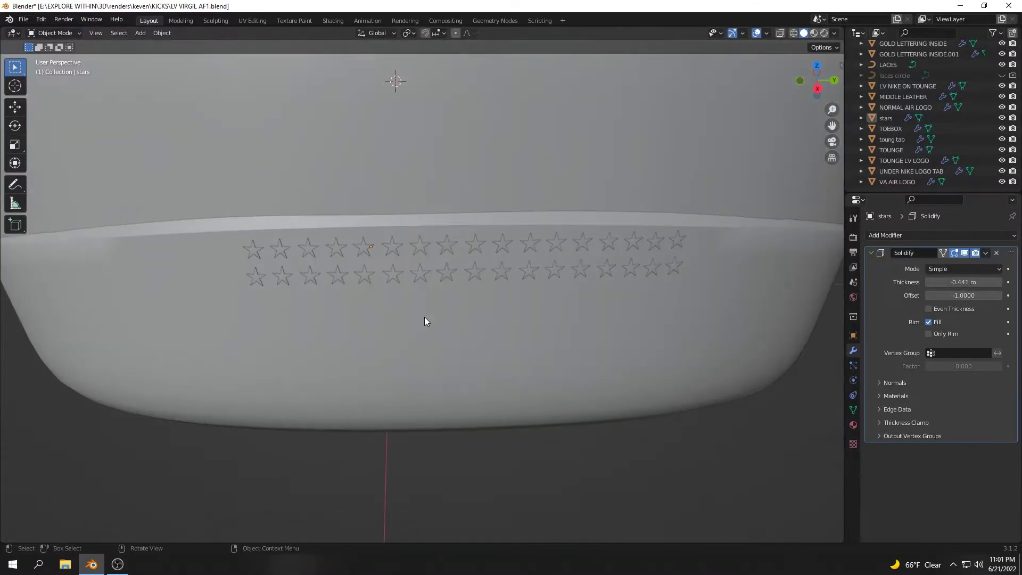
click(522, 367)
middle_drag(522, 368, 552, 335)
Add a new row of stars, checking it in side view and Object Mode
key(KP_3)
scroll(587, 272, up, 3)
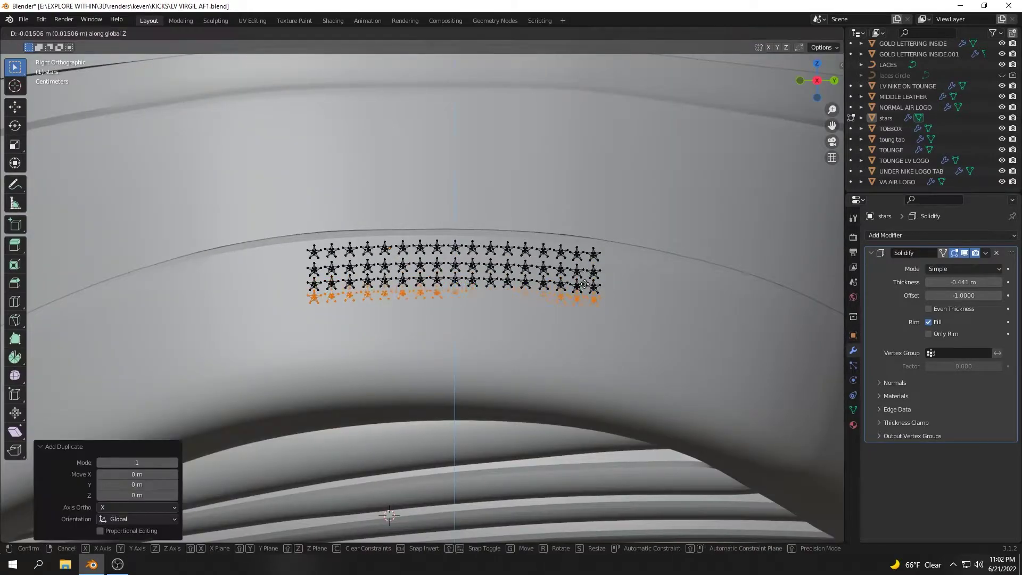
click(452, 402)
mouse_move(452, 402)
middle_down()
mouse_move(563, 290)
mouse_move(327, 360)
mouse_move(540, 337)
middle_up()
scroll(490, 358, down, 3)
key(Tab)
scroll(491, 361, up, 4)
key(Tab)
Select the top row of stars, using X-ray to reach hidden ones
middle_drag(477, 349, 497, 246)
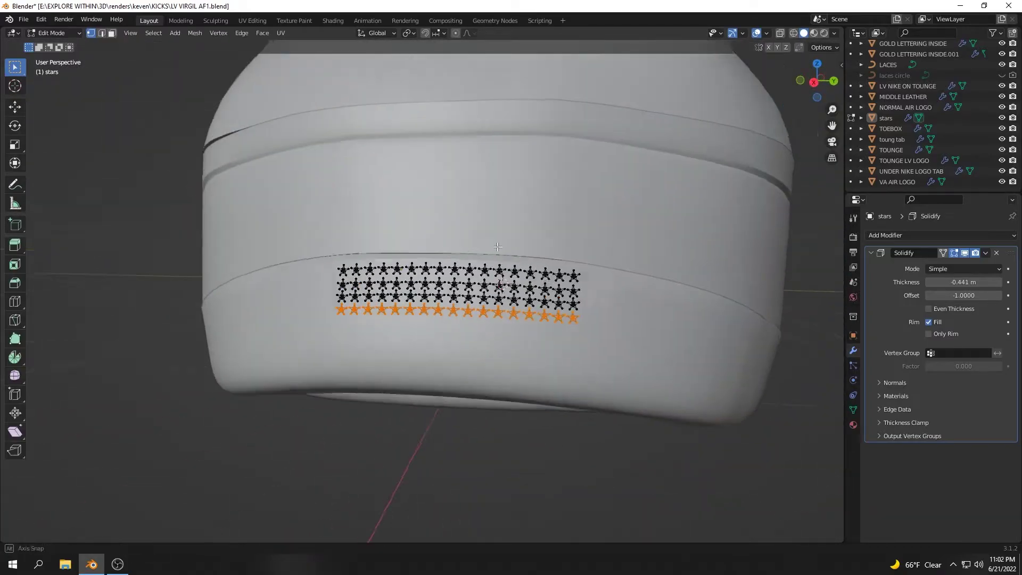
drag(601, 275, 602, 276)
scroll(411, 269, up, 3)
shift+middle_drag(467, 266, 330, 250)
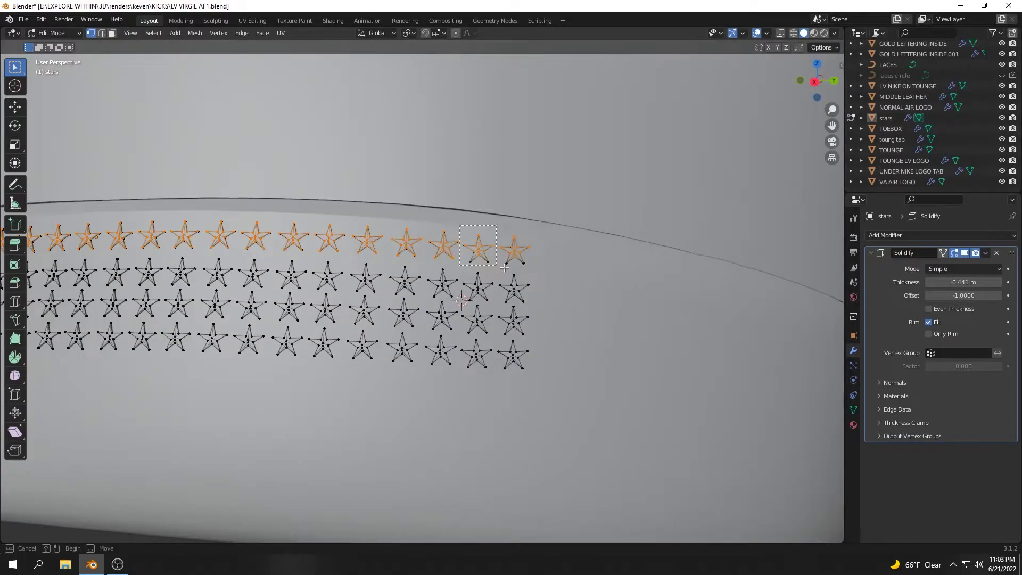
key(alt+z)
drag(537, 269, 418, 214)
shift+middle_drag(371, 259, 405, 230)
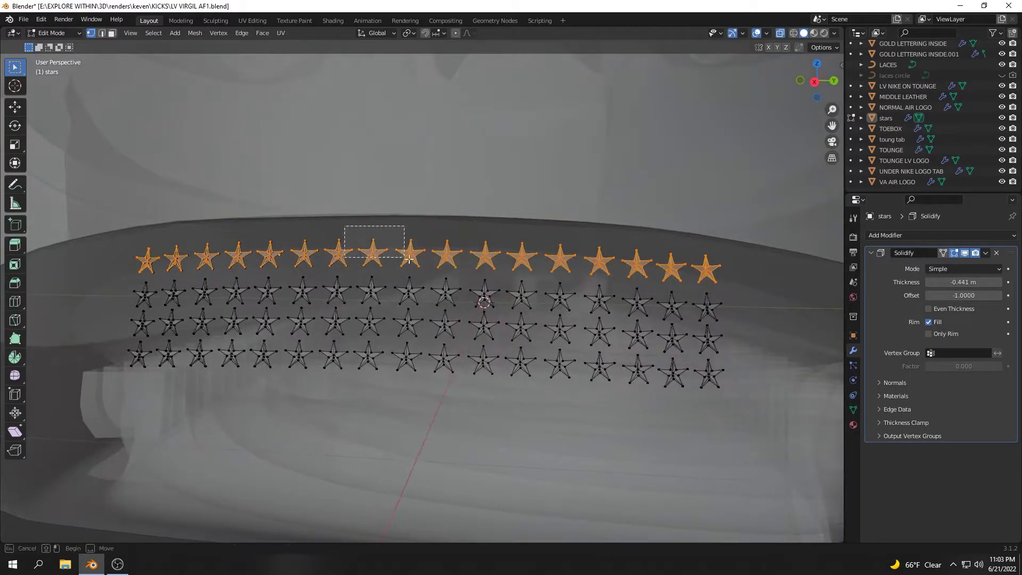
drag(404, 230, 482, 269)
drag(343, 274, 340, 276)
scroll(335, 313, down, 5)
middle_drag(336, 312, 531, 340)
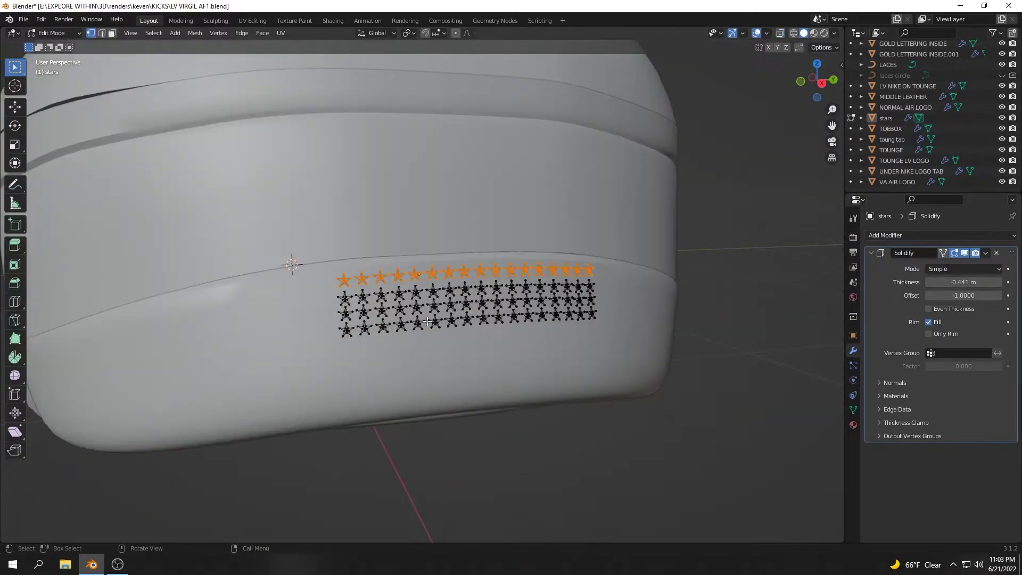
Duplicate all the stars and place the copy below the original rows
key(a)
key(alt+z)
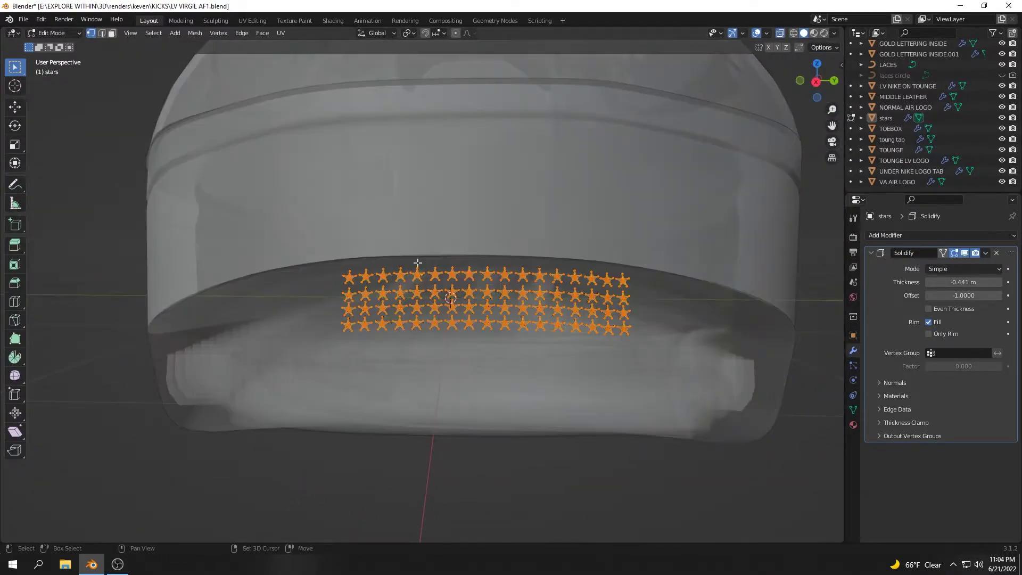
key(alt+z)
key(shift+d)
key(alt+z)
key(g)
click(748, 426)
key(alt+z)
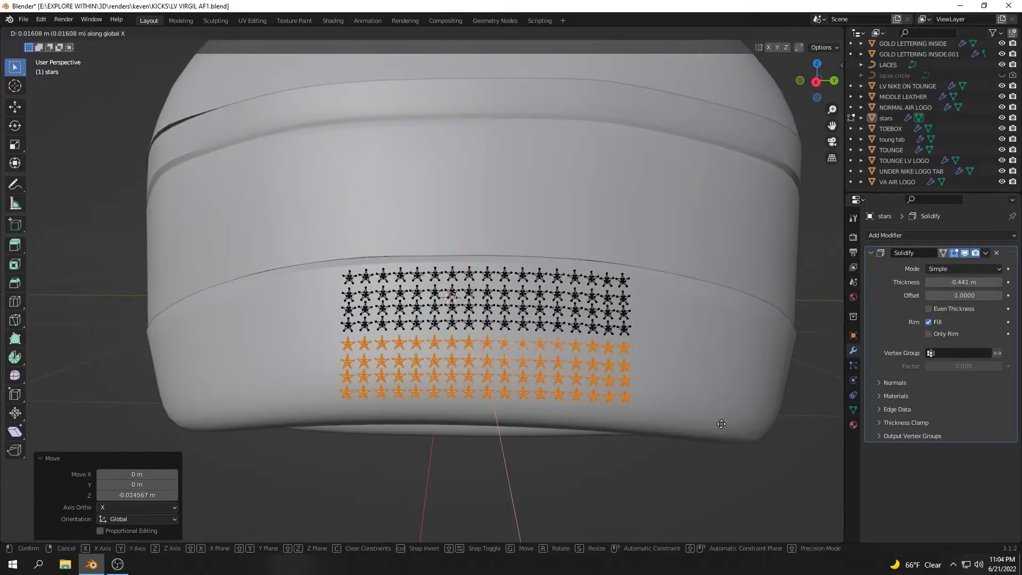
Cancel the star patch rotation and return to Object Mode at the heel
middle_drag(679, 388, 673, 365)
key(r)
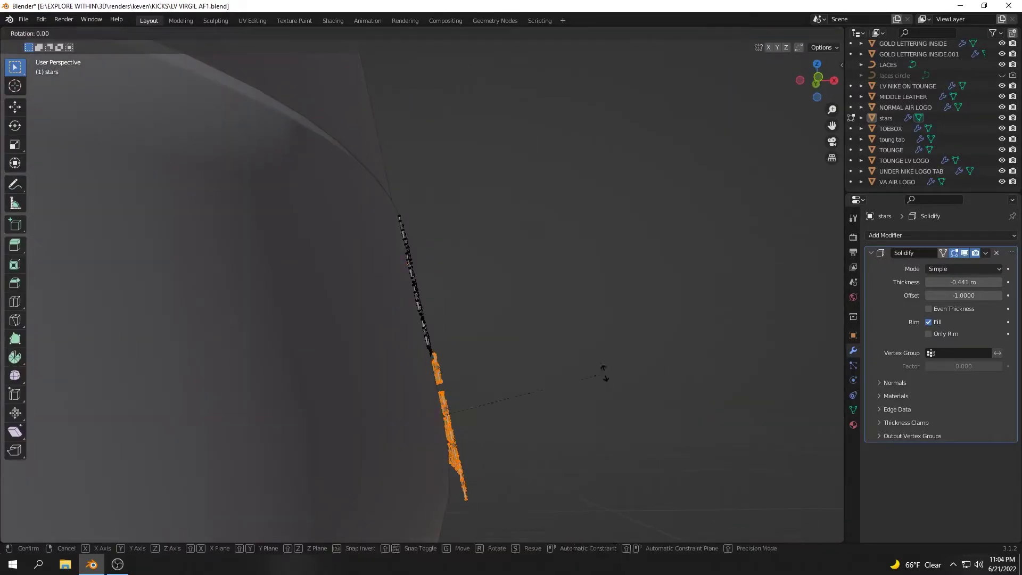
key(Escape)
middle_drag(604, 372, 453, 457)
key(Tab)
mouse_move(520, 420)
middle_down()
mouse_move(591, 429)
mouse_move(418, 319)
mouse_move(655, 331)
mouse_move(537, 353)
middle_up()
Add a Shrinkwrap modifier to the stars targeting SOLE
click(904, 234)
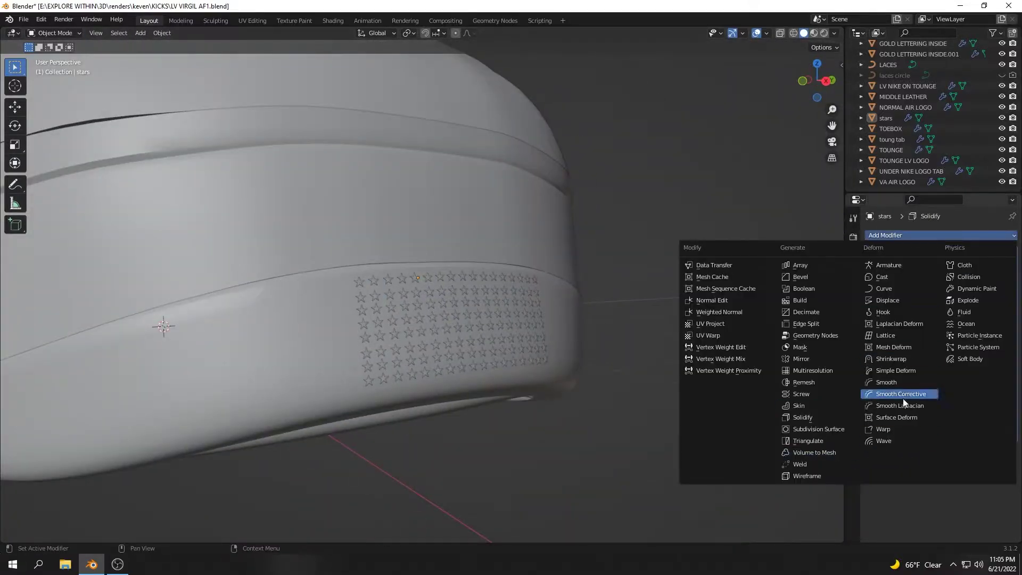
click(891, 358)
click(940, 495)
mouse_move(639, 341)
middle_down()
mouse_move(589, 330)
mouse_move(378, 372)
mouse_move(429, 363)
mouse_move(651, 385)
mouse_move(528, 365)
middle_up()
Move the duplicated star block further right along the heel
key(Tab)
key(g)
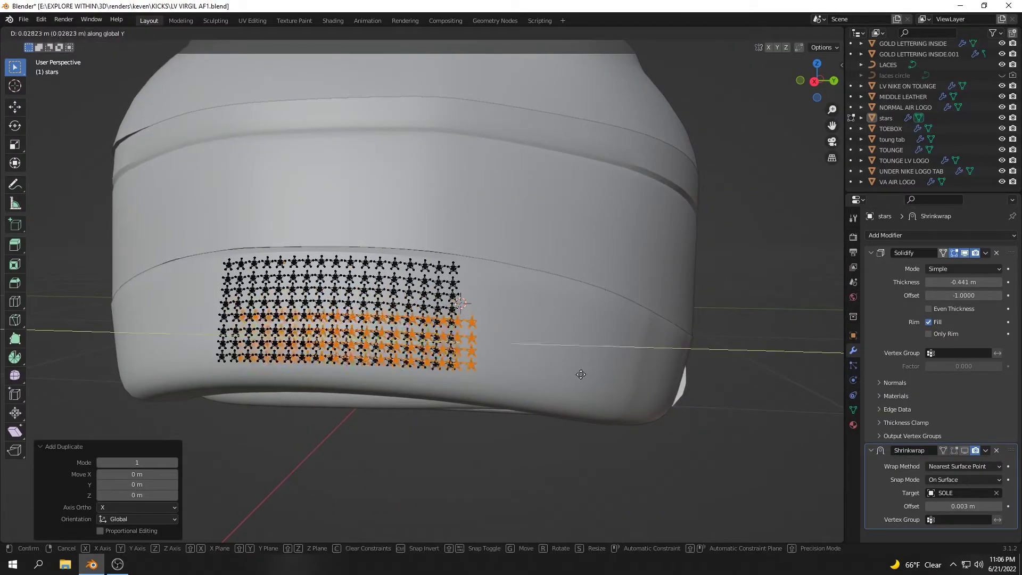
click(798, 372)
mouse_move(798, 372)
middle_down()
mouse_move(405, 377)
mouse_move(644, 432)
middle_up()
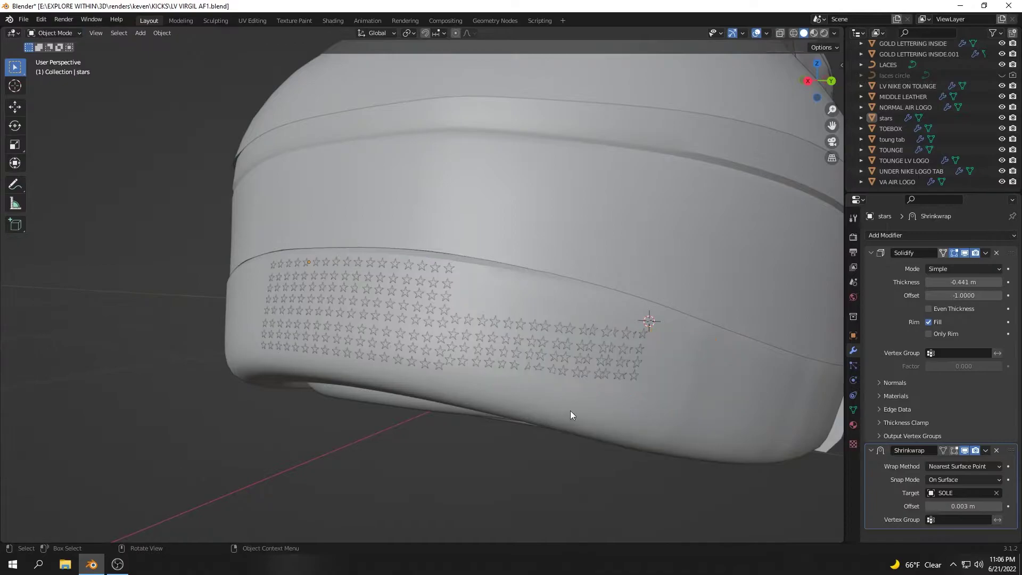
key(g)
key(z)
click(611, 270)
mouse_move(582, 375)
middle_down()
mouse_move(611, 269)
mouse_move(588, 266)
middle_up()
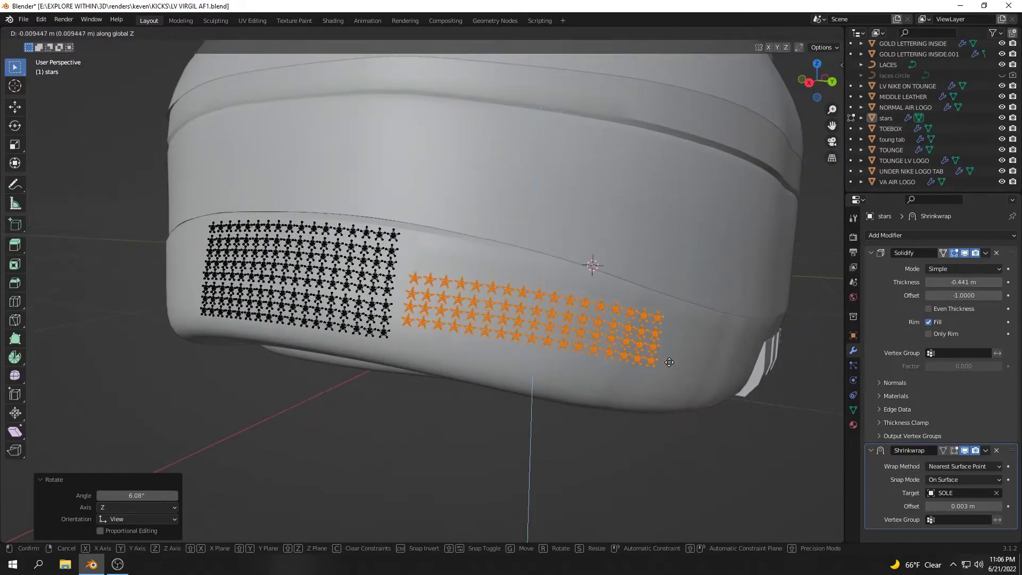
Reposition the star patch closer to the heel and check it in Object Mode
key(g)
key(y)
click(655, 378)
mouse_move(655, 379)
middle_down()
mouse_move(572, 414)
mouse_move(585, 349)
mouse_move(499, 340)
mouse_move(481, 306)
mouse_move(579, 352)
mouse_move(616, 350)
middle_up()
key(Tab)
scroll(585, 350, down, 5)
Cancel the pending star transforms and return the stars to Object Mode
right_click(481, 331)
right_click(568, 346)
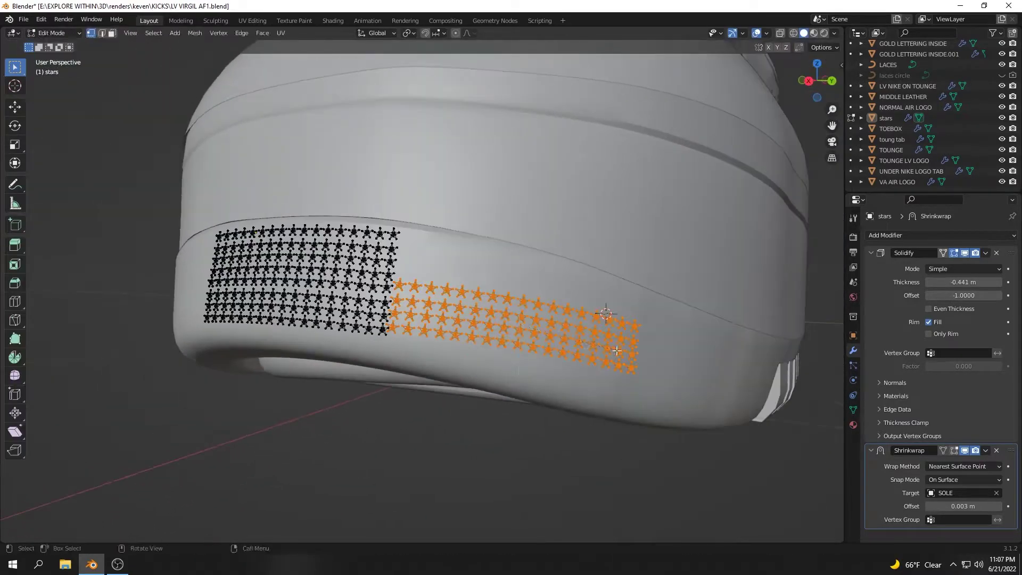
right_click(527, 496)
key(Tab)
middle_drag(526, 495, 465, 407)
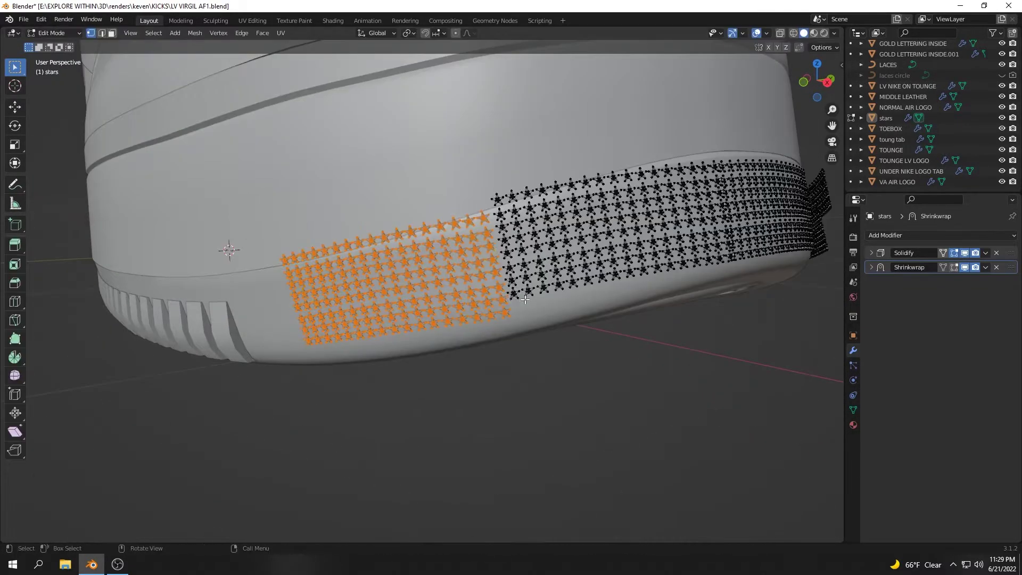
Duplicate the selected star patch in Edit Mode near the heel
key(Tab)
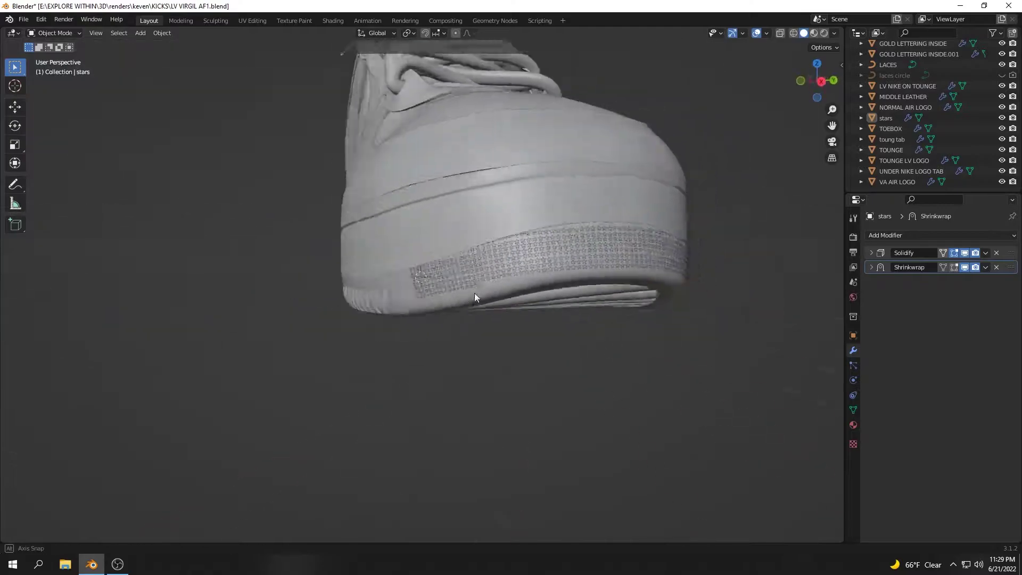
middle_drag(524, 299, 364, 289)
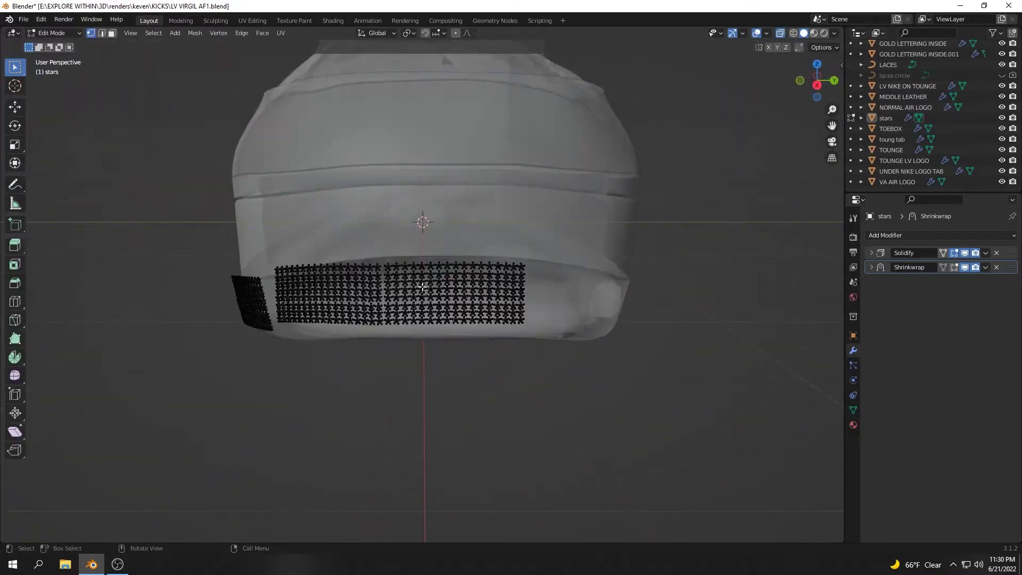
key(shift+d)
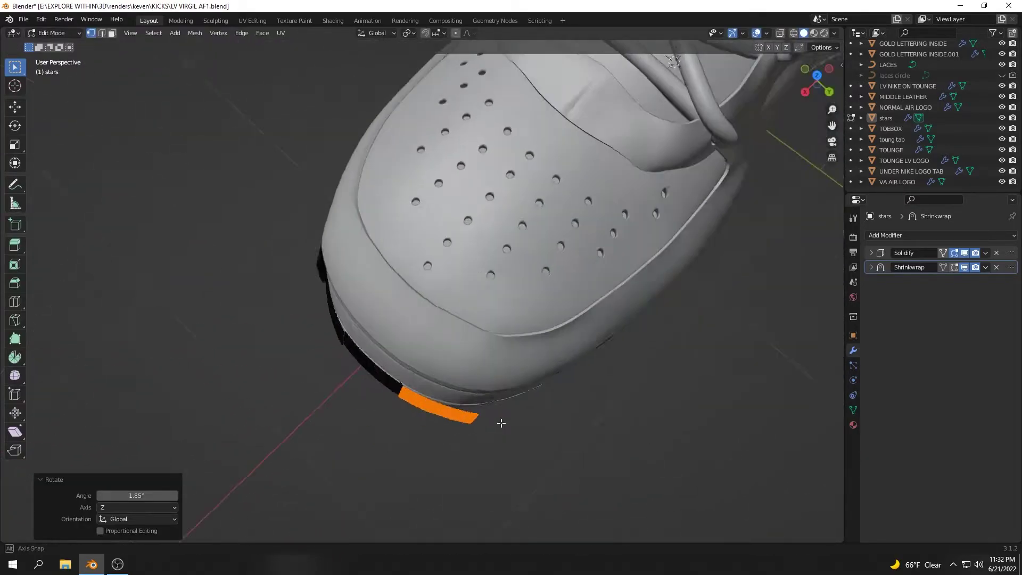
middle_drag(525, 332, 651, 303)
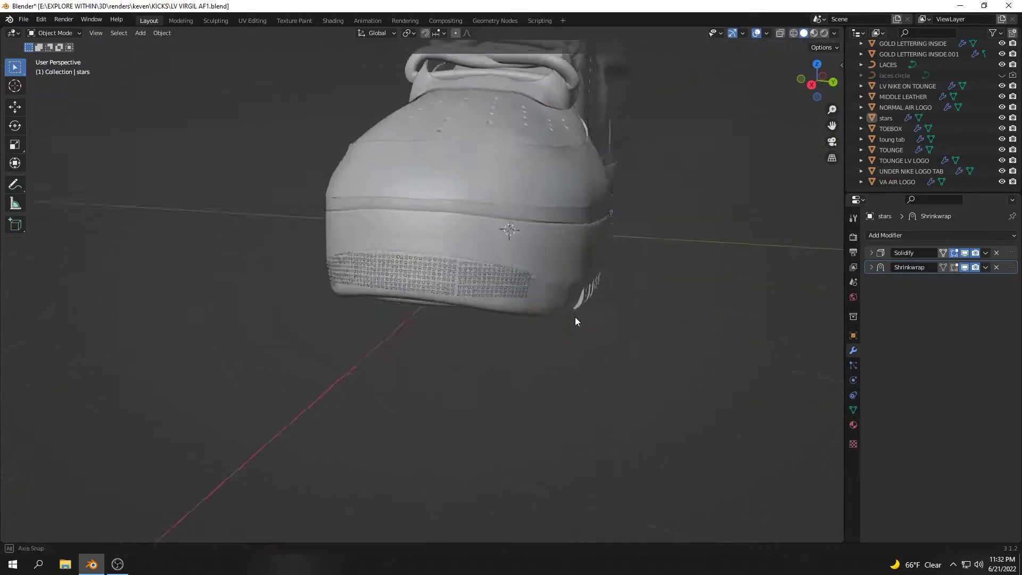
scroll(651, 304, up, 3)
Move the duplicate around the sole's rounded end toward its corner
key(g)
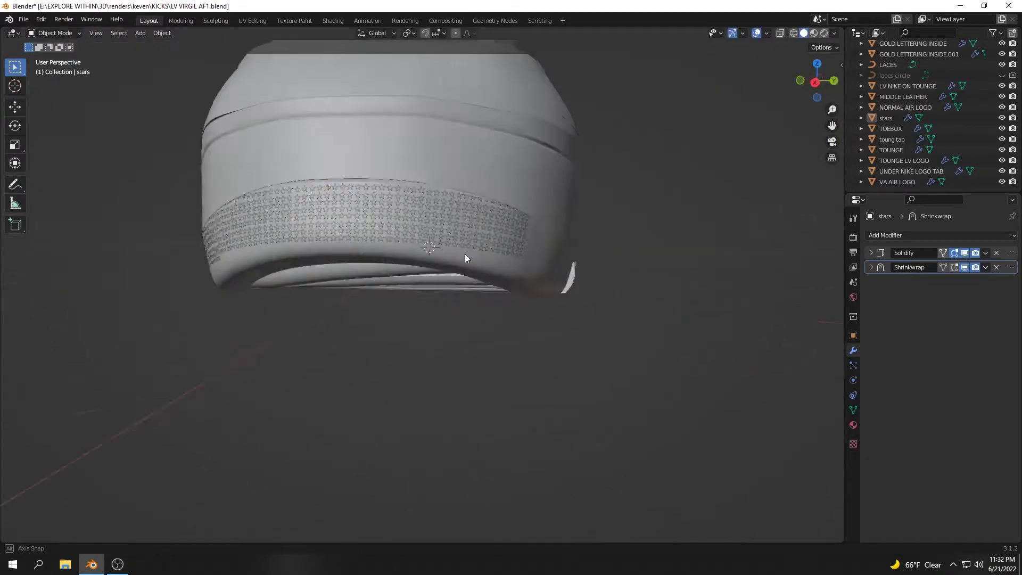
mouse_move(465, 258)
middle_down()
mouse_move(368, 261)
mouse_move(346, 316)
middle_up()
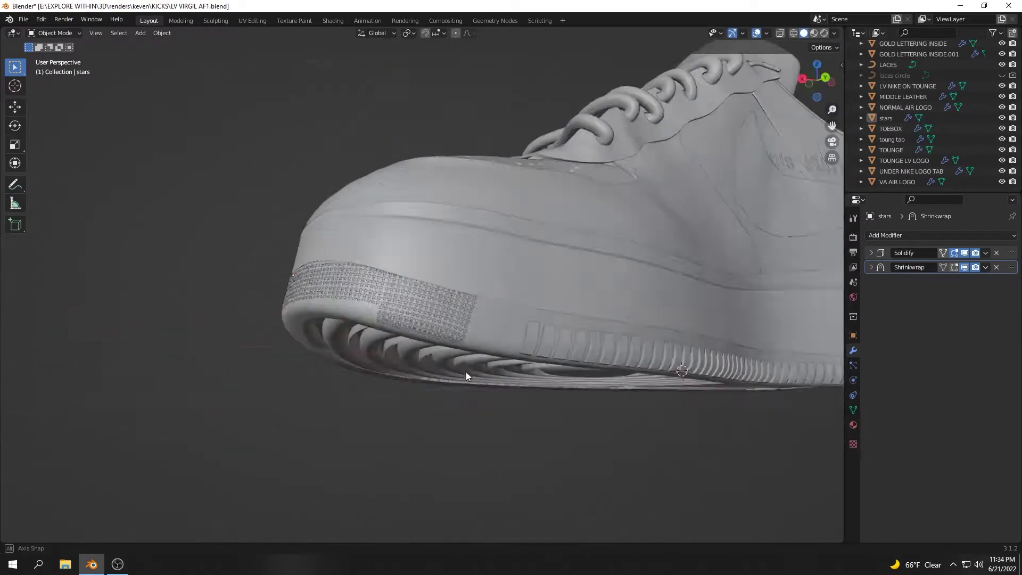
mouse_move(465, 371)
middle_down()
mouse_move(513, 382)
mouse_move(435, 343)
middle_up()
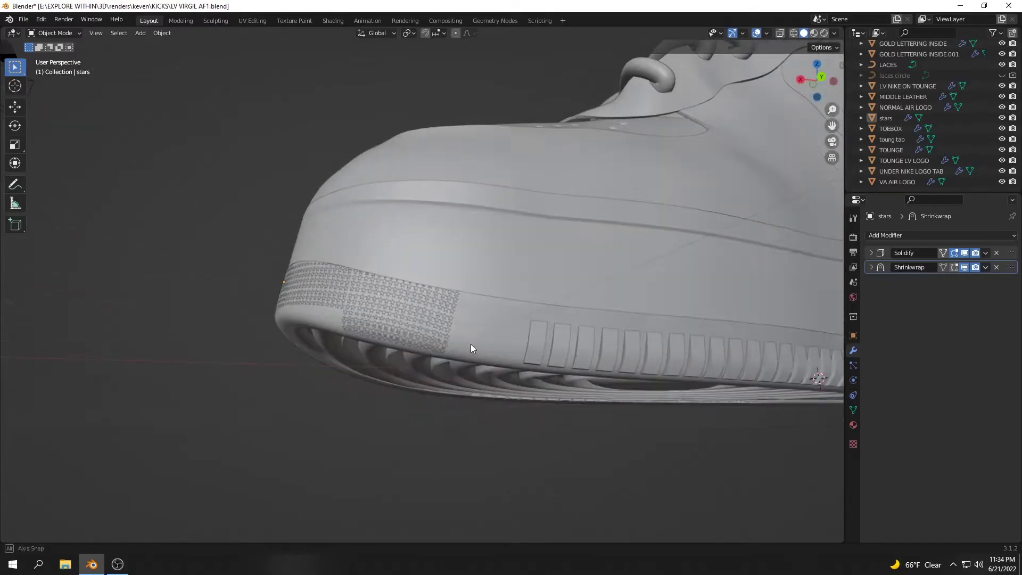
key(Tab)
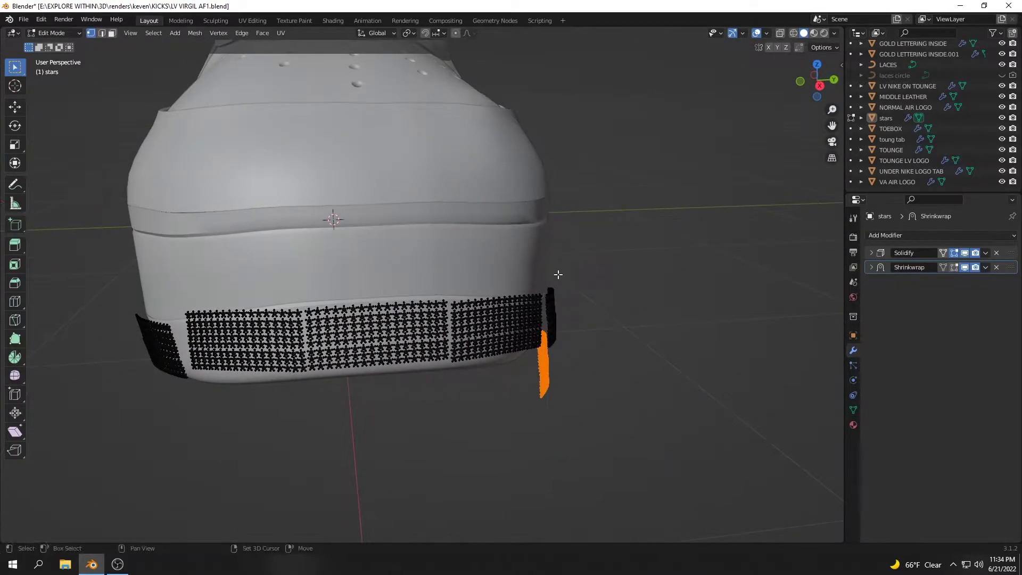
Move the duplicated stars along Z and then X to extend the strip along the sole side
middle_drag(607, 381, 610, 314)
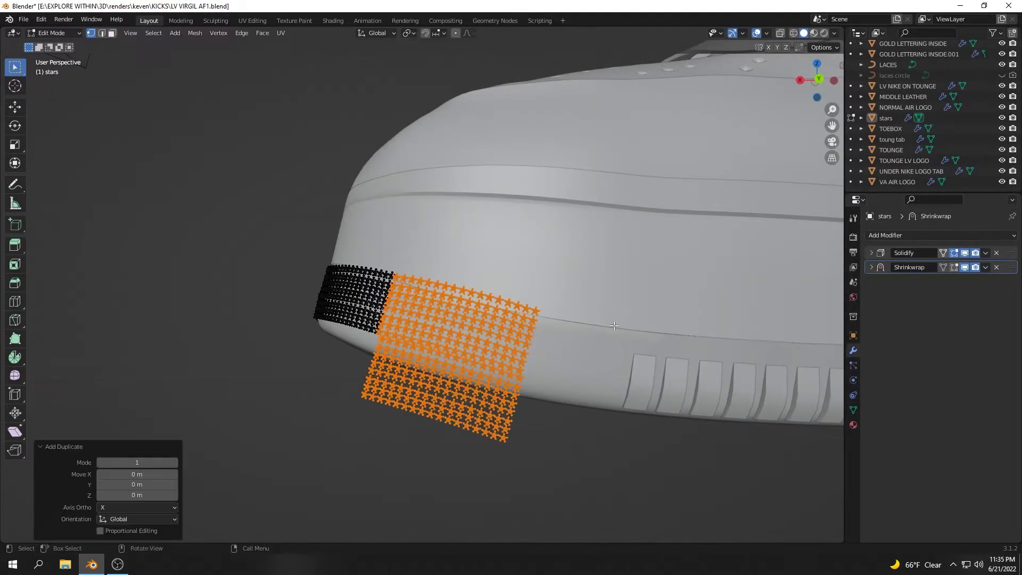
key(z)
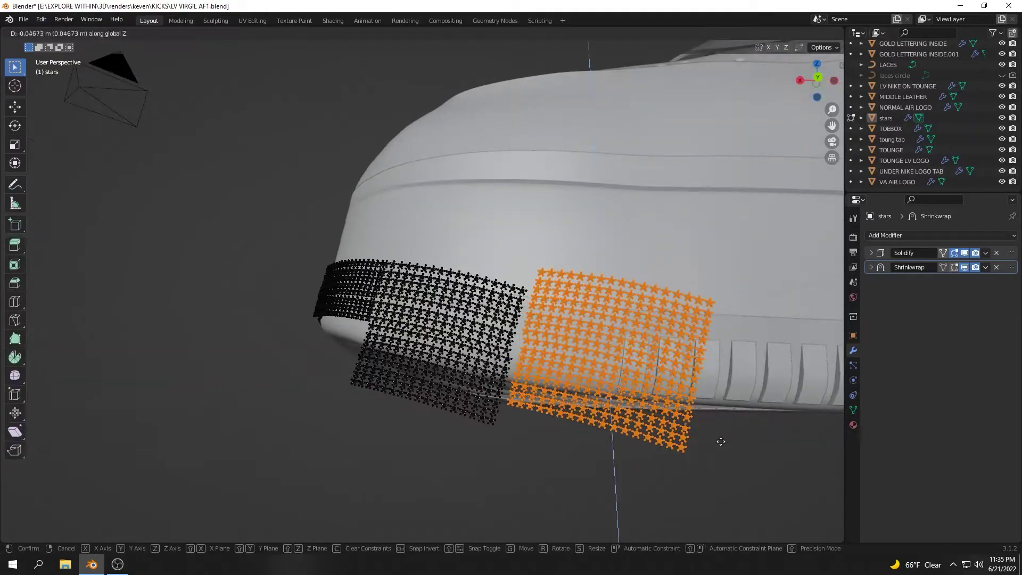
click(715, 443)
mouse_move(691, 404)
middle_down()
mouse_move(644, 343)
mouse_move(622, 342)
mouse_move(607, 270)
mouse_move(492, 289)
mouse_move(460, 327)
mouse_move(505, 160)
middle_up()
right_click(639, 362)
key(g)
key(x)
click(607, 271)
Turn on X-ray, deselect all stars, and inspect the strips around the whole shoe
key(alt+z)
key(alt+a)
scroll(452, 338, up, 5)
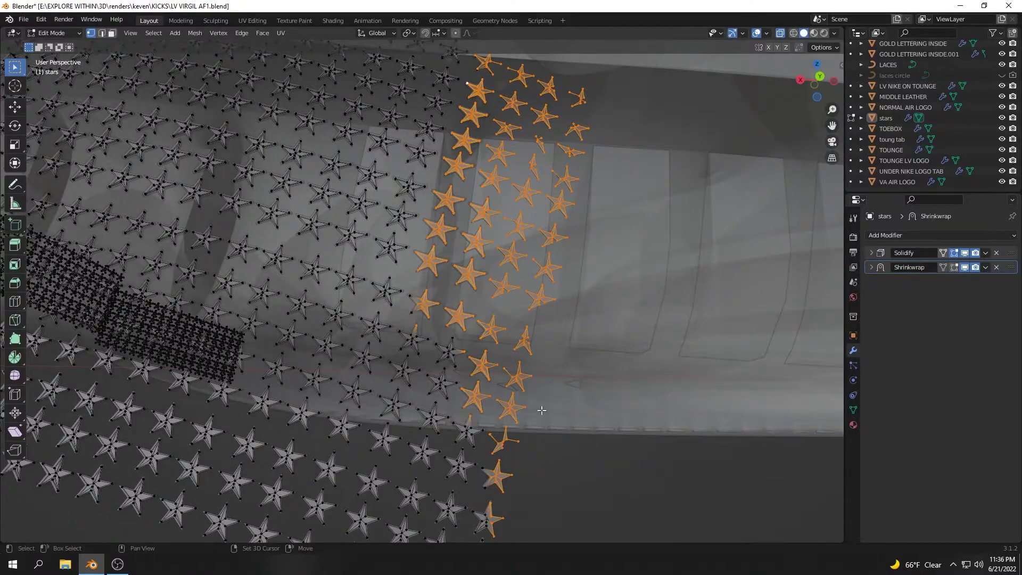
middle_drag(541, 410, 447, 273)
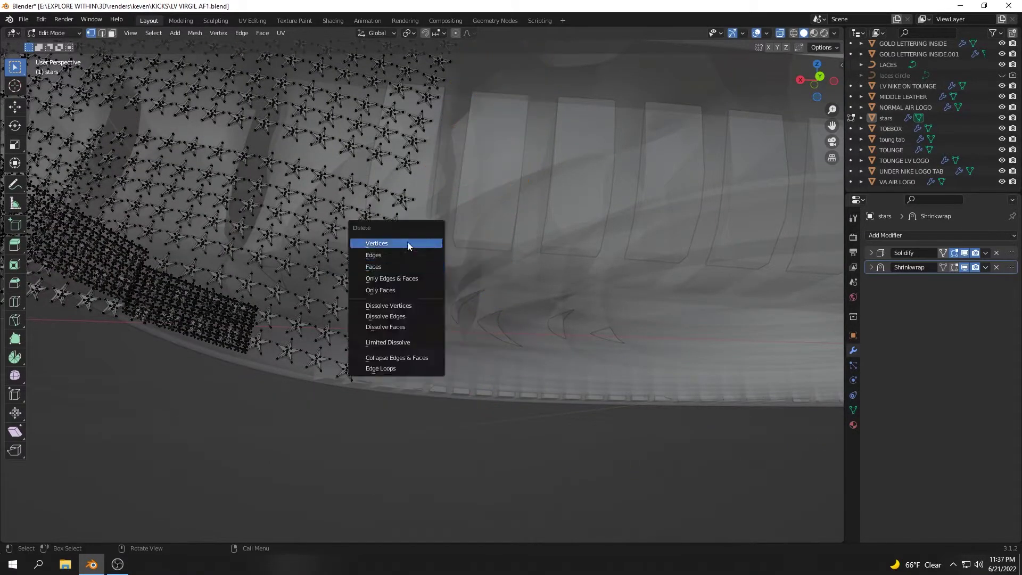
middle_drag(407, 245, 480, 252)
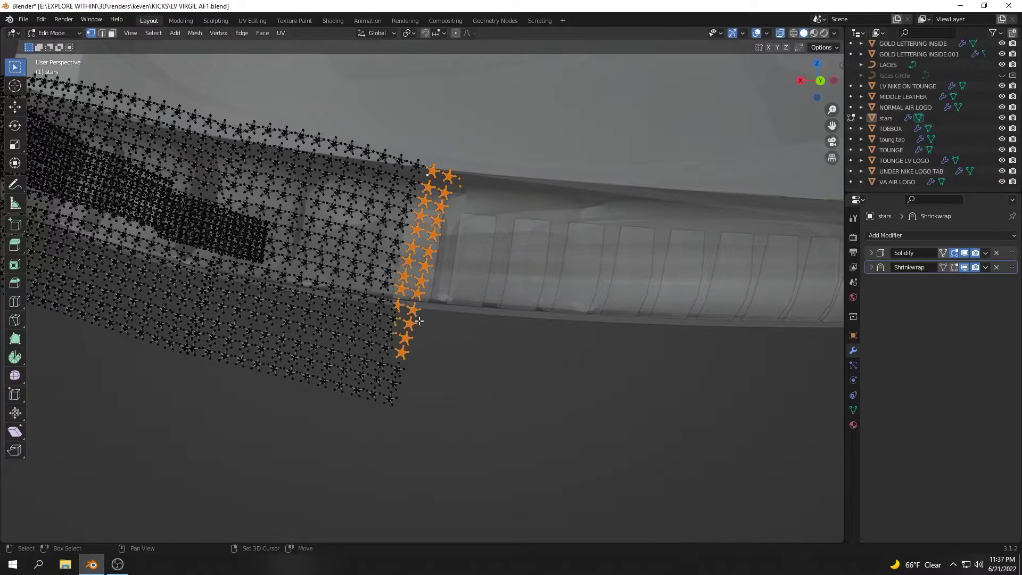
scroll(365, 392, up, 2)
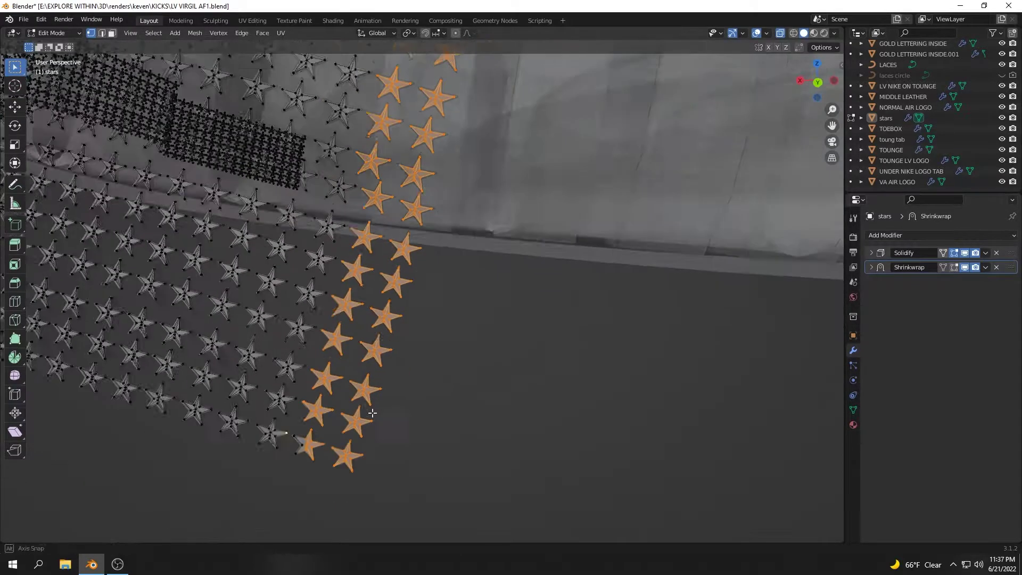
scroll(301, 441, up, 2)
key(Tab)
middle_drag(297, 407, 446, 265)
scroll(445, 265, down, 3)
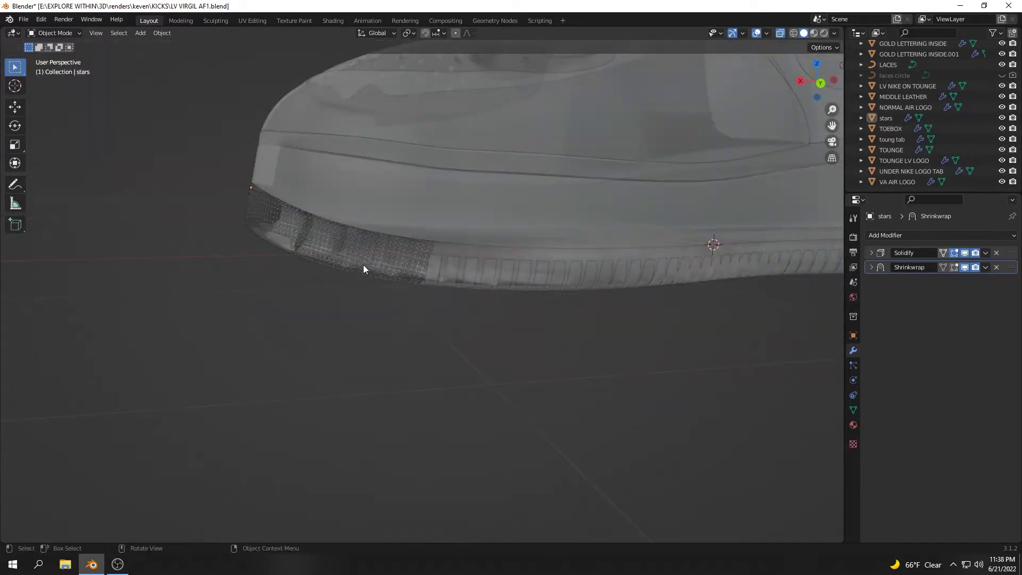
scroll(349, 260, down, 2)
mouse_move(349, 260)
middle_down()
mouse_move(478, 282)
mouse_move(390, 252)
middle_up()
In edit mode, box-select the block of stars overlapping where the patches meet
key(Tab)
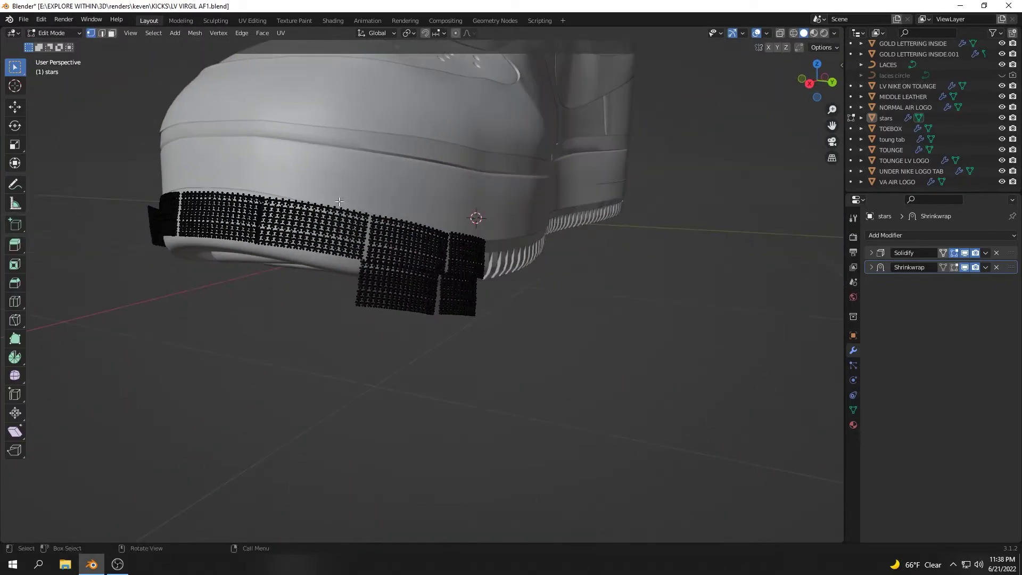
key(b)
drag(239, 150, 288, 220)
drag(283, 181, 532, 325)
middle_drag(532, 324, 287, 221)
scroll(287, 221, down, 3)
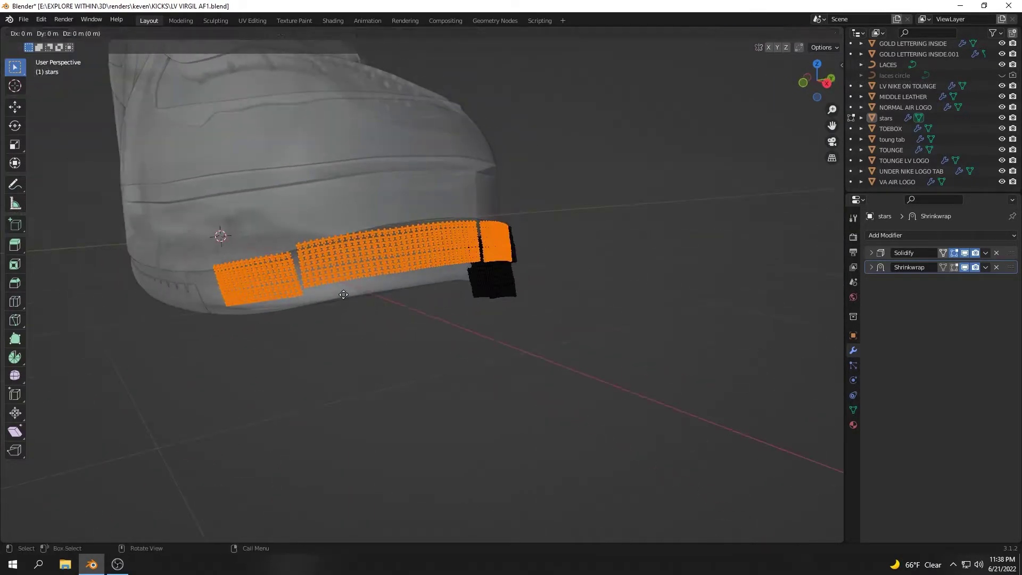
click(353, 338)
mouse_move(353, 337)
middle_down()
mouse_move(370, 319)
mouse_move(456, 313)
mouse_move(561, 327)
middle_up()
Return the stars to object mode and view the shoe from a new angle
key(Tab)
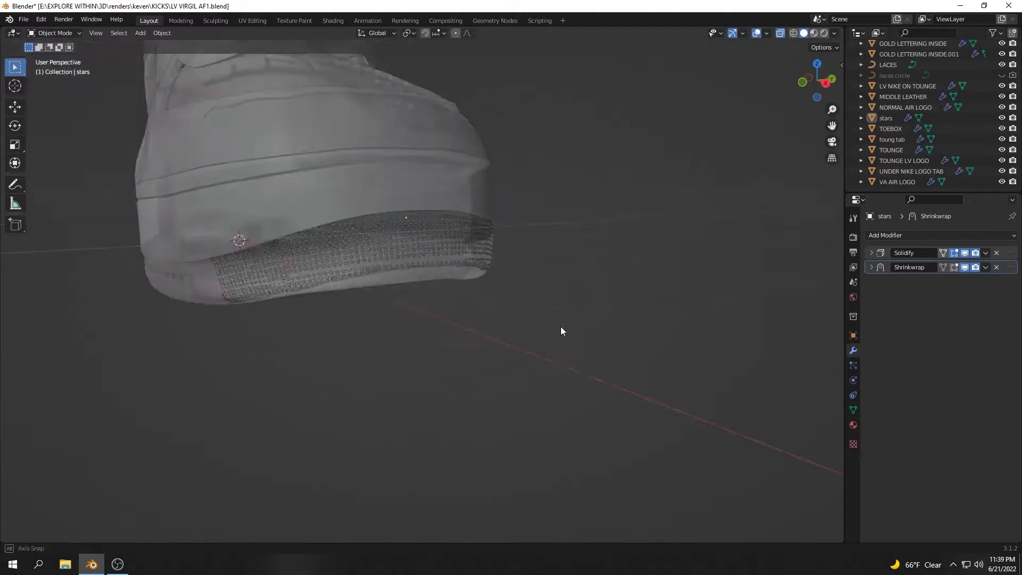
scroll(432, 297, up, 3)
mouse_move(431, 297)
middle_down()
mouse_move(594, 337)
mouse_move(430, 329)
mouse_move(442, 328)
mouse_move(322, 280)
mouse_move(464, 273)
mouse_move(400, 264)
mouse_move(422, 461)
mouse_move(365, 449)
mouse_move(372, 441)
mouse_move(346, 354)
mouse_move(415, 200)
mouse_move(354, 429)
mouse_move(479, 373)
mouse_move(551, 379)
mouse_move(449, 222)
mouse_move(333, 190)
mouse_move(492, 167)
middle_up()
scroll(322, 280, up, 3)
scroll(400, 263, down, 3)
scroll(372, 441, down, 3)
scroll(415, 201, up, 4)
Reposition the selected stars on the shoe and inspect the result
key(g)
right_click(552, 379)
scroll(492, 167, up, 3)
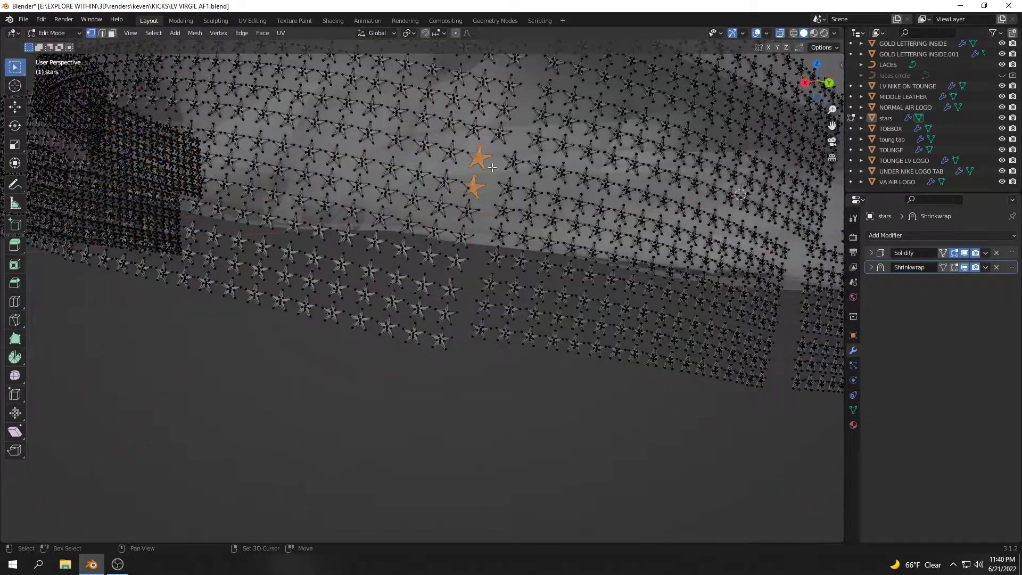
click(472, 332)
scroll(413, 299, down, 5)
mouse_move(413, 299)
middle_down()
mouse_move(420, 258)
mouse_move(404, 391)
mouse_move(639, 456)
mouse_move(452, 361)
middle_up()
scroll(420, 258, up, 4)
scroll(405, 391, up, 2)
Select the left end of the lower star strip and move it into place
key(l)
scroll(639, 456, up, 4)
mouse_move(441, 320)
middle_down()
mouse_move(479, 266)
mouse_move(558, 233)
middle_up()
scroll(479, 266, down, 4)
key(g)
click(557, 233)
key(Tab)
scroll(558, 233, down, 4)
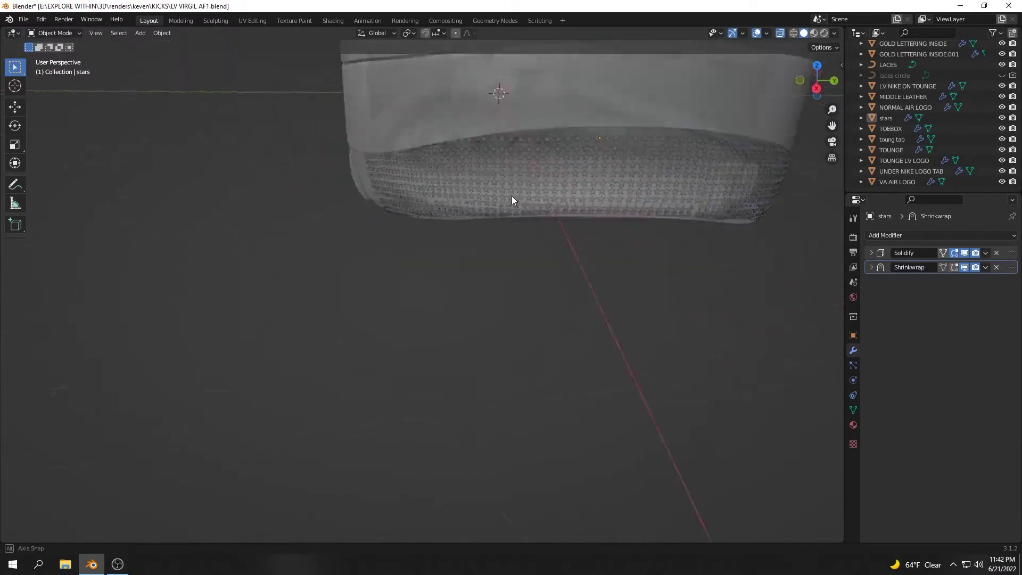
mouse_move(512, 196)
middle_down()
mouse_move(530, 197)
mouse_move(374, 58)
middle_up()
Duplicate the selected stars along the curved star strip
key(Tab)
key(Tab)
key(Tab)
scroll(459, 153, up, 3)
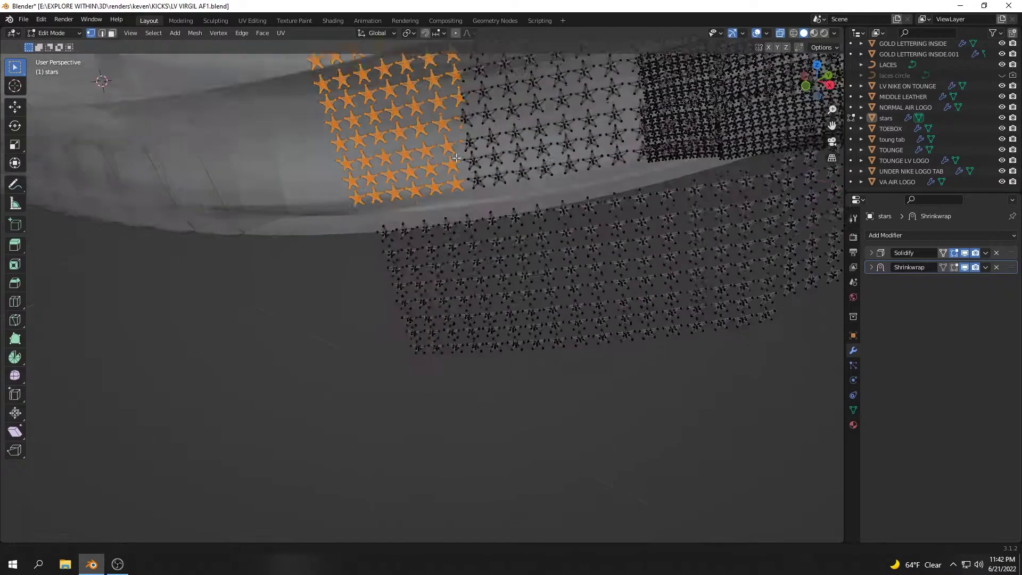
scroll(475, 157, up, 2)
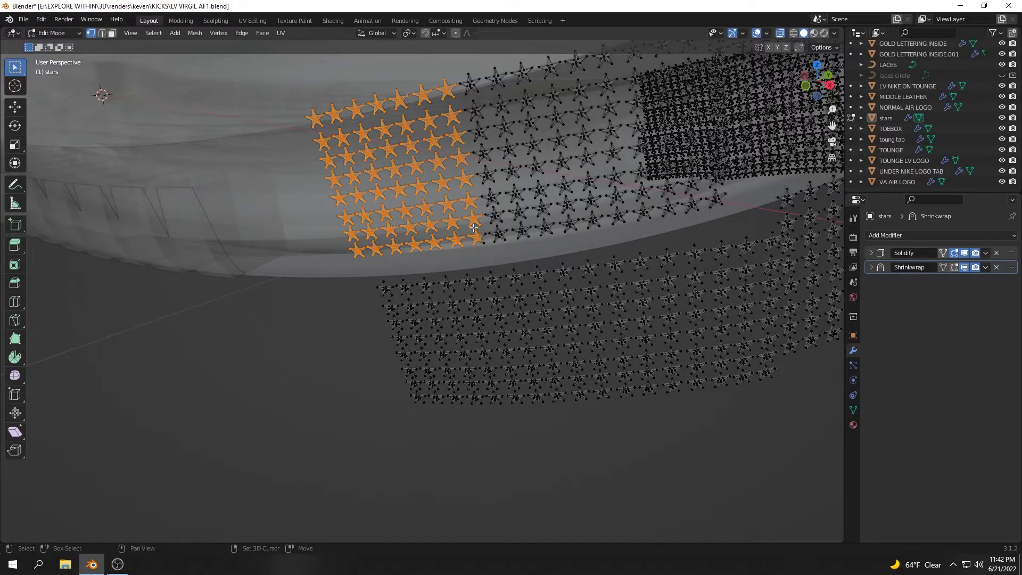
scroll(473, 227, down, 4)
mouse_move(473, 228)
middle_down()
mouse_move(554, 366)
mouse_move(482, 272)
mouse_move(502, 233)
middle_up()
key(shift+d)
click(553, 366)
scroll(547, 354, up, 2)
Cancel the pending move and bring the shoe heel into view
key(g)
right_click(538, 317)
key(Tab)
scroll(529, 292, down, 3)
mouse_move(529, 293)
middle_down()
mouse_move(525, 265)
mouse_move(436, 233)
mouse_move(521, 299)
mouse_move(564, 263)
mouse_move(603, 329)
mouse_move(506, 175)
mouse_move(428, 145)
middle_up()
key(Tab)
scroll(564, 262, up, 5)
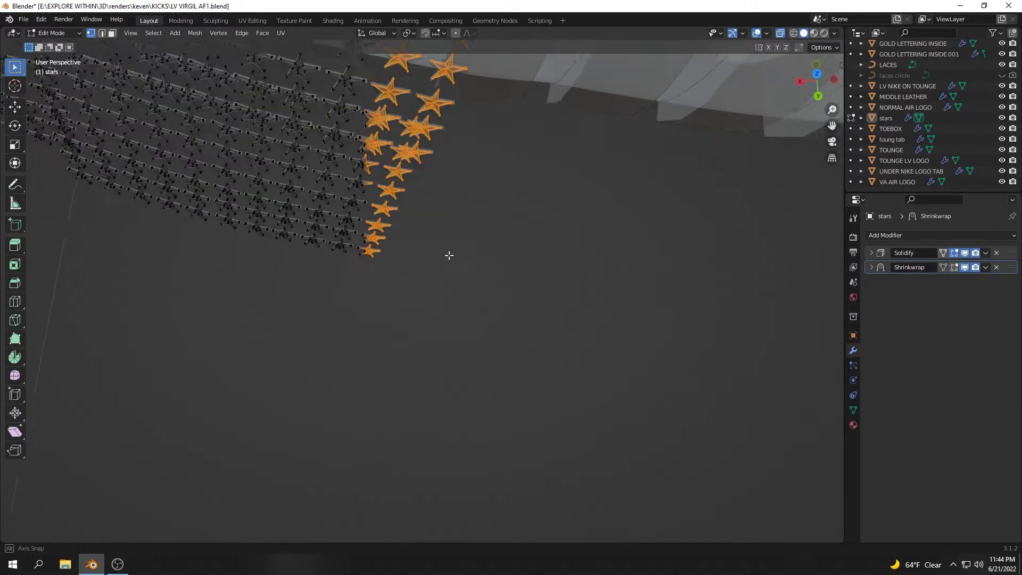
Box-select a block of stars and duplicate it in place
middle_drag(449, 255, 382, 182)
scroll(342, 294, down, 5)
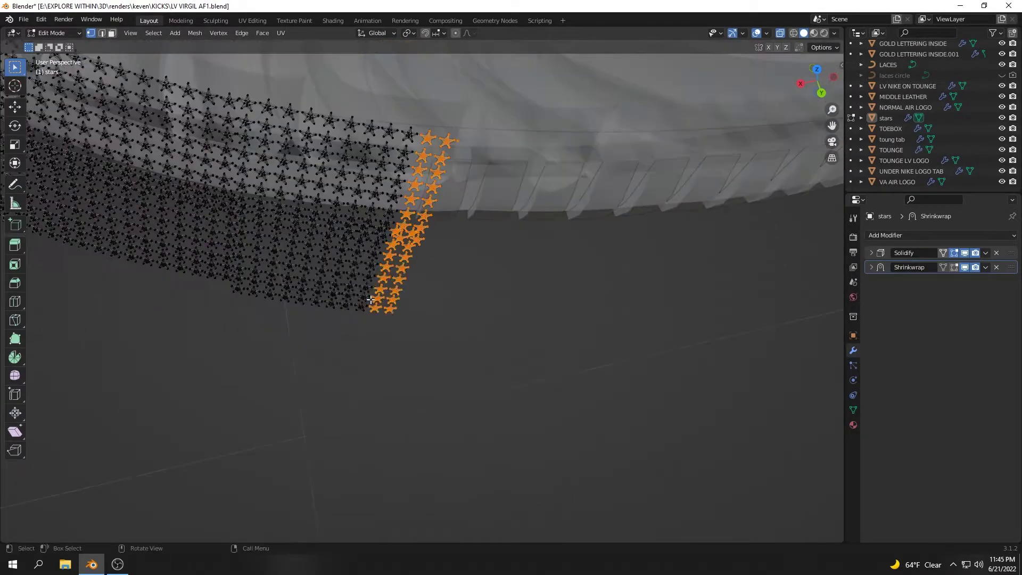
mouse_move(373, 255)
middle_down()
mouse_move(437, 223)
mouse_move(354, 266)
mouse_move(428, 427)
middle_up()
scroll(428, 427, up, 5)
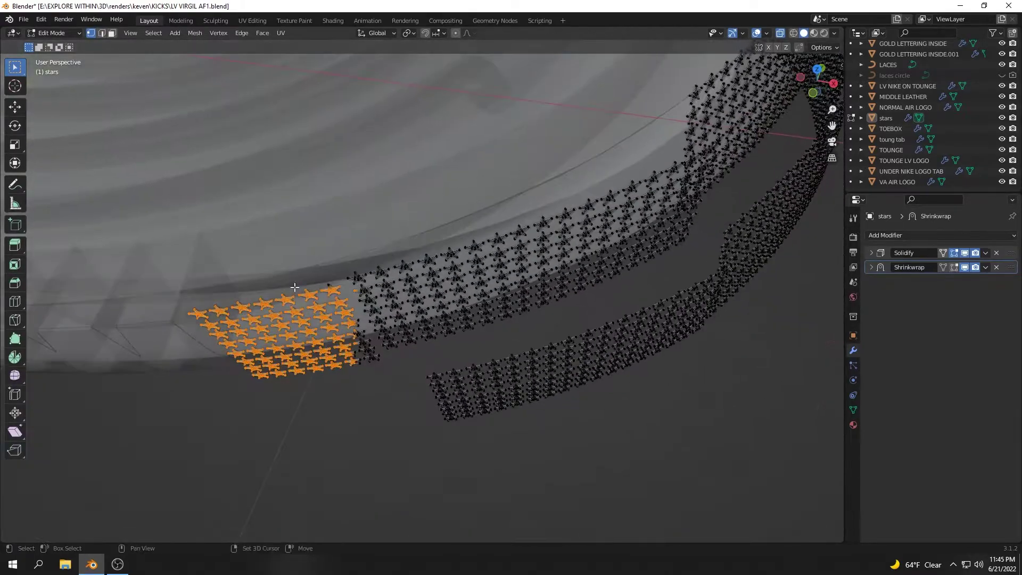
mouse_move(367, 351)
middle_down()
mouse_move(356, 317)
mouse_move(365, 262)
middle_up()
key(shift+d)
key(z)
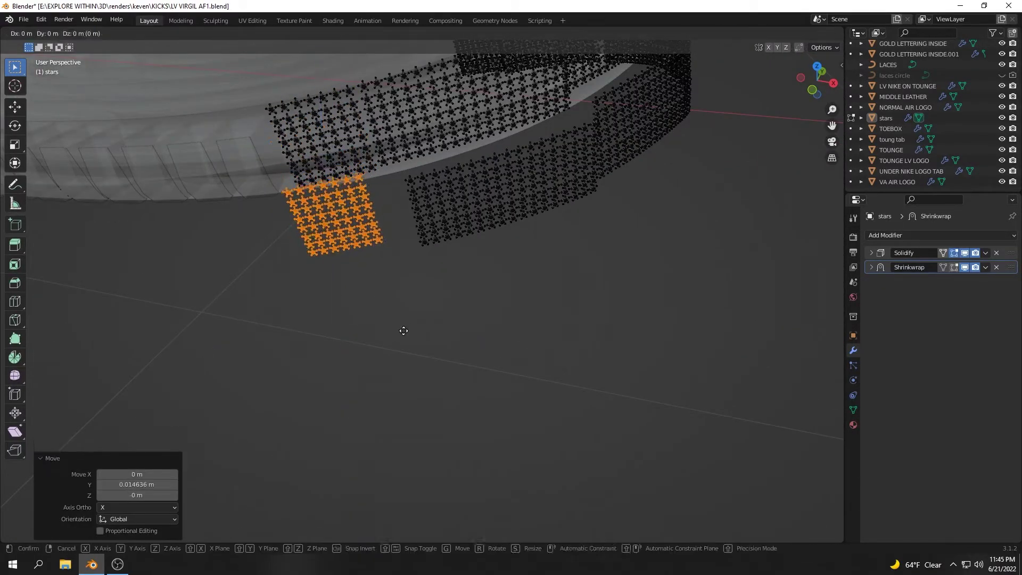
right_click(403, 331)
Add the stars beside the copied block to the selection
scroll(360, 224, up, 3)
scroll(360, 225, down, 3)
scroll(430, 143, up, 4)
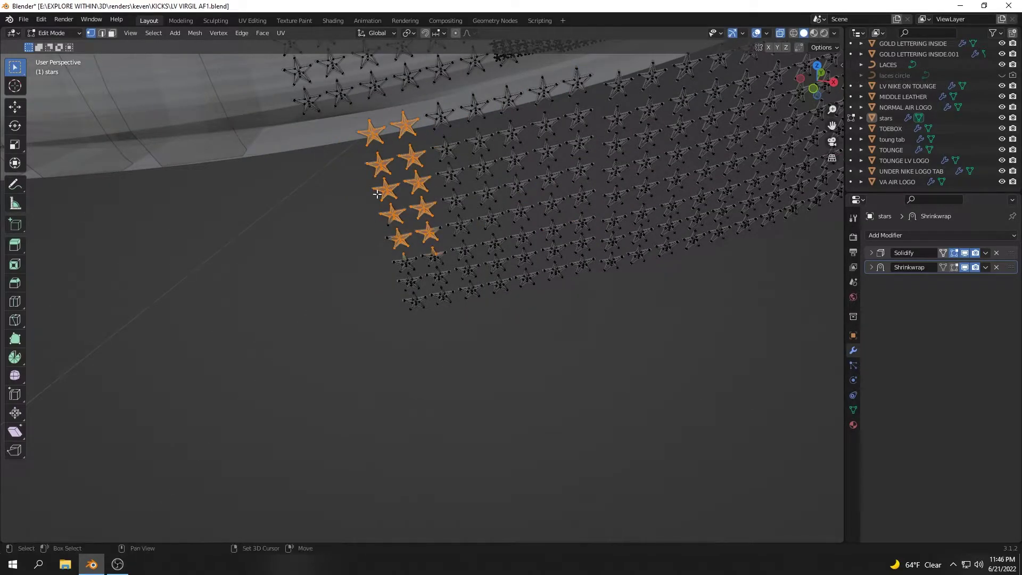
scroll(427, 237, down, 6)
mouse_move(442, 291)
middle_down()
mouse_move(413, 223)
mouse_move(499, 184)
middle_up()
scroll(407, 268, up, 3)
scroll(406, 267, up, 5)
drag(327, 188, 341, 214)
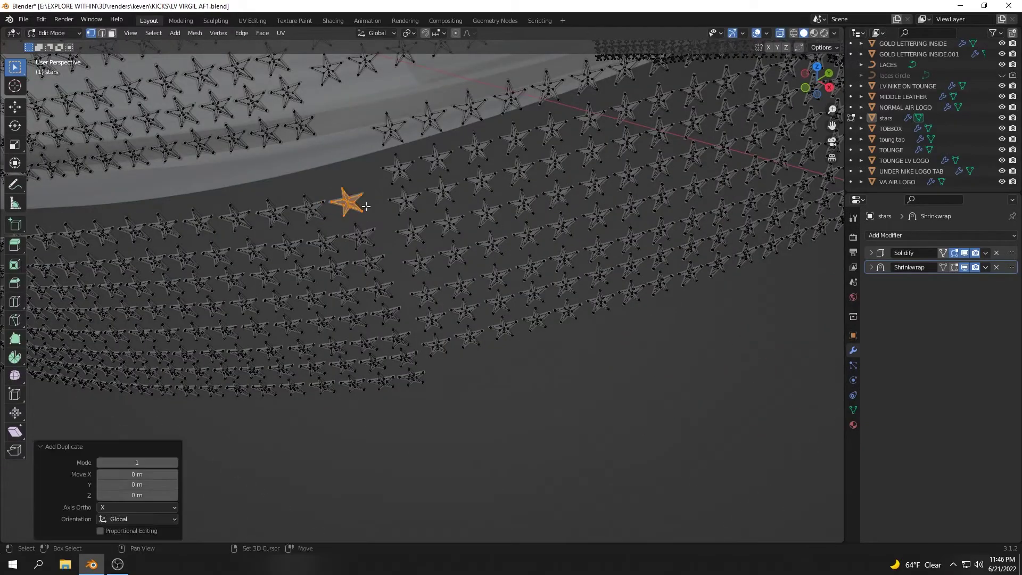
Check the heel's star rows, then add more lower-row stars to the selection
key(Tab)
scroll(366, 206, down, 5)
mouse_move(376, 192)
middle_down()
mouse_move(429, 220)
mouse_move(470, 210)
middle_up()
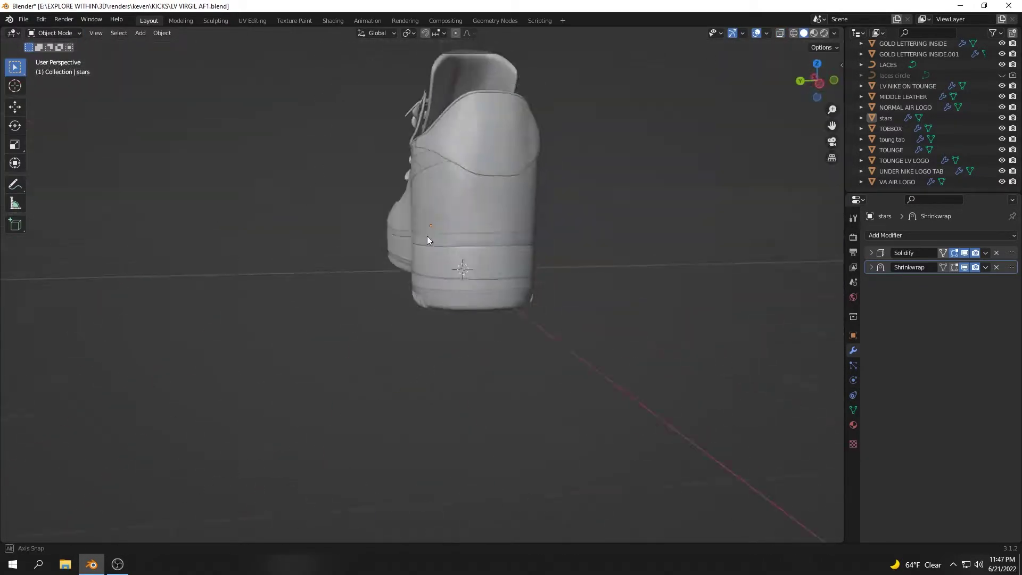
scroll(427, 236, up, 4)
middle_drag(427, 237, 380, 168)
key(Tab)
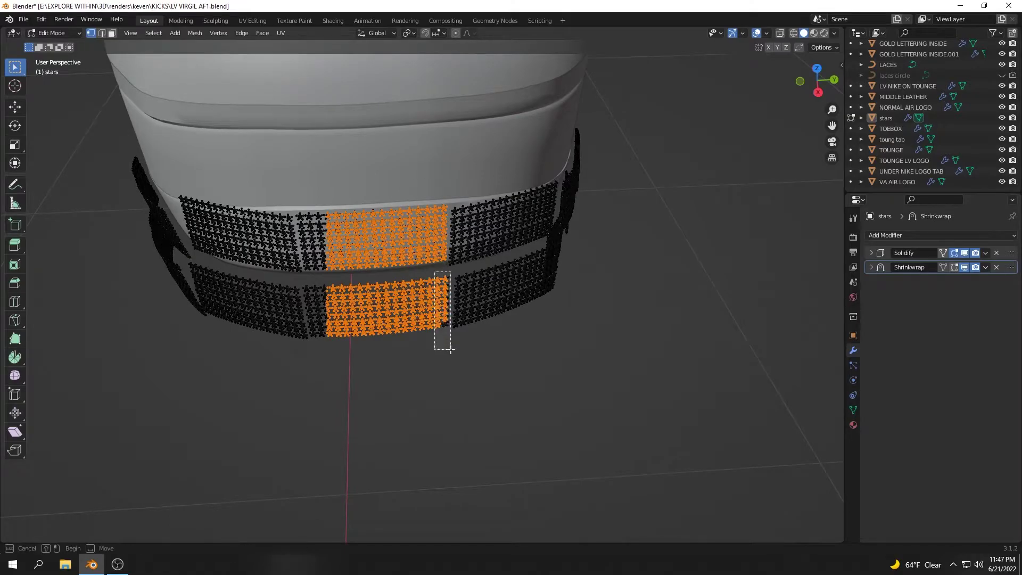
drag(435, 272, 451, 349)
middle_drag(451, 349, 397, 150)
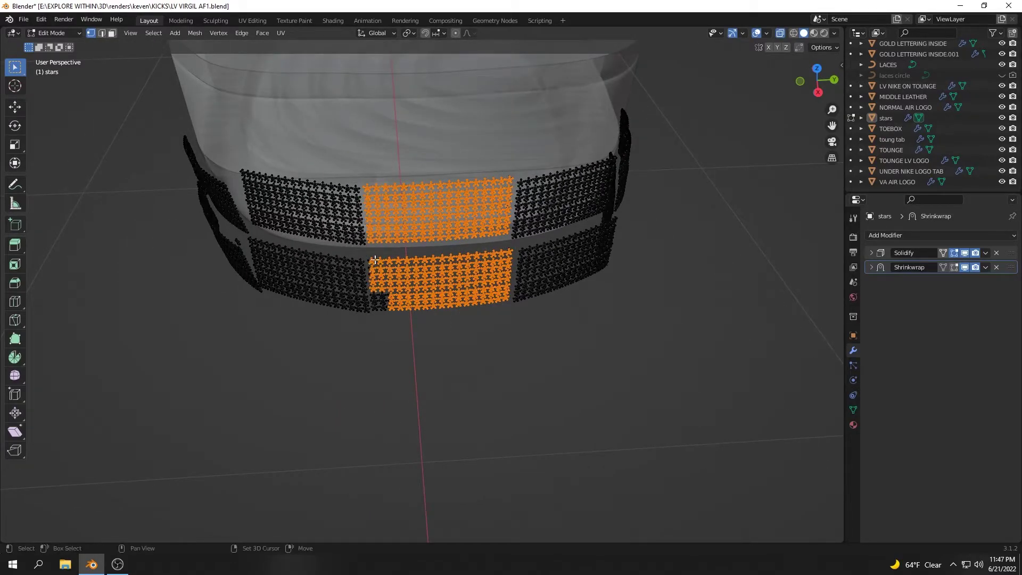
Move the selected star patches along X onto the back of the heel
middle_drag(374, 277, 477, 246)
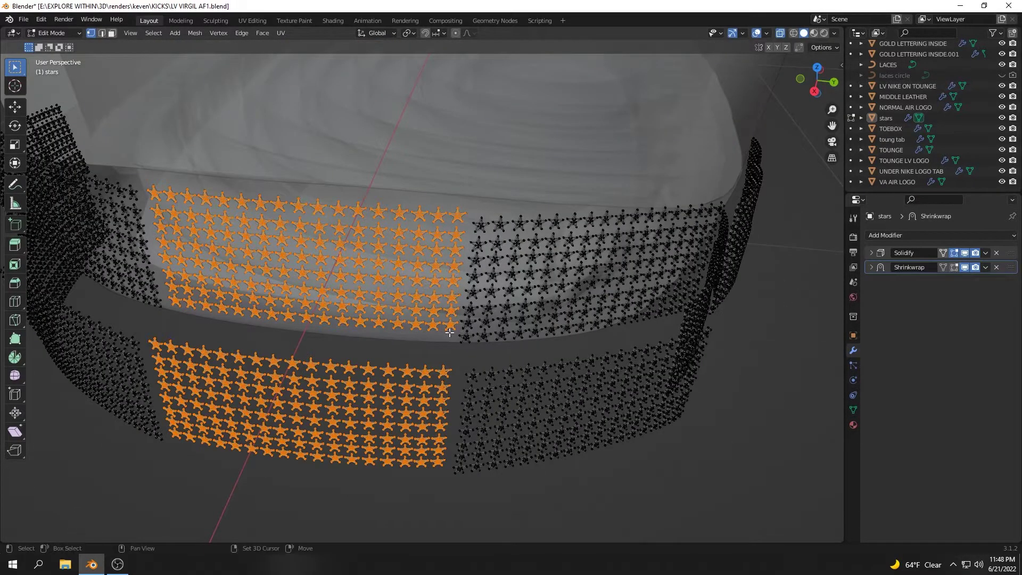
scroll(449, 333, down, 3)
scroll(450, 332, down, 3)
mouse_move(450, 332)
middle_down()
mouse_move(490, 255)
mouse_move(505, 258)
middle_up()
key(g)
key(x)
click(479, 259)
key(g)
key(x)
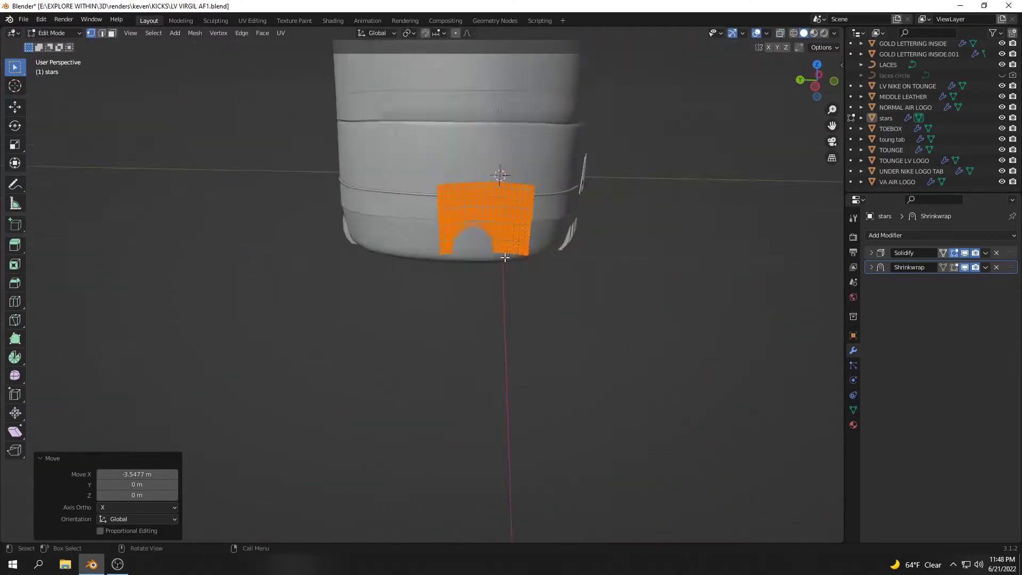
Tilt the star patches −14.8° about Y so they wrap onto the heel
key(r)
key(y)
click(335, 344)
mouse_move(335, 344)
middle_down()
mouse_move(704, 287)
mouse_move(600, 293)
middle_up()
scroll(442, 204, up, 5)
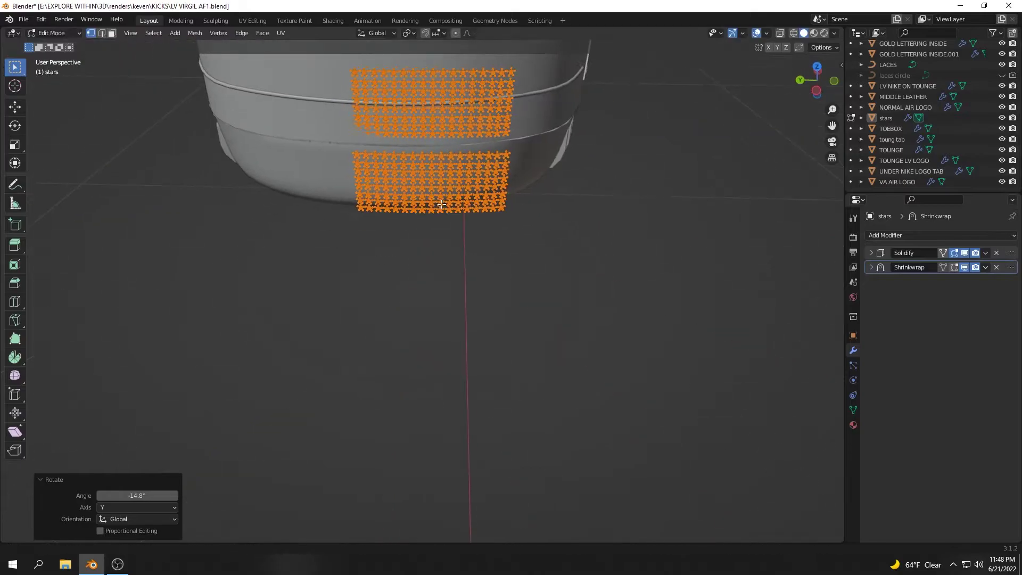
key(Tab)
mouse_move(431, 230)
middle_down()
mouse_move(461, 221)
mouse_move(391, 198)
middle_up()
Try a further rotation, cancel it, and check the copied stars around the heel
key(Tab)
key(Tab)
key(Tab)
key(r)
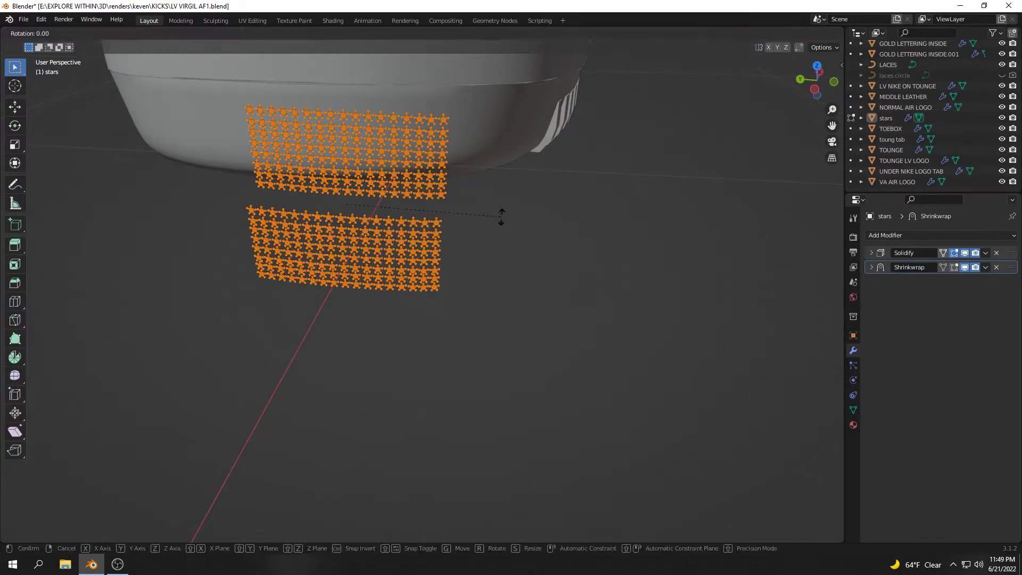
key(Escape)
key(Tab)
key(Tab)
key(Tab)
middle_drag(471, 226, 434, 292)
key(Tab)
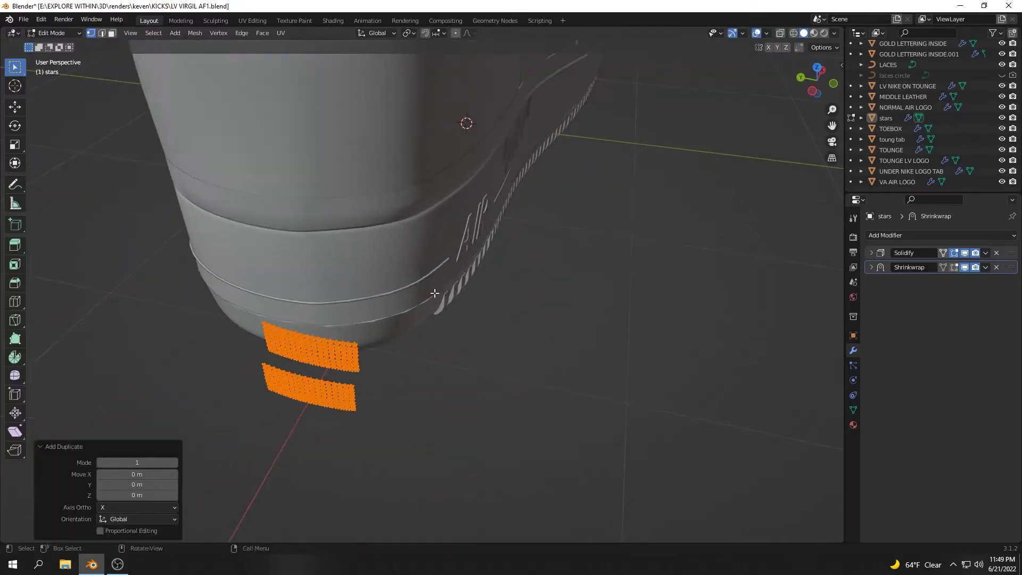
key(Escape)
mouse_move(519, 305)
middle_down()
mouse_move(574, 337)
mouse_move(411, 245)
middle_up()
Preview the star patches under the sole and pick the patch to adjust
key(Tab)
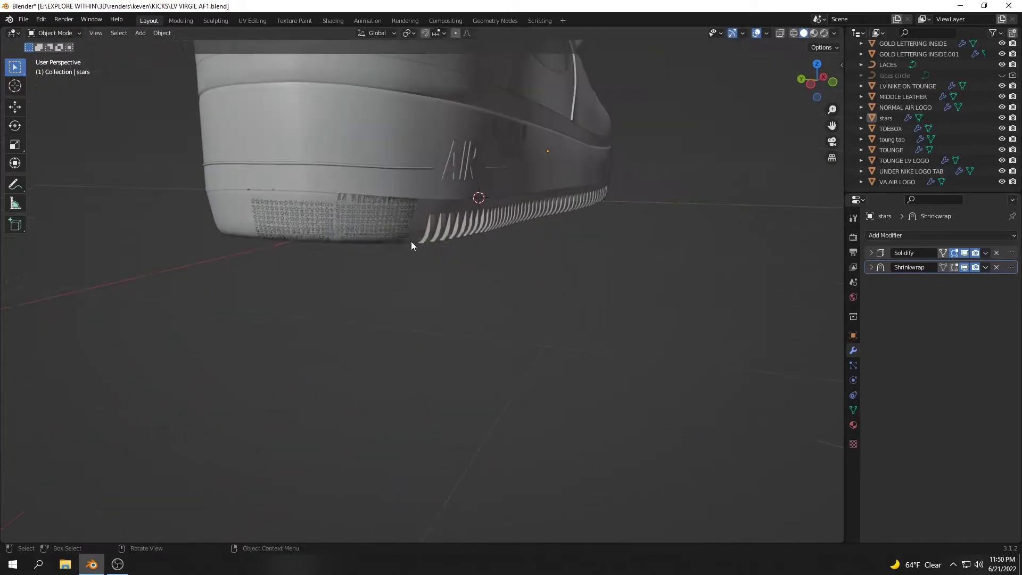
key(Escape)
key(Tab)
mouse_move(483, 258)
middle_down()
mouse_move(471, 266)
mouse_move(466, 237)
mouse_move(308, 189)
mouse_move(297, 244)
mouse_move(532, 277)
mouse_move(420, 266)
middle_up()
key(Tab)
key(r)
click(546, 285)
key(Escape)
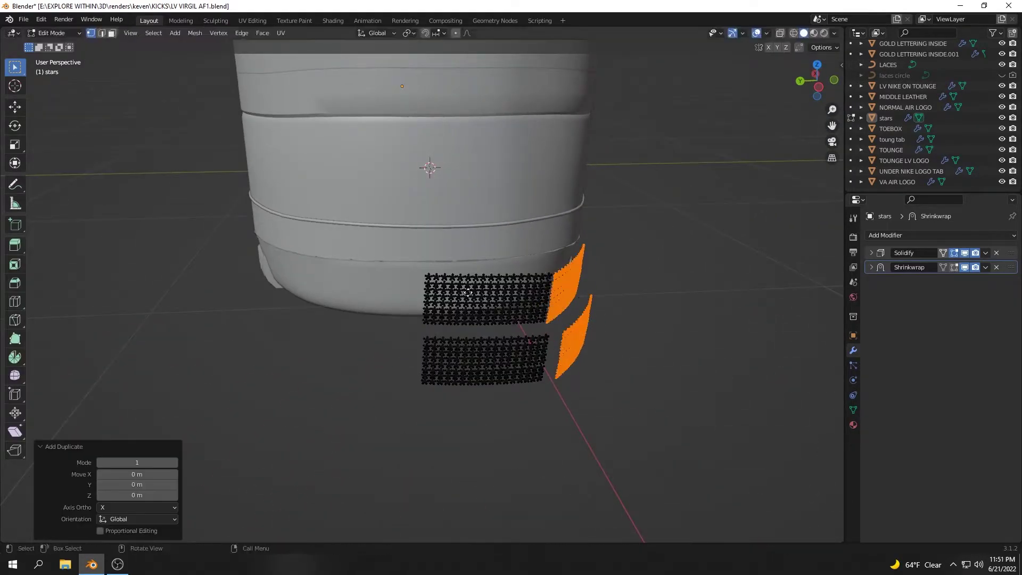
middle_drag(466, 291, 451, 429)
Rotate the star patch about Z and slide it along Y on the heel sole
key(r)
key(z)
click(519, 470)
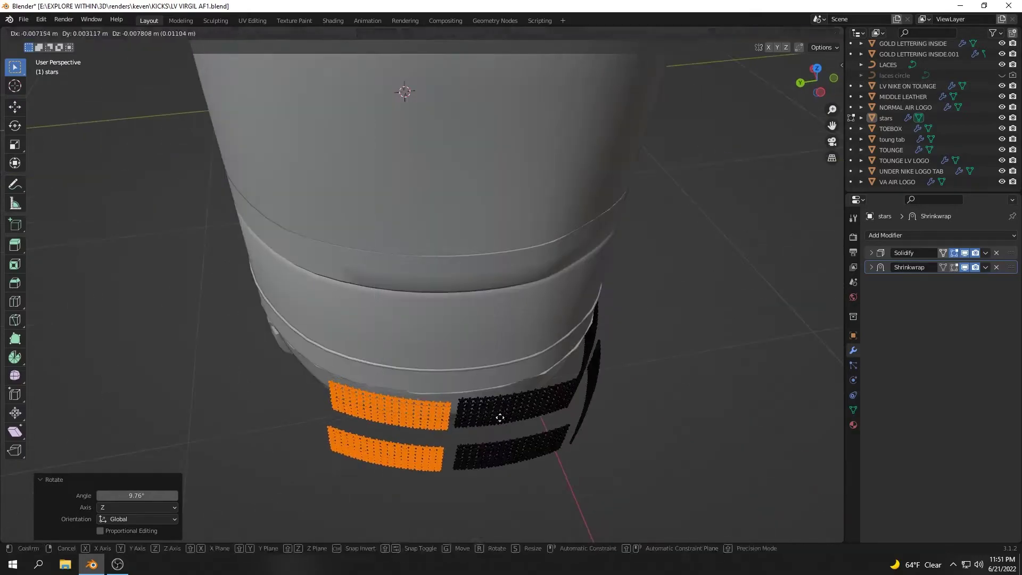
mouse_move(413, 290)
middle_down()
mouse_move(502, 319)
mouse_move(545, 294)
mouse_move(579, 299)
mouse_move(316, 263)
mouse_move(383, 338)
middle_up()
key(g)
key(y)
click(510, 318)
Select all the stars and scale them together to a new size
key(alt+a)
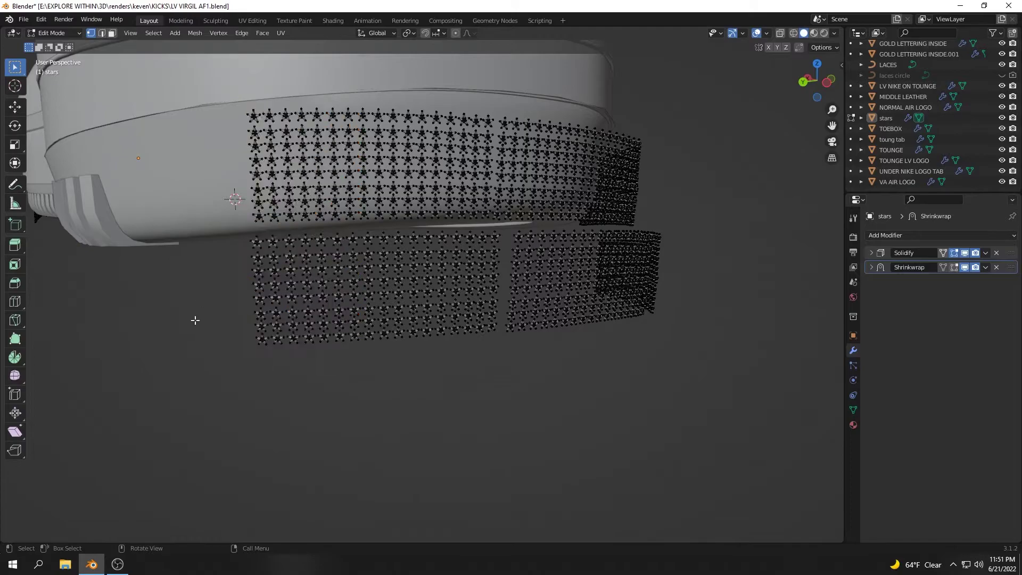
middle_drag(194, 319, 299, 284)
key(a)
key(s)
click(432, 182)
mouse_move(432, 182)
middle_down()
mouse_move(519, 317)
mouse_move(638, 277)
middle_up()
Rotate the right-hand block of stars −48.7° about the Z axis
key(alt+a)
drag(543, 160, 712, 264)
scroll(712, 264, up, 3)
scroll(626, 239, up, 5)
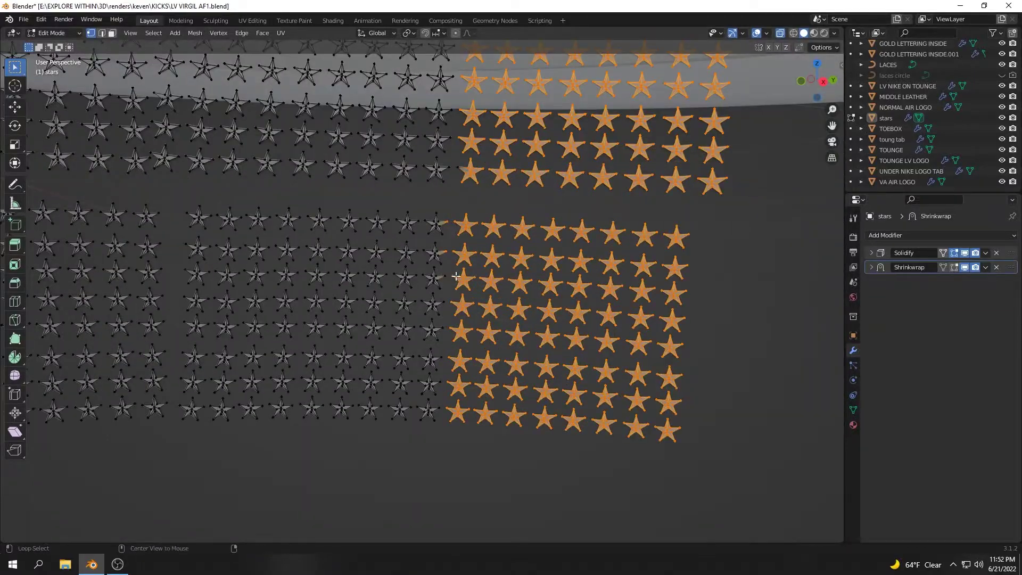
mouse_move(456, 275)
middle_down()
mouse_move(469, 385)
mouse_move(489, 415)
mouse_move(478, 444)
middle_up()
scroll(490, 415, down, 5)
key(r)
key(z)
click(448, 431)
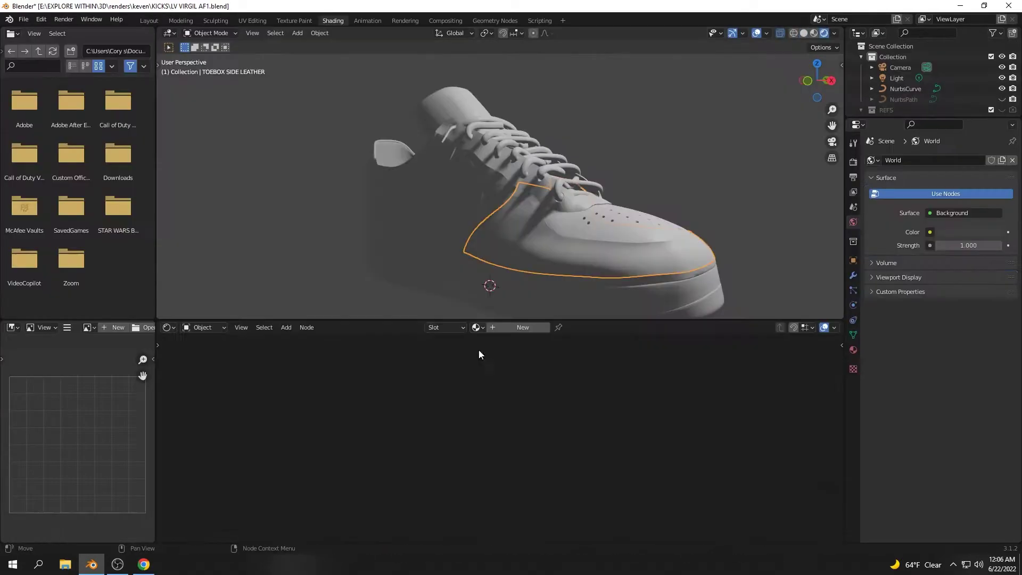
Add an Image Texture node loading GREEN LOUIS PATTERN.jpg to the toebox material
scroll(372, 378, down, 2)
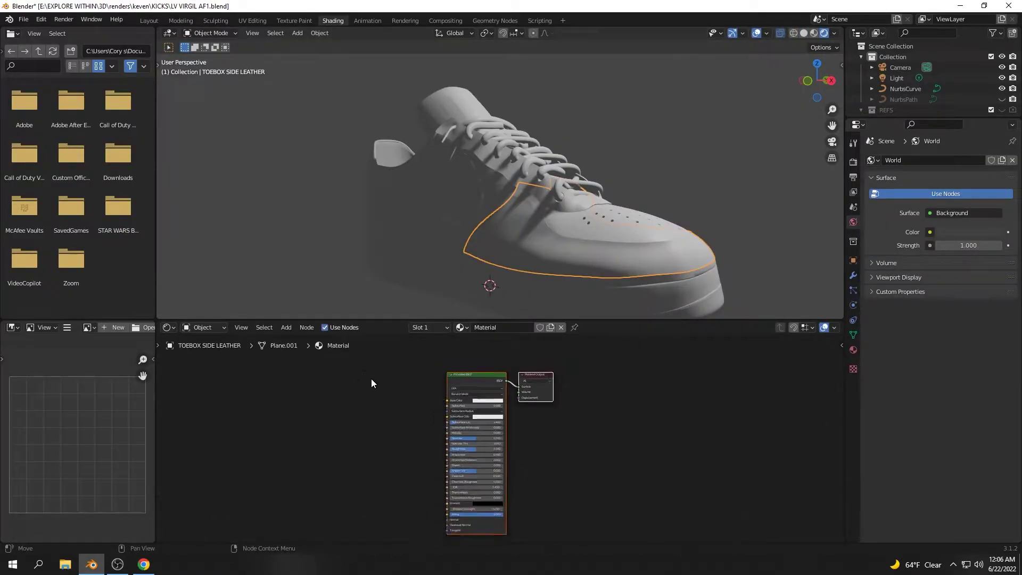
key(shift+a)
click(330, 393)
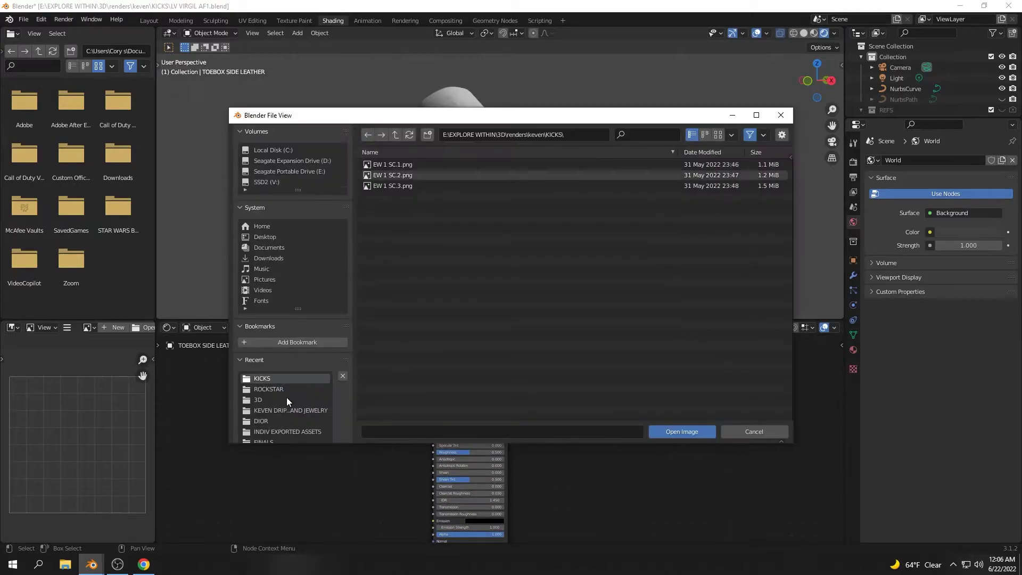
double_click(460, 206)
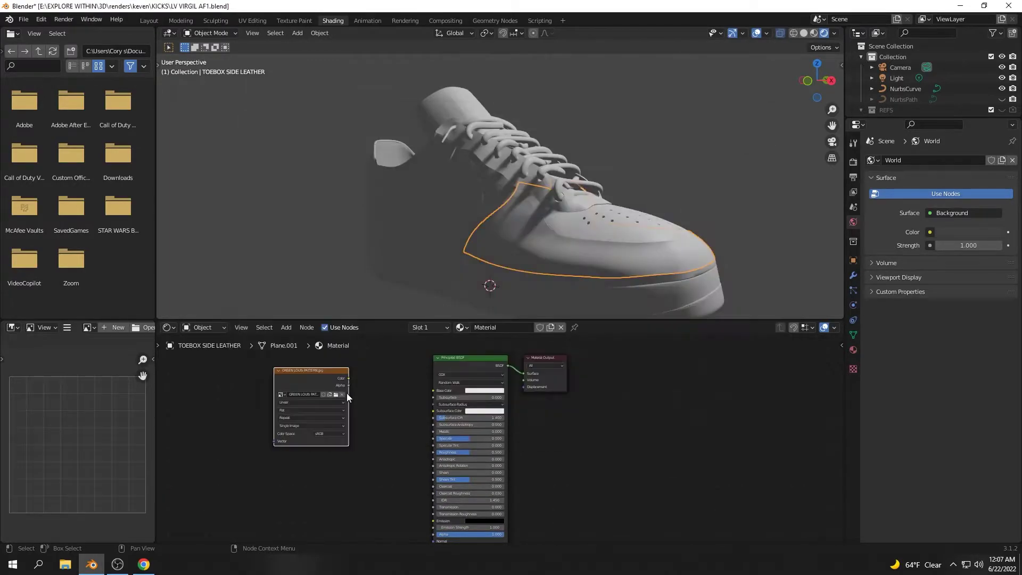
Show the toebox mesh's UVs in a UV Editor in the lower area
middle_drag(564, 257, 248, 315)
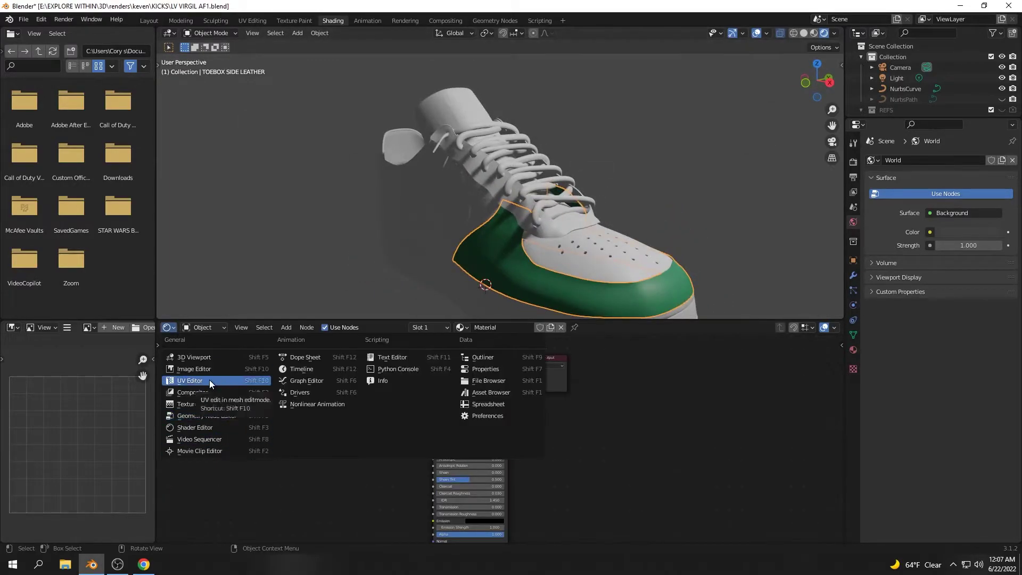
click(209, 380)
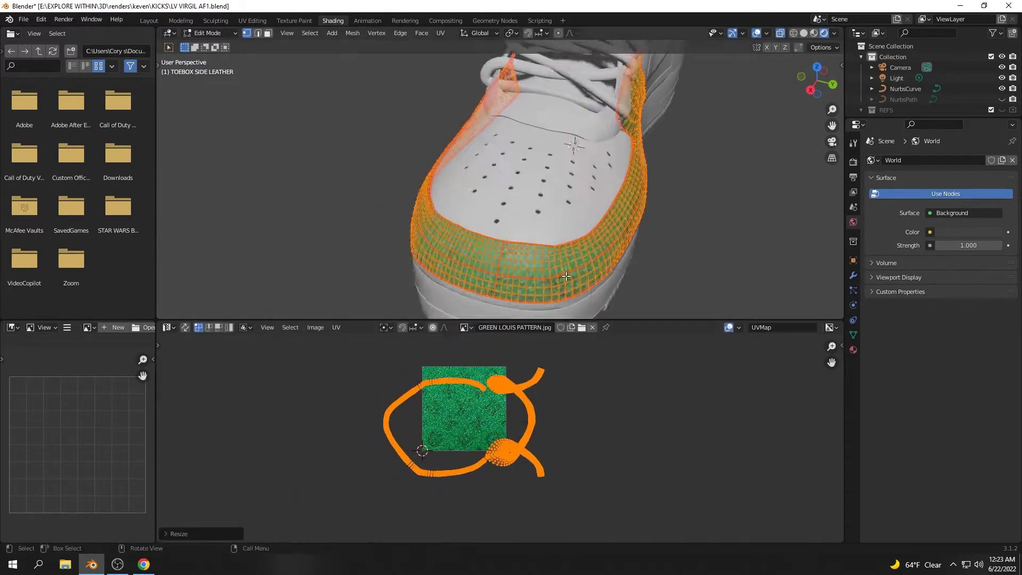
key(Tab)
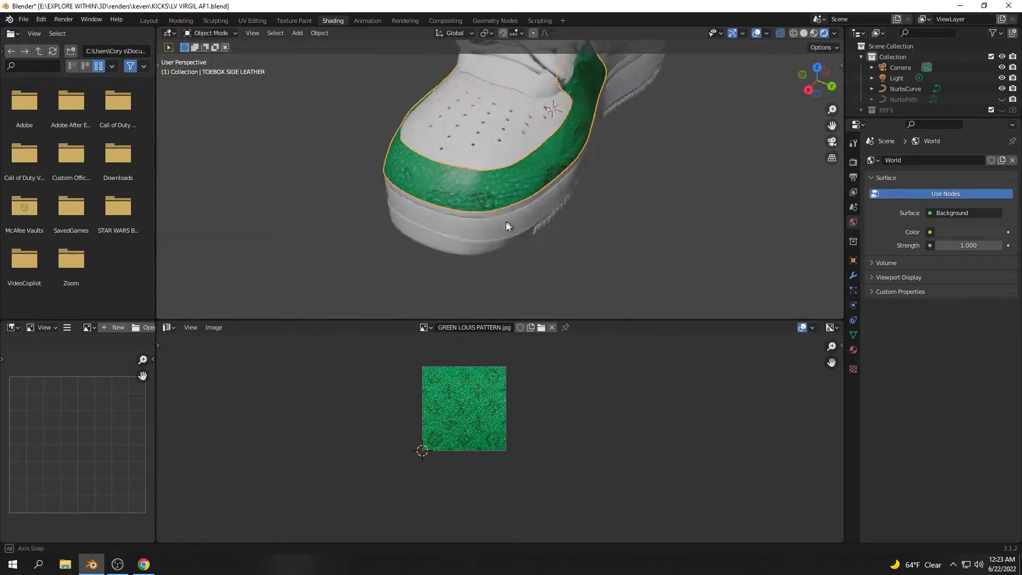
key(Tab)
middle_drag(506, 222, 517, 170)
key(Tab)
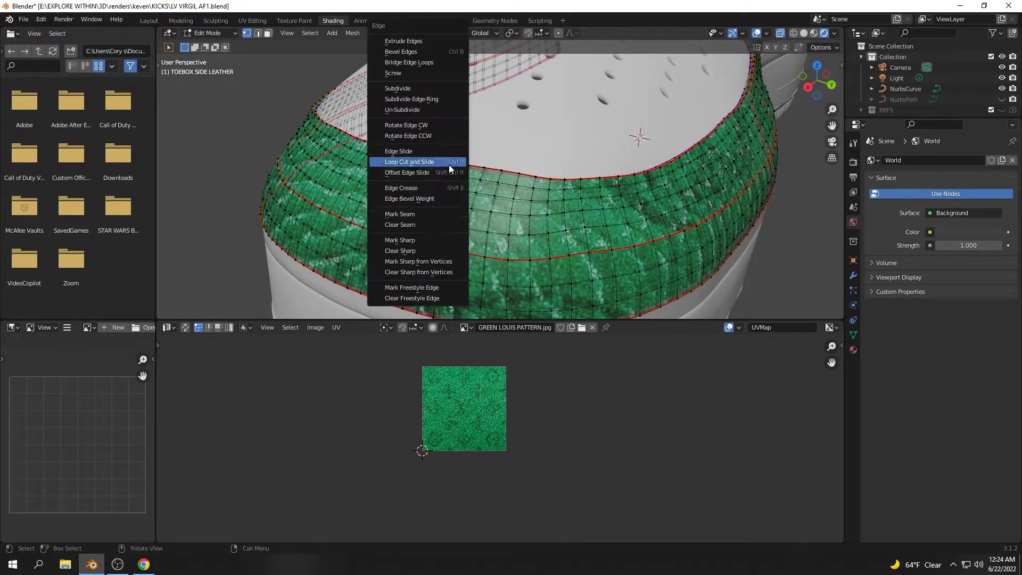
Select the toebox edge loop and rotate its UV islands over the pattern
scroll(417, 189, up, 3)
alt+click(419, 190)
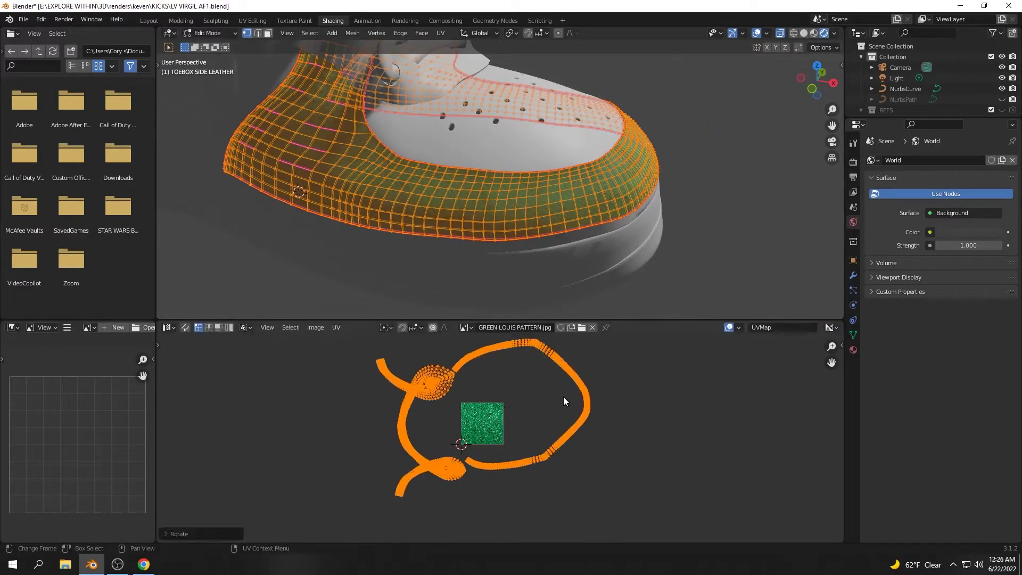
key(r)
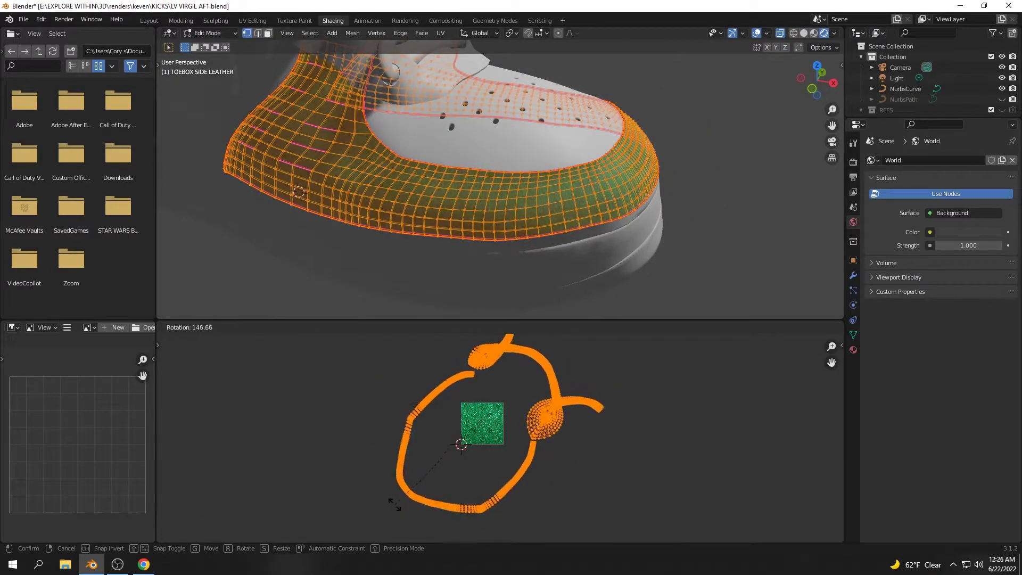
key(Tab)
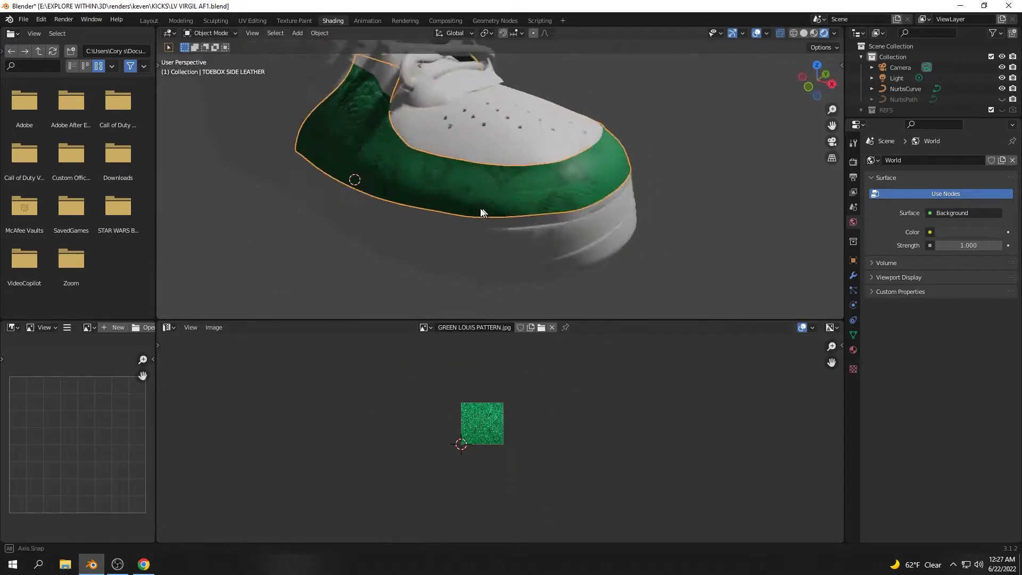
mouse_move(484, 210)
middle_down()
mouse_move(567, 217)
mouse_move(493, 166)
mouse_move(506, 188)
middle_up()
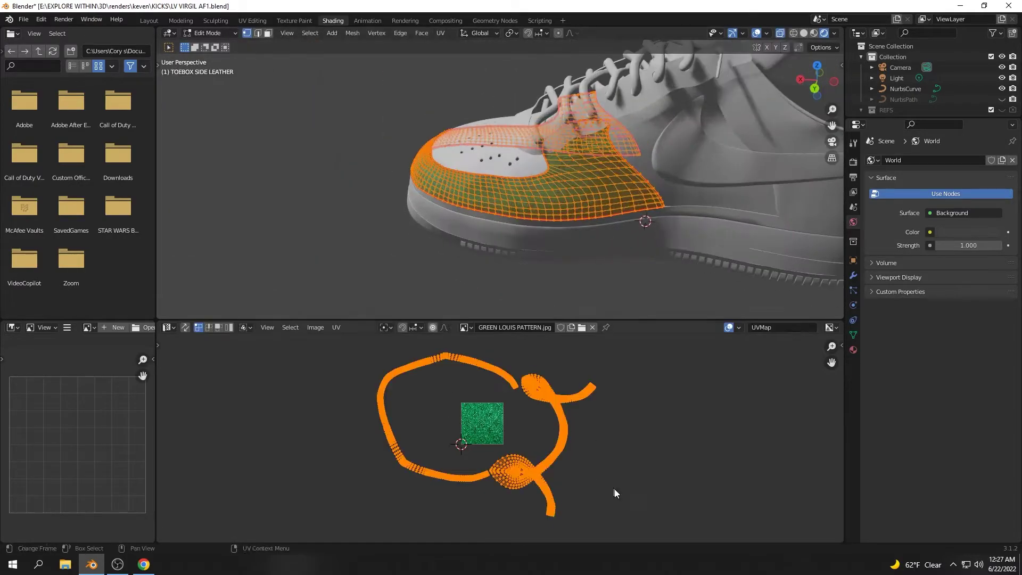
click(595, 439)
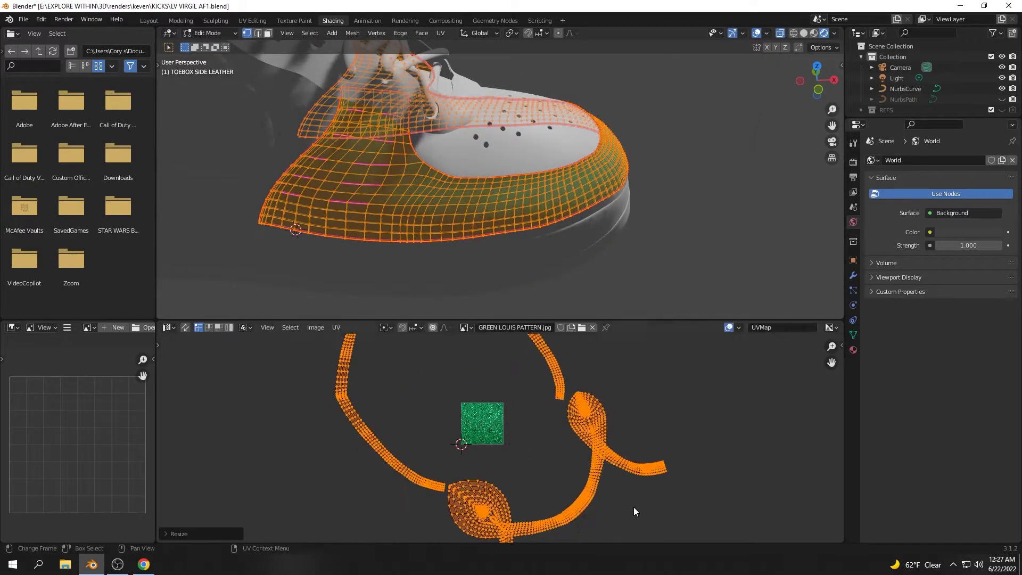
Scale the toebox UVs and check the green pattern in Object Mode
click(547, 374)
key(Tab)
mouse_move(548, 181)
middle_down()
mouse_move(722, 177)
mouse_move(544, 206)
mouse_move(588, 212)
mouse_move(698, 170)
middle_up()
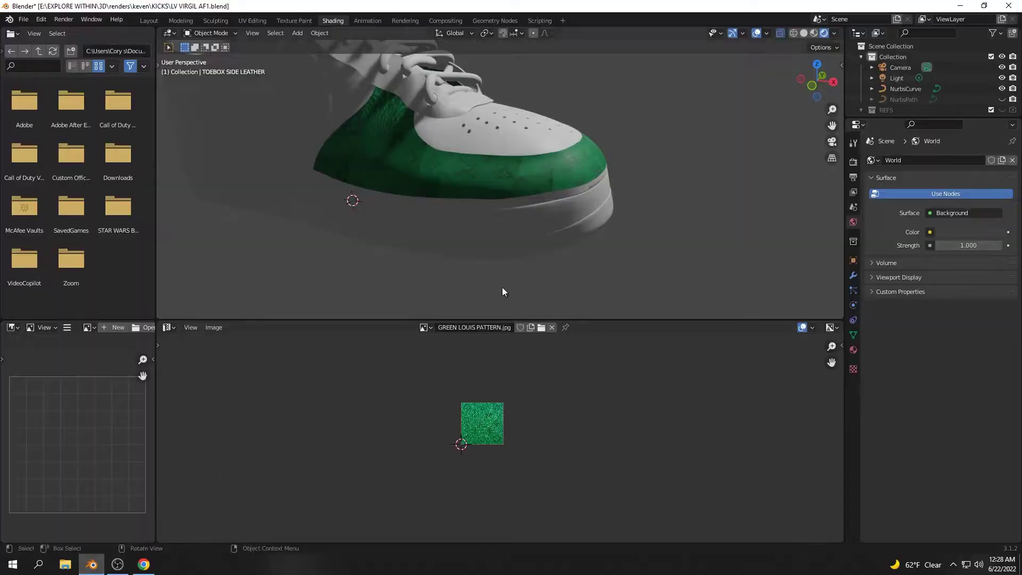
click(553, 405)
key(Tab)
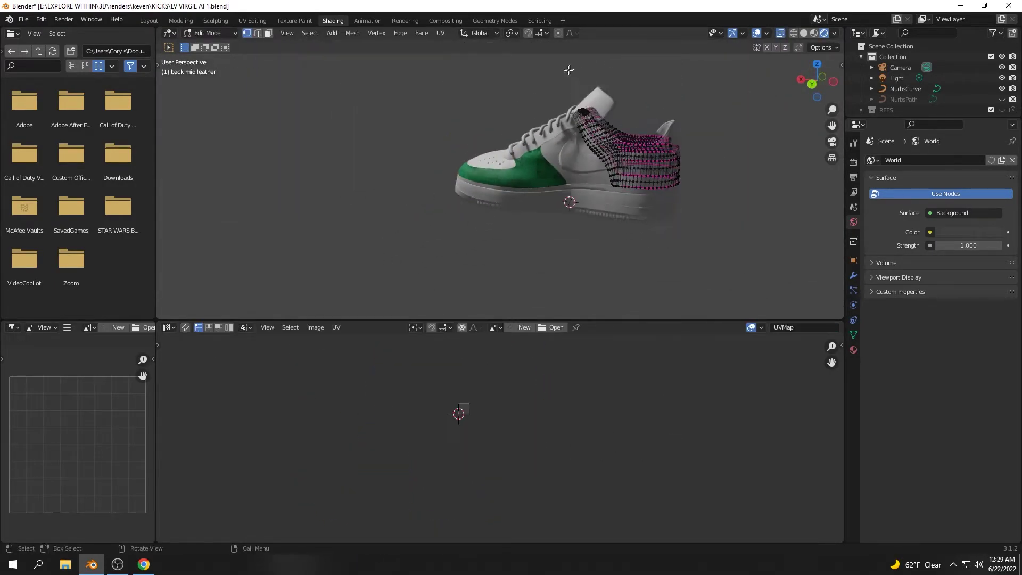
Box-select the whole heel panel mesh and unwrap its UVs
click(143, 22)
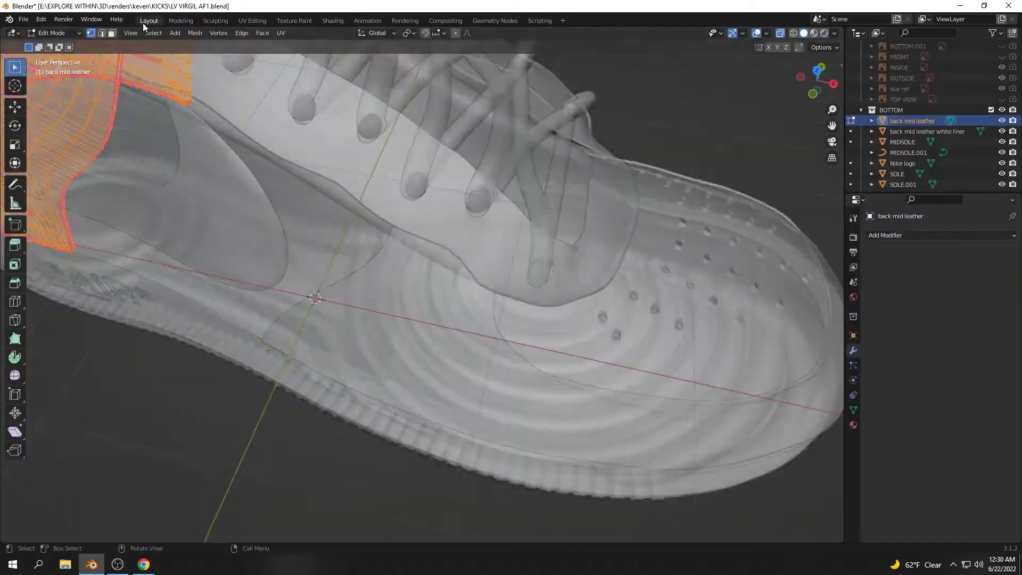
key(m)
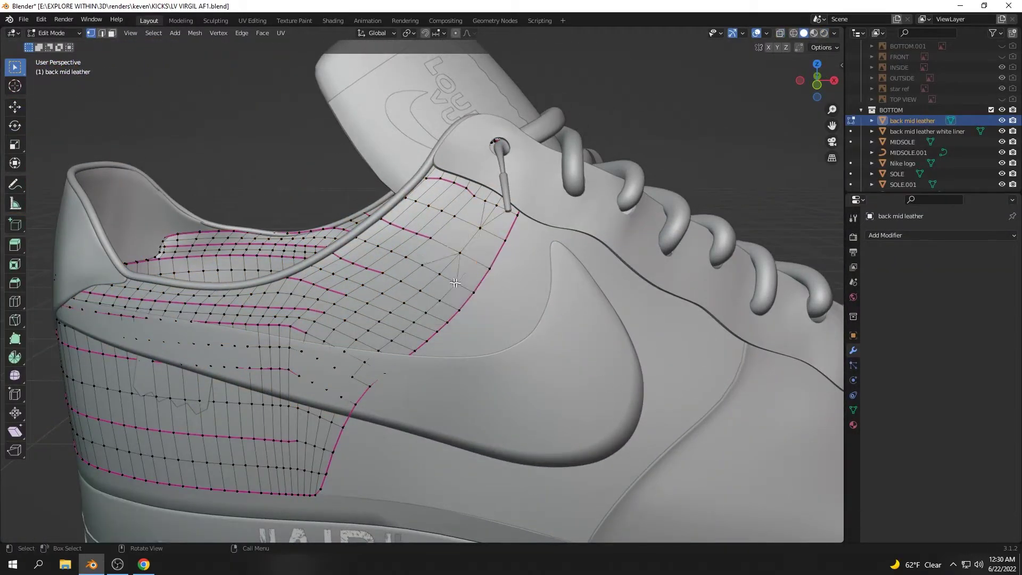
shift+middle_drag(408, 325, 390, 300)
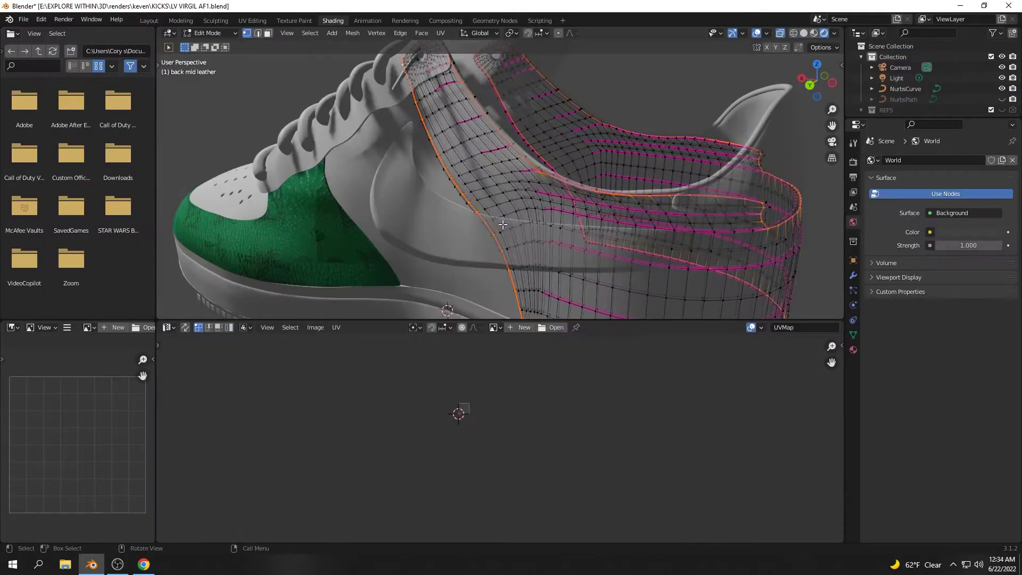
drag(433, 64, 691, 293)
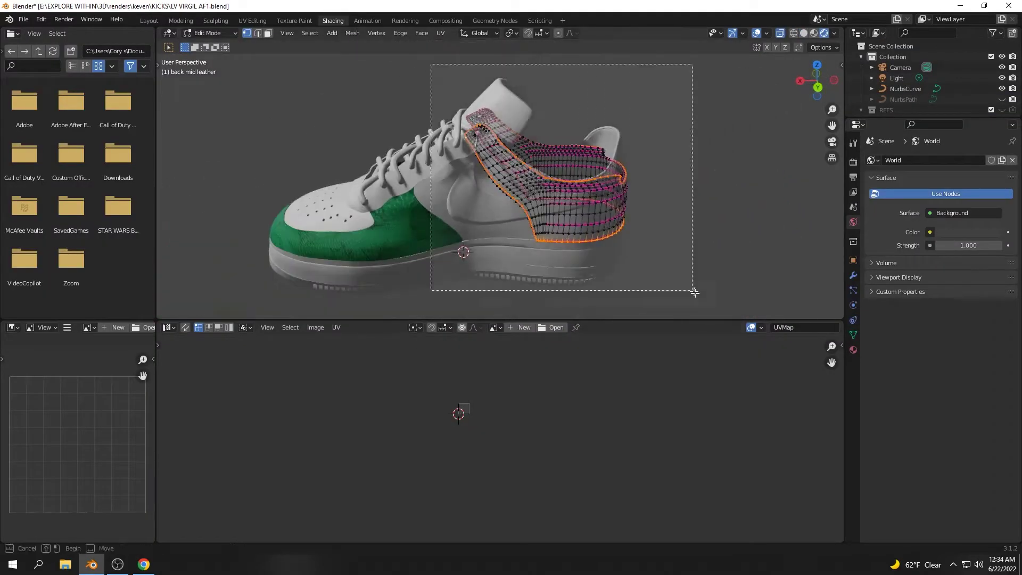
key(u)
Switch the lower area to the Shader Editor and edit the TOEBOX SIDE LEATHER mesh
click(169, 326)
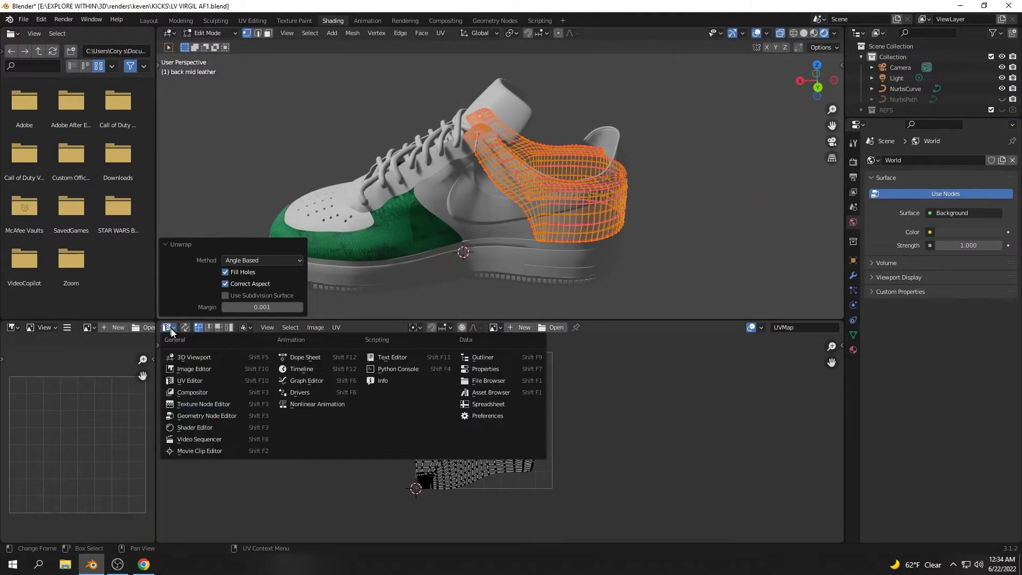
click(205, 387)
middle_drag(478, 217, 426, 221)
click(409, 256)
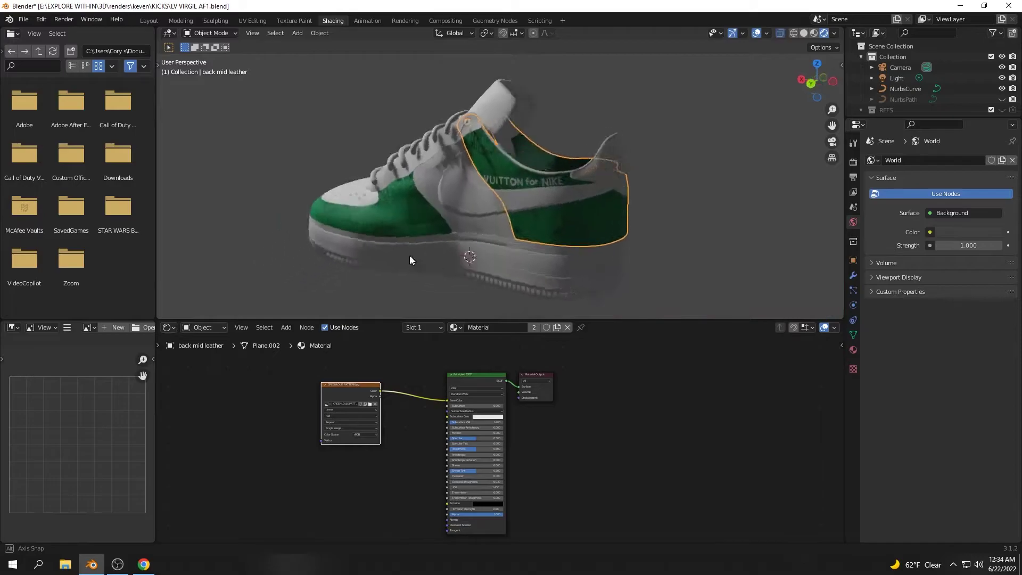
key(Tab)
scroll(492, 245, up, 4)
mouse_move(525, 274)
middle_down()
mouse_move(445, 306)
mouse_move(457, 268)
middle_up()
Inspect the toebox panel's lower edge and seams from several angles
scroll(479, 287, up, 3)
click(456, 267)
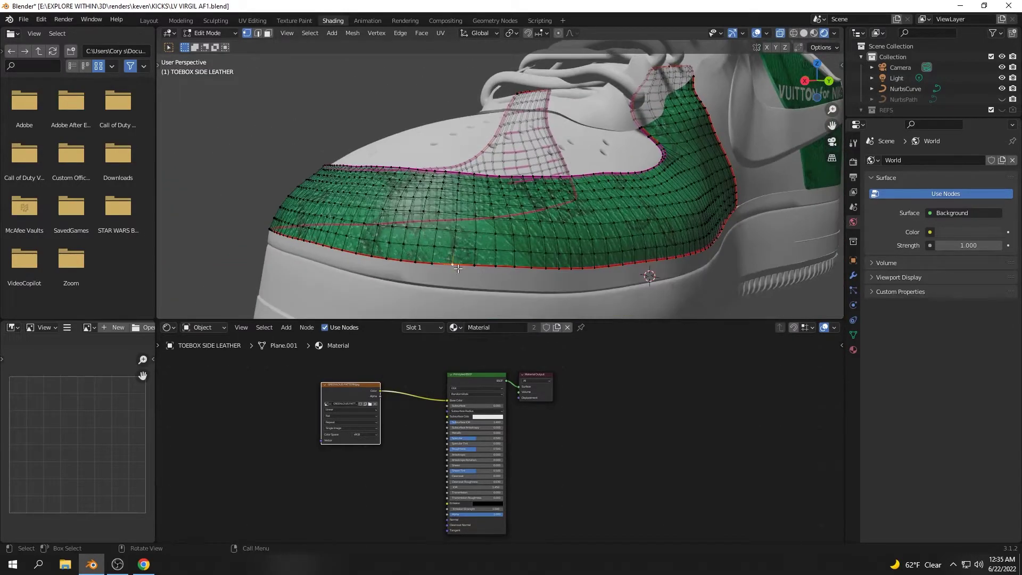
scroll(450, 273, up, 4)
scroll(681, 235, up, 3)
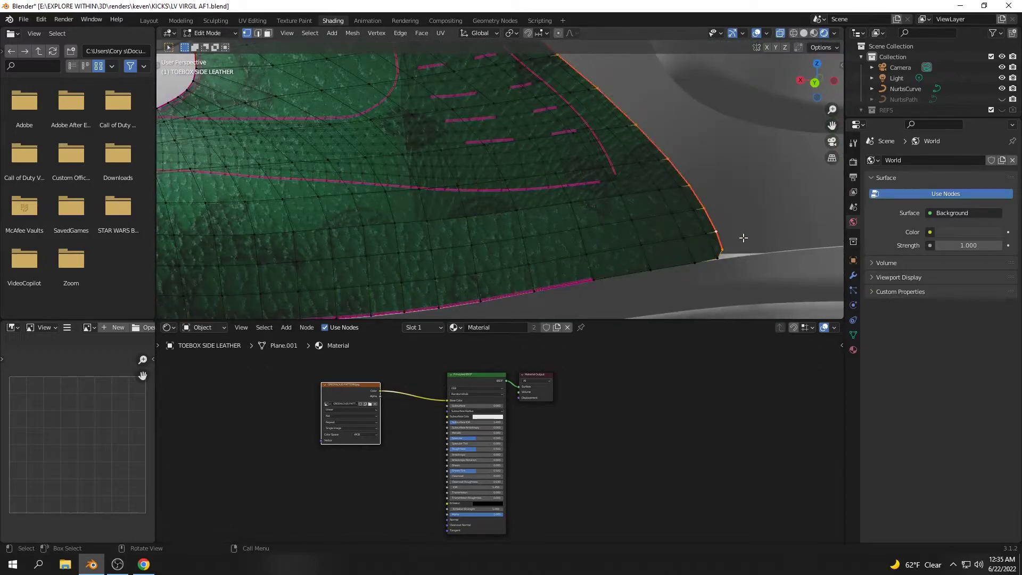
scroll(743, 238, down, 5)
mouse_move(744, 237)
middle_down()
mouse_move(572, 193)
mouse_move(472, 204)
middle_up()
scroll(665, 213, up, 3)
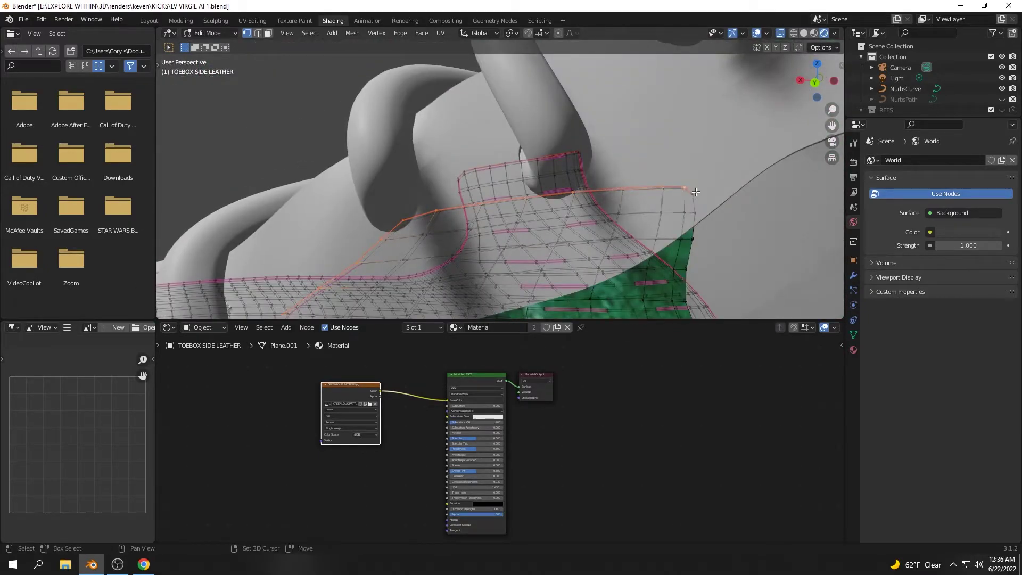
scroll(696, 191, down, 3)
middle_drag(695, 192, 736, 285)
scroll(548, 216, up, 5)
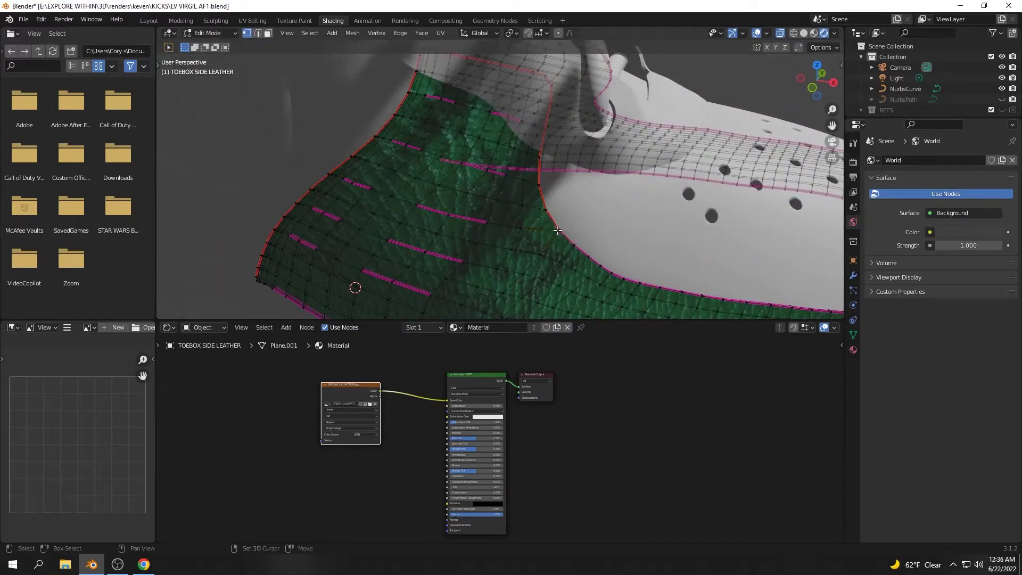
scroll(558, 196, up, 2)
mouse_move(552, 191)
middle_down()
mouse_move(527, 190)
mouse_move(675, 194)
mouse_move(682, 237)
mouse_move(565, 5)
middle_up()
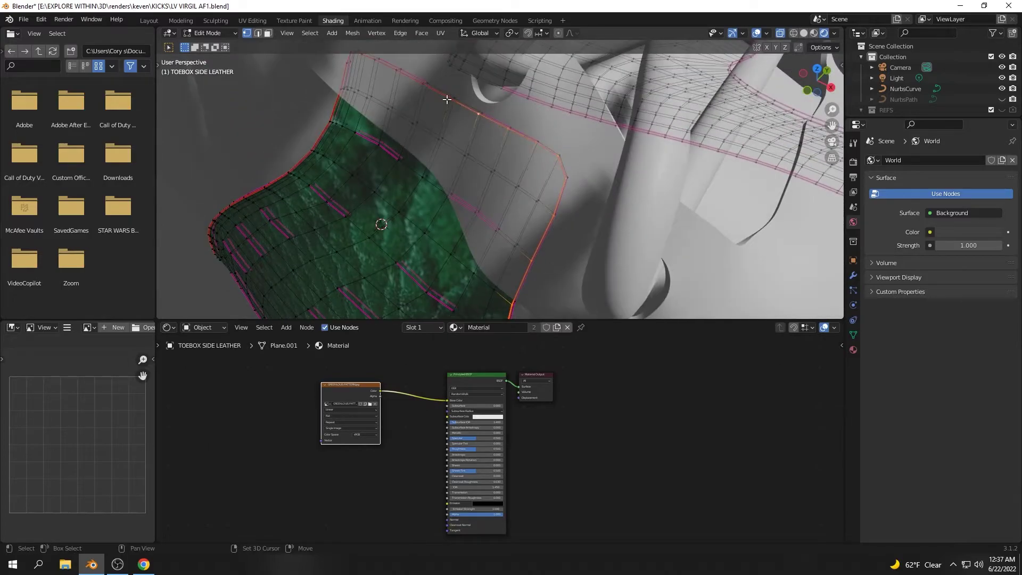
mouse_move(446, 99)
middle_down()
mouse_move(424, 246)
mouse_move(482, 226)
middle_up()
scroll(574, 165, up, 3)
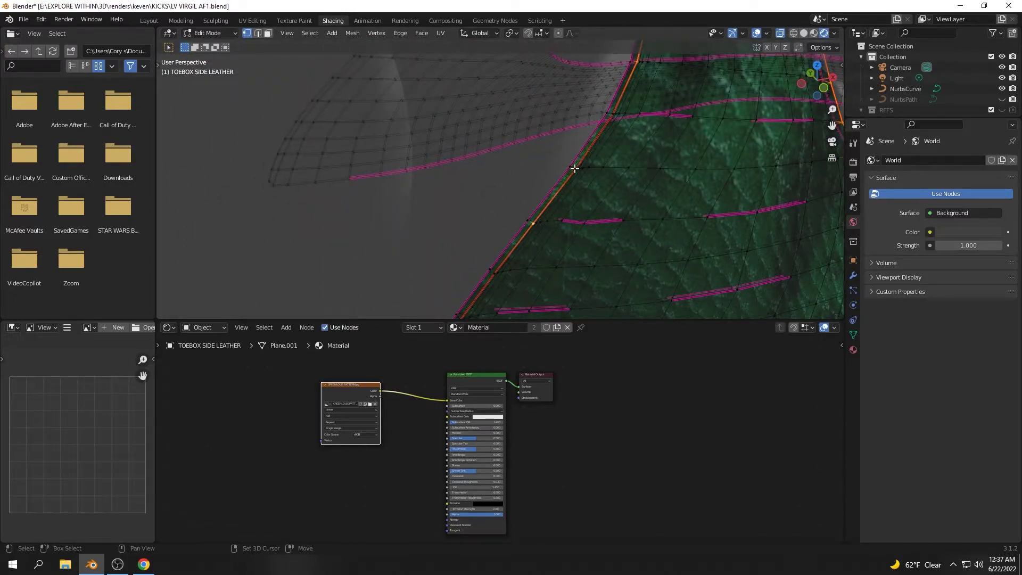
middle_drag(574, 168, 577, 192)
scroll(489, 266, down, 3)
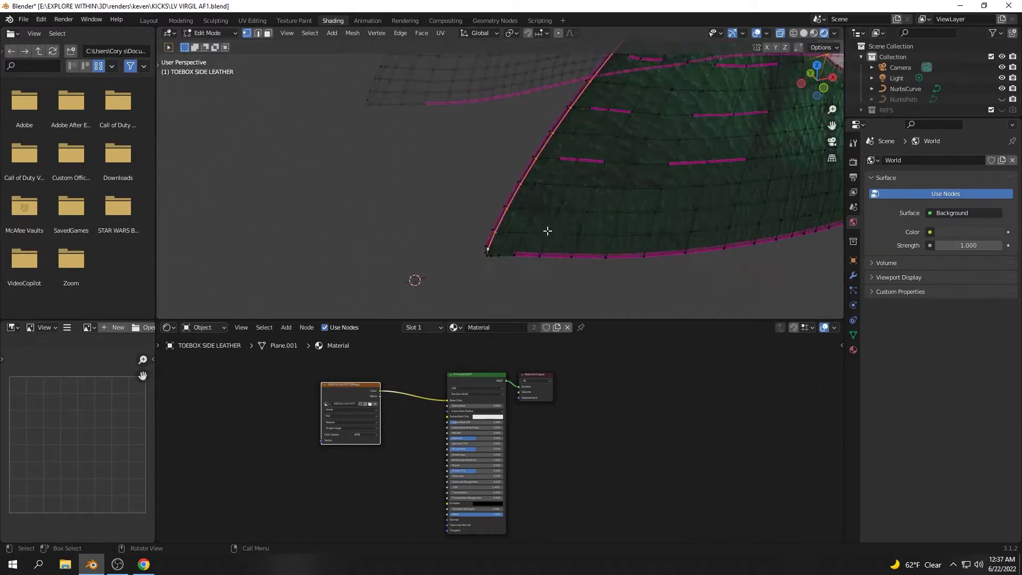
Drop the toebox to Object Mode and back into Edit Mode for a close look
key(ctrl+Tab)
click(598, 160)
key(Tab)
scroll(390, 251, up, 3)
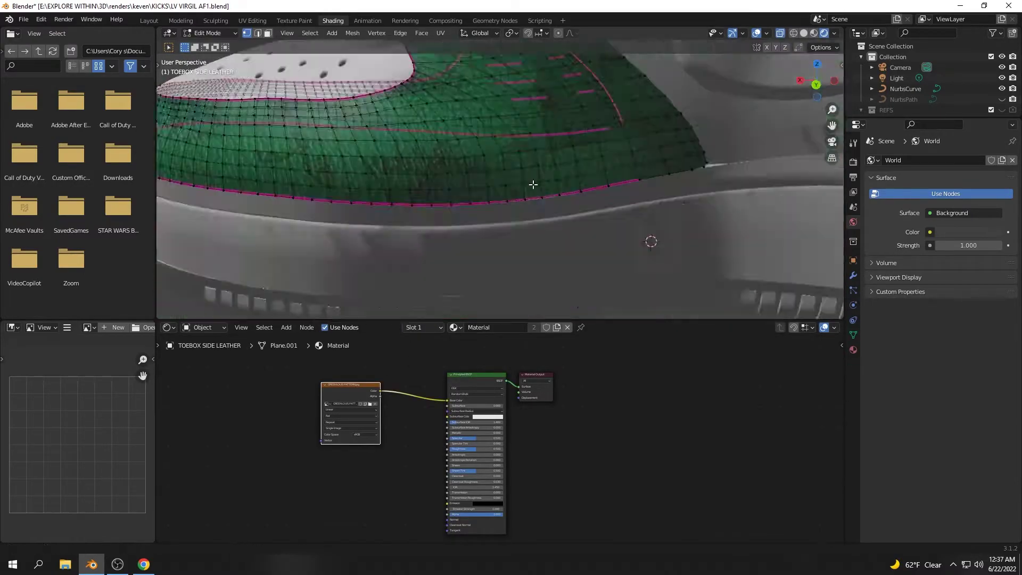
scroll(600, 223, up, 3)
middle_drag(600, 223, 513, 228)
scroll(459, 178, down, 3)
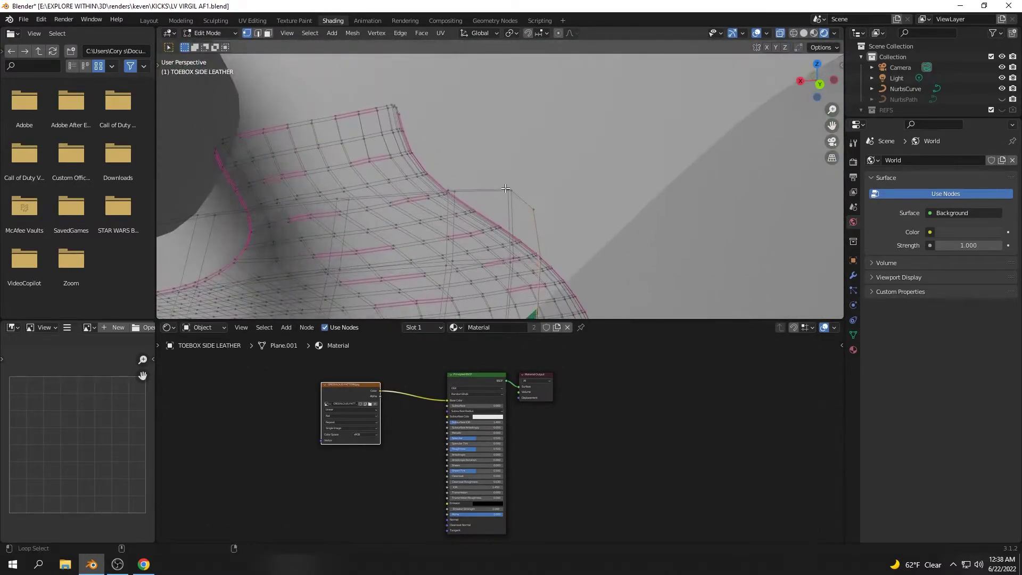
mouse_move(459, 179)
middle_down()
mouse_move(509, 231)
mouse_move(406, 227)
middle_up()
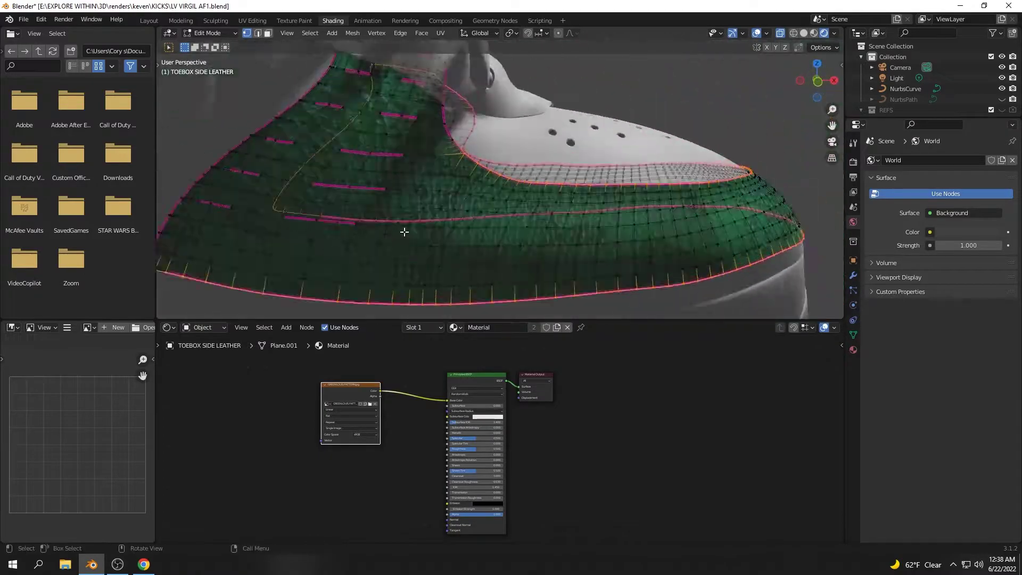
scroll(406, 228, up, 3)
scroll(392, 257, up, 2)
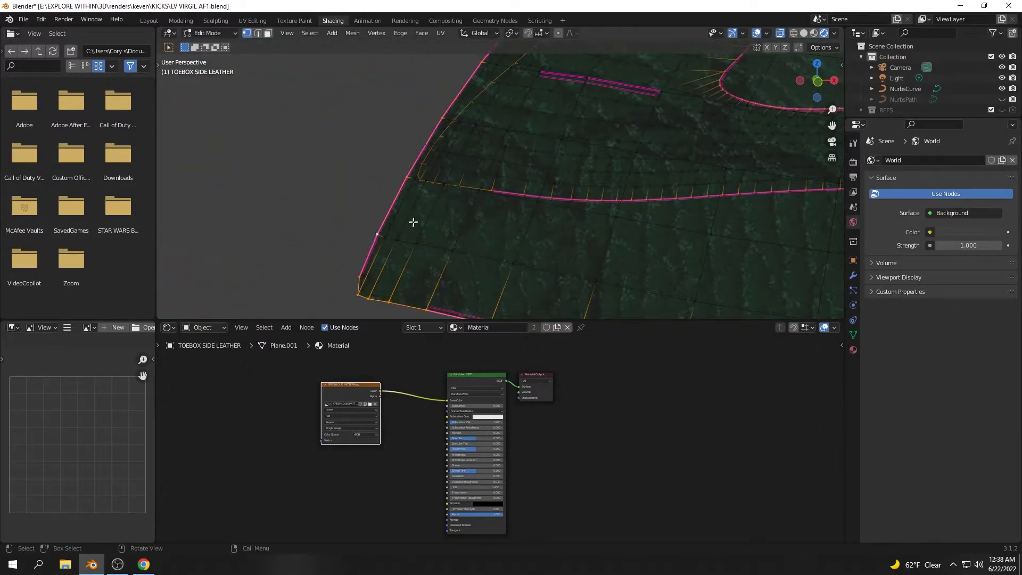
scroll(413, 222, down, 3)
scroll(504, 98, down, 3)
Unwrap the toebox panel's UVs and select part of the layout
right_click(631, 222)
scroll(472, 141, down, 3)
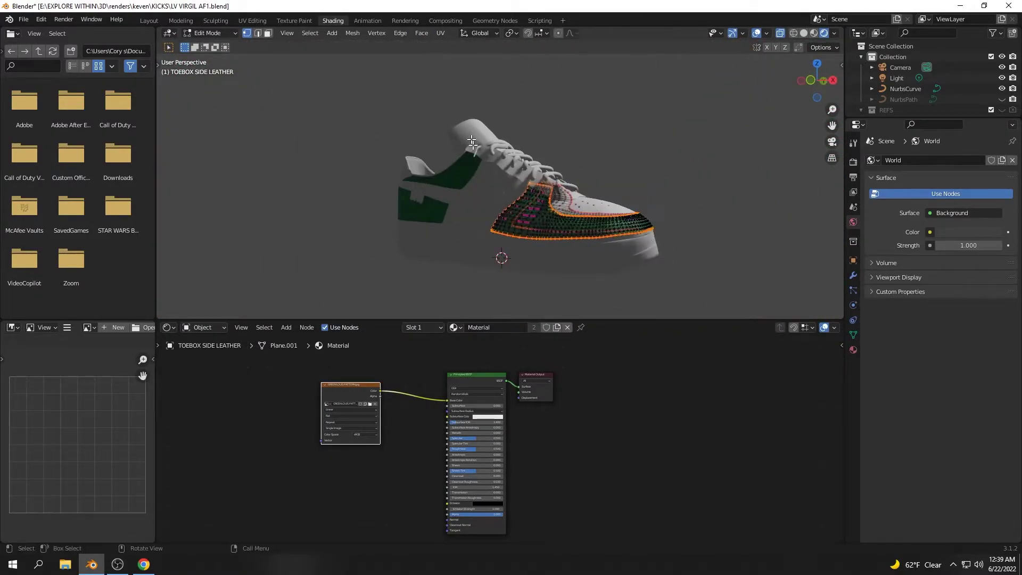
key(shift+F10)
scroll(360, 404, down, 4)
middle_drag(697, 234, 560, 445)
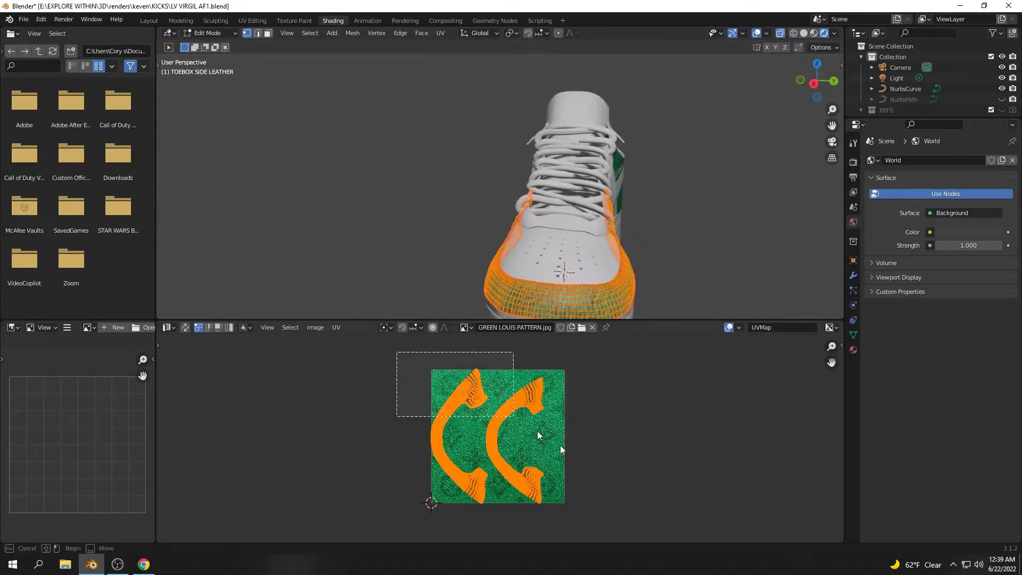
scroll(559, 445, down, 2)
key(Tab)
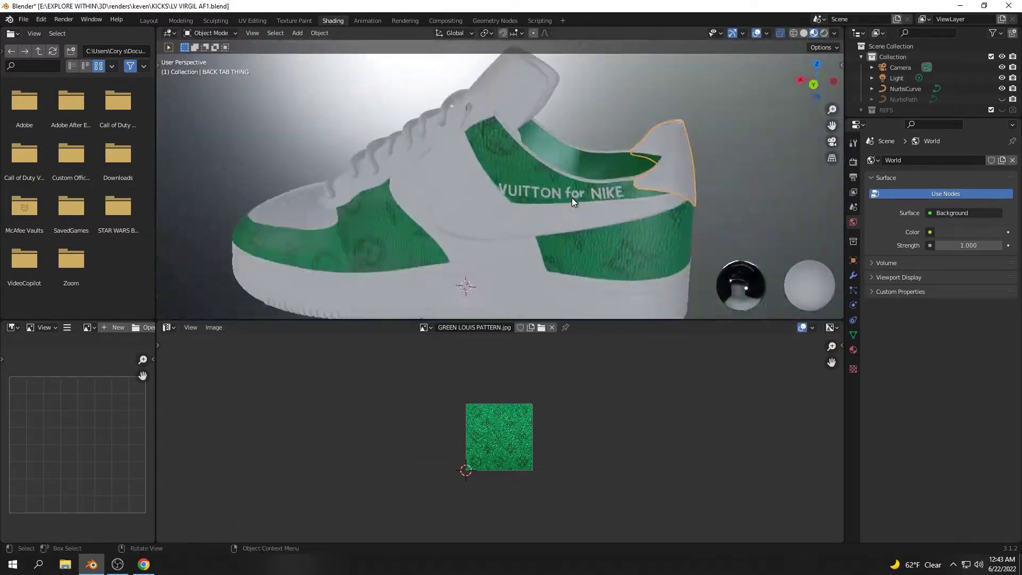
Save LV VIRGIL AF1.blend from the File menu
click(24, 19)
click(38, 89)
click(149, 20)
click(24, 19)
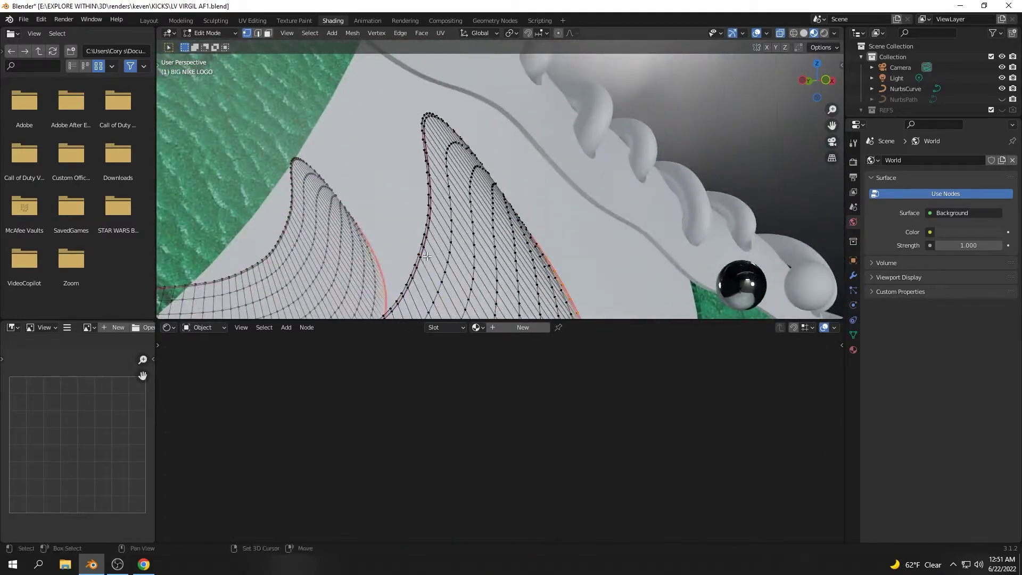
Show the swoosh UVs over the pattern image and reposition them
mouse_move(426, 256)
middle_down()
mouse_move(511, 219)
mouse_move(515, 206)
mouse_move(567, 192)
mouse_move(570, 176)
middle_up()
scroll(571, 168, down, 5)
click(169, 327)
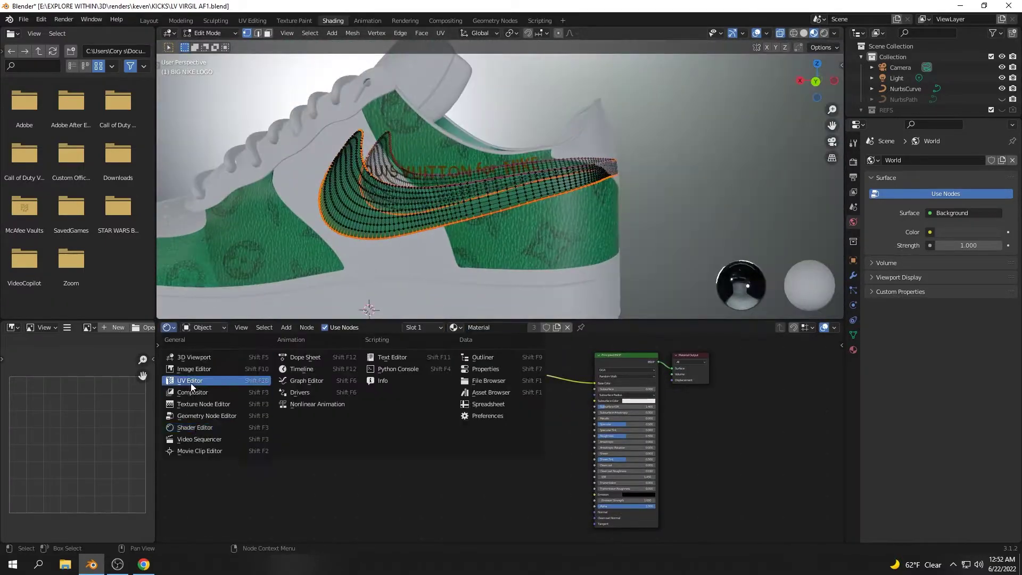
click(190, 382)
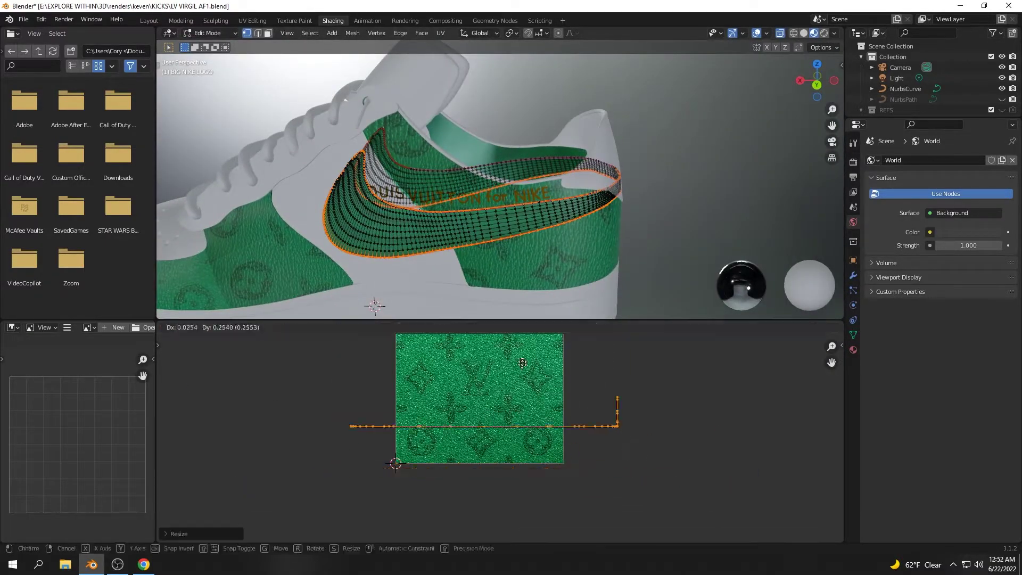
middle_drag(485, 442, 466, 447)
key(shift+F3)
Enlarge the BIG NIKE LOGO UVs to fill the green Louis pattern
scroll(437, 259, down, 4)
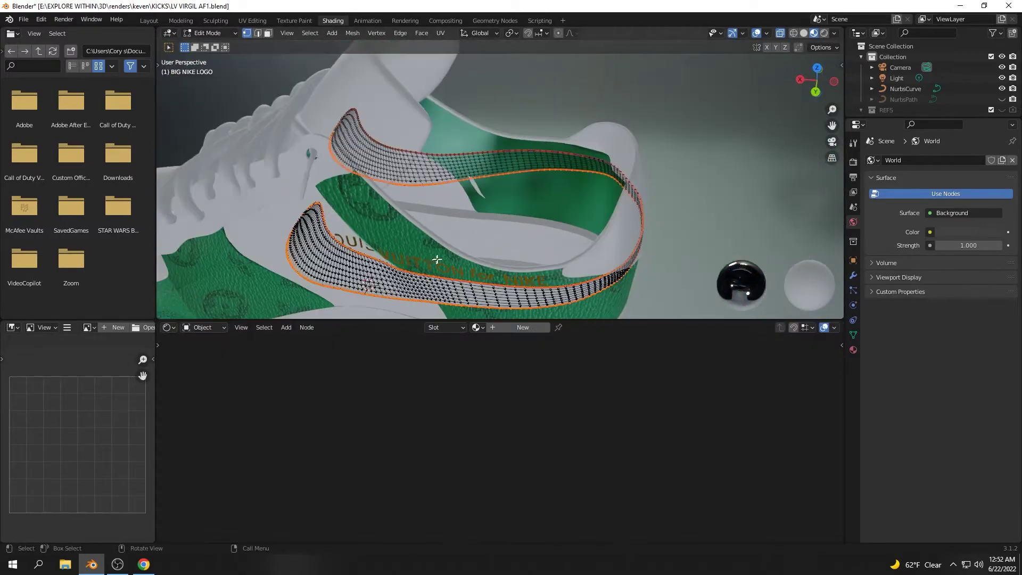
scroll(456, 228, up, 5)
middle_drag(456, 228, 610, 166)
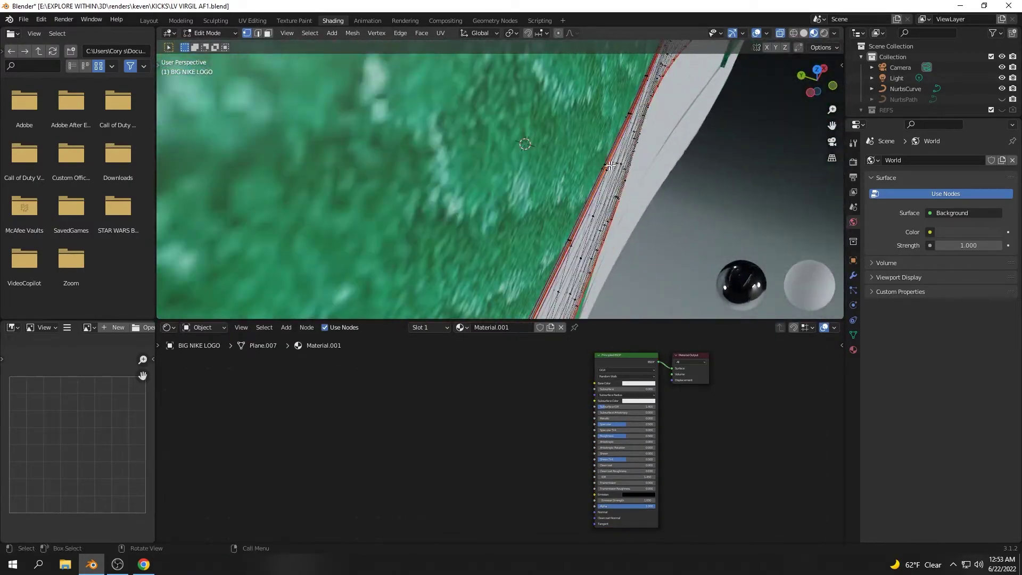
scroll(490, 213, down, 2)
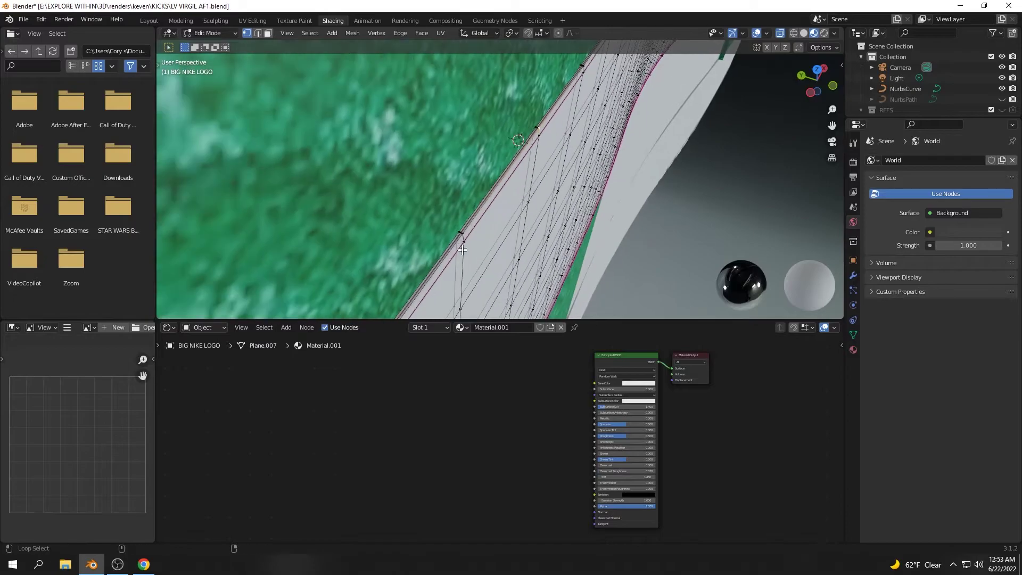
mouse_move(566, 120)
middle_down()
mouse_move(458, 183)
mouse_move(558, 142)
mouse_move(552, 282)
mouse_move(558, 198)
mouse_move(484, 195)
middle_up()
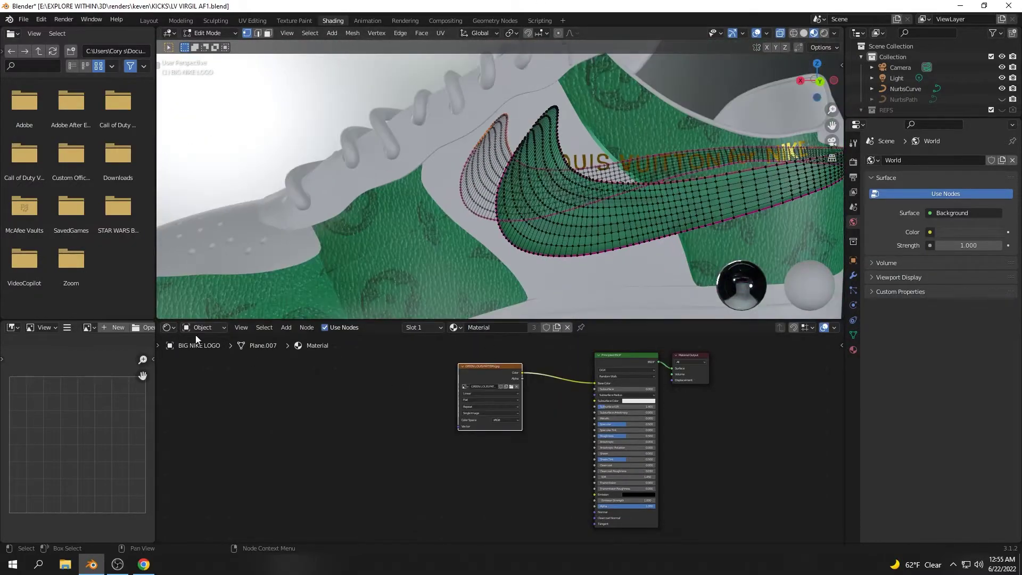
key(s)
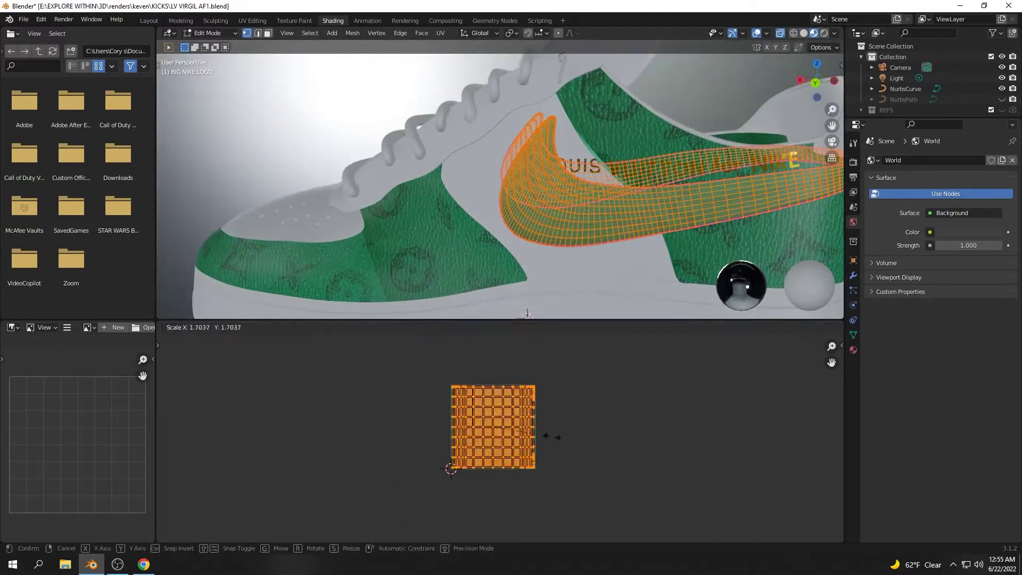
click(553, 425)
Mark a seam on the swoosh edge loop and unwrap the whole logo mesh
scroll(458, 272, up, 5)
key(alt+a)
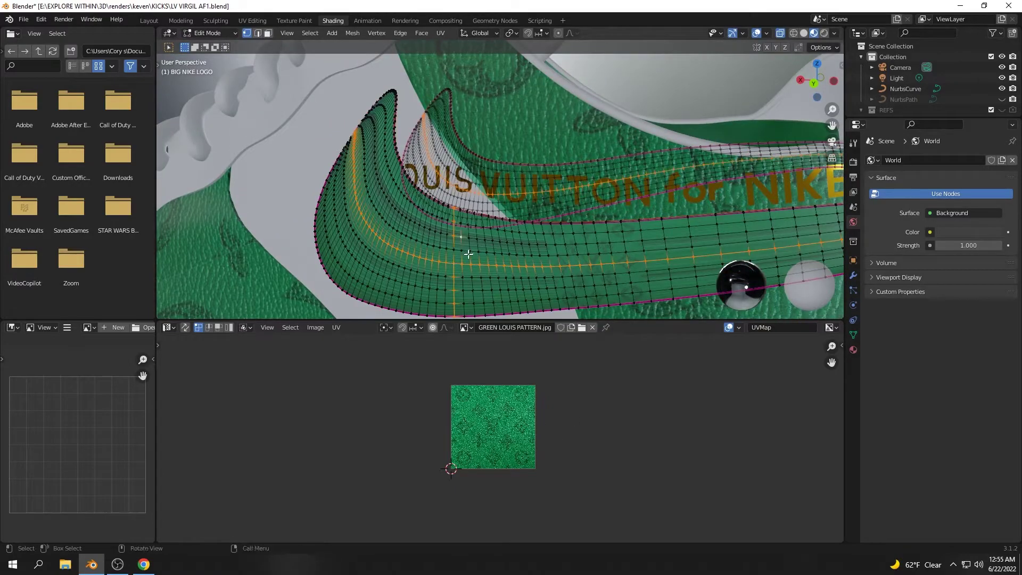
scroll(468, 254, down, 4)
key(ctrl+e)
click(432, 255)
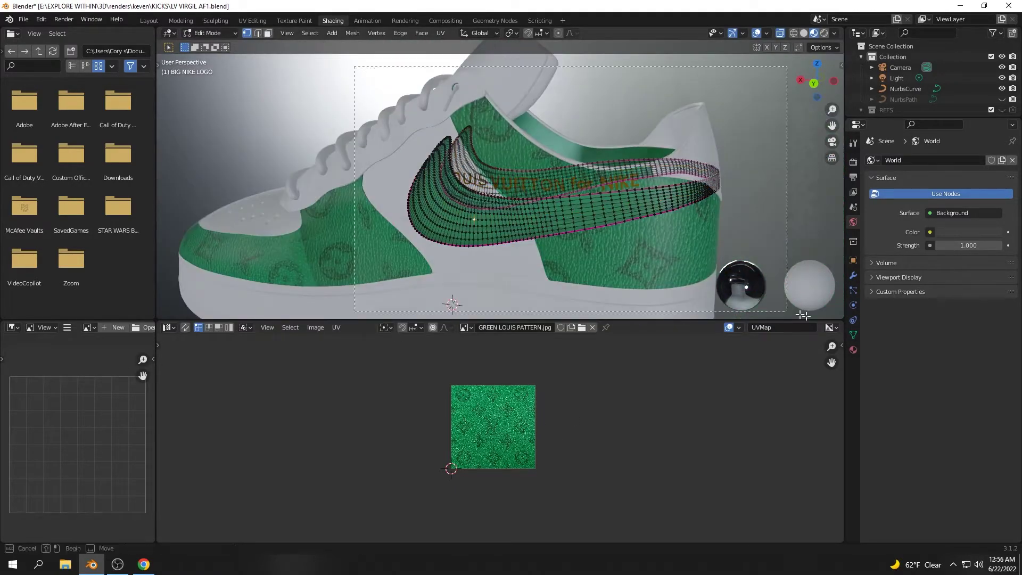
drag(802, 315, 803, 315)
key(e)
key(Escape)
Rotate the swoosh UVs so they lie horizontally on the pattern
middle_drag(535, 261, 524, 298)
scroll(525, 424, up, 2)
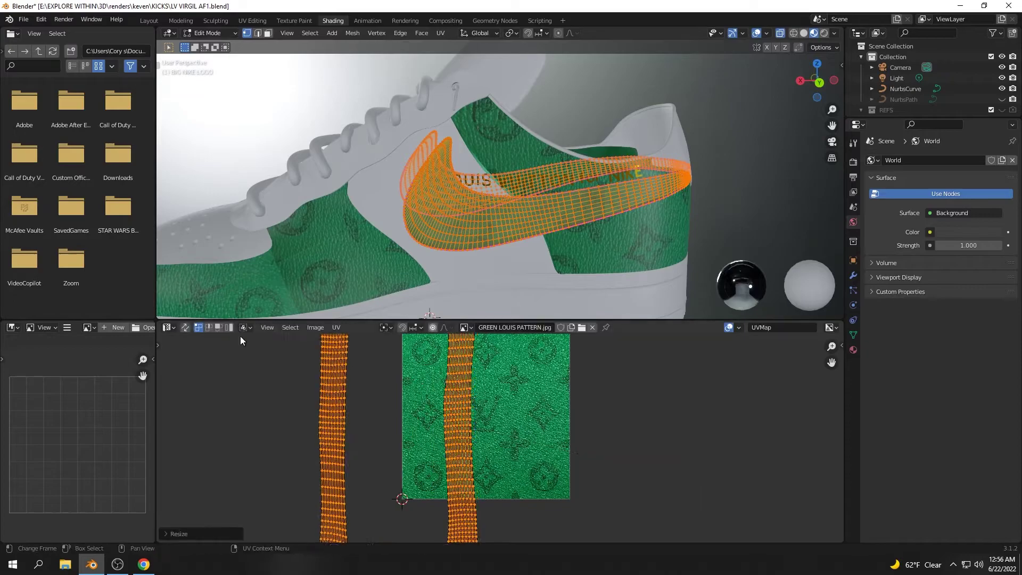
scroll(544, 519, down, 4)
key(r)
click(544, 519)
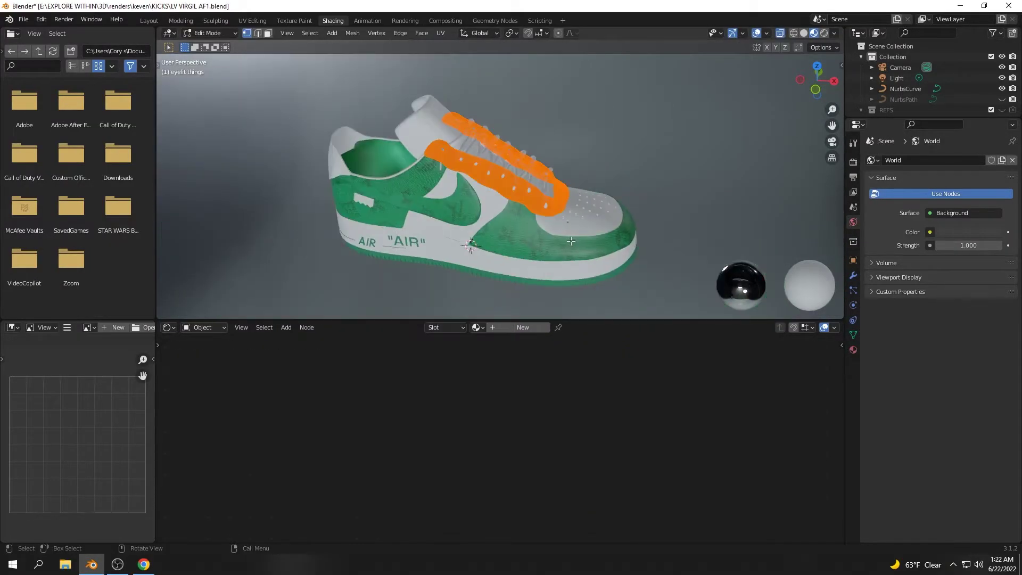
Display GREEN LOUIS PATTERN.jpg in the lower editor area
click(169, 327)
click(212, 380)
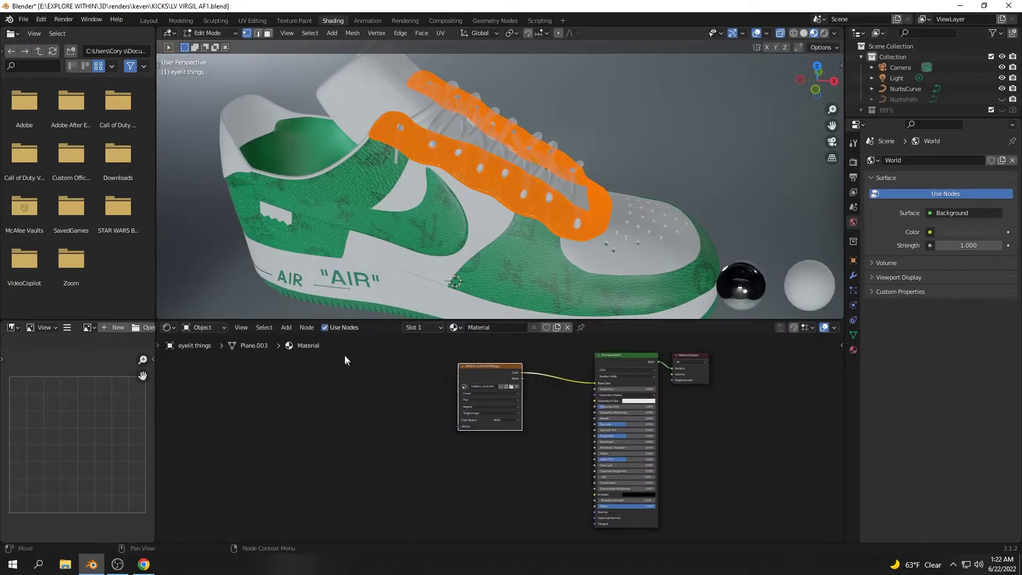
click(193, 368)
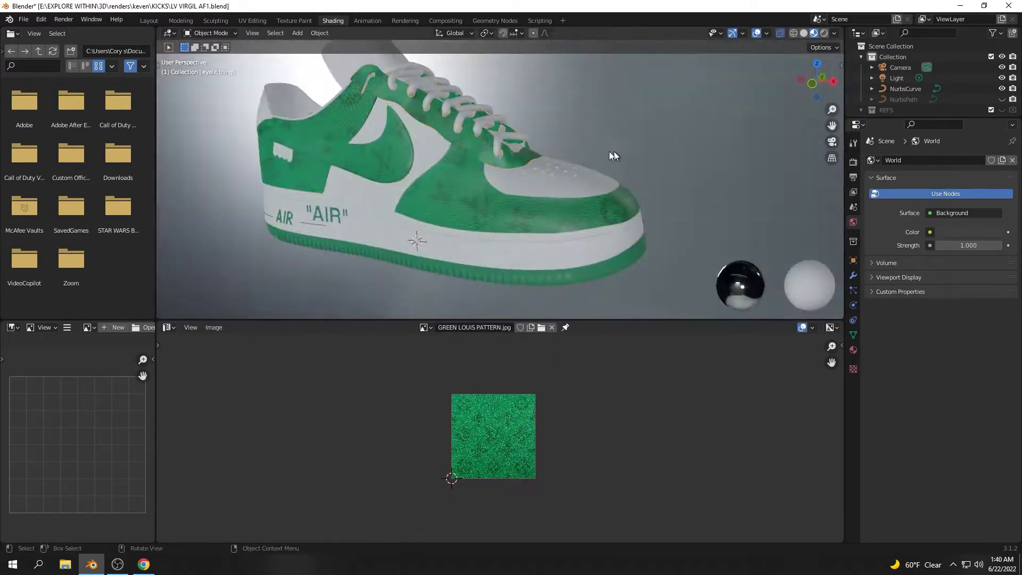
Save the sneaker file and orbit to view the shoe from behind
click(23, 19)
click(32, 102)
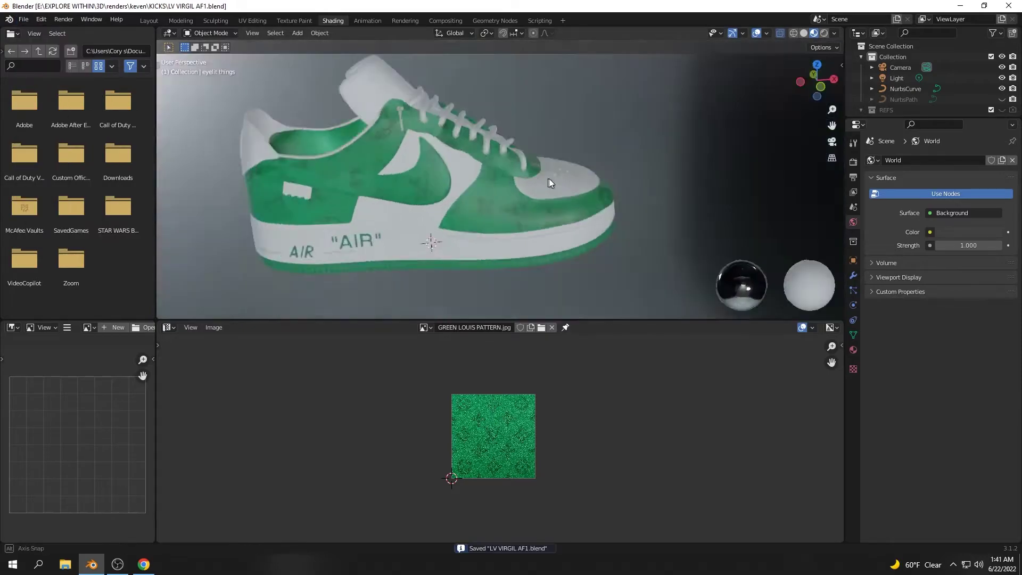
mouse_move(550, 183)
middle_down()
mouse_move(263, 171)
mouse_move(481, 337)
middle_up()
key(ctrl+z)
key(ctrl+z)
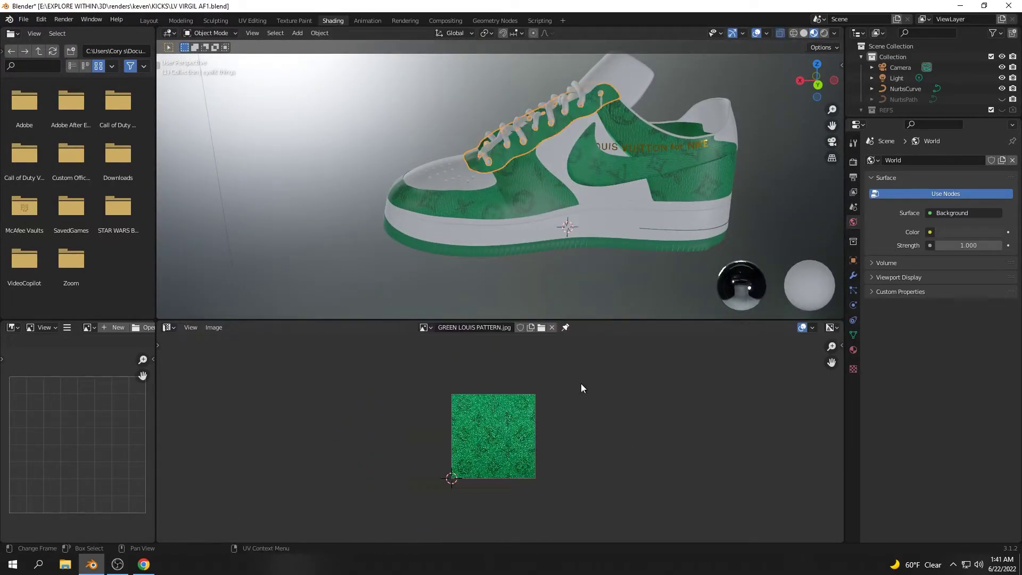
key(ctrl+z)
key(ctrl+z)
key(ctrl+z)
middle_drag(597, 245, 395, 168)
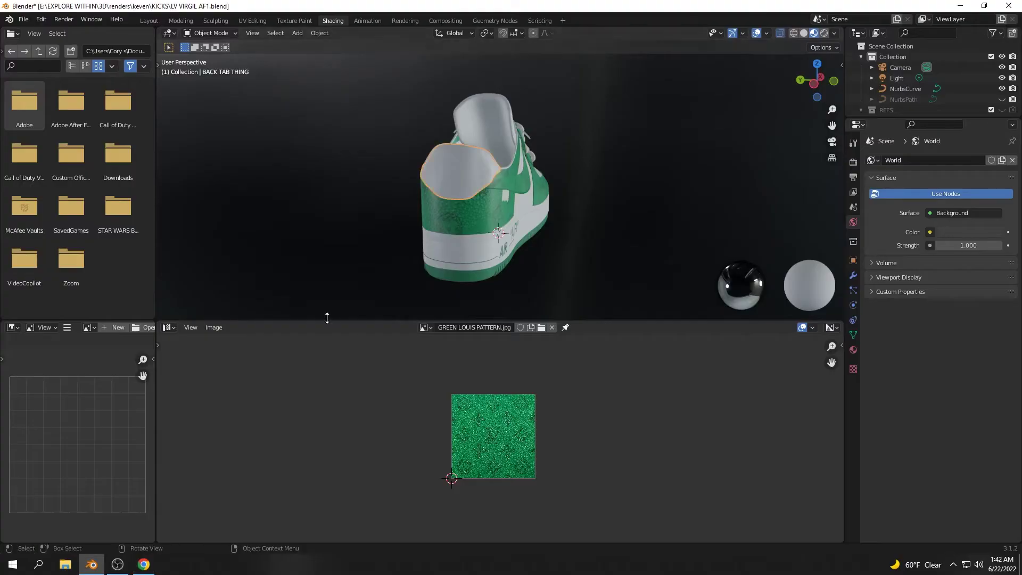
Select the toebox and give it an image texture of WHITE LOUIS PATTERN 2.jpg
click(168, 327)
click(201, 427)
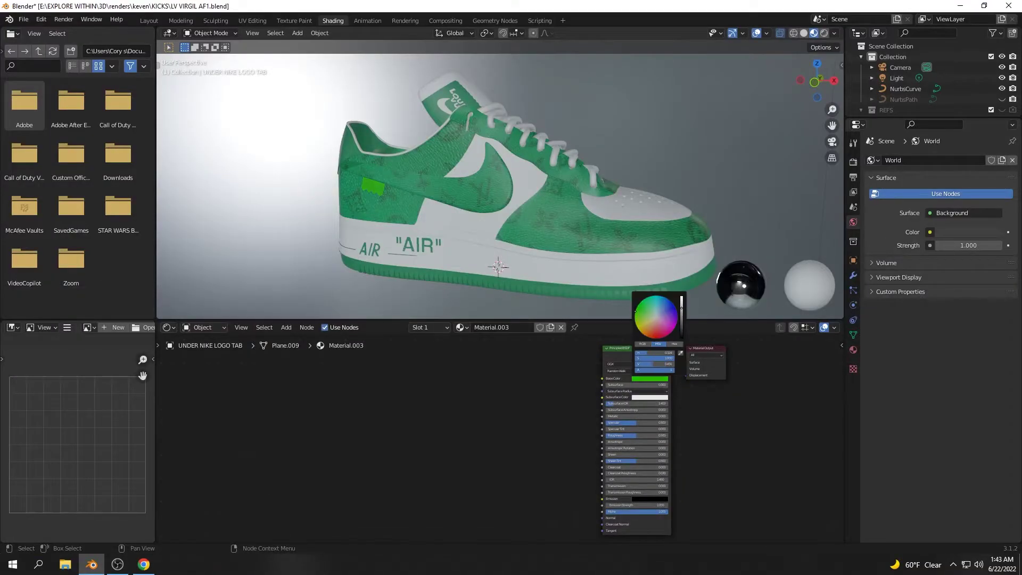
mouse_move(585, 234)
middle_down()
mouse_move(631, 215)
mouse_move(612, 229)
middle_up()
click(538, 266)
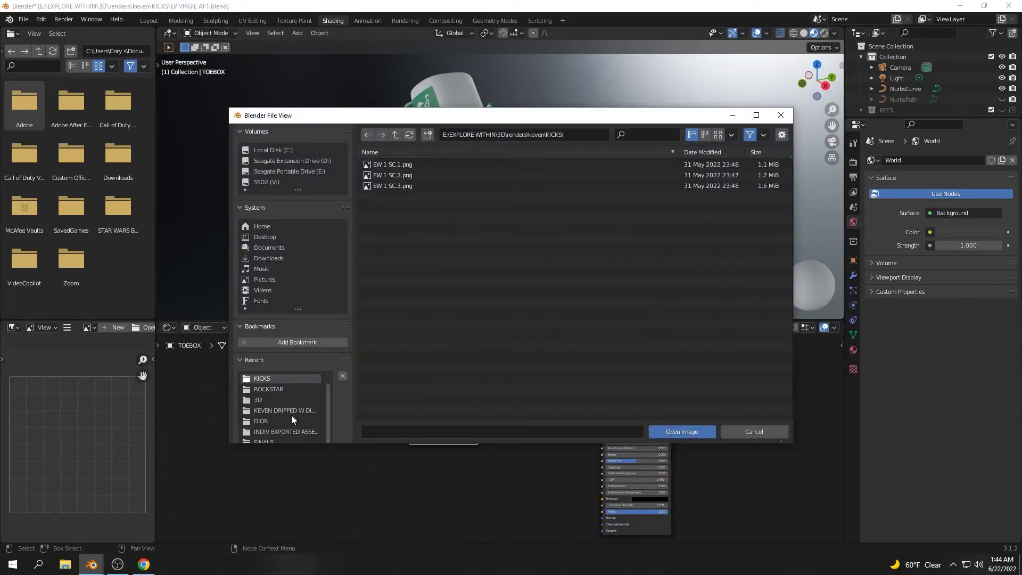
click(292, 417)
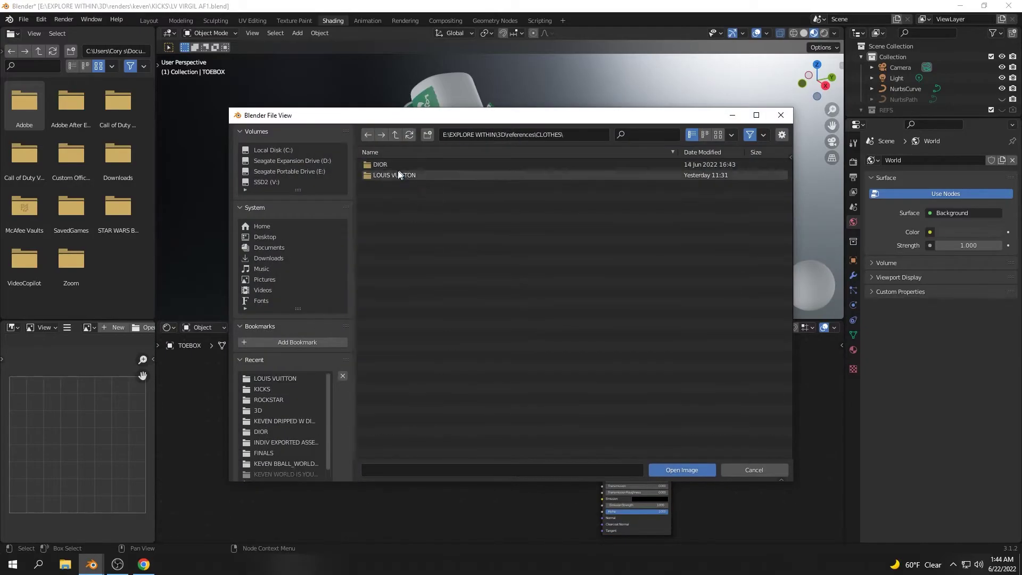
double_click(417, 229)
Unwrap the toebox UVs over the white pattern image and scale the island to fit
middle_drag(649, 170, 730, 159)
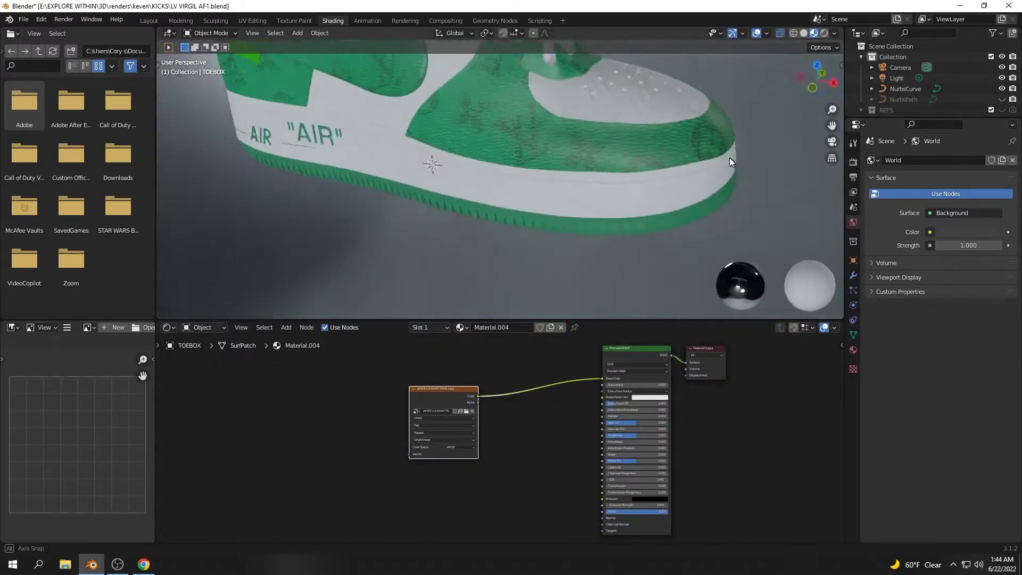
key(shift+F10)
click(464, 327)
click(482, 399)
key(Tab)
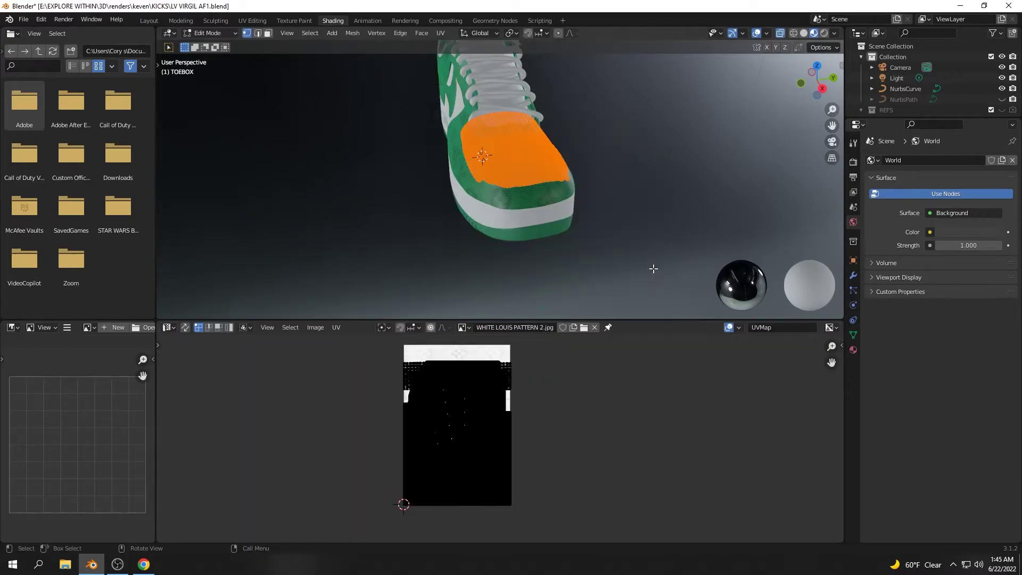
key(u)
click(531, 217)
key(a)
key(s)
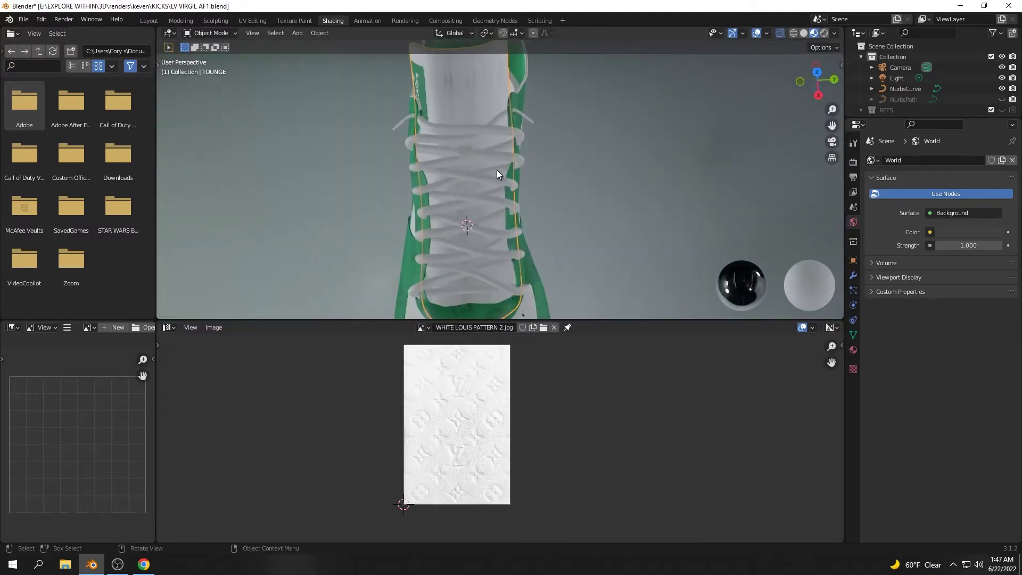
Select all tongue faces in Edit Mode and unwrap them onto the white Louis pattern
key(Tab)
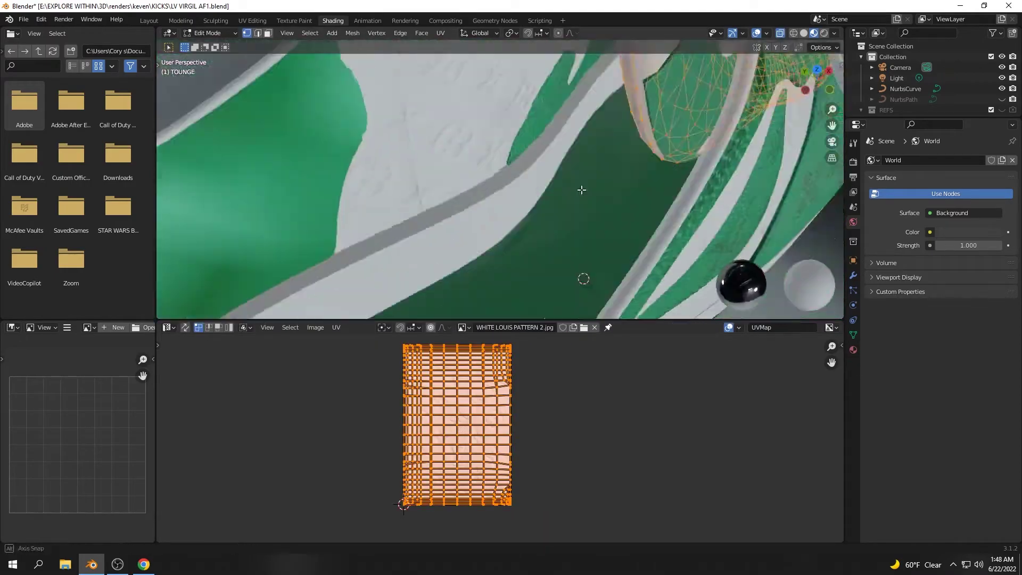
key(alt+a)
middle_drag(542, 229, 548, 308)
key(a)
key(u)
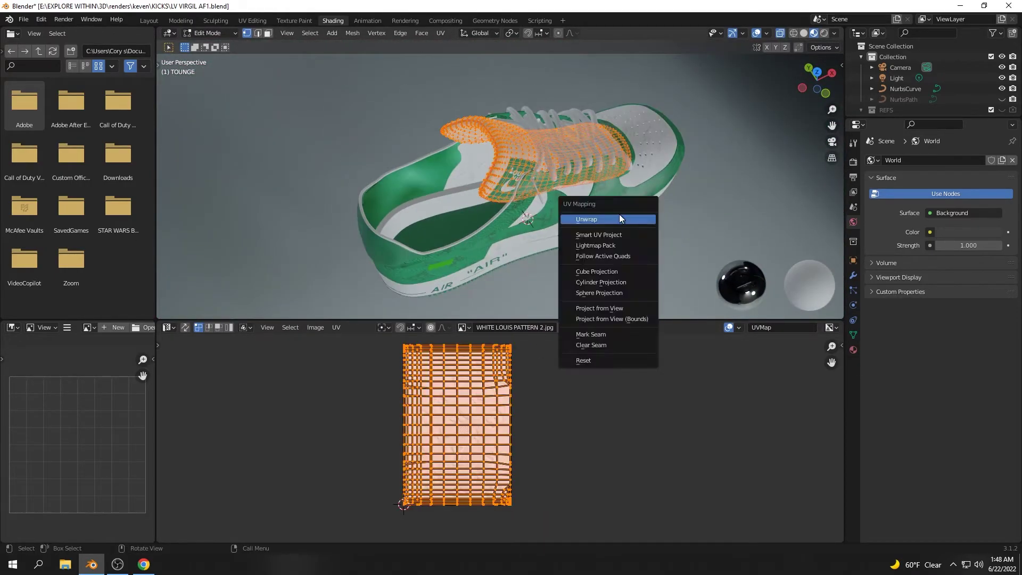
click(585, 216)
Apply Shade Smooth to the tongue in Object Mode, then select the laces
middle_drag(586, 216, 560, 238)
key(Tab)
right_click(472, 75)
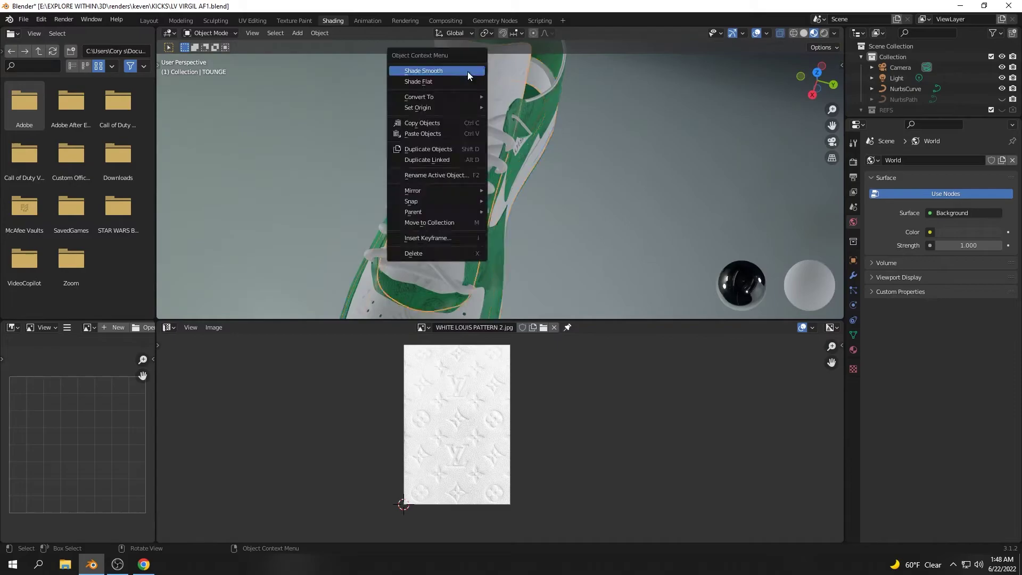
click(458, 72)
mouse_move(472, 159)
middle_down()
mouse_move(579, 158)
mouse_move(595, 216)
mouse_move(690, 129)
mouse_move(488, 136)
middle_up()
click(579, 158)
click(169, 328)
Assign the green Material.002 to the Nike logo and sole, and view the finished shoe in Layout
click(195, 427)
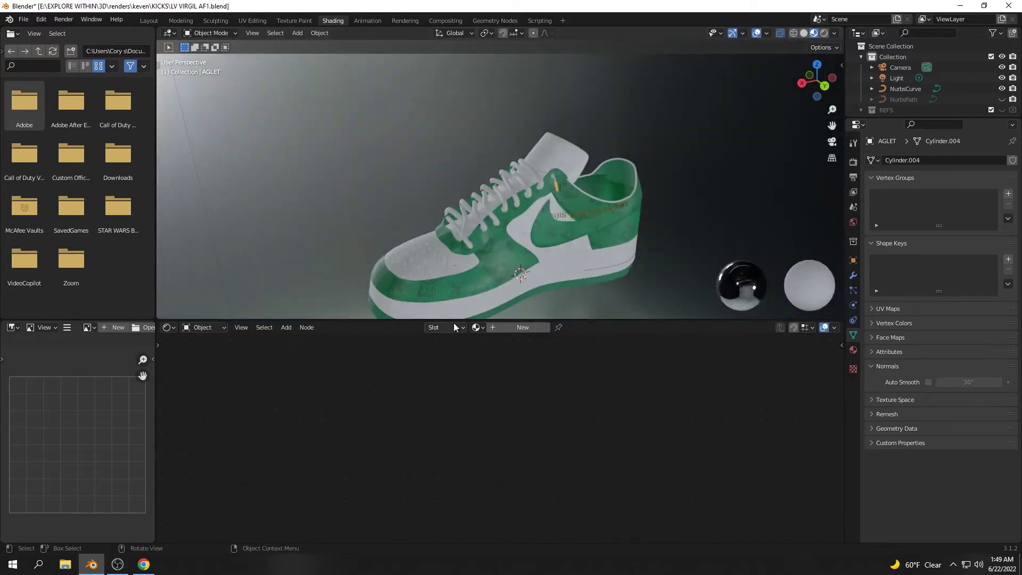
click(475, 326)
click(534, 340)
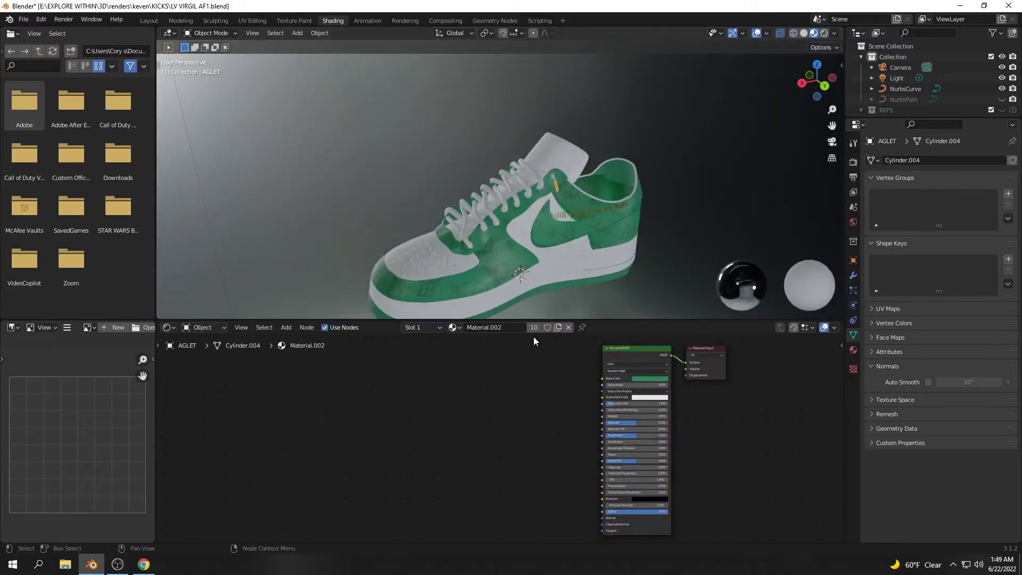
middle_drag(525, 309, 499, 210)
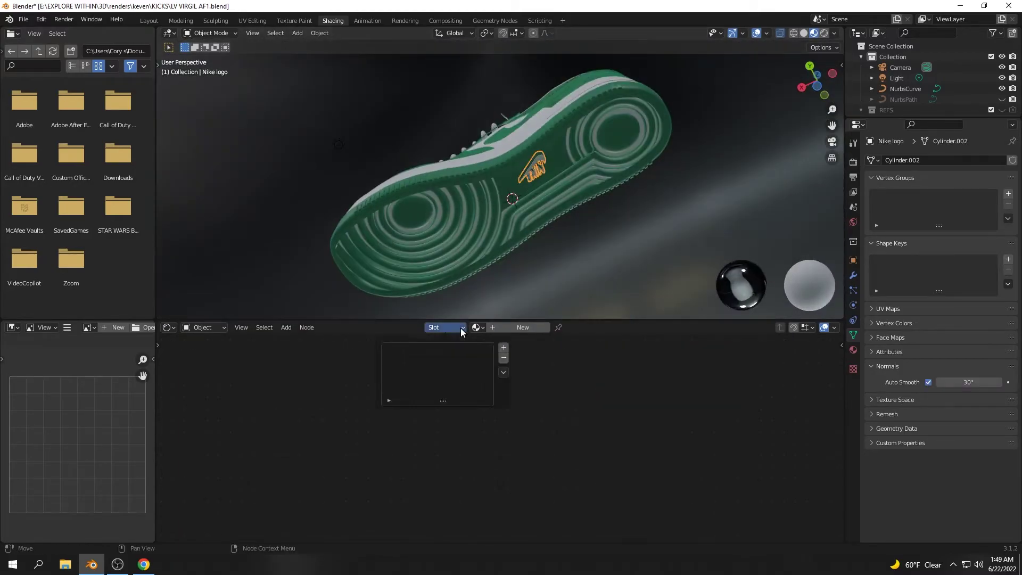
click(499, 211)
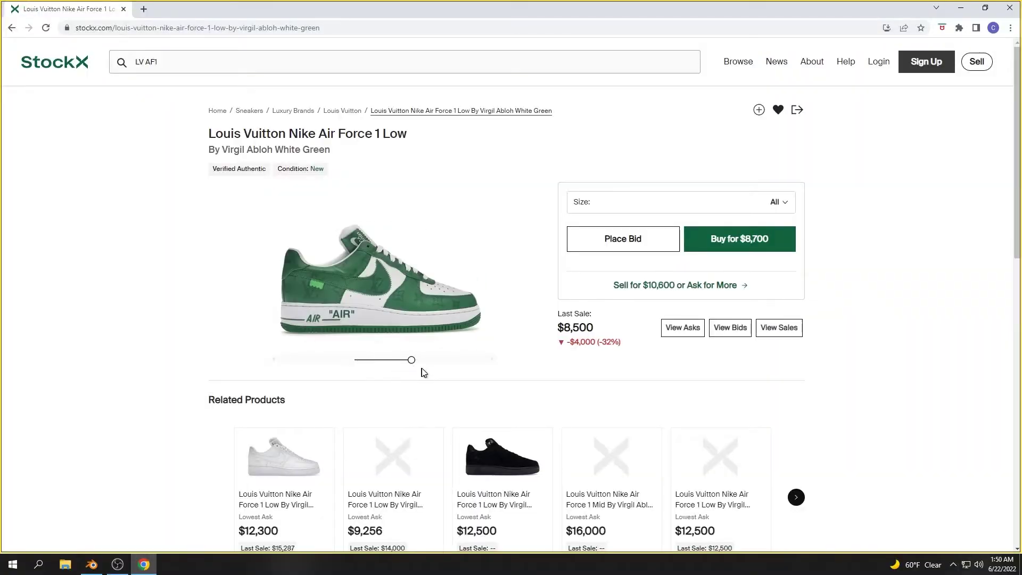
click(91, 564)
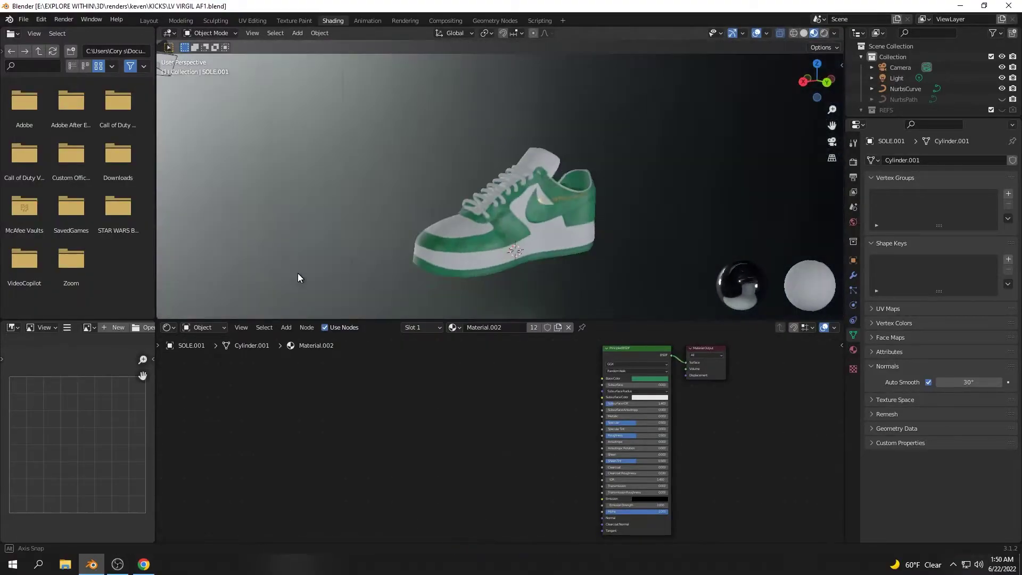
middle_drag(298, 273, 216, 256)
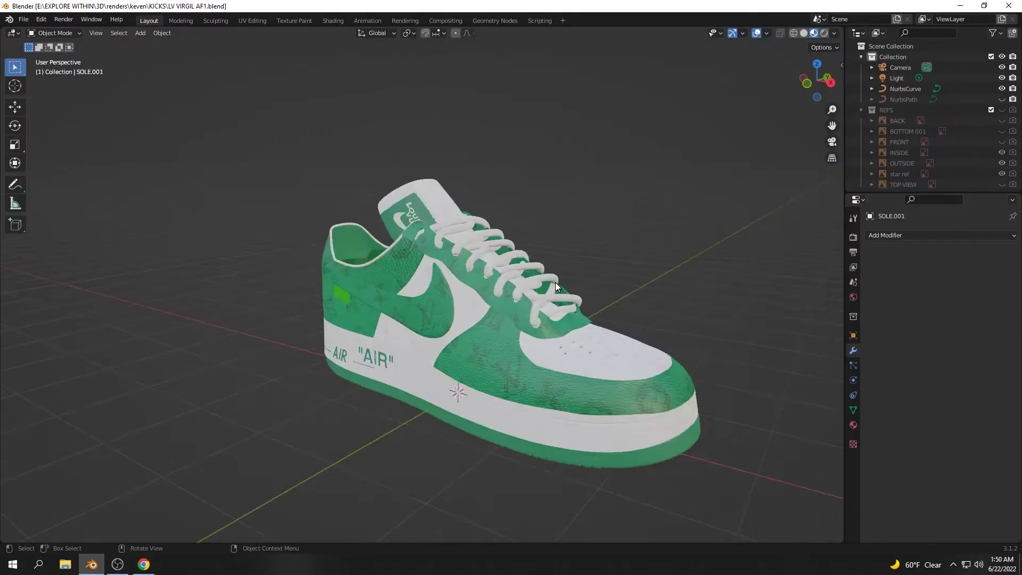
mouse_move(554, 282)
middle_down()
mouse_move(652, 298)
mouse_move(547, 304)
mouse_move(502, 294)
middle_up()
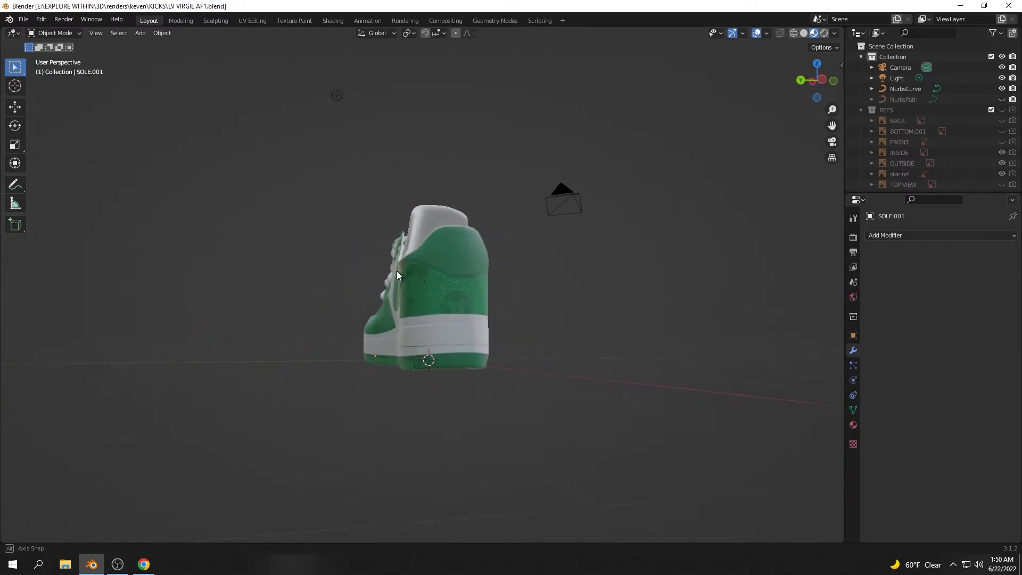
mouse_move(364, 273)
middle_down()
mouse_move(205, 264)
mouse_move(50, 274)
middle_up()
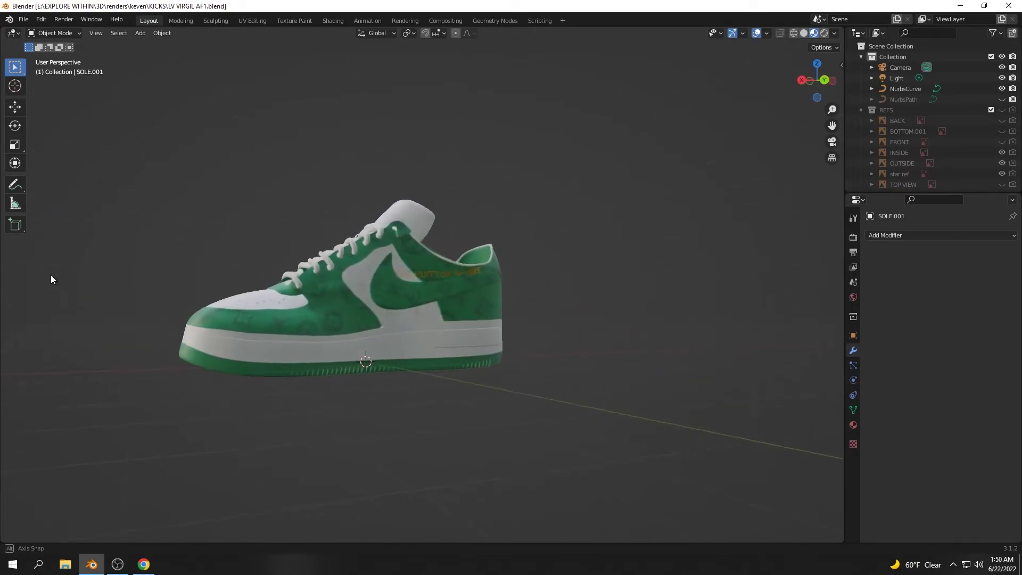
scroll(446, 353, up, 1)
scroll(446, 352, up, 3)
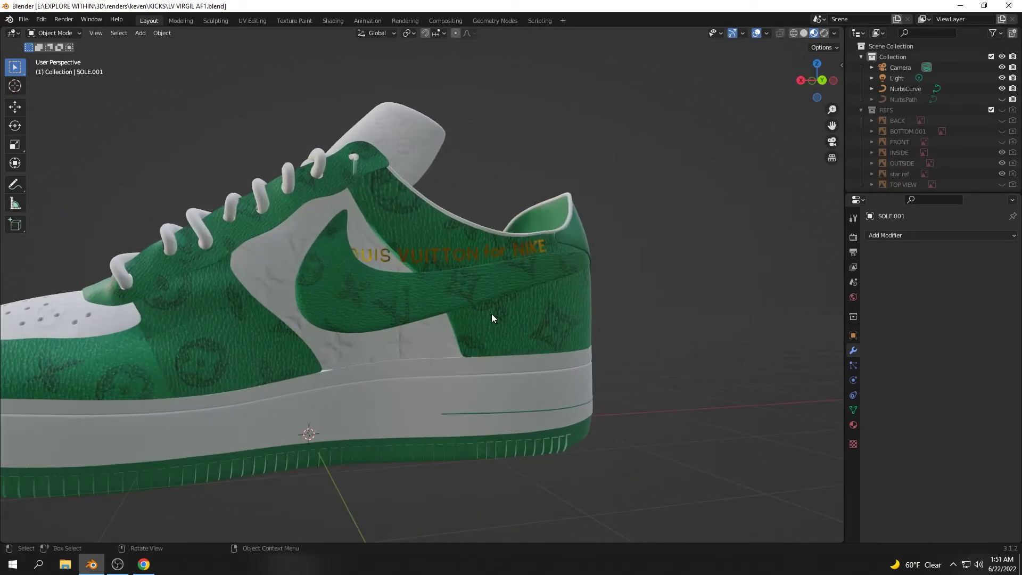
mouse_move(491, 315)
middle_down()
mouse_move(510, 295)
mouse_move(552, 289)
mouse_move(488, 302)
middle_up()
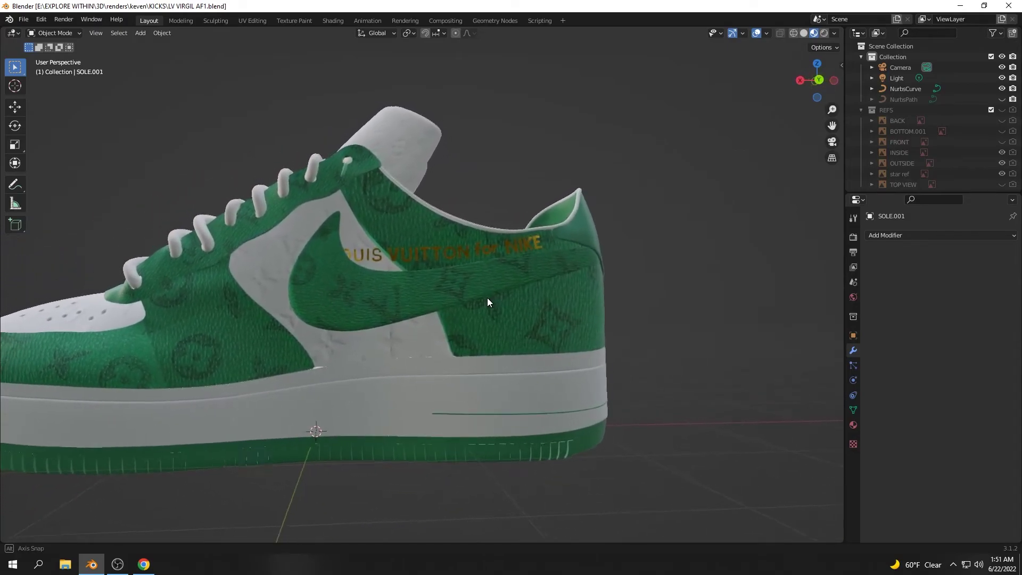